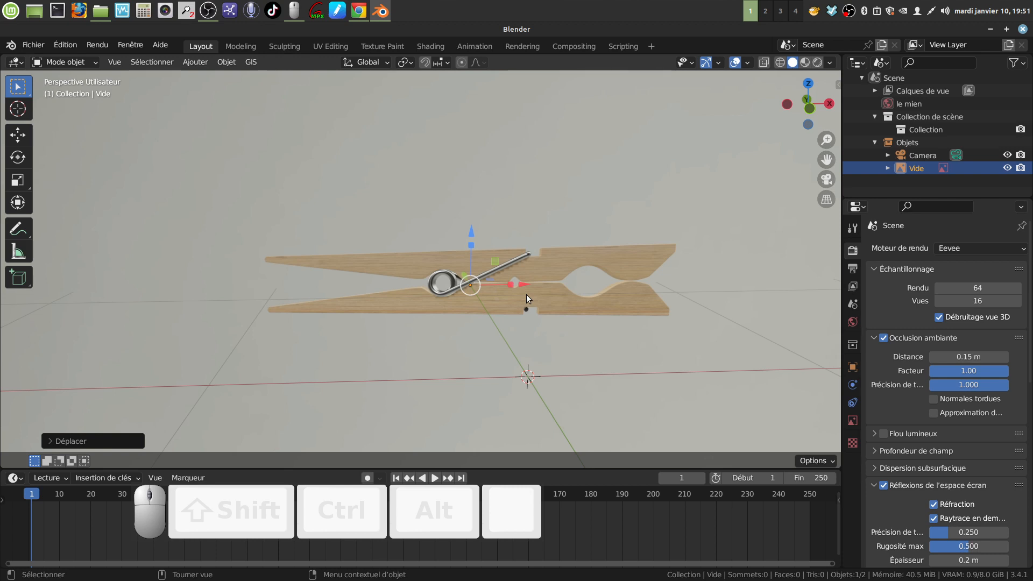
Examine the clothespin reference image from several angles
{"action": "middle_click_drag", "start_coordinate": [509, 316], "coordinate": [483, 280]}
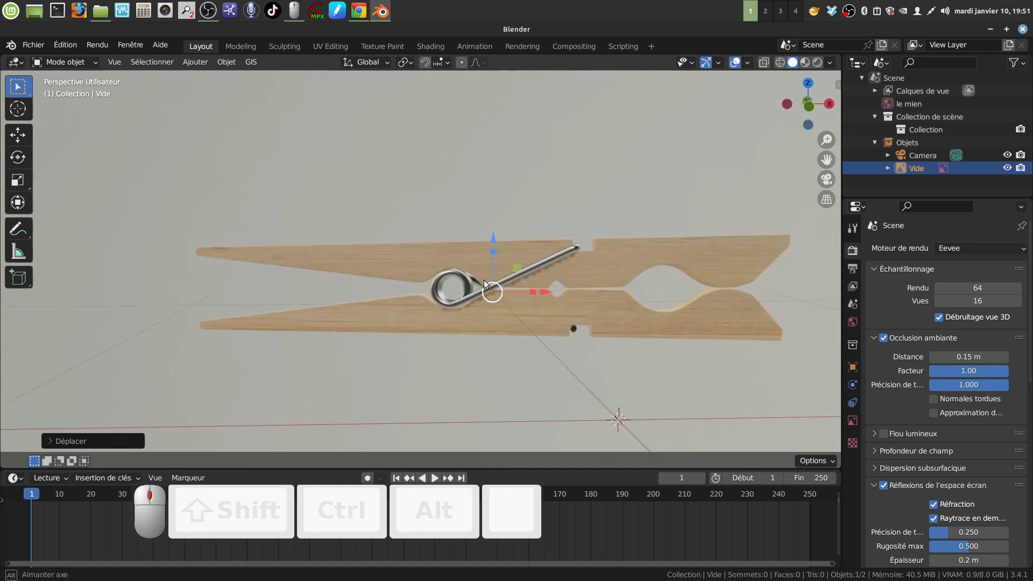
{"action": "mouse_move", "coordinate": [428, 306]}
{"action": "middle_mouse_down"}
{"action": "mouse_move", "coordinate": [438, 279]}
{"action": "mouse_move", "coordinate": [457, 304]}
{"action": "mouse_move", "coordinate": [432, 307]}
{"action": "middle_mouse_up"}
{"action": "scroll", "coordinate": [432, 306], "scroll_direction": "down", "scroll_amount": 2}
{"action": "mouse_move", "coordinate": [508, 300]}
{"action": "middle_mouse_down"}
{"action": "mouse_move", "coordinate": [483, 304]}
{"action": "mouse_move", "coordinate": [513, 294]}
{"action": "mouse_move", "coordinate": [492, 299]}
{"action": "mouse_move", "coordinate": [502, 296]}
{"action": "middle_mouse_up"}
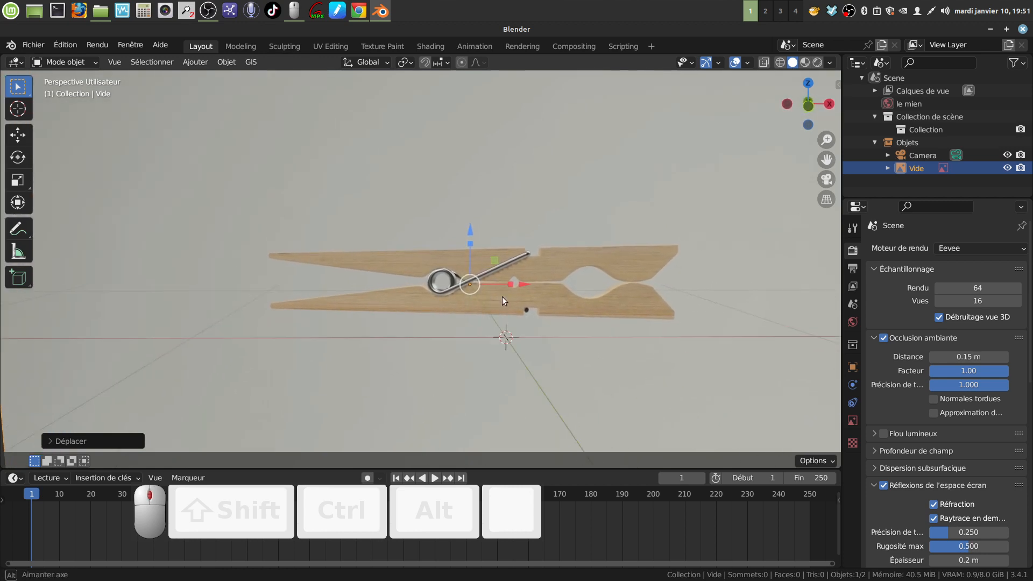
{"action": "scroll", "coordinate": [432, 306], "scroll_direction": "up", "scroll_amount": 3}
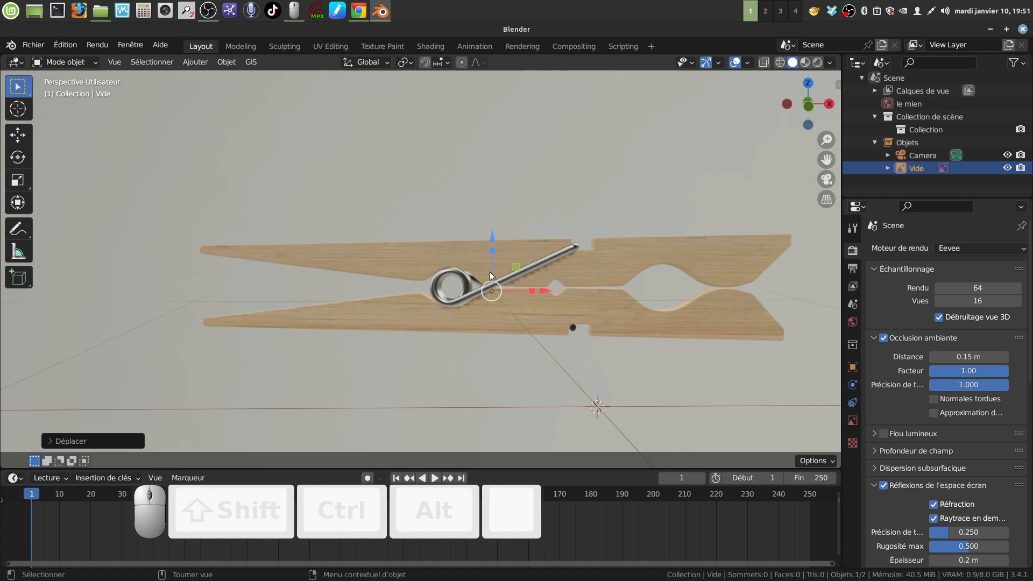
{"action": "middle_click_drag", "start_coordinate": [521, 278], "coordinate": [466, 210]}
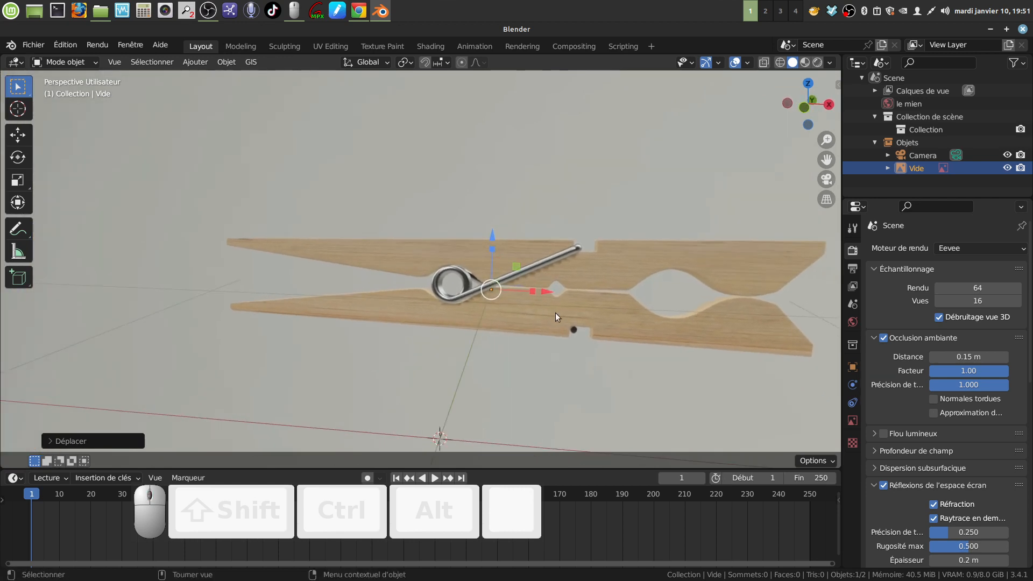
{"action": "middle_click_drag", "start_coordinate": [556, 313], "coordinate": [521, 276]}
{"action": "scroll", "coordinate": [567, 311], "scroll_direction": "down", "scroll_amount": 3}
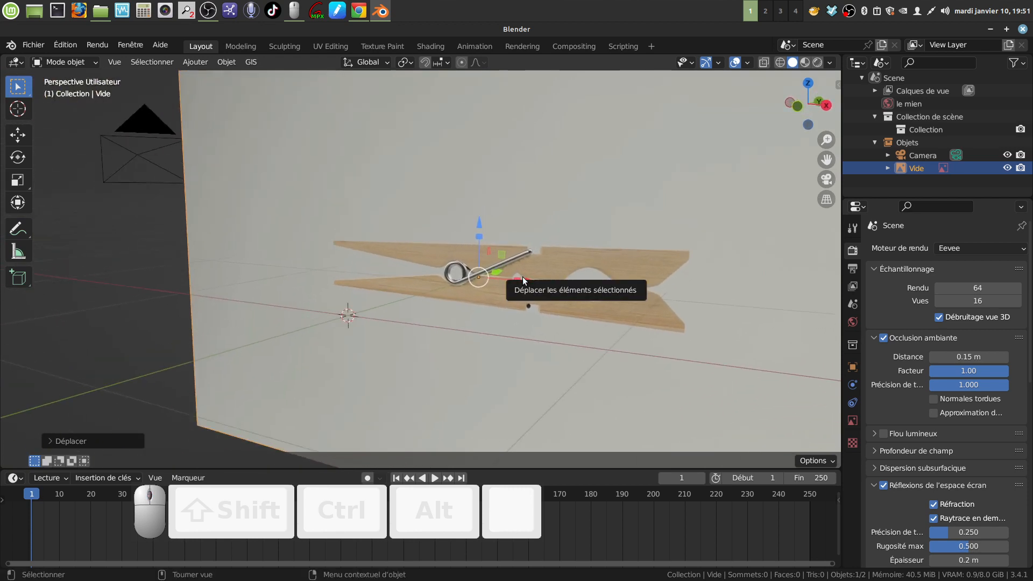
Switch to the front orthographic view and add a single-vertex mesh over the clothespin reference image
{"action": "key", "text": "KP_1"}
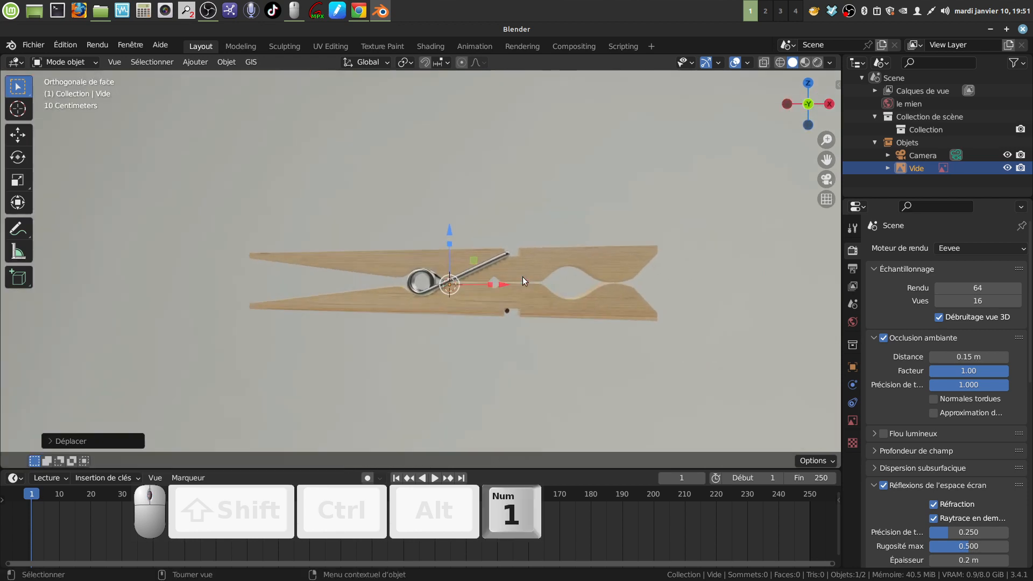
{"action": "middle_click_drag", "start_coordinate": [522, 276], "coordinate": [435, 262], "text": "shift"}
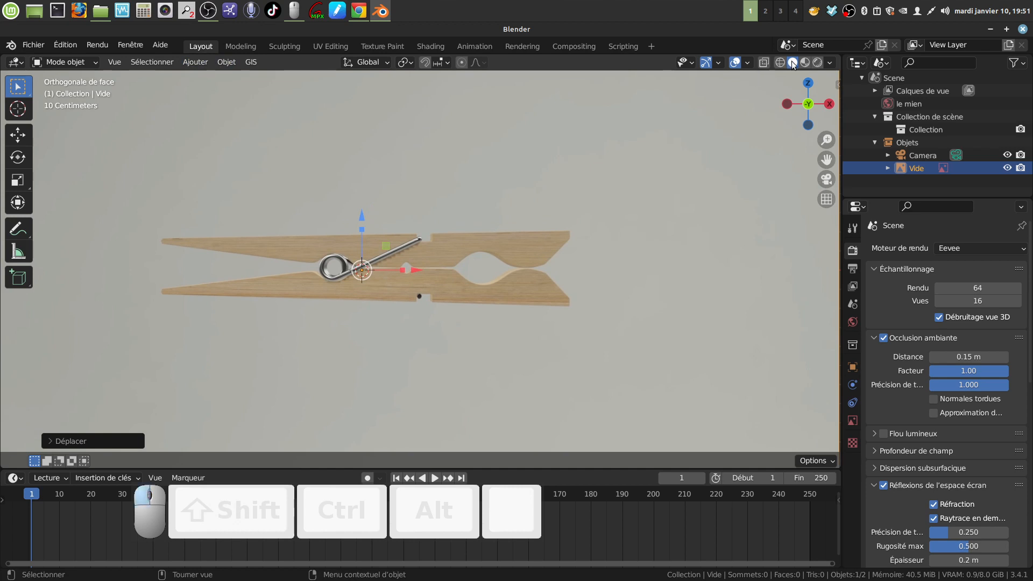
{"action": "left_click", "coordinate": [195, 64]}
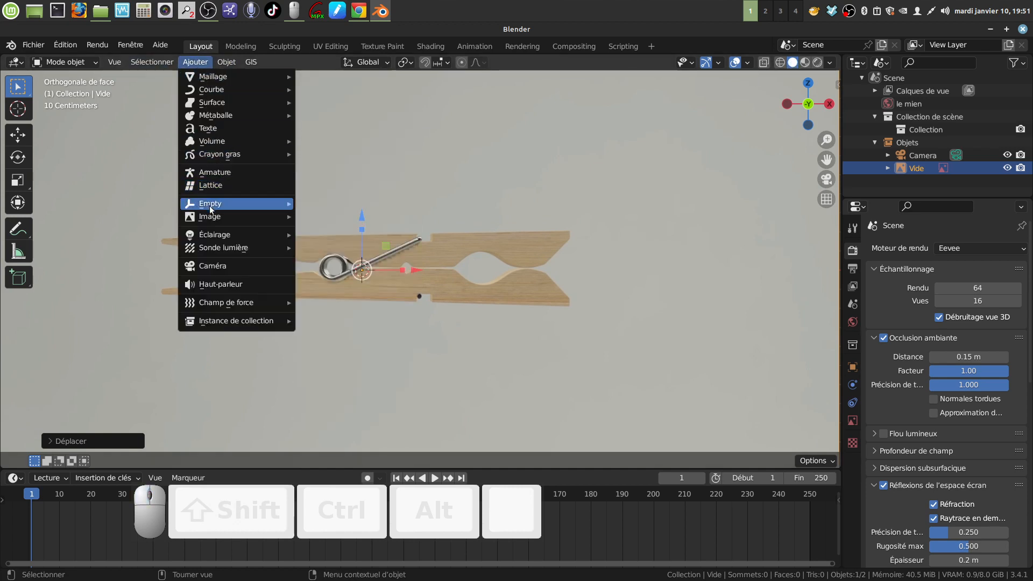
{"action": "mouse_move", "coordinate": [211, 76]}
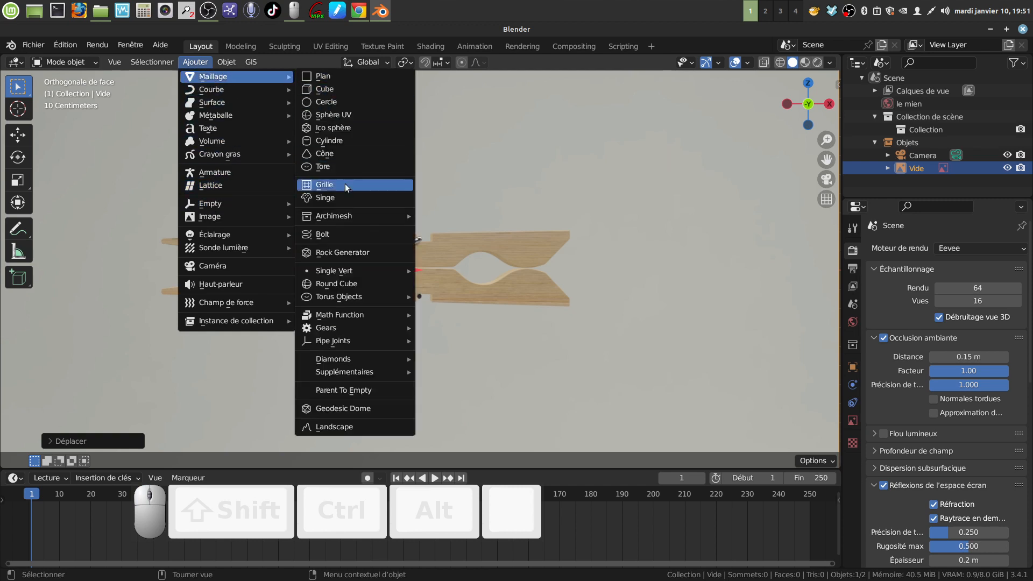
{"action": "mouse_move", "coordinate": [352, 271]}
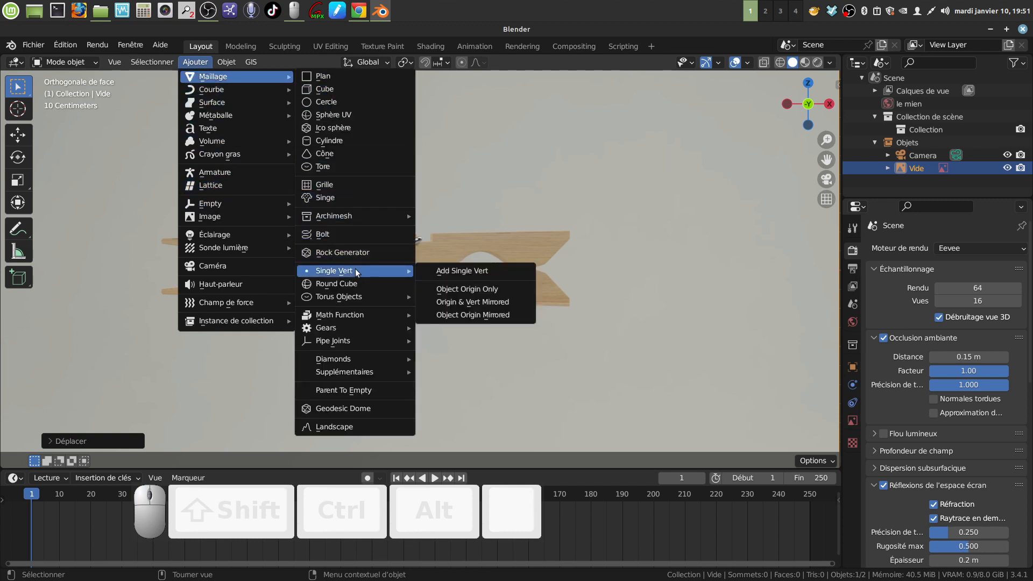
{"action": "left_click", "coordinate": [459, 270]}
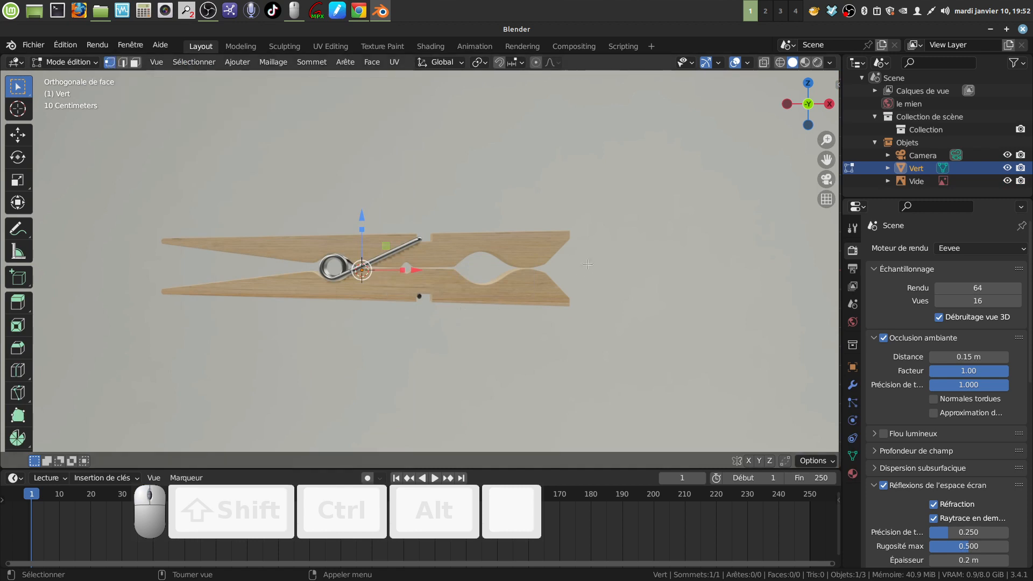
Place the vertex on the upper outer corner of the jaw end of the clothespin's upper wooden half
{"action": "key", "text": "KP_1"}
{"action": "key", "text": "g"}
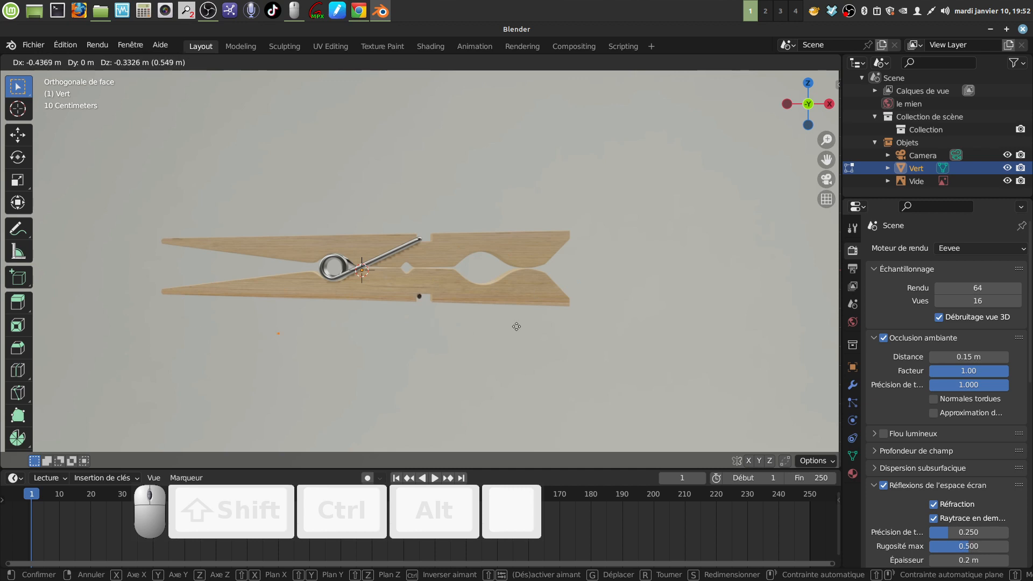
{"action": "left_click", "coordinate": [489, 320]}
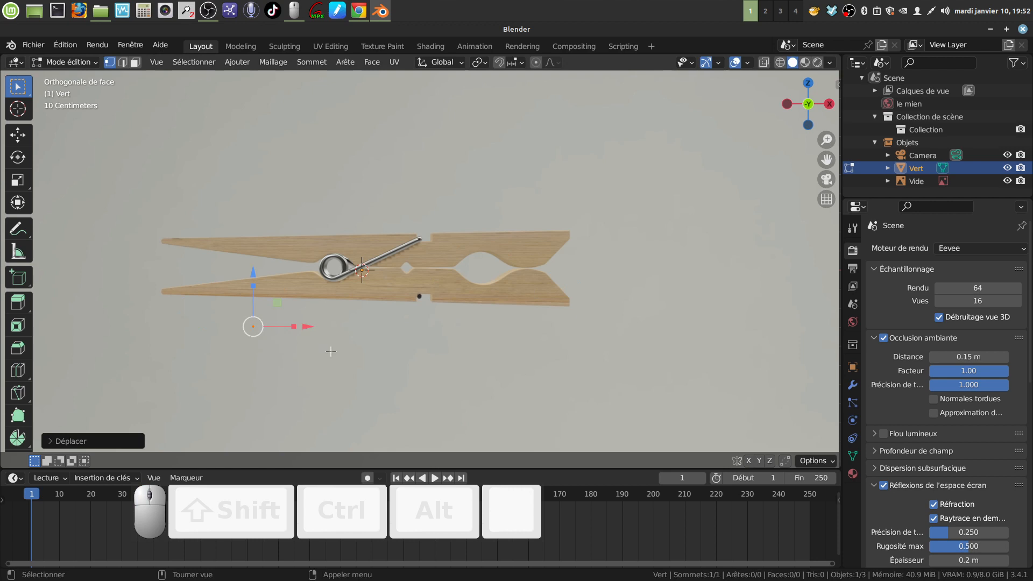
{"action": "key", "text": "g"}
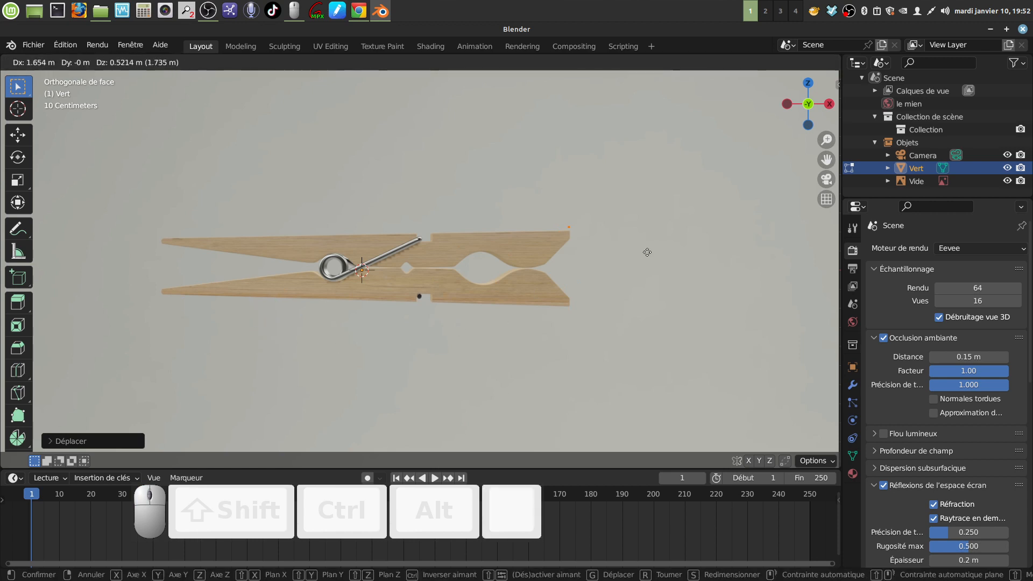
{"action": "left_click", "coordinate": [648, 256]}
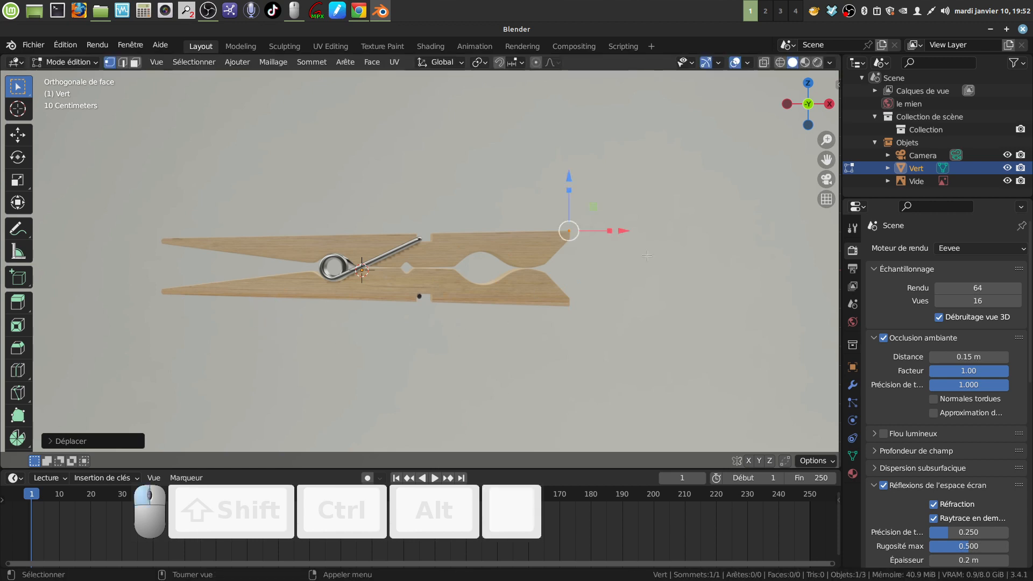
{"action": "scroll", "coordinate": [540, 268], "scroll_direction": "up", "scroll_amount": 2}
{"action": "middle_click_drag", "start_coordinate": [540, 269], "coordinate": [496, 292], "text": "shift"}
{"action": "scroll", "coordinate": [514, 277], "scroll_direction": "up", "scroll_amount": 1}
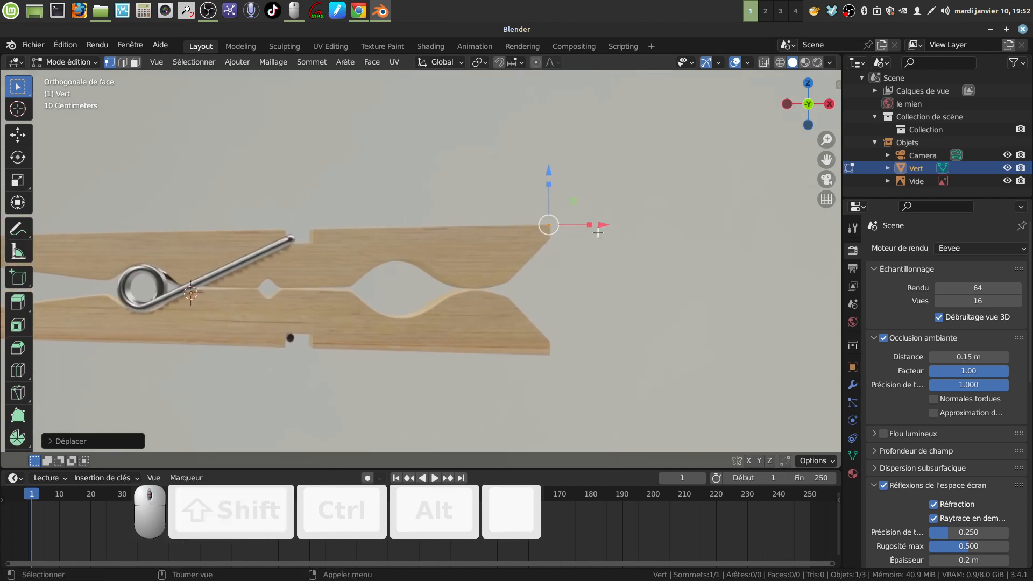
{"action": "left_click_drag", "start_coordinate": [598, 232], "coordinate": [600, 232]}
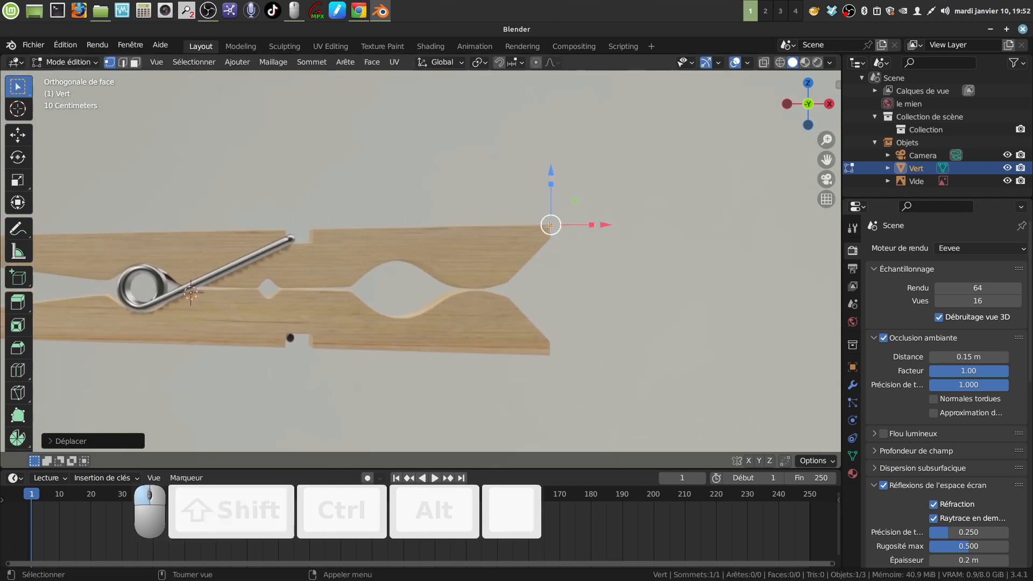
Extrude the vertex straight down along Z to the start of the jaw's slanted cut, forming a short vertical edge
{"action": "key", "text": "e"}
{"action": "left_click", "coordinate": [575, 243]}
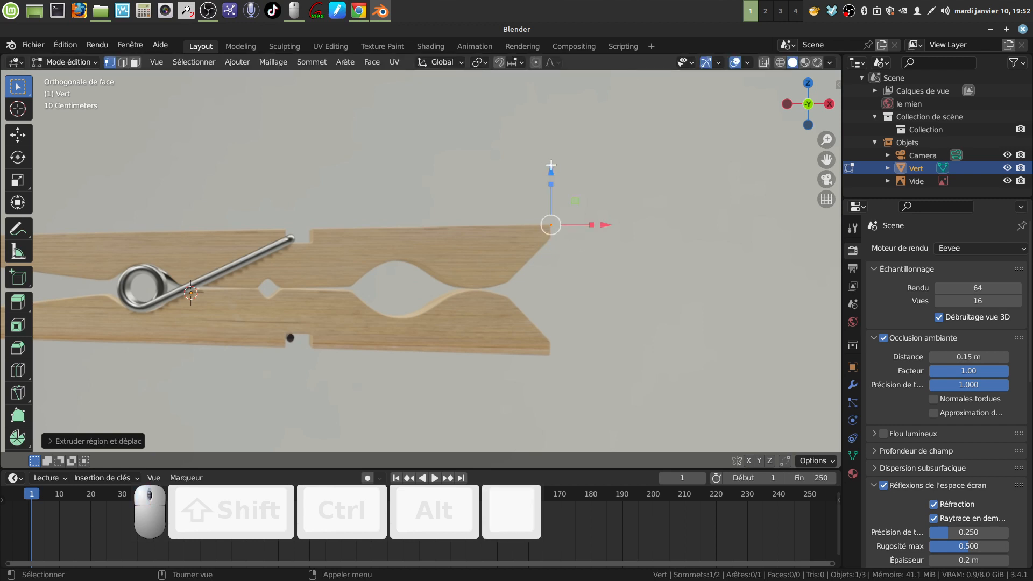
{"action": "left_click_drag", "start_coordinate": [551, 164], "coordinate": [551, 178]}
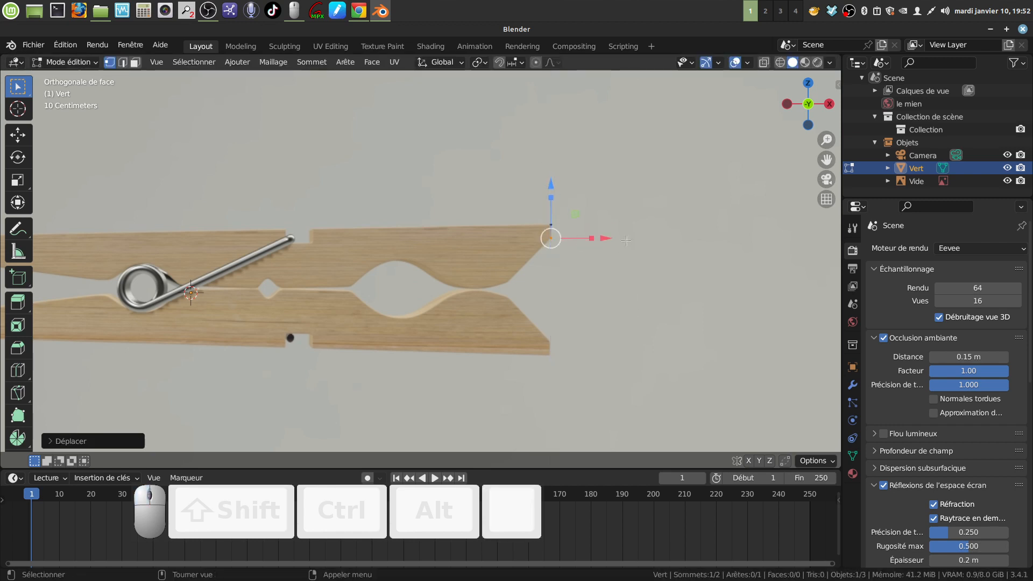
Extrude the whole short edge about 0.12 m along negative X to form the first face of the jaw
{"action": "key", "text": "a"}
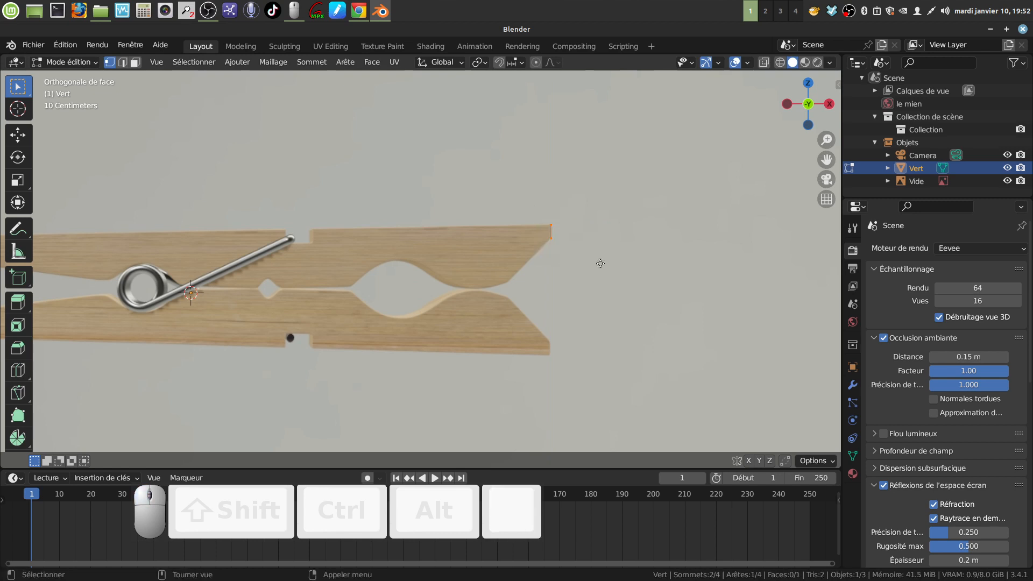
{"action": "key", "text": "e"}
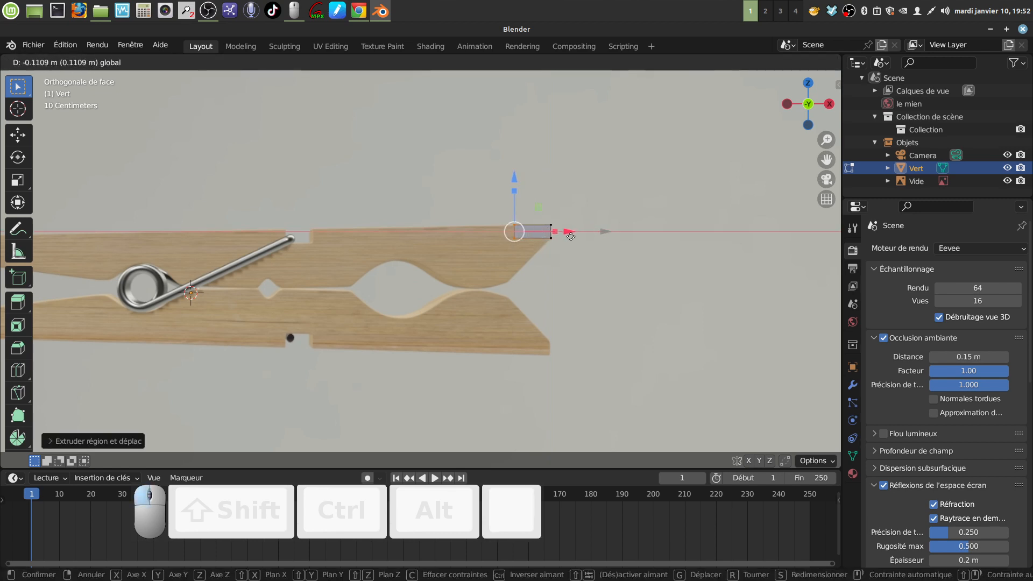
{"action": "left_click", "coordinate": [565, 233]}
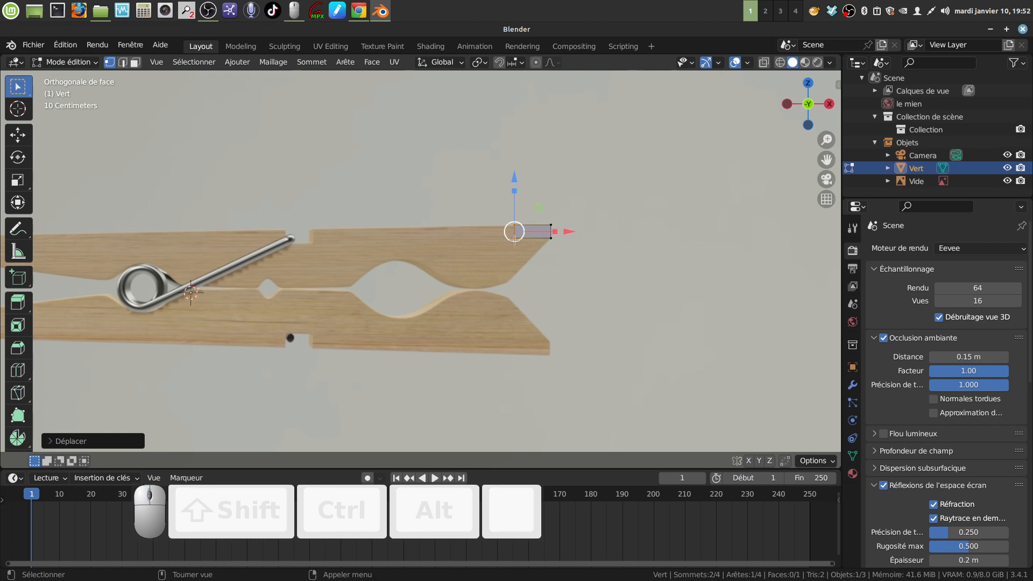
{"action": "key", "text": "g"}
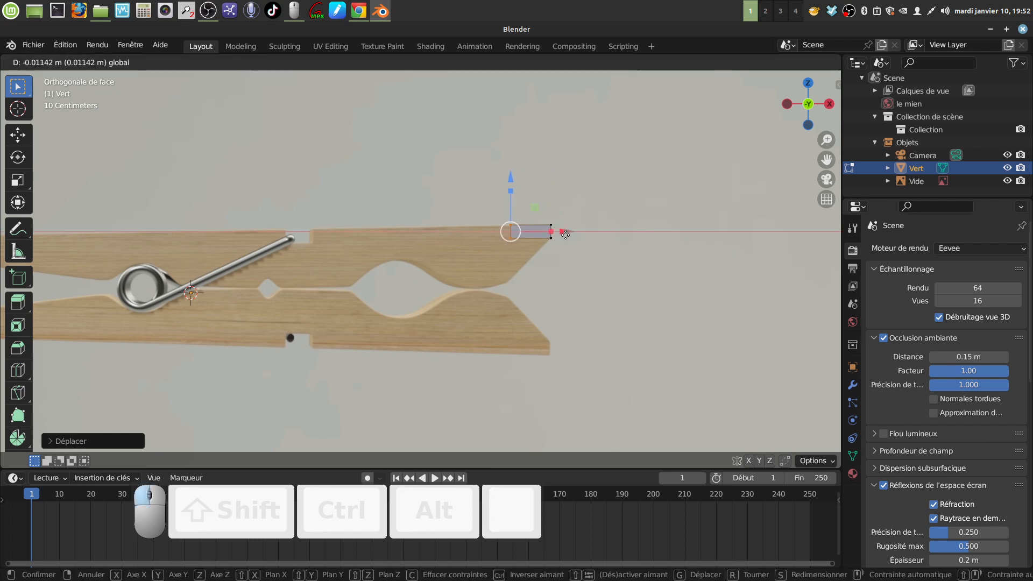
{"action": "left_click", "coordinate": [565, 234]}
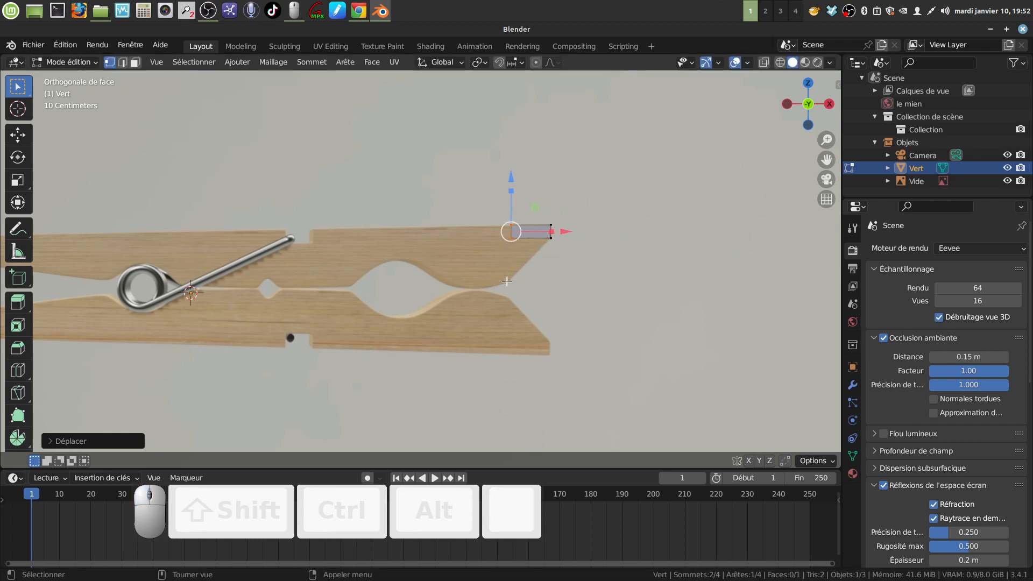
Lower the face's inner bottom vertex to the end of the slanted cut and shift the inner edge slightly along negative X
{"action": "left_click", "coordinate": [511, 241]}
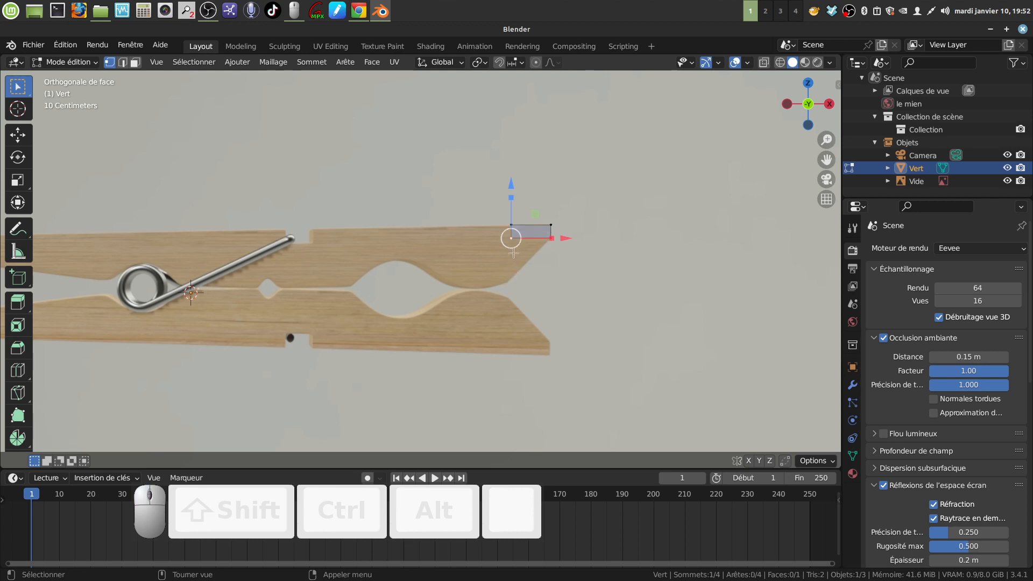
{"action": "left_click_drag", "start_coordinate": [512, 186], "coordinate": [508, 229]}
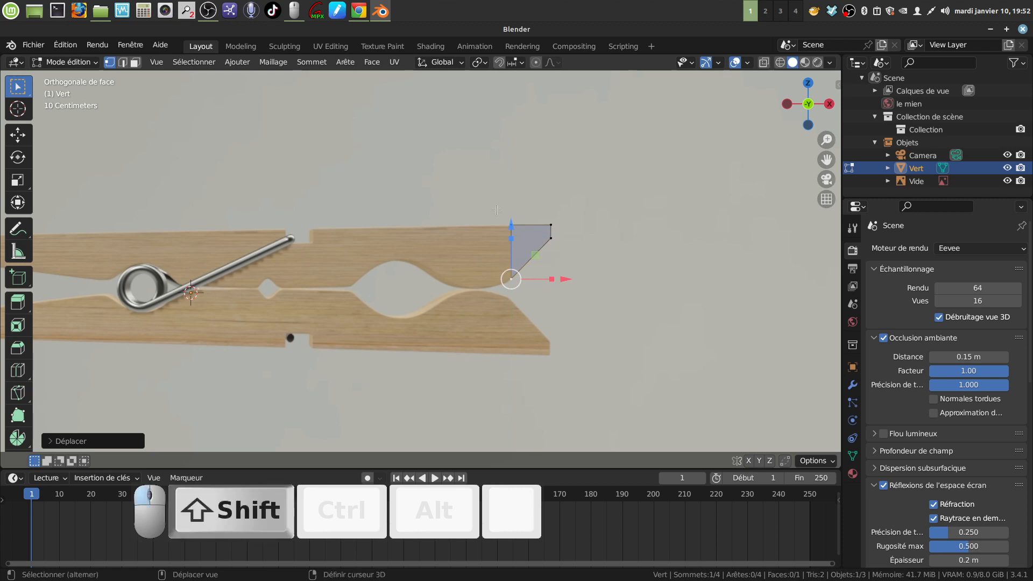
{"action": "left_click", "coordinate": [510, 226], "text": "shift"}
{"action": "left_click_drag", "start_coordinate": [563, 254], "coordinate": [519, 290]}
{"action": "left_click", "coordinate": [511, 284]}
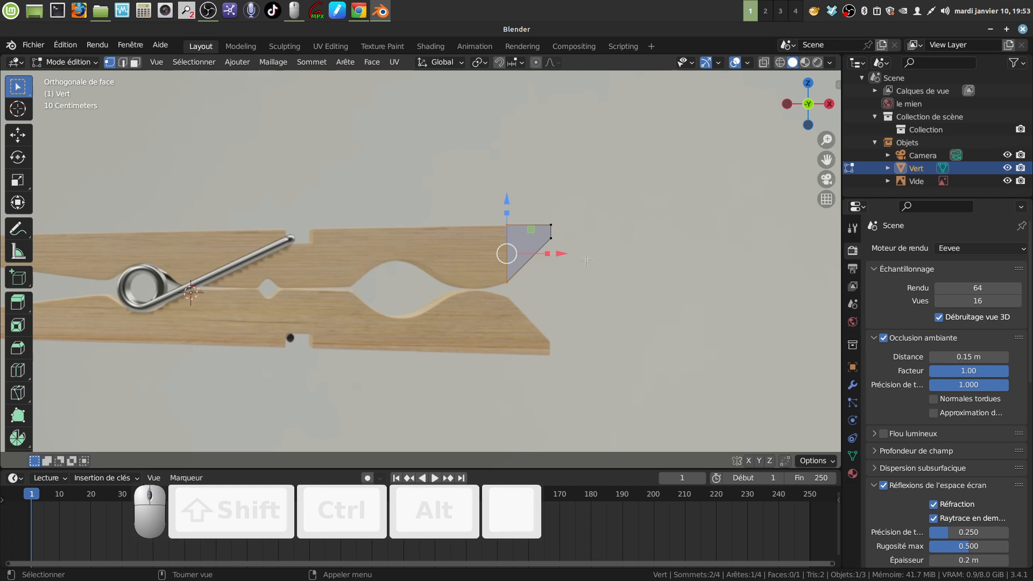
Extrude the inner edge four times along negative X, in segments of about 0.1 to 0.14 m, to the far end of the rounded jaw opening
{"action": "key", "text": "e"}
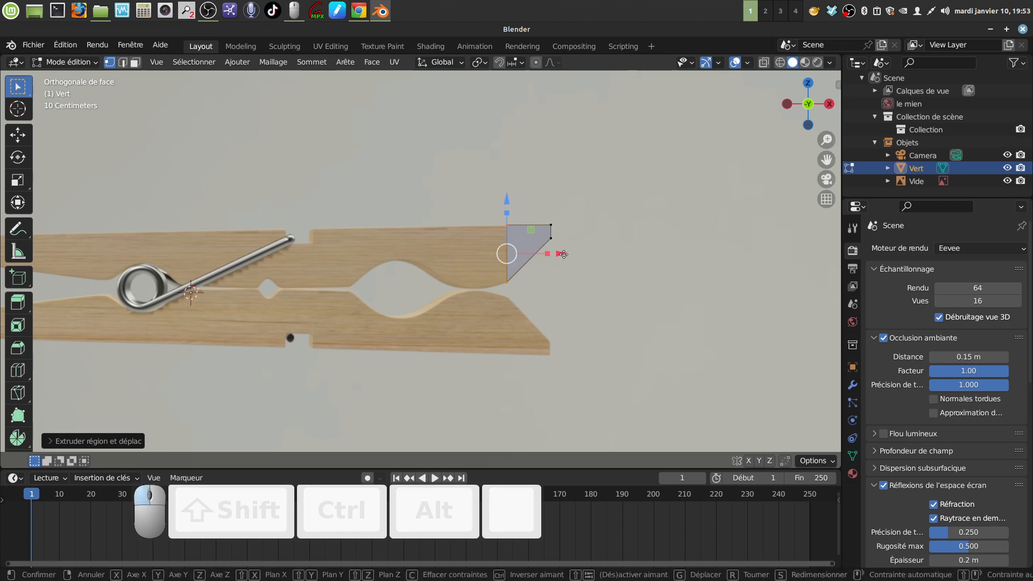
{"action": "left_click", "coordinate": [533, 263]}
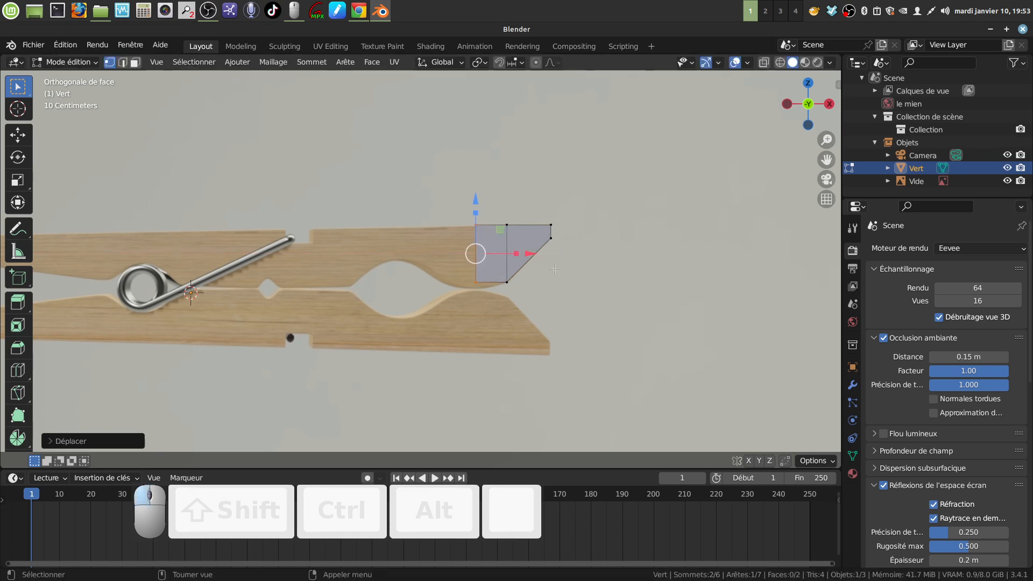
{"action": "key", "text": "e"}
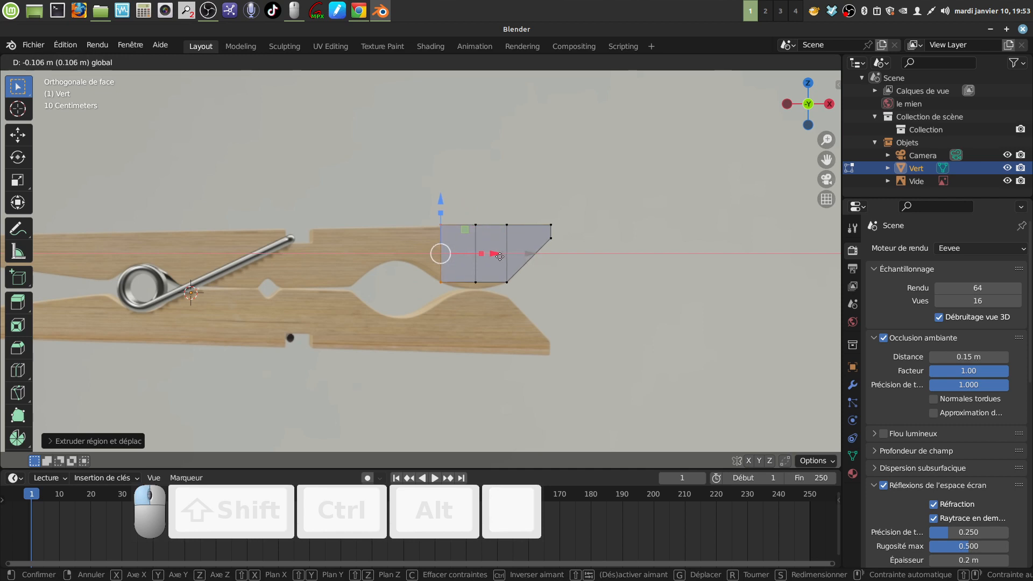
{"action": "left_click", "coordinate": [500, 256]}
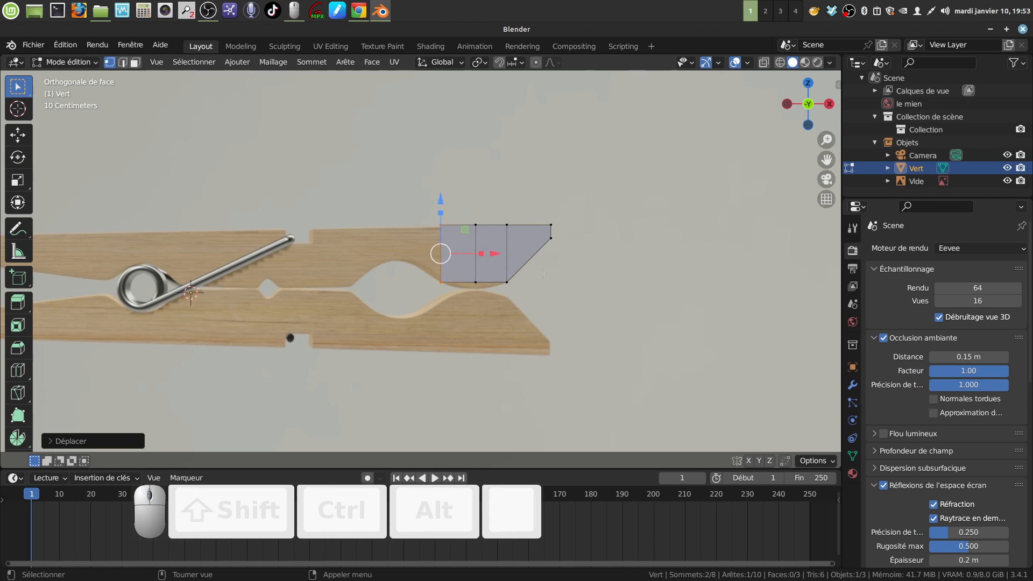
{"action": "key", "text": "e"}
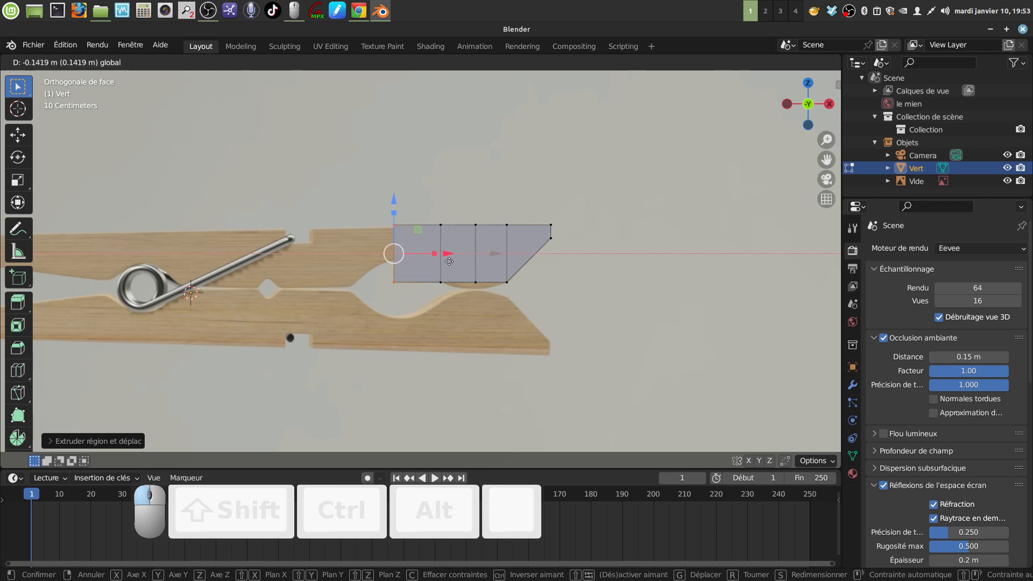
{"action": "left_click", "coordinate": [451, 261]}
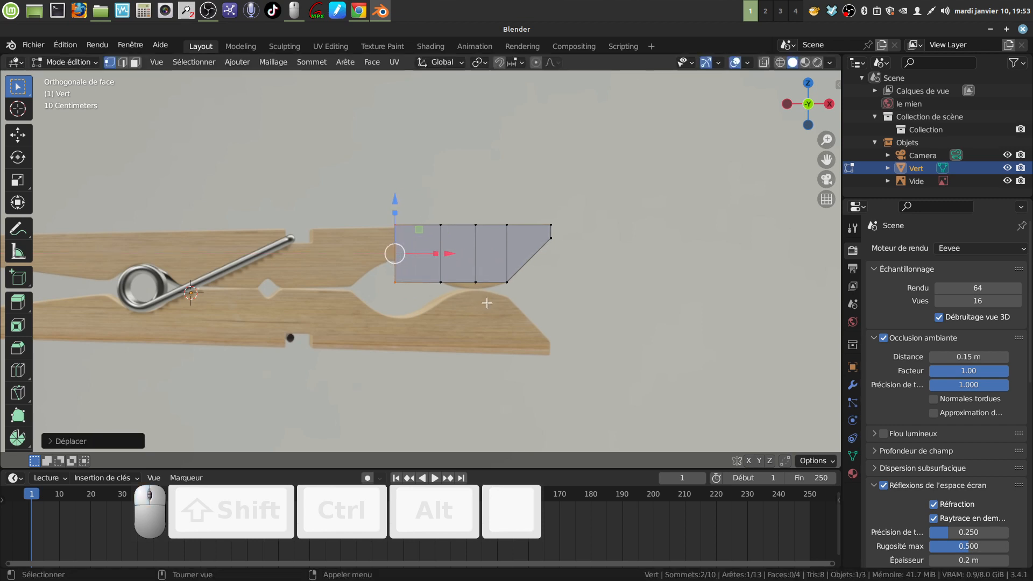
{"action": "key", "text": "e"}
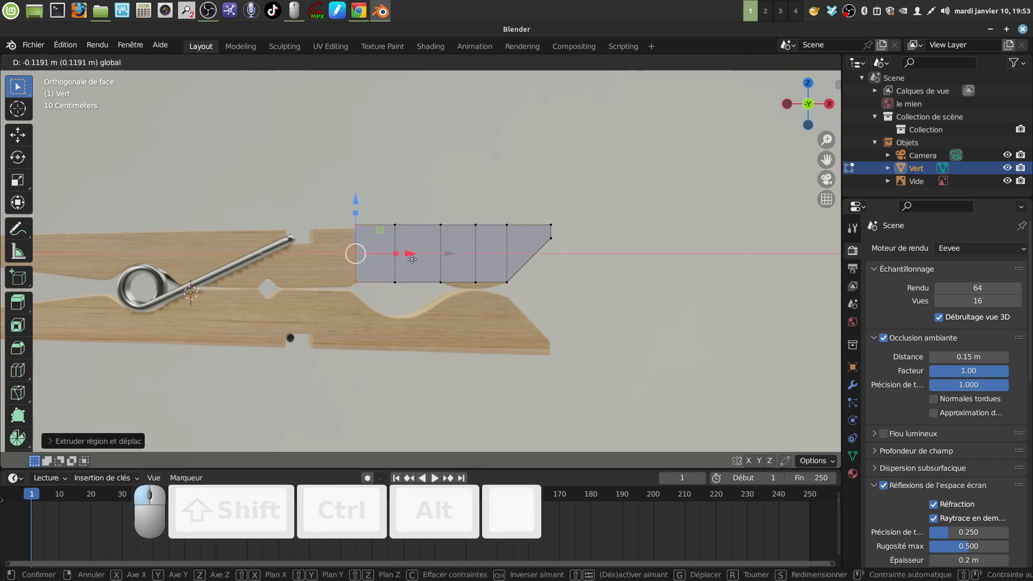
{"action": "left_click", "coordinate": [422, 260]}
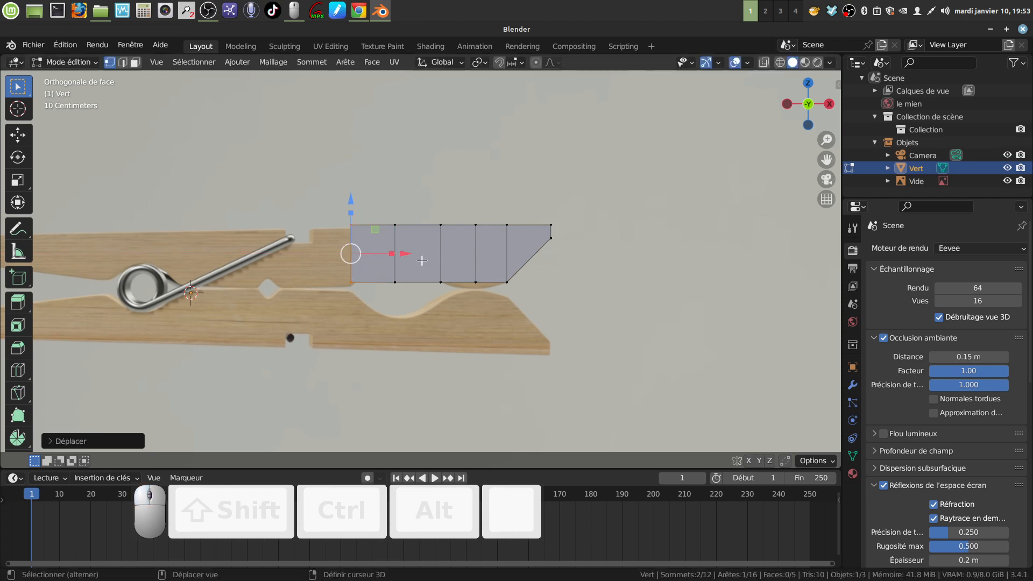
Extrude the end edge twice along negative X, first to the jaw side and then to the handle side of the upper notch
{"action": "middle_click_drag", "start_coordinate": [422, 260], "coordinate": [586, 303], "text": "shift"}
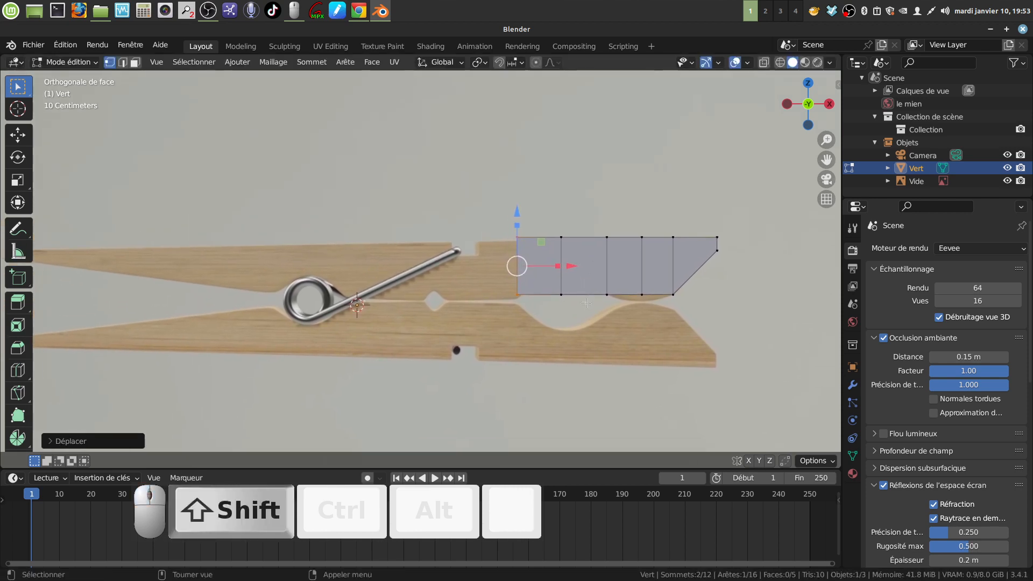
{"action": "key", "text": "e"}
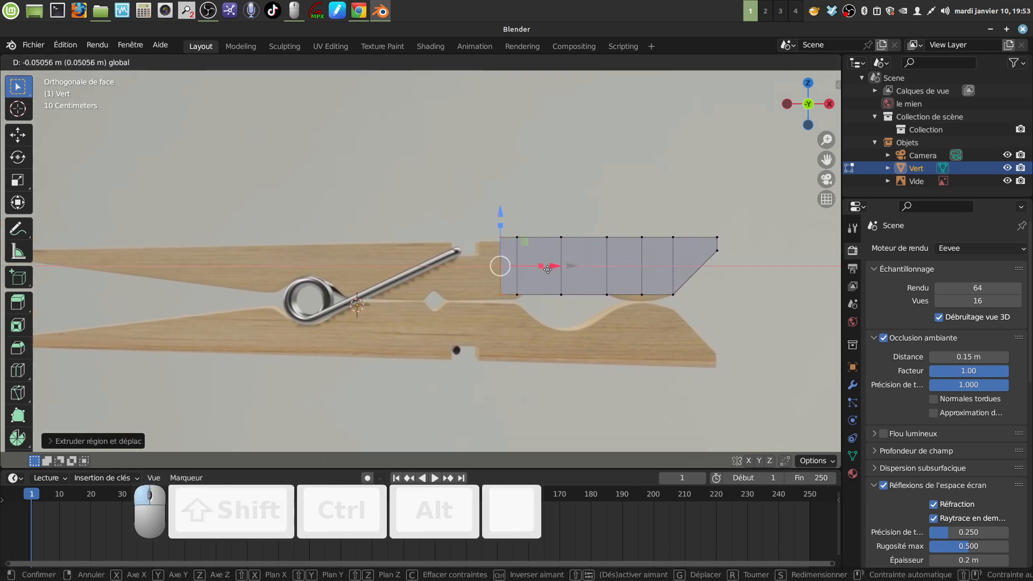
{"action": "left_click", "coordinate": [532, 271]}
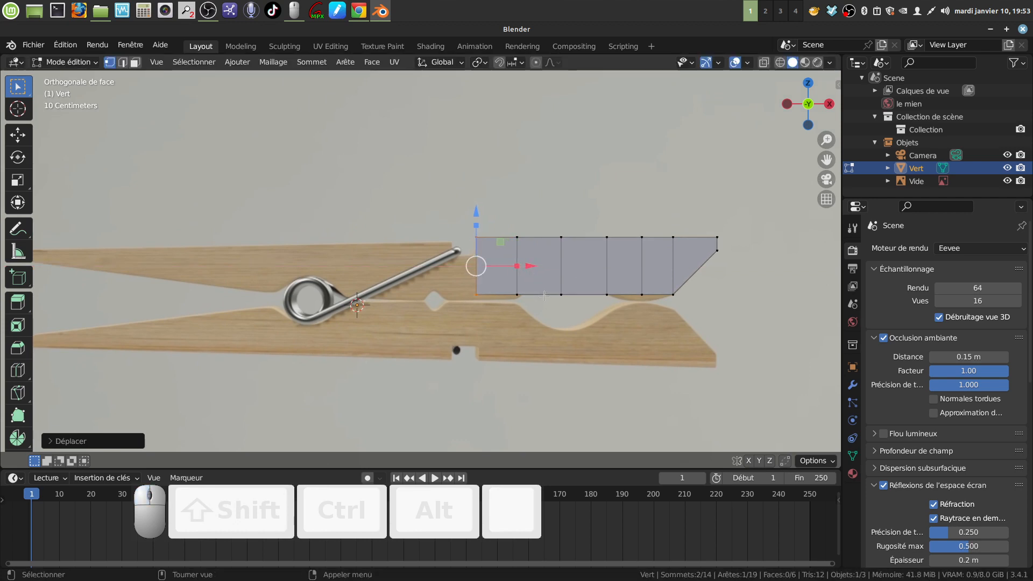
{"action": "key", "text": "e"}
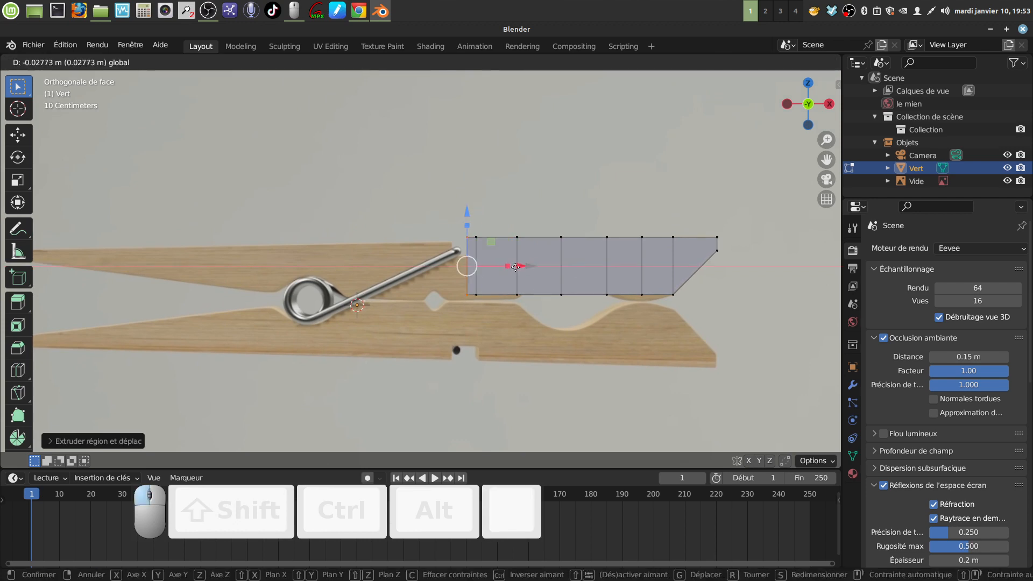
{"action": "left_click", "coordinate": [503, 267]}
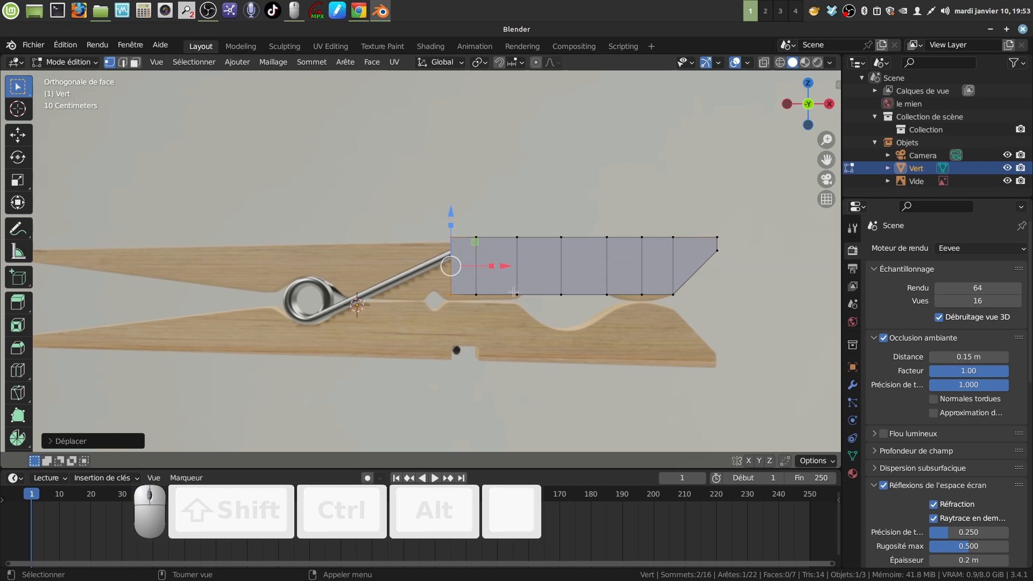
Extrude the end edge about 0.05 m along negative X to the diamond hole's middle, and shift the preceding bottom vertex slightly along negative X
{"action": "scroll", "coordinate": [491, 317], "scroll_direction": "up", "scroll_amount": 1}
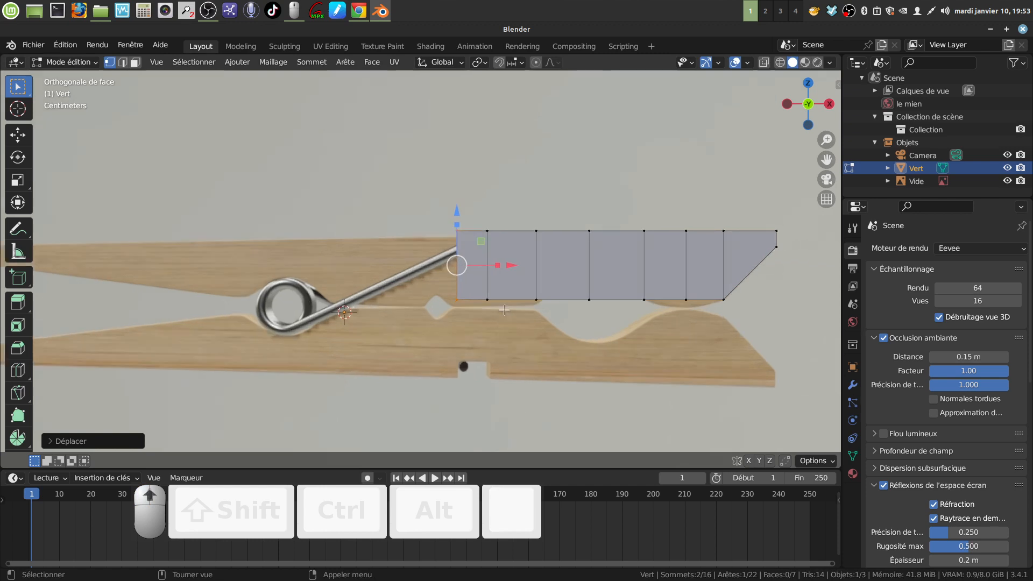
{"action": "key", "text": "e"}
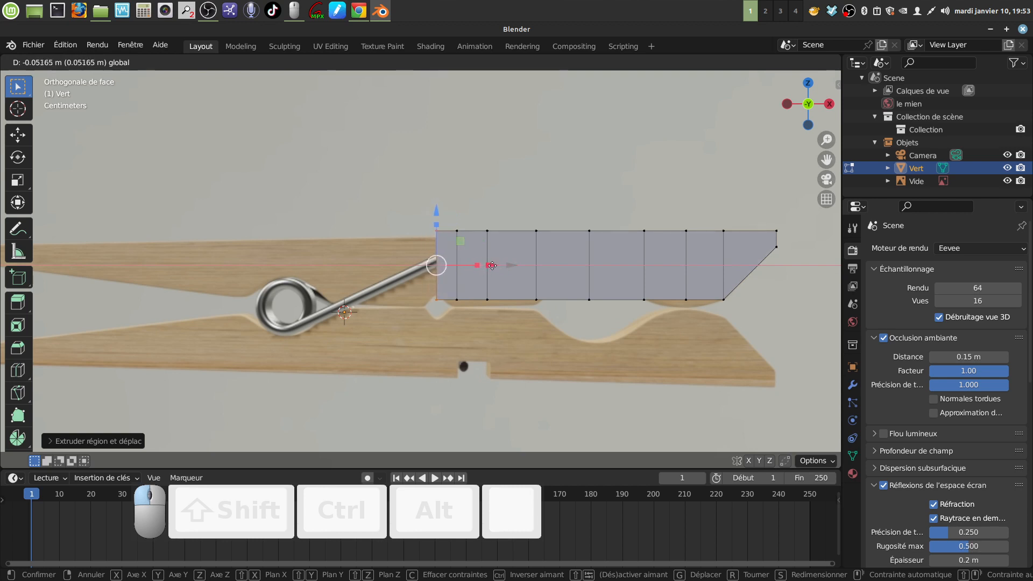
{"action": "left_click_drag", "start_coordinate": [492, 266], "coordinate": [491, 266]}
{"action": "left_click", "coordinate": [460, 302]}
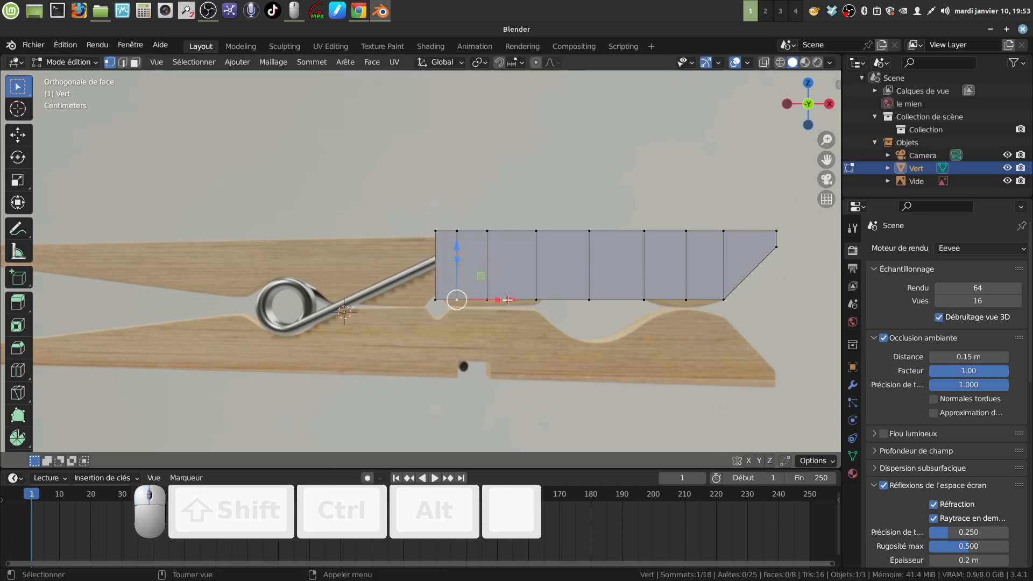
{"action": "left_click_drag", "start_coordinate": [508, 299], "coordinate": [502, 300]}
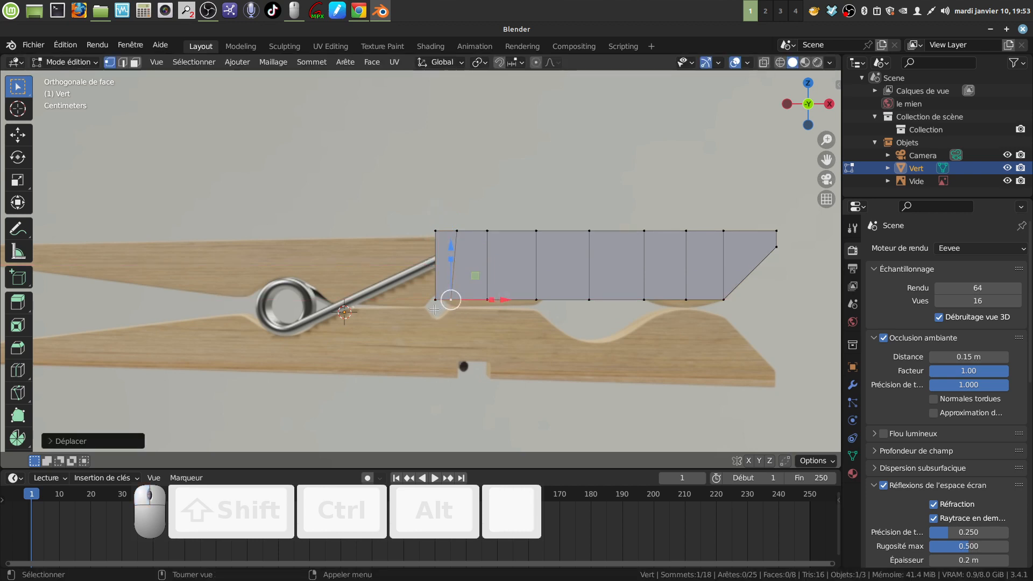
Reselect the vertical end edge and extrude it about 0.03 m along negative X to the handle side of the diamond hole
{"action": "left_click", "coordinate": [435, 231], "text": "ctrl"}
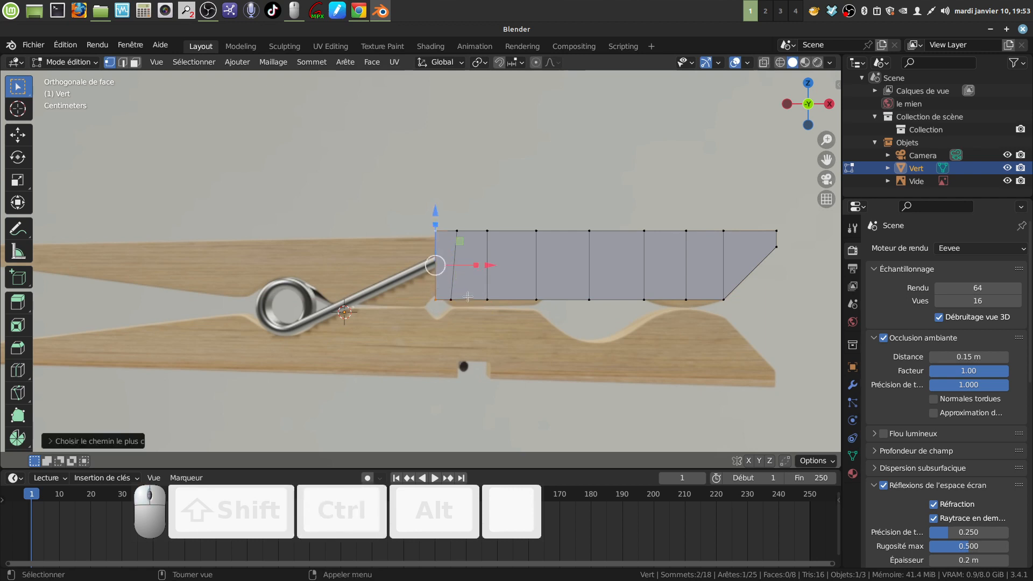
{"action": "left_click_drag", "start_coordinate": [500, 269], "coordinate": [496, 276]}
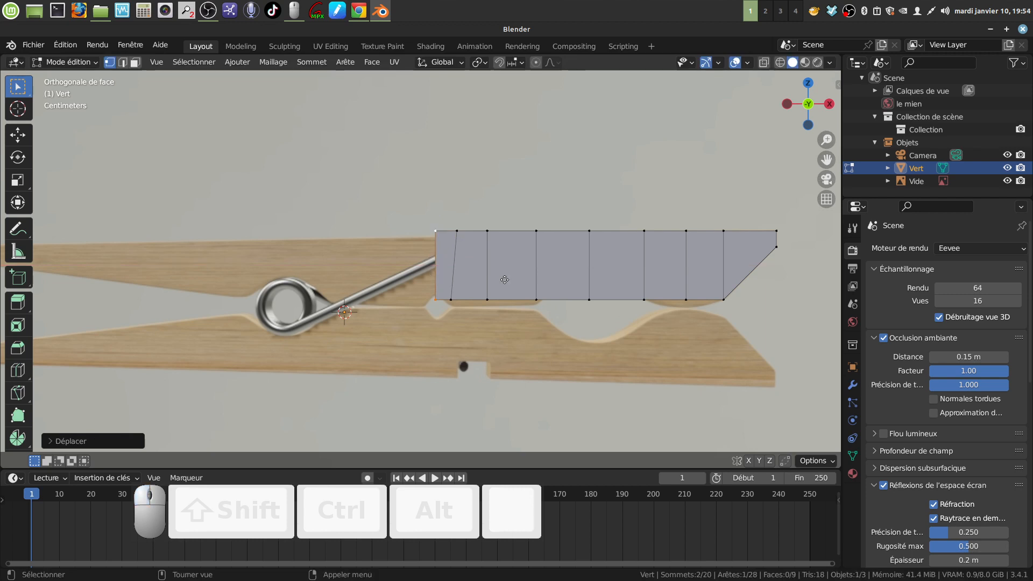
{"action": "key", "text": "e"}
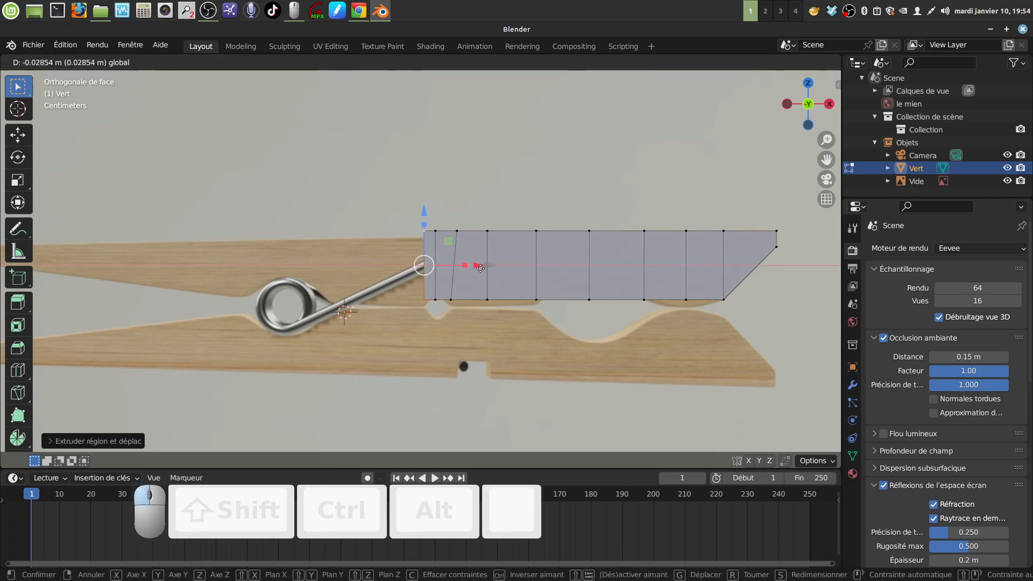
{"action": "left_click", "coordinate": [476, 266]}
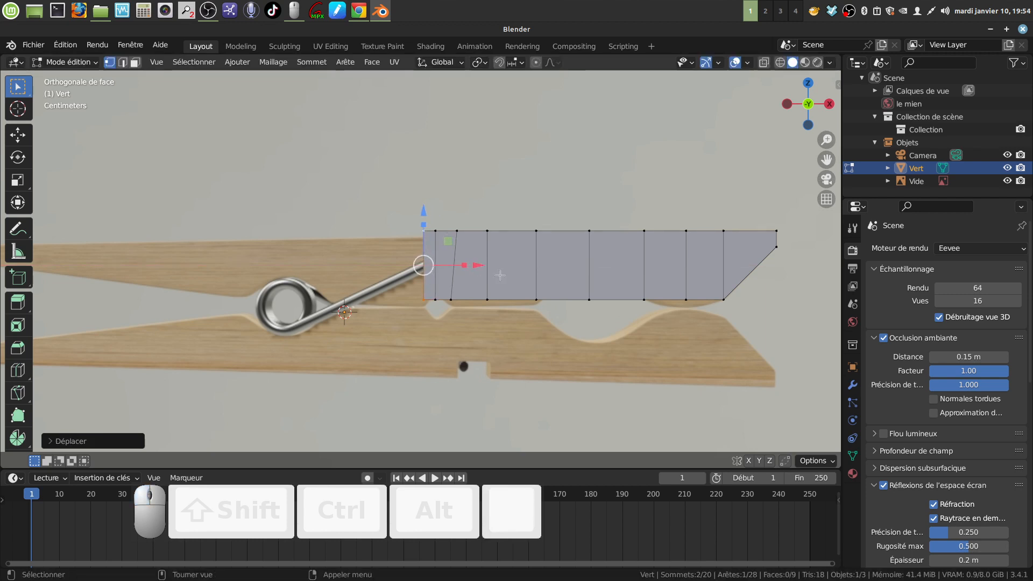
Extrude the end edge three times along negative X, to the jaw side, the centre and the handle side of the spring coil
{"action": "key", "text": "e"}
{"action": "left_click", "coordinate": [500, 275]}
{"action": "key", "text": "g"}
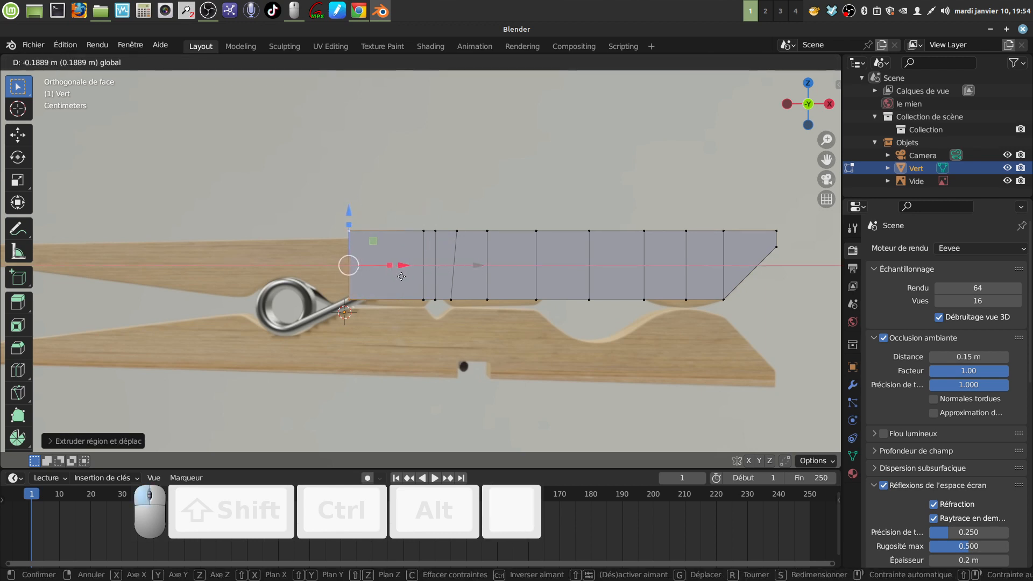
{"action": "left_click", "coordinate": [403, 278]}
{"action": "middle_click_drag", "start_coordinate": [407, 283], "coordinate": [557, 285], "text": "shift"}
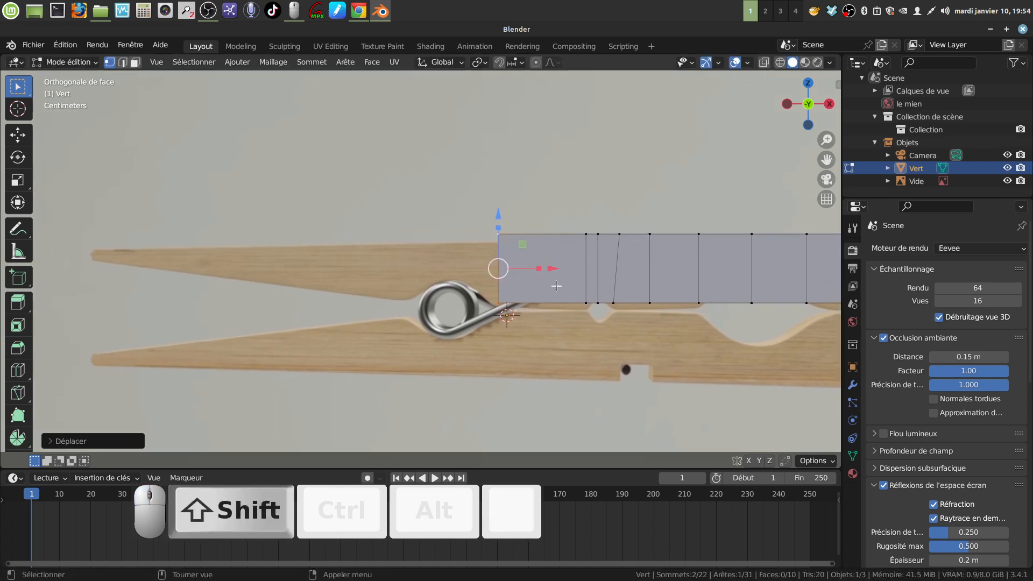
{"action": "key", "text": "e"}
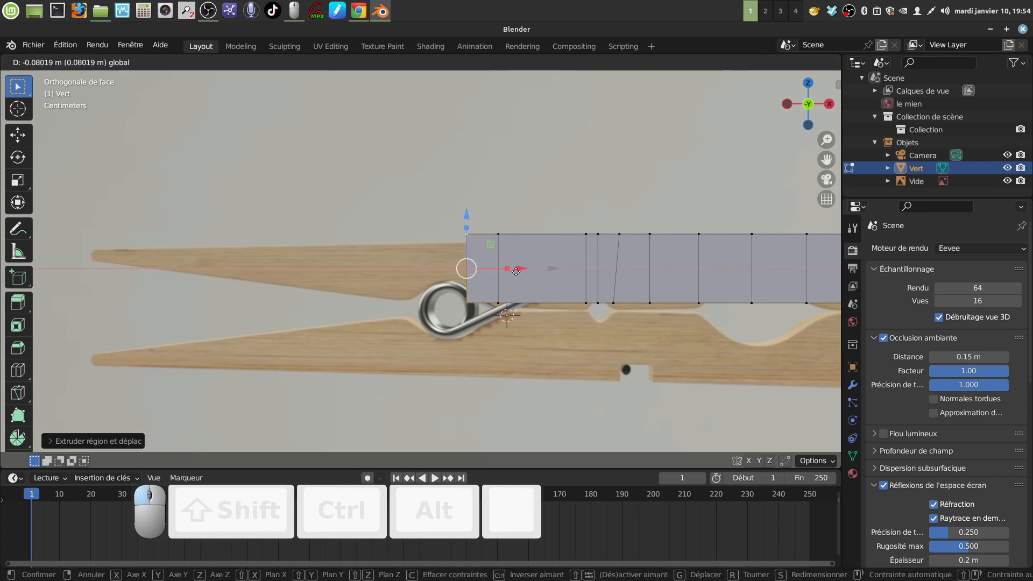
{"action": "left_click", "coordinate": [496, 272]}
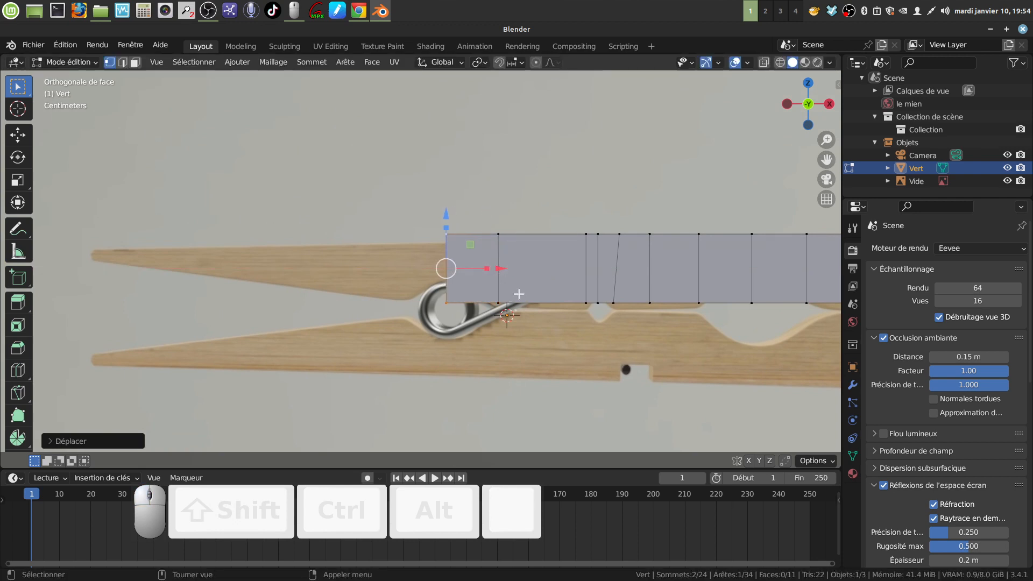
{"action": "key", "text": "e"}
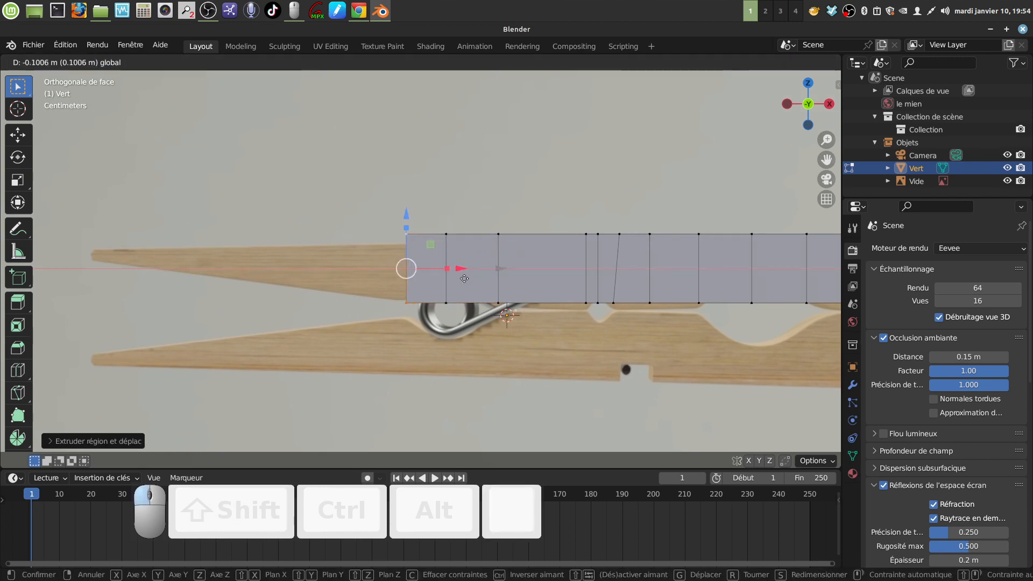
{"action": "left_click", "coordinate": [464, 279]}
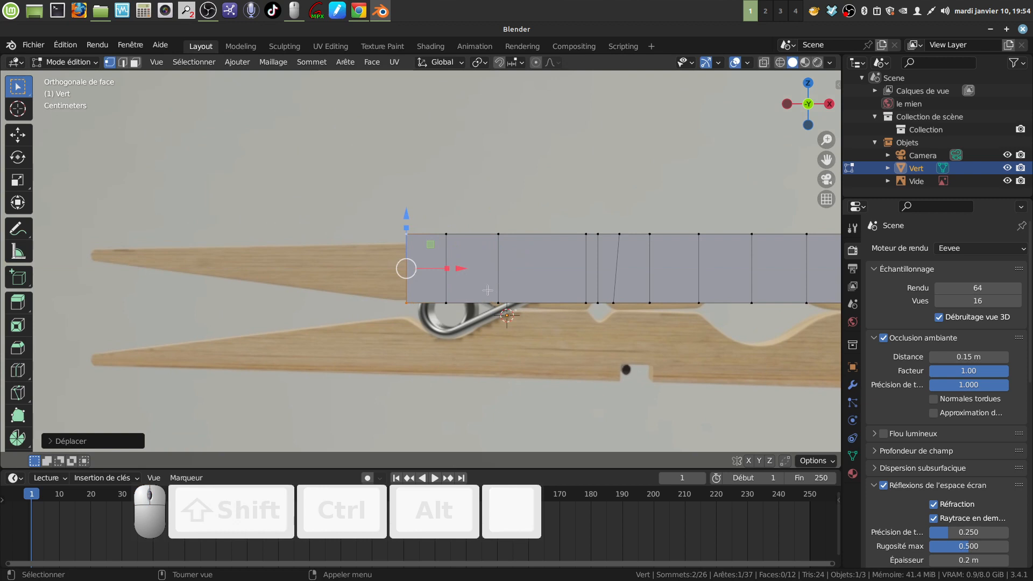
Extrude the end edge straight along negative X to the tip of the clothespin's handle
{"action": "key", "text": "e"}
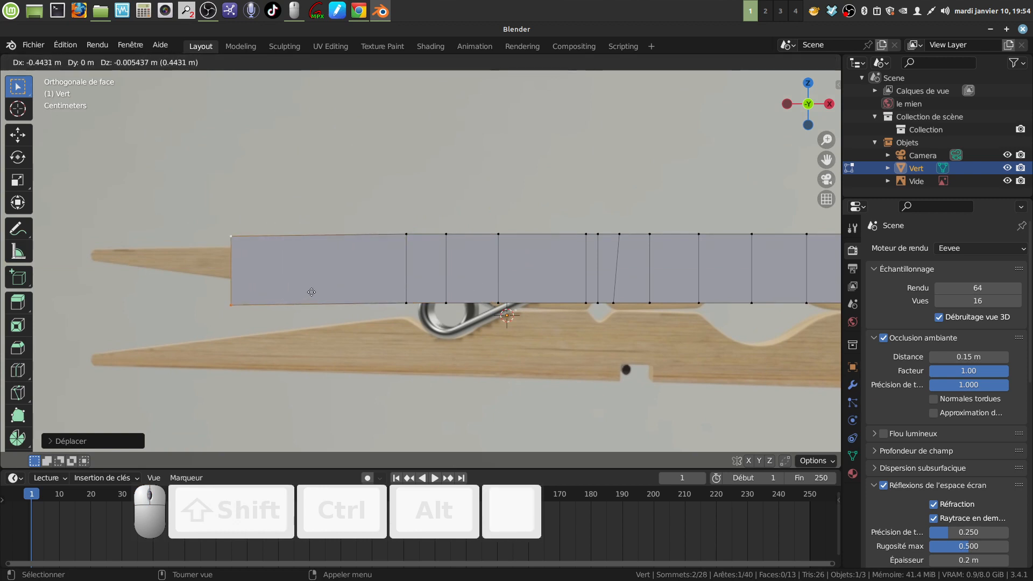
{"action": "right_click", "coordinate": [320, 286]}
{"action": "left_click_drag", "start_coordinate": [461, 268], "coordinate": [155, 297]}
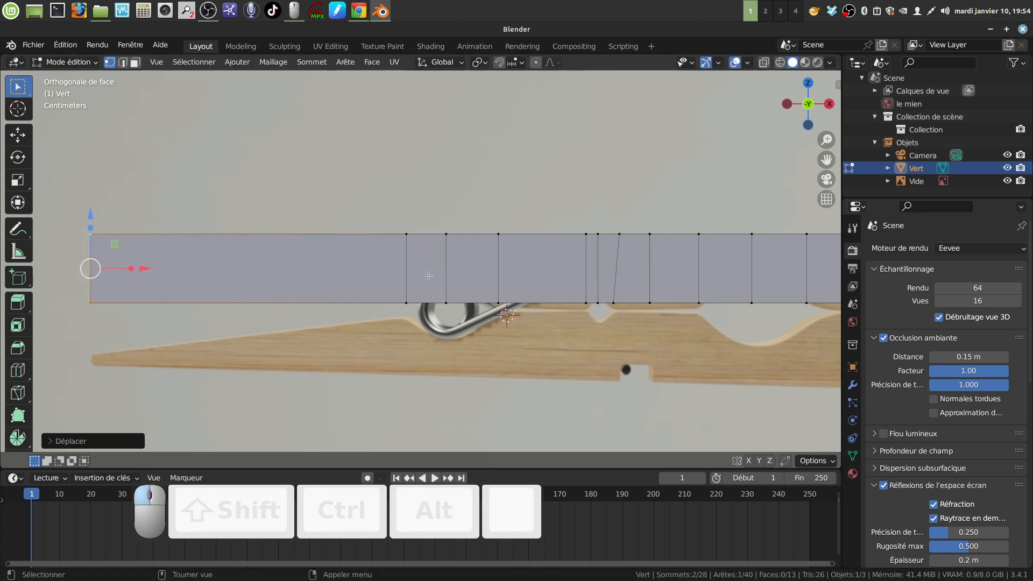
{"action": "scroll", "coordinate": [436, 258], "scroll_direction": "down", "scroll_amount": 3}
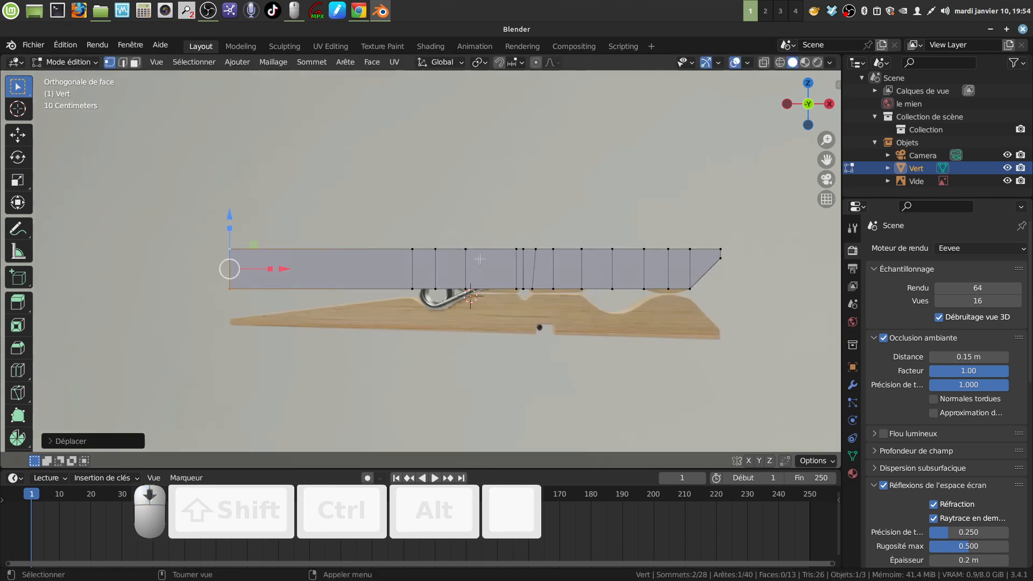
In wireframe display, rotate all vertices of the upper outline by -1.10° and lower them slightly along Z to match the wood's sloping top
{"action": "left_click", "coordinate": [162, 204]}
{"action": "key", "text": "alt+z"}
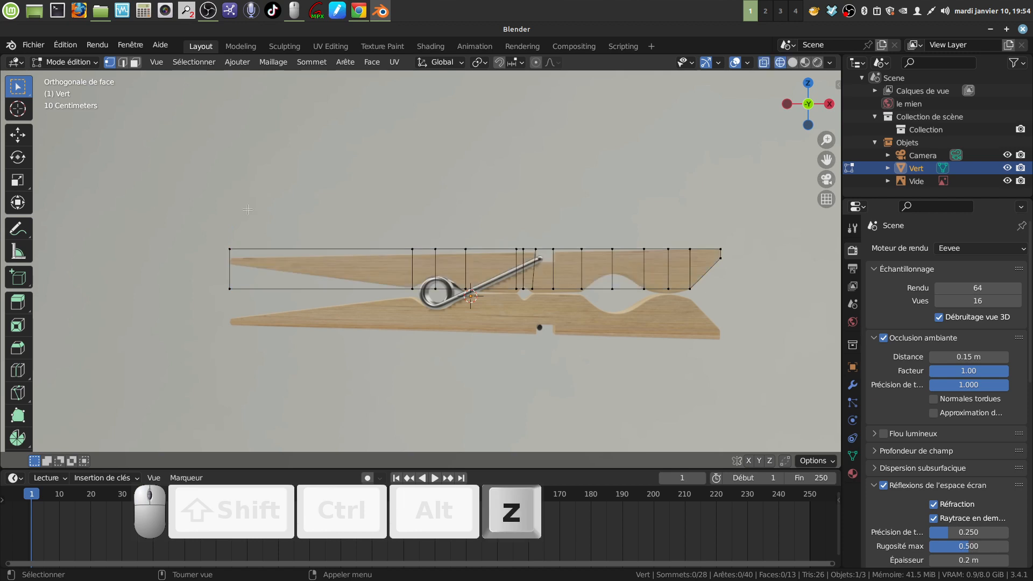
{"action": "left_click_drag", "start_coordinate": [190, 238], "coordinate": [745, 252]}
{"action": "middle_click_drag", "start_coordinate": [687, 247], "coordinate": [646, 237], "text": "shift"}
{"action": "scroll", "coordinate": [650, 251], "scroll_direction": "up", "scroll_amount": 1}
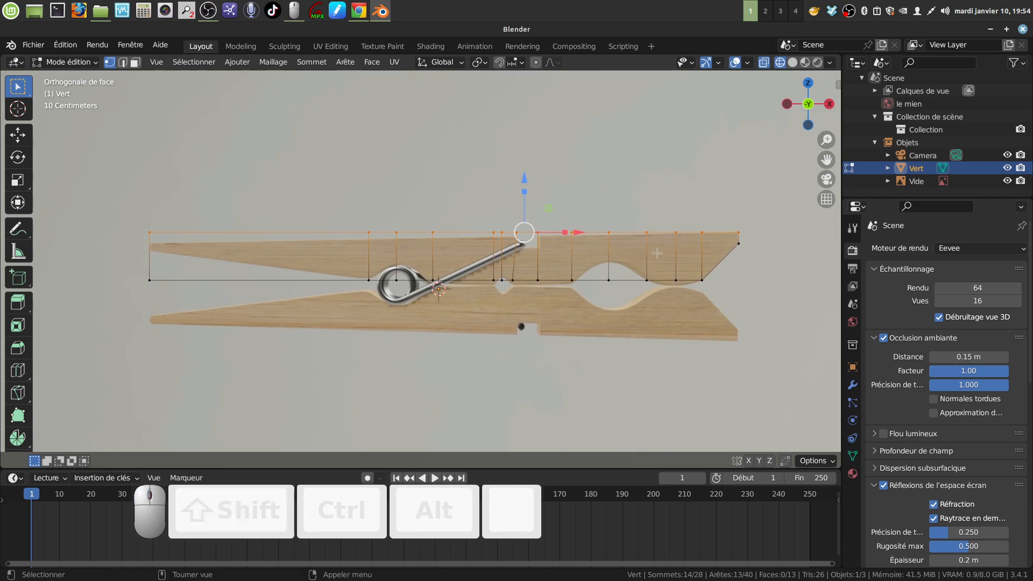
{"action": "key", "text": "r"}
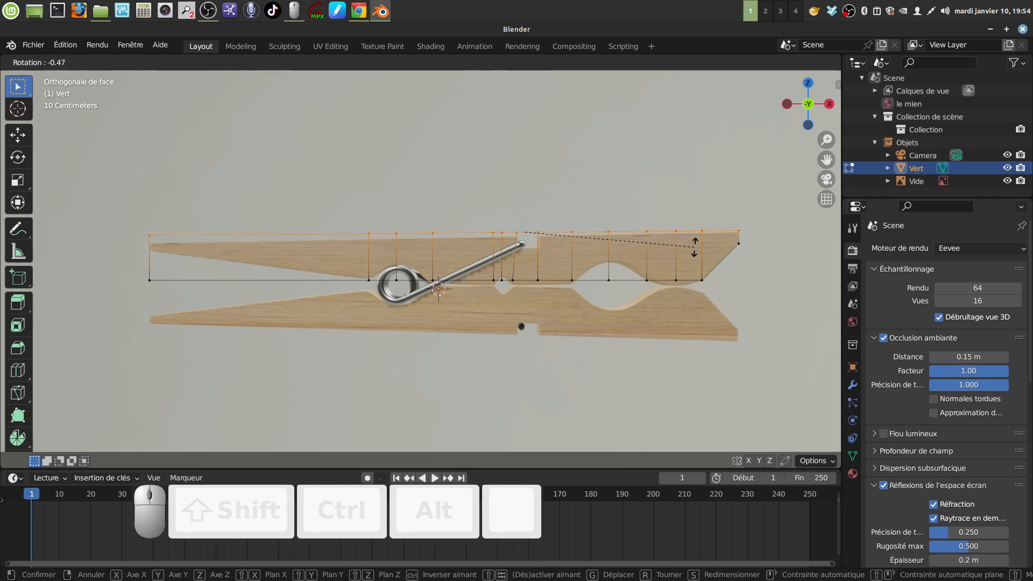
{"action": "key", "text": "shift"}
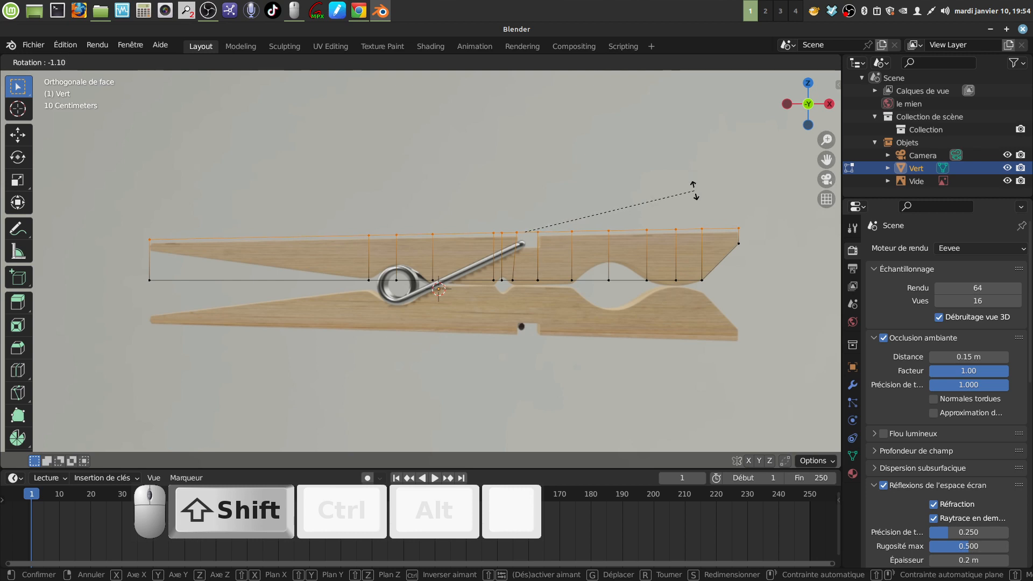
{"action": "left_click", "coordinate": [695, 190]}
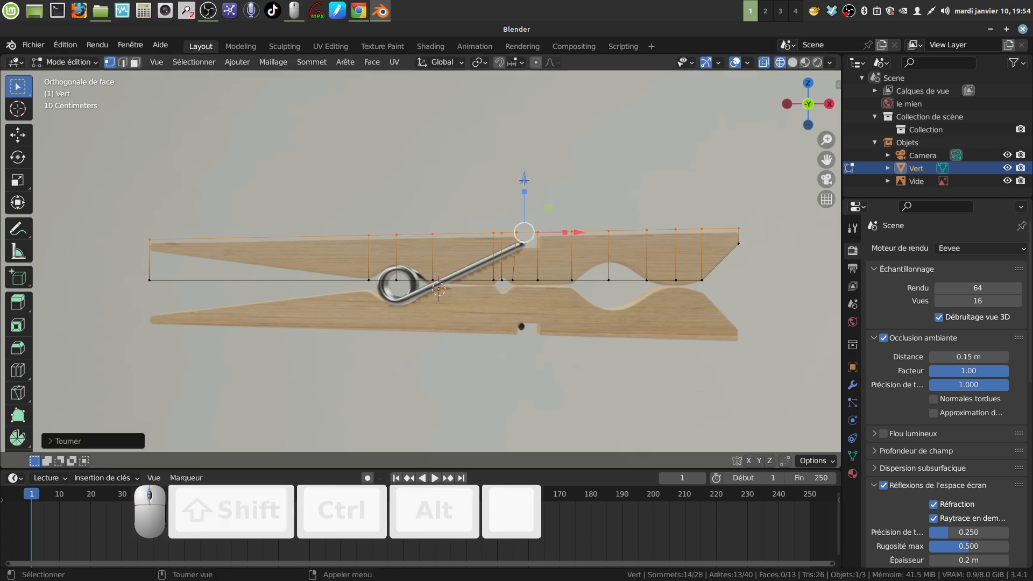
{"action": "left_click_drag", "start_coordinate": [524, 179], "coordinate": [522, 185]}
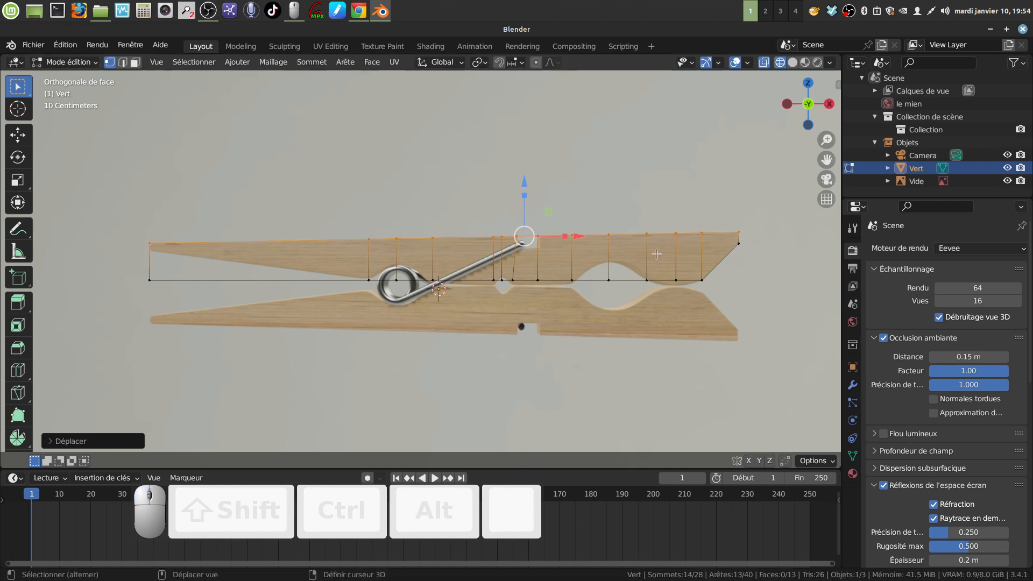
Knife-cut an edge along the upper notch's floor between its two side edges, and shift the cut's handle-side vertex slightly along positive X
{"action": "scroll", "coordinate": [655, 253], "scroll_direction": "up", "scroll_amount": 2}
{"action": "middle_click_drag", "start_coordinate": [600, 257], "coordinate": [458, 301], "text": "shift"}
{"action": "scroll", "coordinate": [455, 292], "scroll_direction": "up", "scroll_amount": 4}
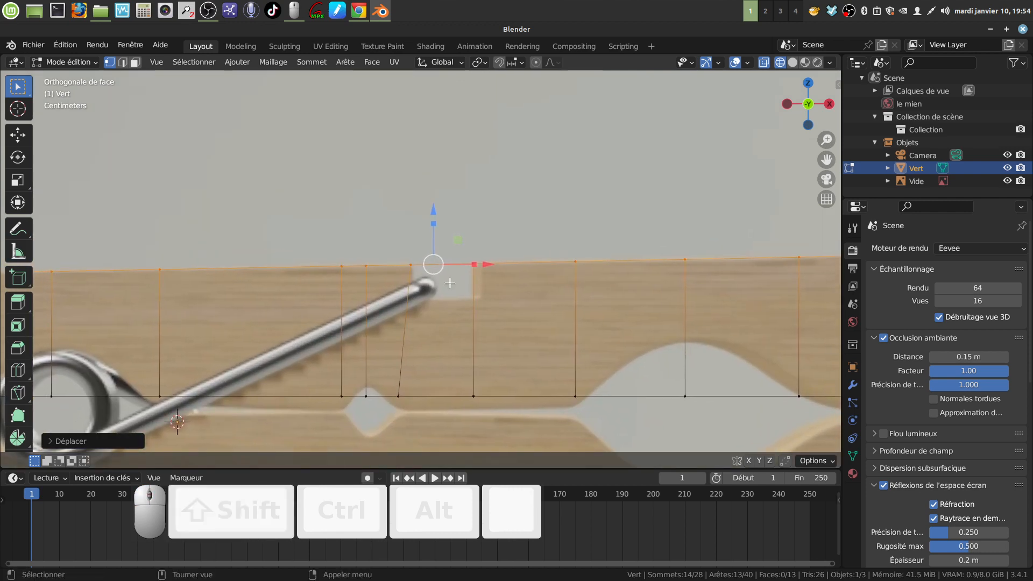
{"action": "key", "text": "a"}
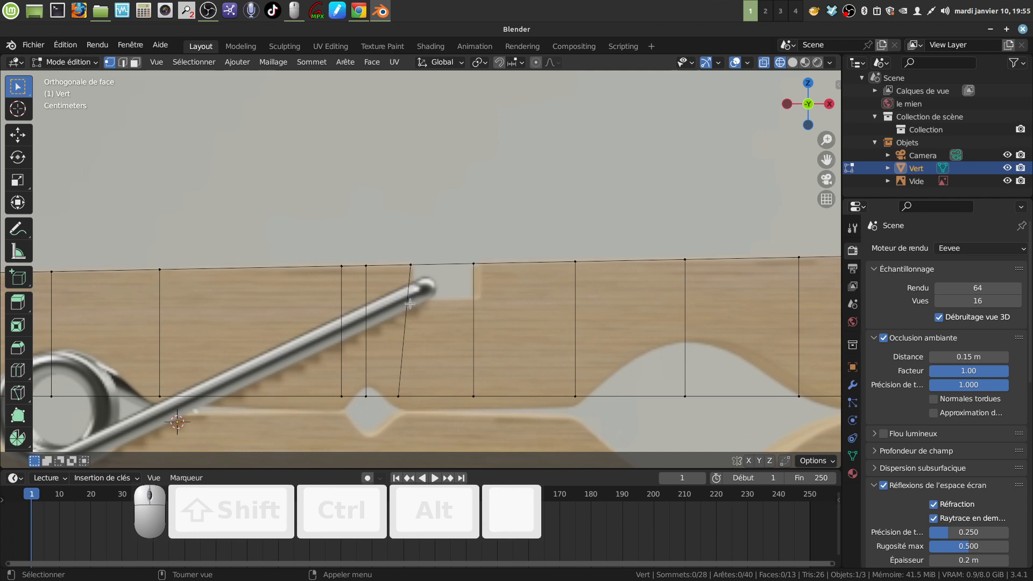
{"action": "key", "text": "k"}
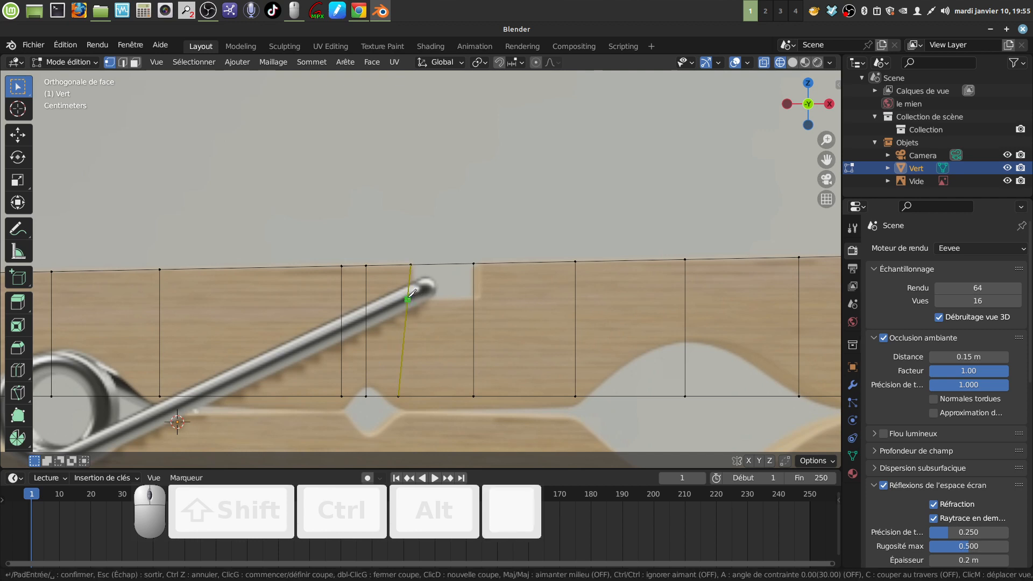
{"action": "left_click", "coordinate": [411, 296]}
{"action": "left_click", "coordinate": [475, 297]}
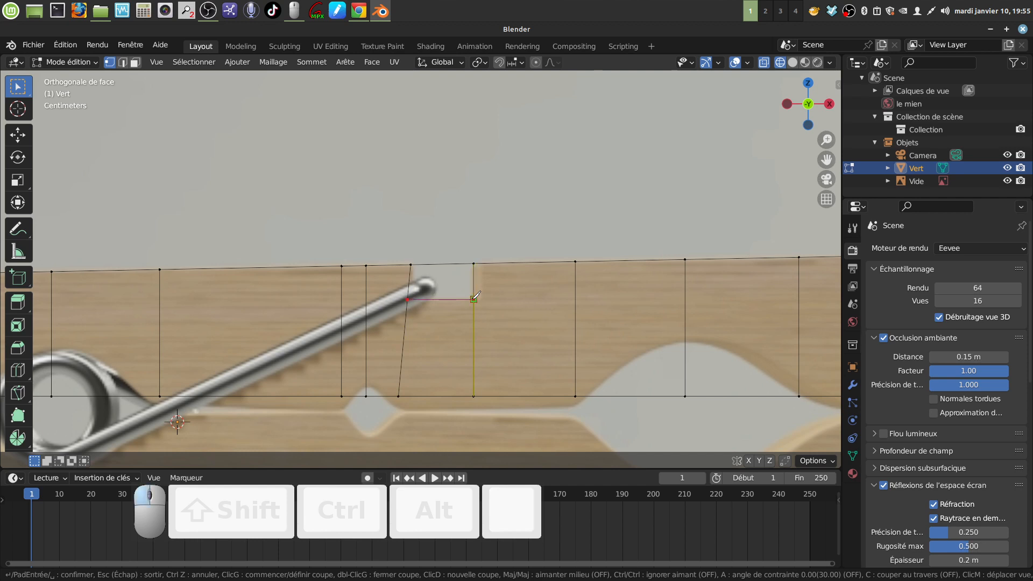
{"action": "key", "text": "Return"}
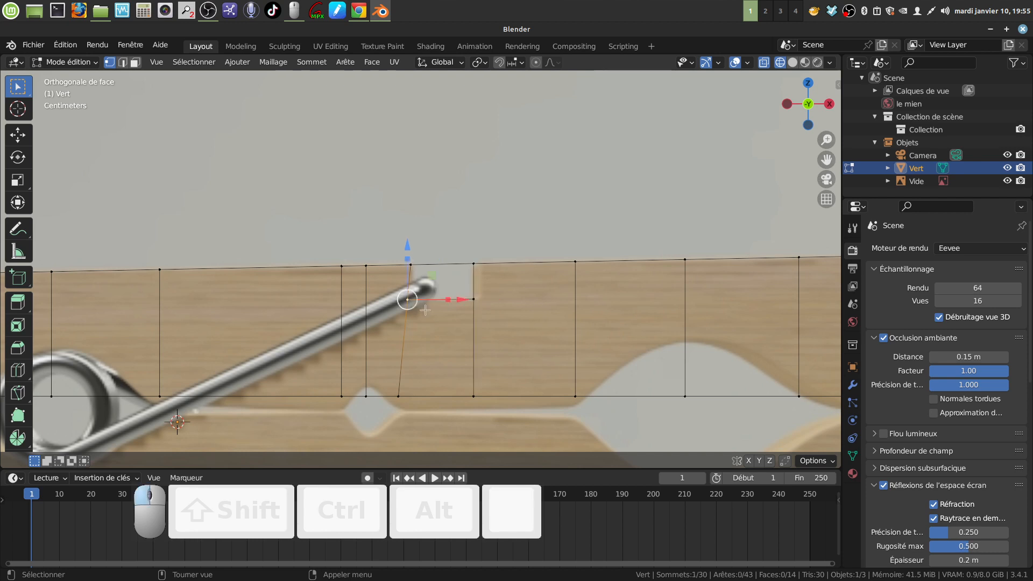
{"action": "left_click_drag", "start_coordinate": [463, 299], "coordinate": [466, 300]}
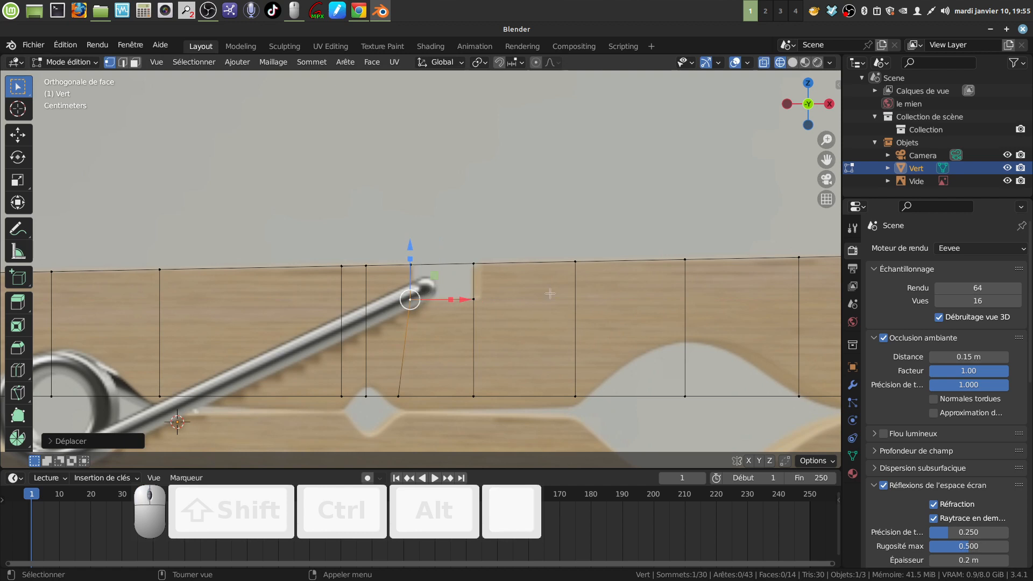
{"action": "scroll", "coordinate": [550, 293], "scroll_direction": "down", "scroll_amount": 2}
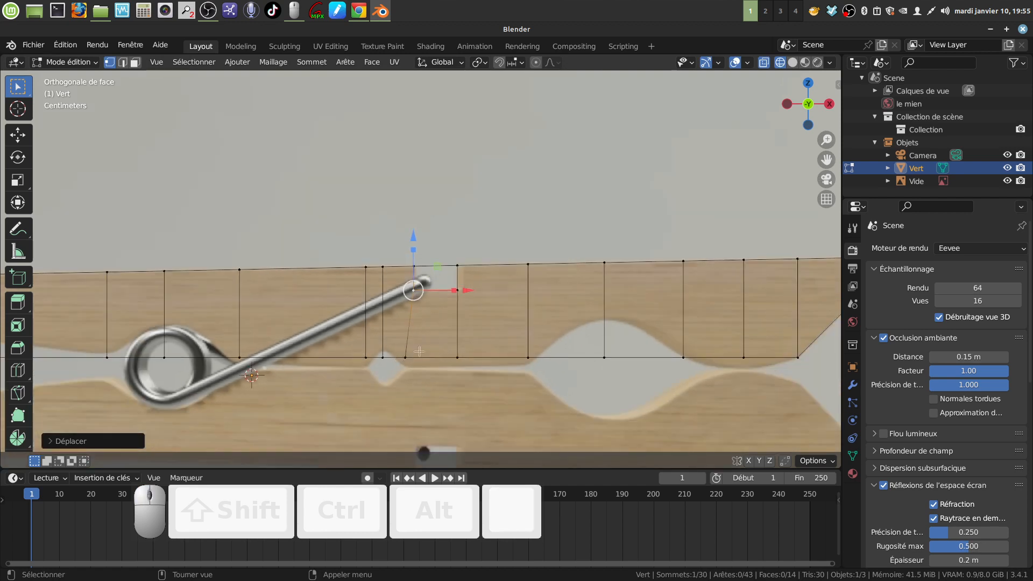
Lower the bottom vertex at the jaw's contact bump onto its curve, and raise the large arch's middle vertex above the hollow's top
{"action": "scroll", "coordinate": [419, 351], "scroll_direction": "up", "scroll_amount": 6, "text": "shift"}
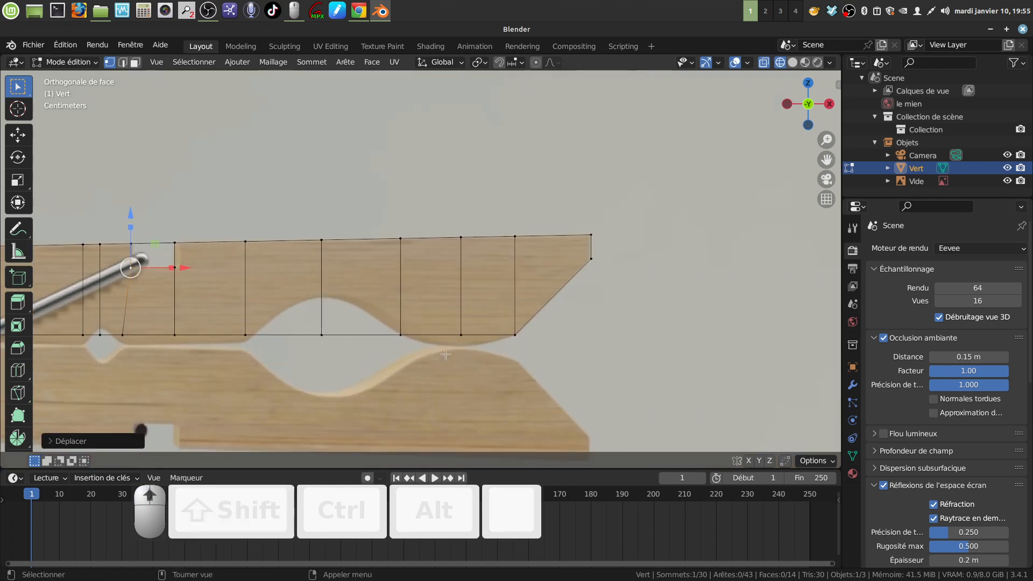
{"action": "left_click", "coordinate": [454, 333]}
{"action": "left_click_drag", "start_coordinate": [461, 280], "coordinate": [461, 294]}
{"action": "left_click", "coordinate": [322, 332]}
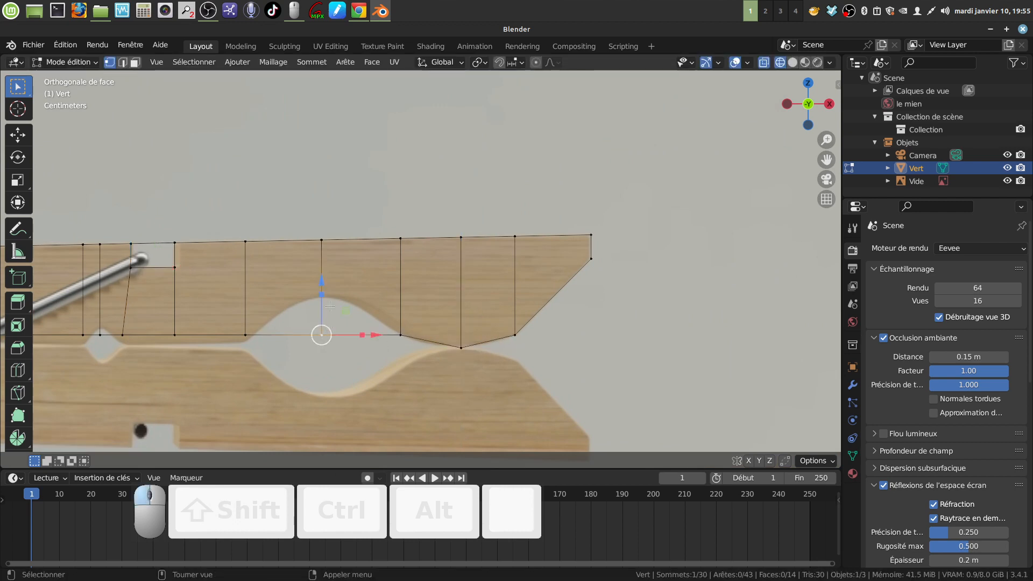
{"action": "left_click_drag", "start_coordinate": [317, 282], "coordinate": [317, 229]}
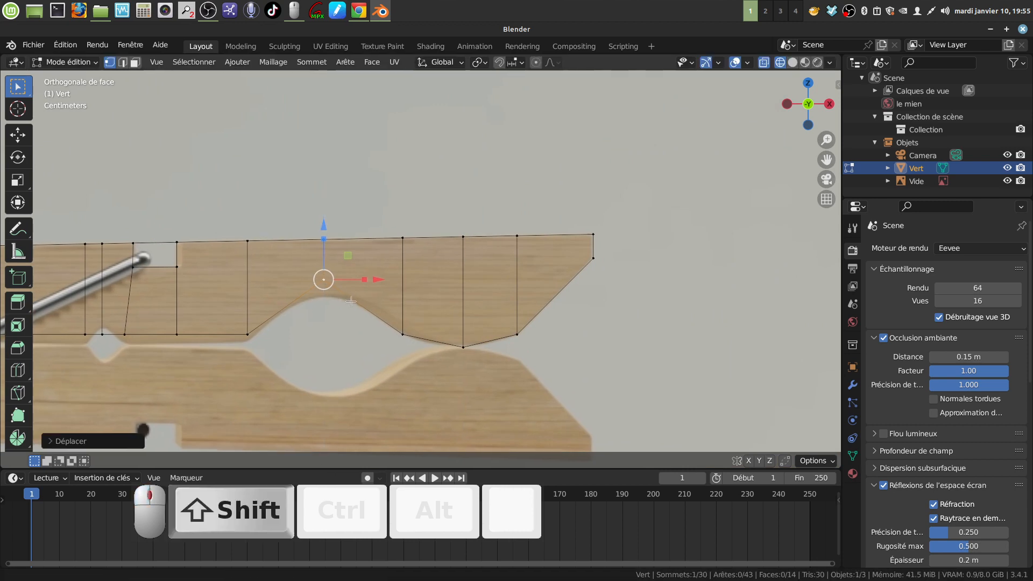
Raise the large arch's middle vertex slightly further, and lower the arch's handle-side vertex and the one below the upper notch to the wood's edge
{"action": "scroll", "coordinate": [579, 298], "scroll_direction": "down", "scroll_amount": 5, "text": "shift"}
{"action": "left_click", "coordinate": [480, 330]}
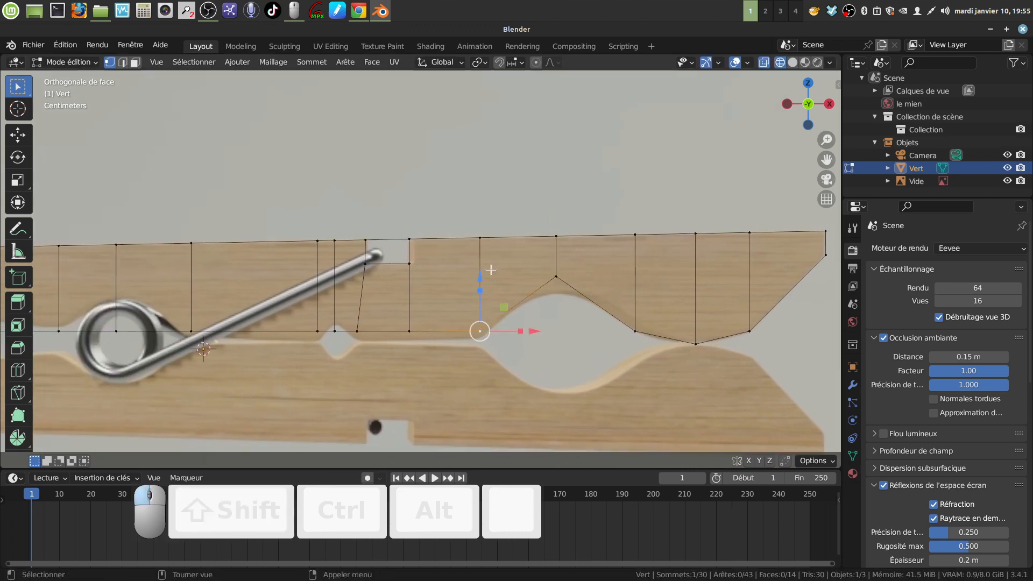
{"action": "left_click_drag", "start_coordinate": [480, 277], "coordinate": [549, 289]}
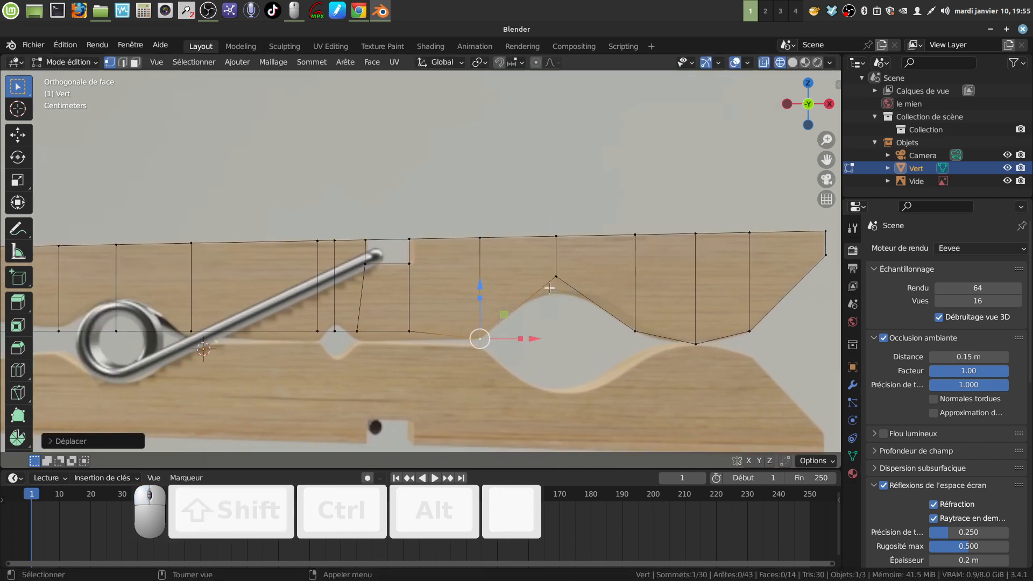
{"action": "left_click", "coordinate": [407, 330]}
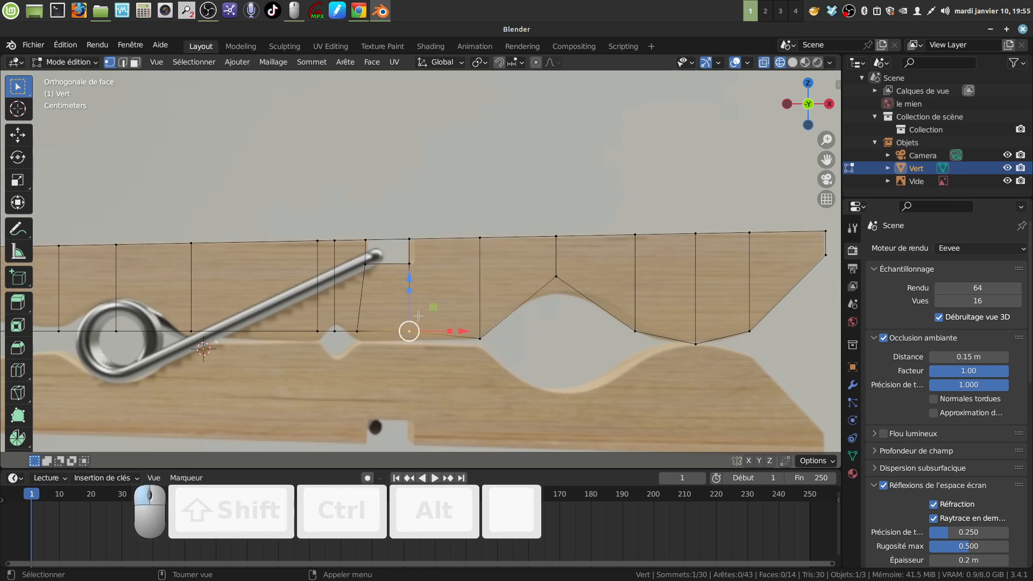
{"action": "left_click", "coordinate": [560, 276]}
{"action": "left_click_drag", "start_coordinate": [556, 224], "coordinate": [557, 212]}
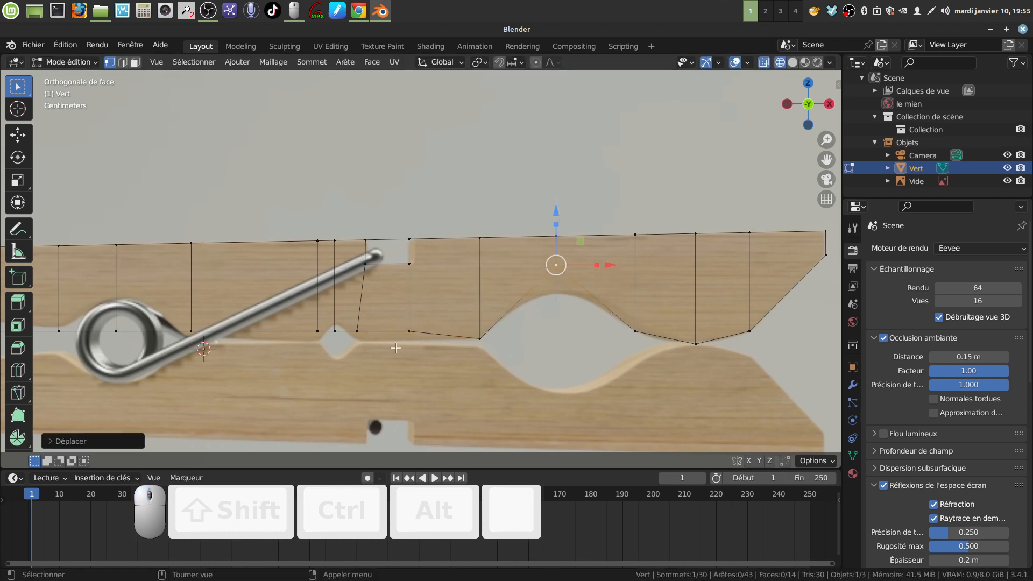
{"action": "left_click", "coordinate": [405, 330]}
{"action": "left_click_drag", "start_coordinate": [410, 276], "coordinate": [405, 286]}
Shape the small lower notch by lowering its two side vertices to the wood's edge and raising its middle vertex to the peak
{"action": "left_click", "coordinate": [357, 331]}
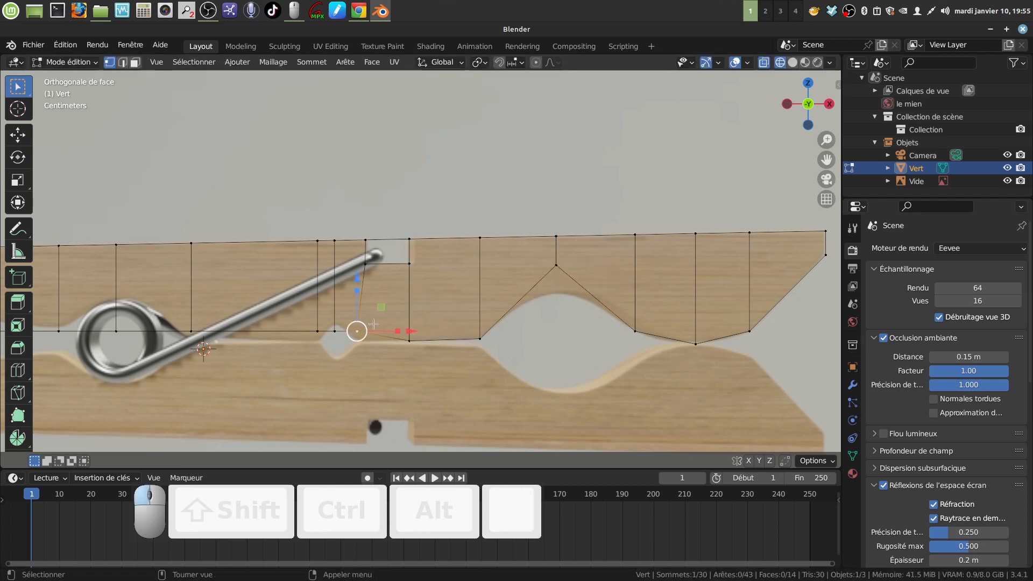
{"action": "key", "text": "s"}
{"action": "left_click", "coordinate": [359, 293]}
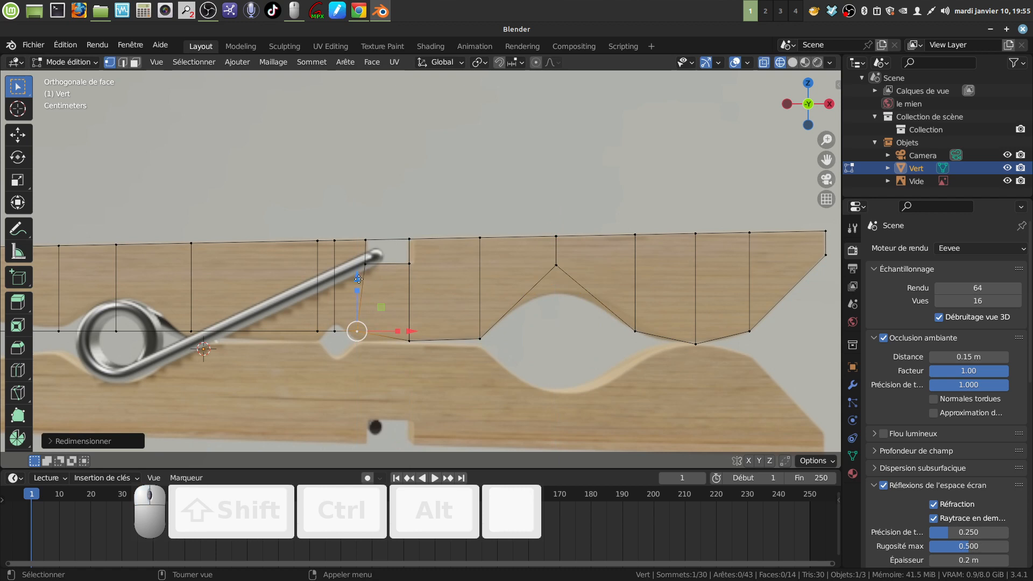
{"action": "left_click_drag", "start_coordinate": [359, 279], "coordinate": [317, 291]}
{"action": "left_click", "coordinate": [337, 332]}
{"action": "left_click", "coordinate": [316, 332]}
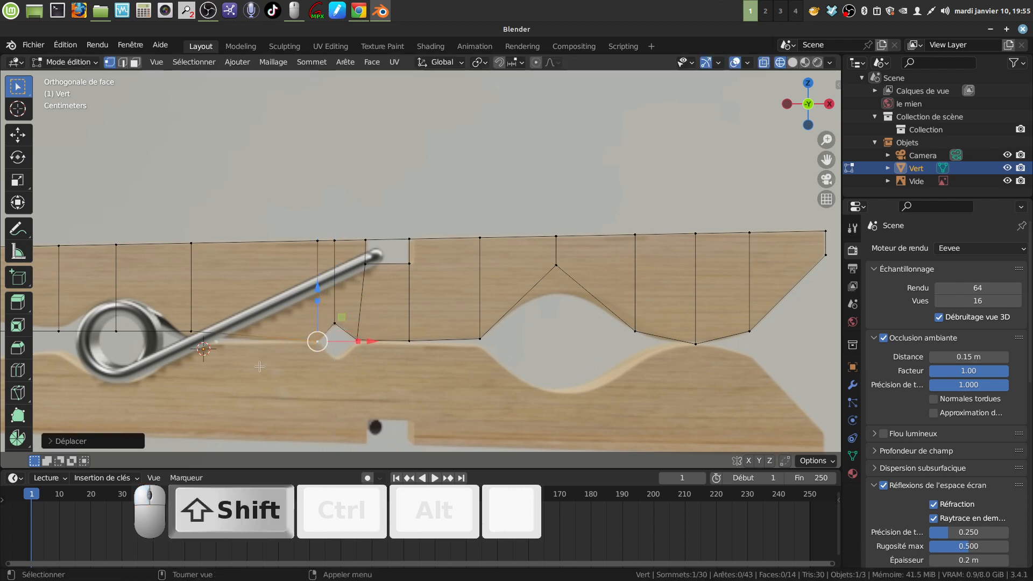
Shift the small notch's peak vertex slightly along positive X, and lower the vertex on the spring coil's jaw side to the wood's edge
{"action": "middle_click_drag", "start_coordinate": [259, 367], "coordinate": [464, 332], "text": "shift"}
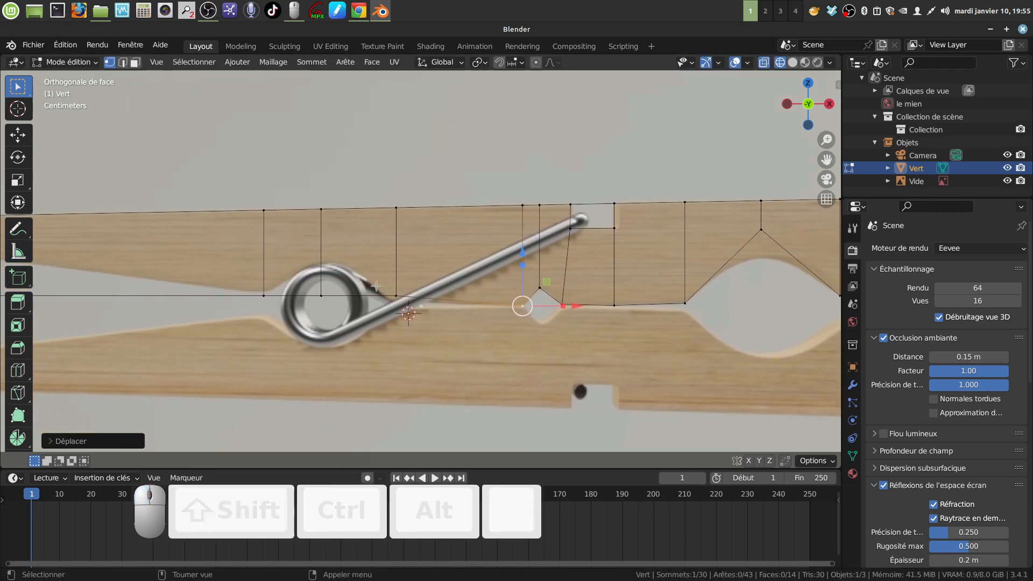
{"action": "left_click", "coordinate": [396, 296]}
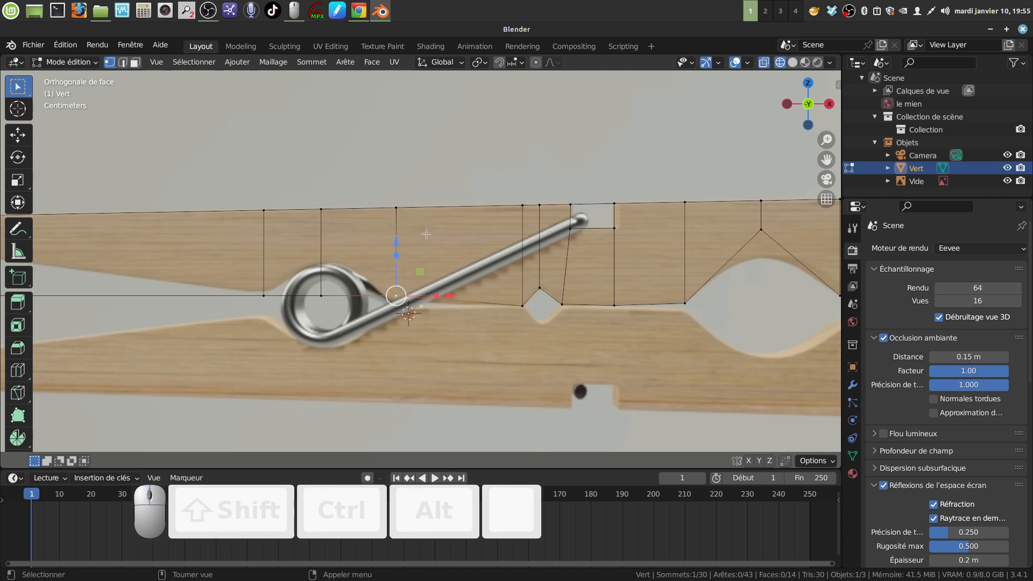
{"action": "left_click", "coordinate": [538, 296]}
{"action": "left_click_drag", "start_coordinate": [590, 289], "coordinate": [595, 289]}
{"action": "left_click", "coordinate": [397, 296]}
{"action": "left_click_drag", "start_coordinate": [395, 253], "coordinate": [395, 263]}
Raise the vertex at the spring coil's centre well above the coil and shift it slightly along positive X
{"action": "left_click", "coordinate": [321, 296]}
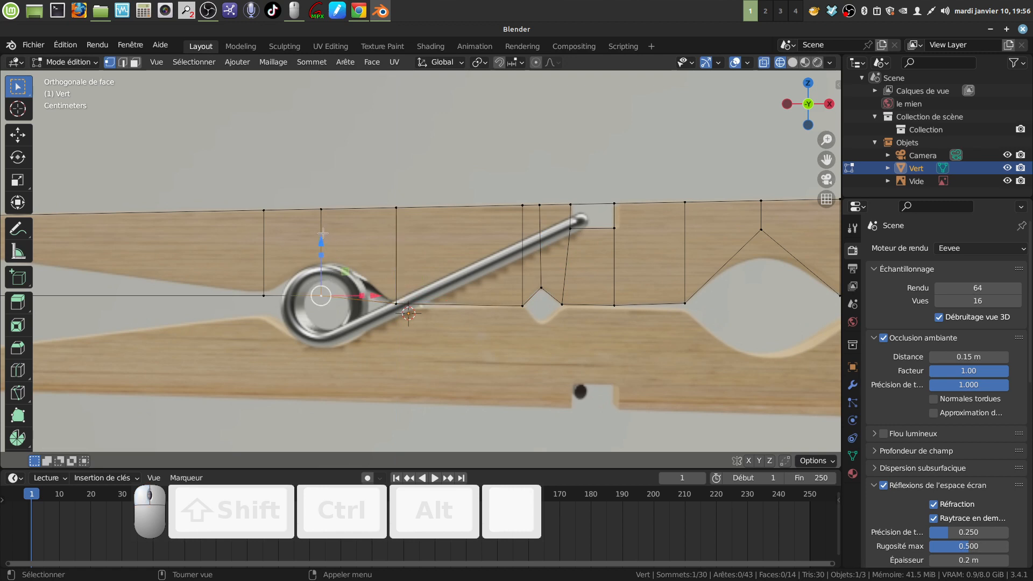
{"action": "left_click_drag", "start_coordinate": [323, 234], "coordinate": [326, 203]}
{"action": "left_click_drag", "start_coordinate": [372, 262], "coordinate": [376, 262]}
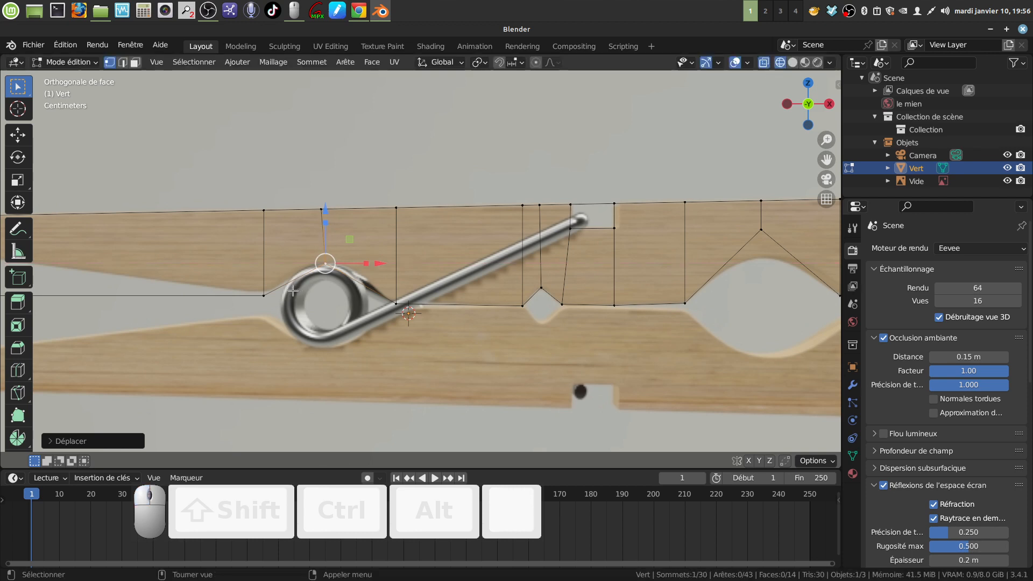
{"action": "left_click_drag", "start_coordinate": [329, 209], "coordinate": [331, 179]}
Raise the bottom vertex on the coil's handle side slightly, and lift the handle tip's lower vertex to match the wood's taper
{"action": "left_click", "coordinate": [263, 296]}
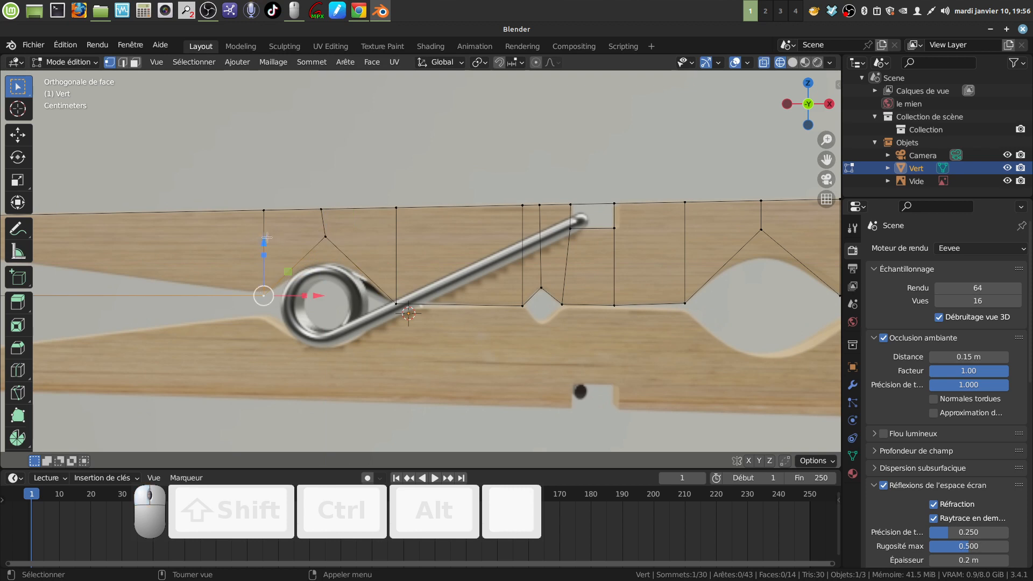
{"action": "left_click_drag", "start_coordinate": [263, 241], "coordinate": [263, 238]}
{"action": "middle_click_drag", "start_coordinate": [281, 293], "coordinate": [620, 303], "text": "shift"}
{"action": "left_click", "coordinate": [179, 294]}
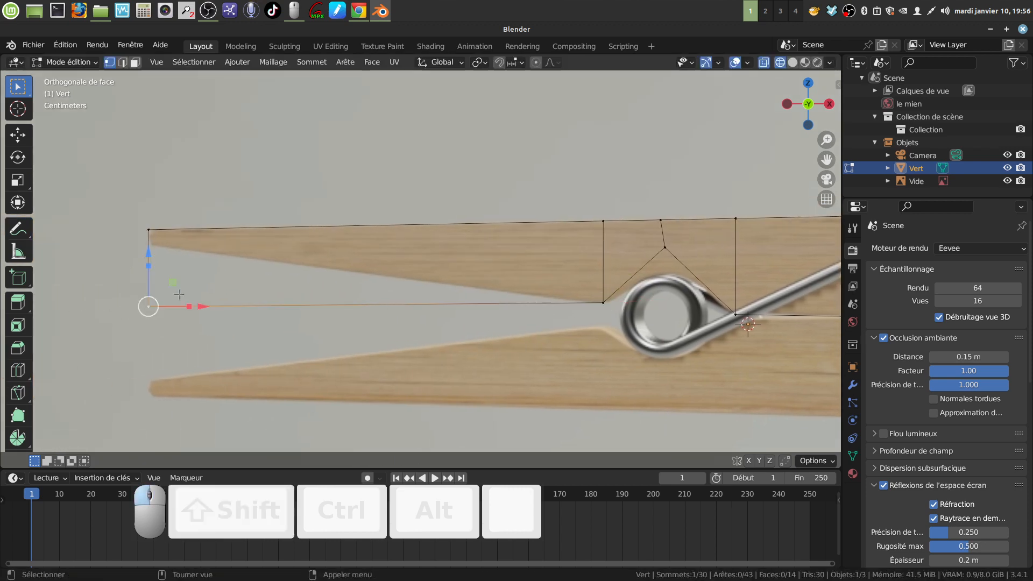
{"action": "left_click_drag", "start_coordinate": [150, 254], "coordinate": [166, 194]}
Delete the top edge spanning the upper notch to open it
{"action": "middle_click_drag", "start_coordinate": [537, 245], "coordinate": [46, 287], "text": "shift"}
{"action": "left_click", "coordinate": [123, 62]}
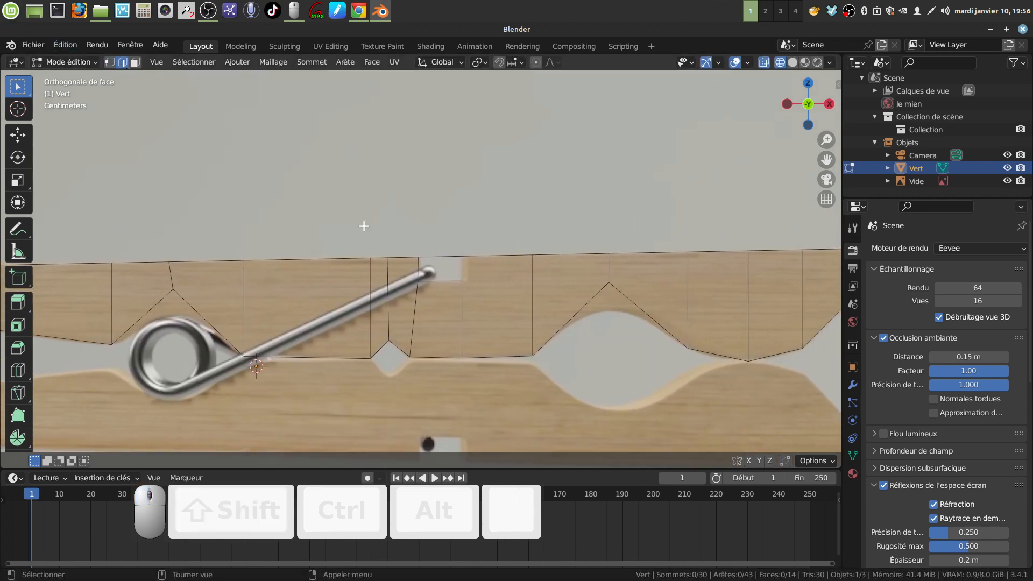
{"action": "left_click", "coordinate": [431, 256]}
{"action": "key", "text": "x"}
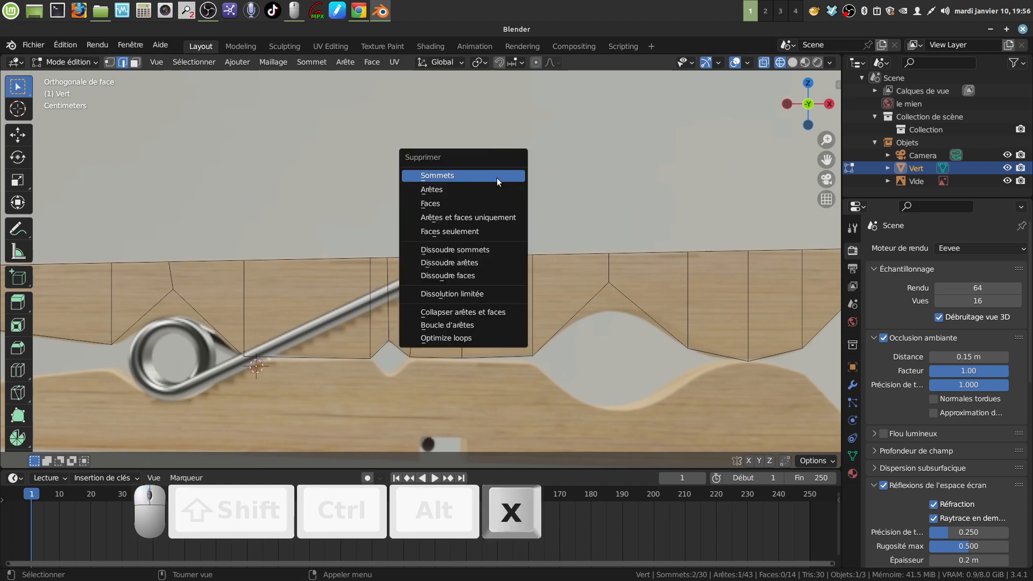
{"action": "left_click", "coordinate": [470, 190]}
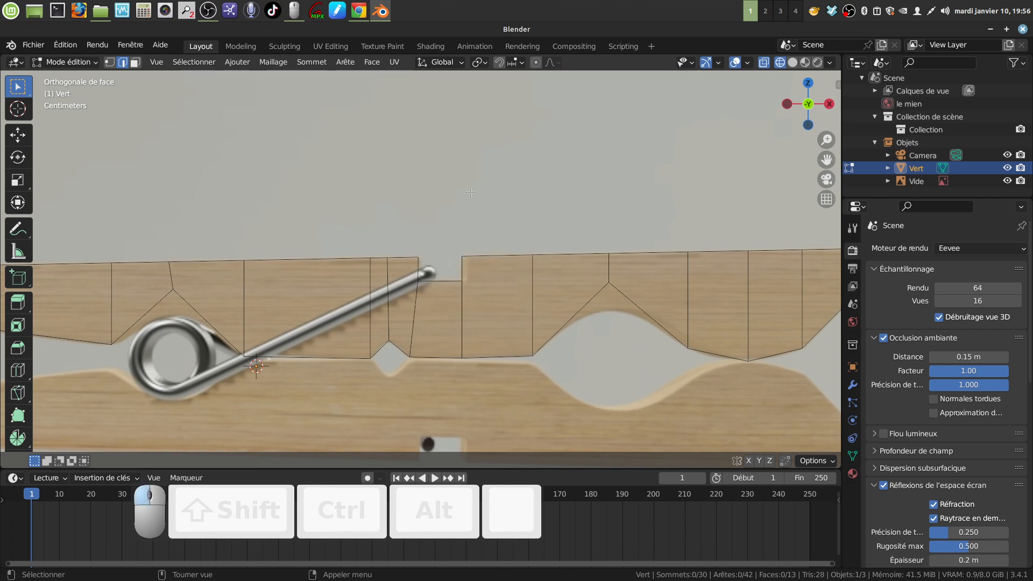
Select all faces of the clothespin half, switch to solid display, and dissolve them into a single face
{"action": "scroll", "coordinate": [465, 260], "scroll_direction": "down", "scroll_amount": 2}
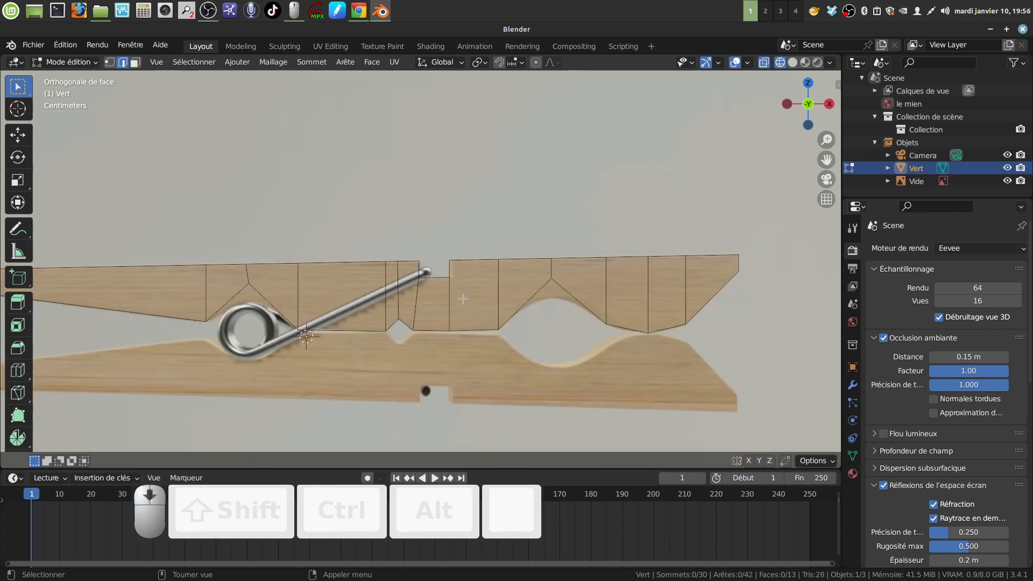
{"action": "scroll", "coordinate": [467, 261], "scroll_direction": "down", "scroll_amount": 2, "text": "shift"}
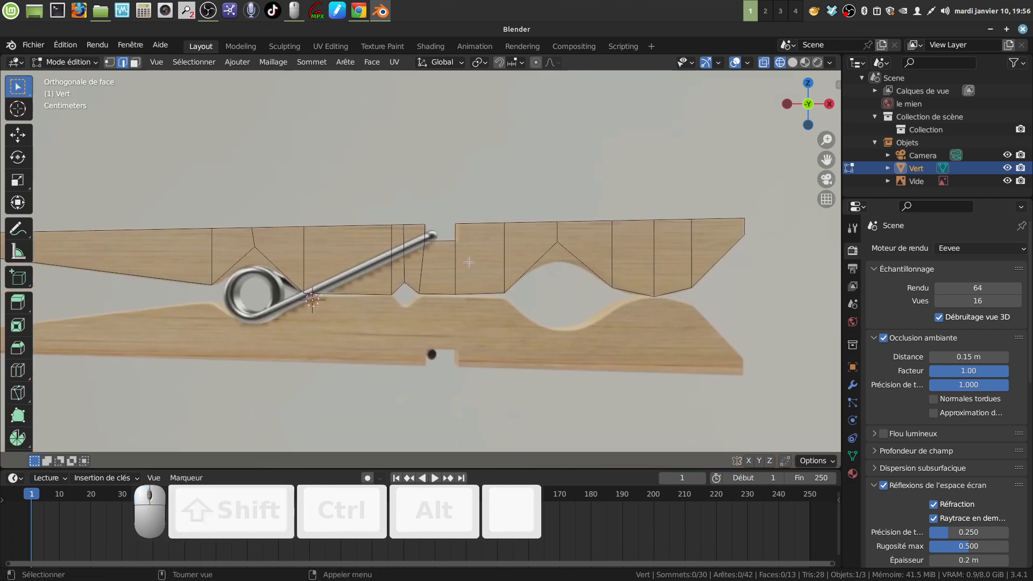
{"action": "middle_click_drag", "start_coordinate": [470, 262], "coordinate": [528, 273], "text": "shift"}
{"action": "middle_click_drag", "start_coordinate": [408, 265], "coordinate": [522, 255], "text": "shift"}
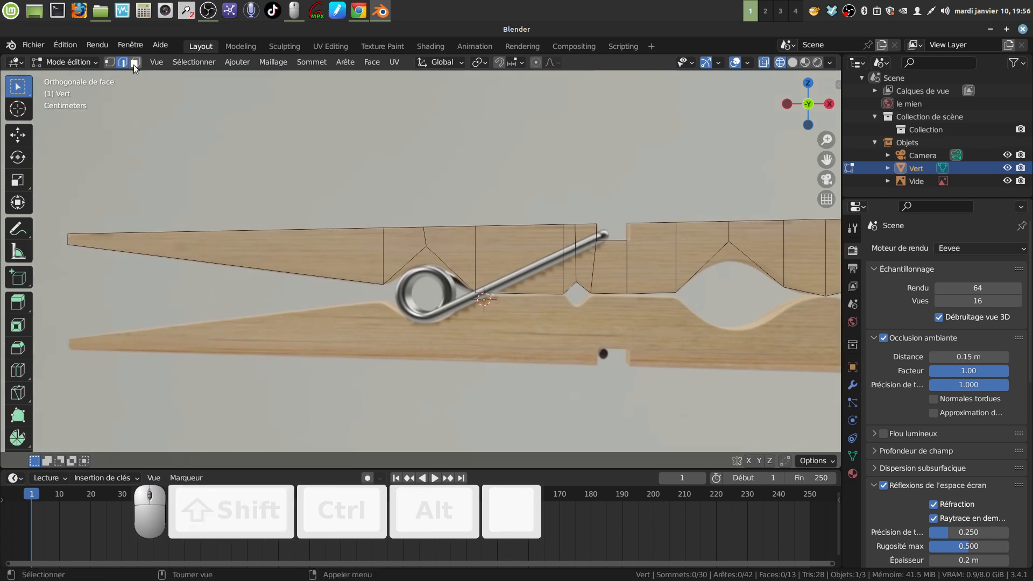
{"action": "key", "text": "a"}
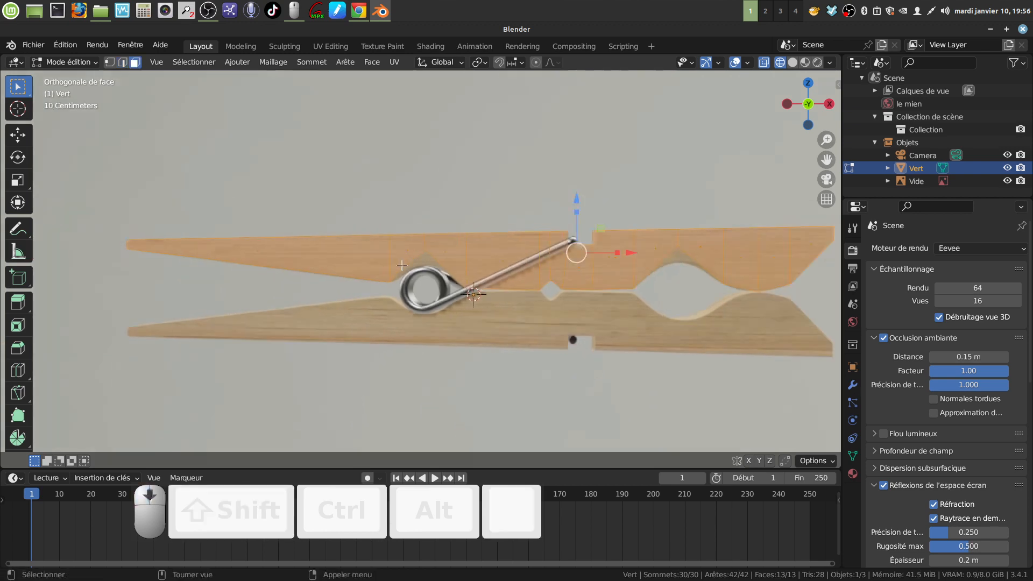
{"action": "scroll", "coordinate": [356, 232], "scroll_direction": "down", "scroll_amount": 2}
{"action": "middle_click_drag", "start_coordinate": [357, 231], "coordinate": [350, 249], "text": "shift"}
{"action": "mouse_move", "coordinate": [349, 250]}
{"action": "middle_mouse_down"}
{"action": "mouse_move", "coordinate": [377, 262]}
{"action": "mouse_move", "coordinate": [367, 251]}
{"action": "mouse_move", "coordinate": [372, 231]}
{"action": "middle_mouse_up"}
{"action": "scroll", "coordinate": [378, 261], "scroll_direction": "up", "scroll_amount": 3}
{"action": "key", "text": "a"}
{"action": "key", "text": "a"}
{"action": "key", "text": "z"}
{"action": "mouse_move", "coordinate": [373, 231]}
{"action": "middle_mouse_down", "text": "shift"}
{"action": "mouse_move", "coordinate": [388, 217]}
{"action": "mouse_move", "coordinate": [377, 214]}
{"action": "middle_mouse_up", "text": "shift"}
{"action": "scroll", "coordinate": [379, 218], "scroll_direction": "down", "scroll_amount": 3}
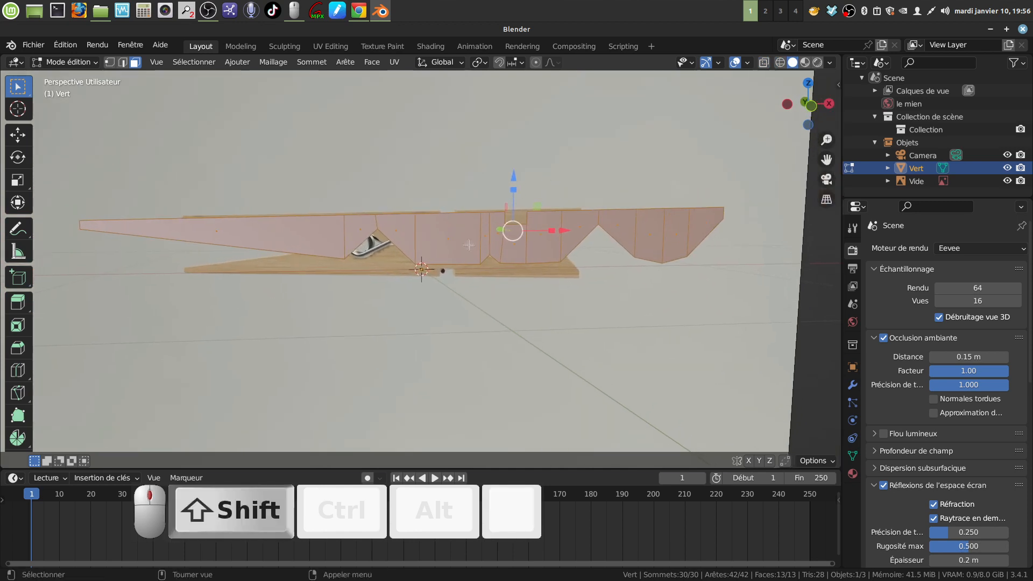
{"action": "key", "text": "ctrl"}
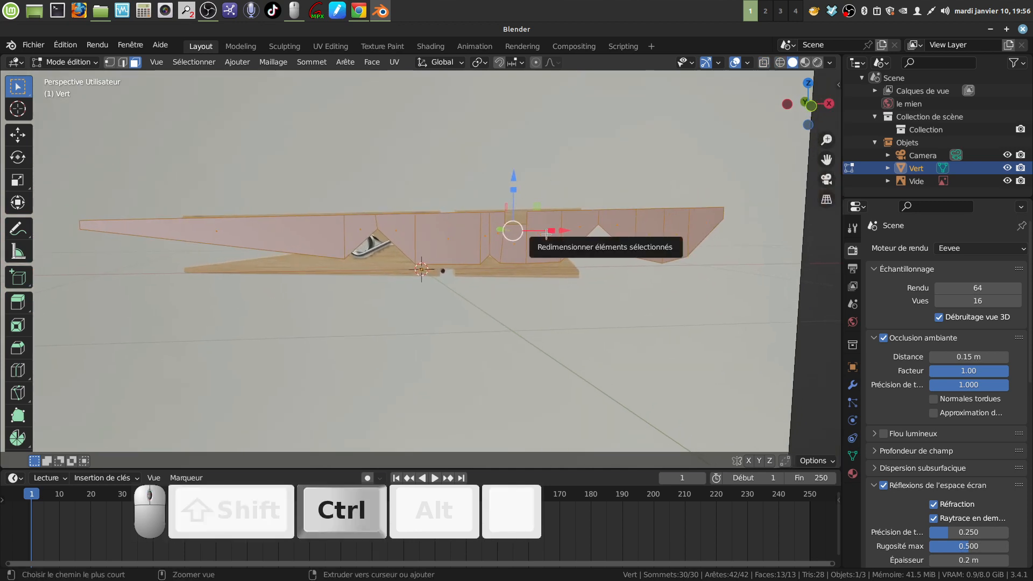
{"action": "key", "text": "ctrl+x"}
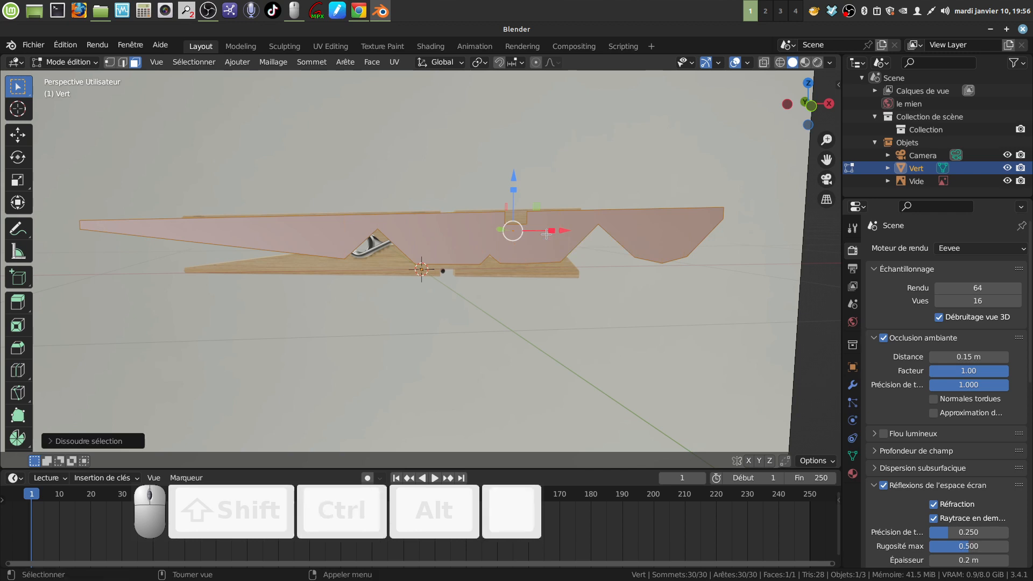
Extrude the clothespin face and move it along positive Y to give the half its thickness
{"action": "middle_click_drag", "start_coordinate": [537, 197], "coordinate": [423, 357]}
{"action": "scroll", "coordinate": [468, 350], "scroll_direction": "up", "scroll_amount": 3}
{"action": "scroll", "coordinate": [423, 357], "scroll_direction": "up", "scroll_amount": 1}
{"action": "key", "text": "e"}
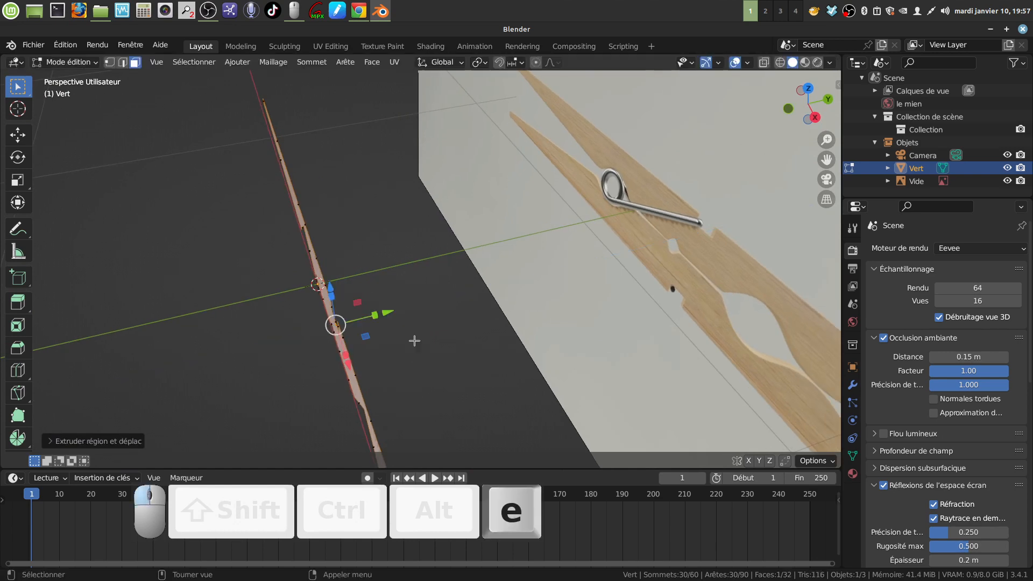
{"action": "left_click", "coordinate": [444, 287]}
{"action": "middle_click_drag", "start_coordinate": [444, 286], "coordinate": [424, 369]}
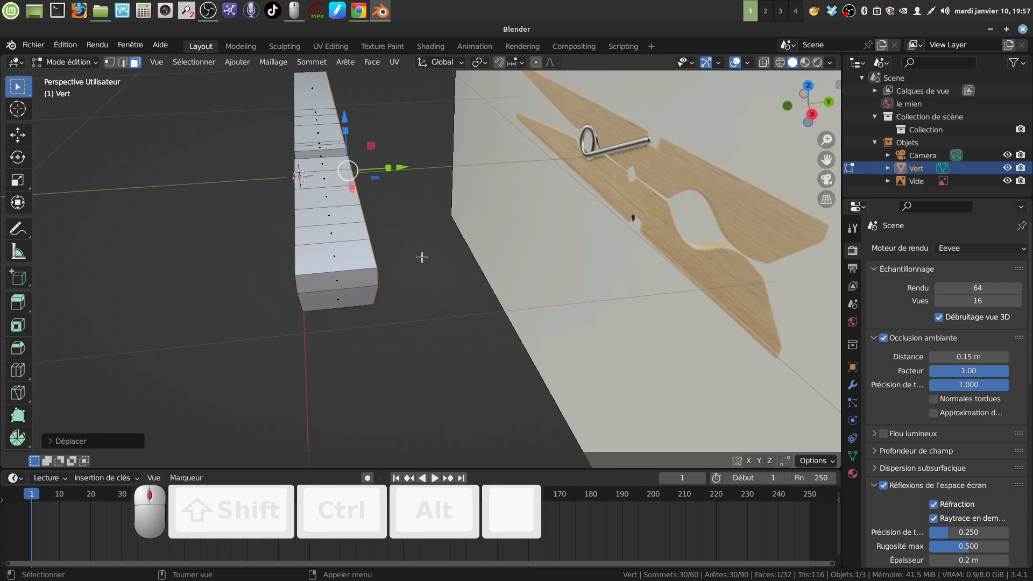
{"action": "left_click_drag", "start_coordinate": [404, 167], "coordinate": [410, 168]}
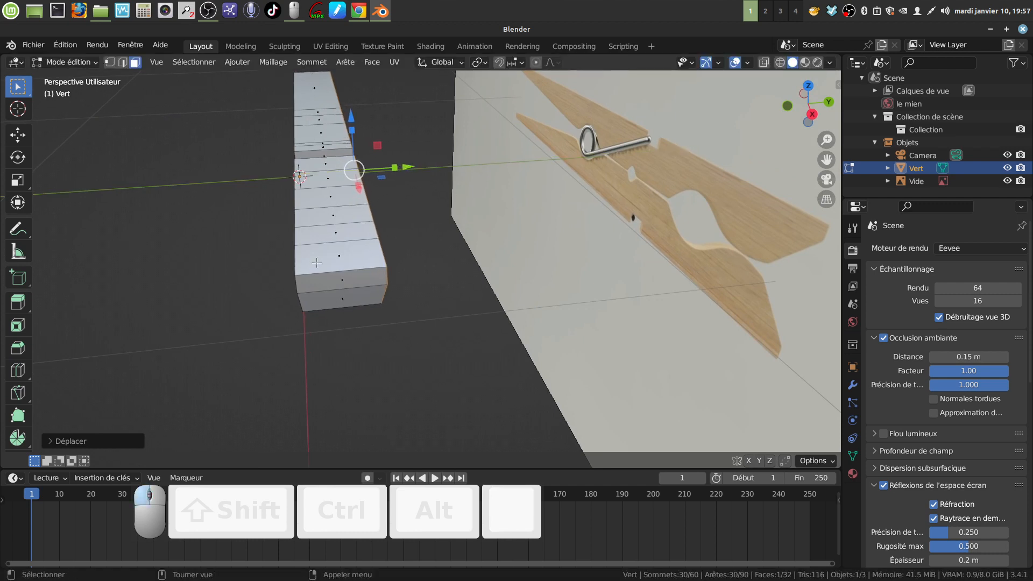
{"action": "middle_click_drag", "start_coordinate": [354, 280], "coordinate": [376, 280]}
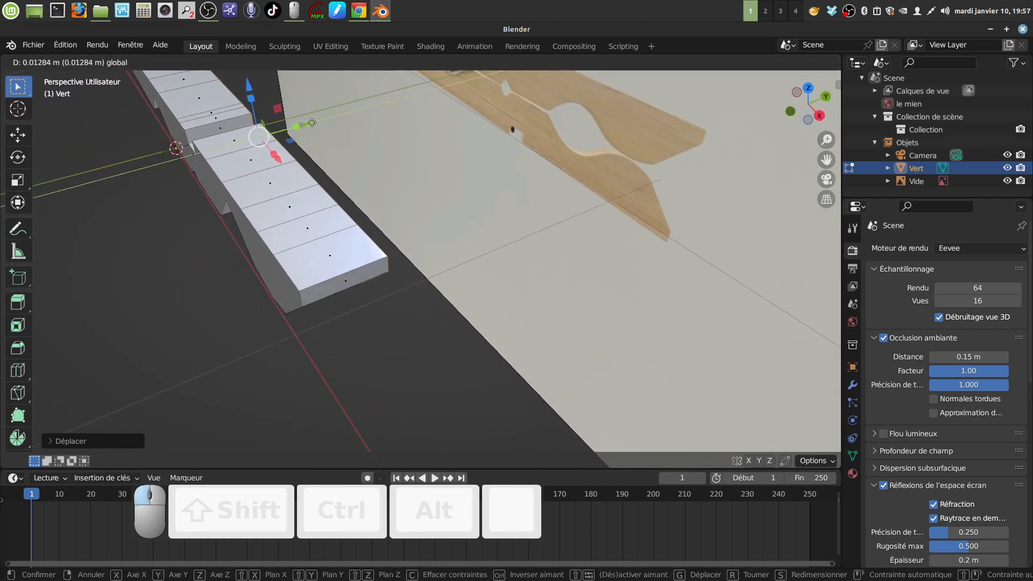
{"action": "middle_click_drag", "start_coordinate": [308, 126], "coordinate": [373, 336]}
Bevel the peak edge of the large jaw notch with a width of 0.122 m and 8 segments to follow the reference curve
{"action": "middle_click_drag", "start_coordinate": [557, 315], "coordinate": [421, 228], "text": "shift"}
{"action": "scroll", "coordinate": [431, 347], "scroll_direction": "up", "scroll_amount": 3}
{"action": "scroll", "coordinate": [488, 325], "scroll_direction": "up", "scroll_amount": 3}
{"action": "middle_click_drag", "start_coordinate": [488, 325], "coordinate": [487, 187], "text": "shift"}
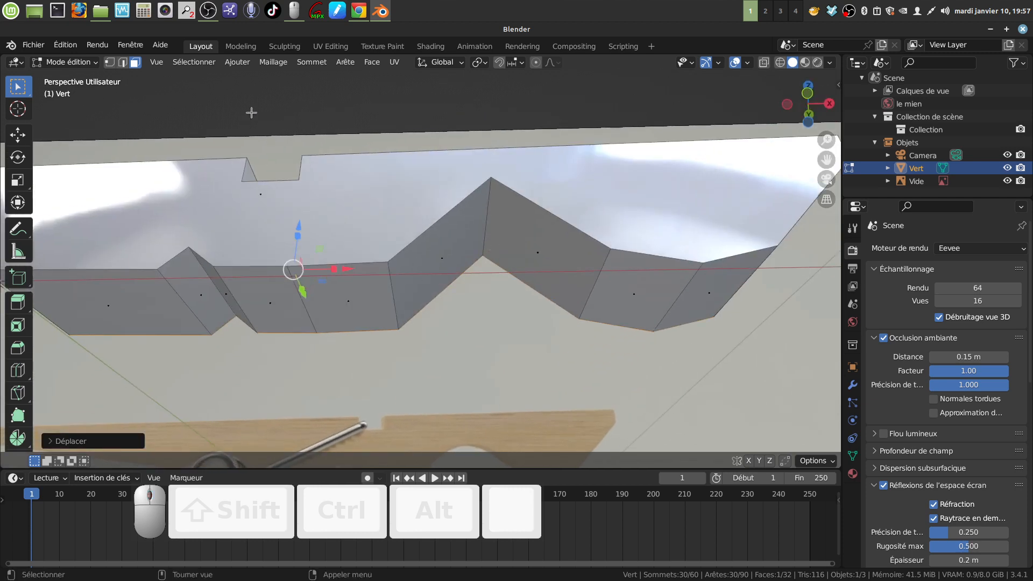
{"action": "left_click", "coordinate": [127, 64]}
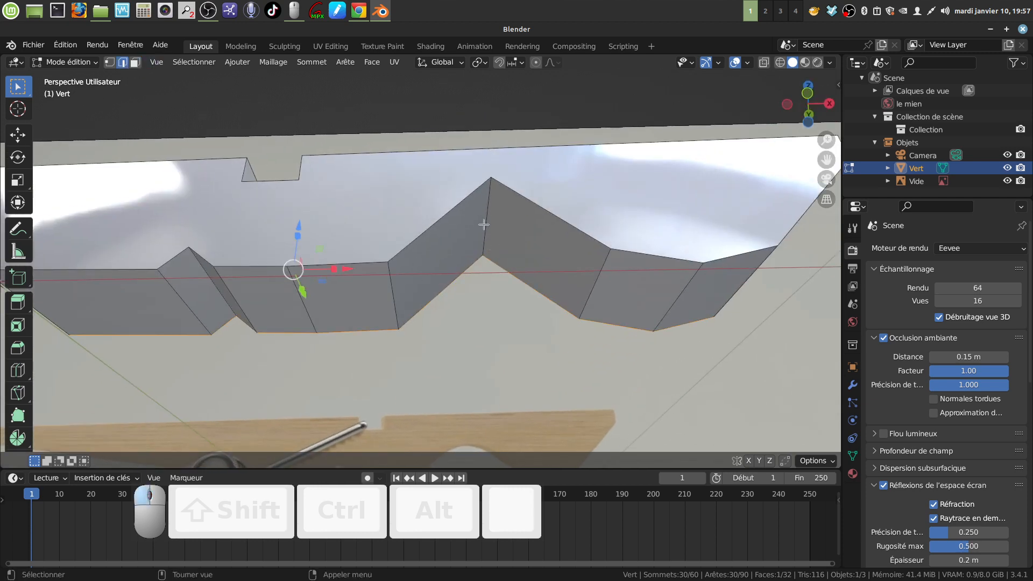
{"action": "left_click", "coordinate": [484, 225]}
{"action": "key", "text": "KP_1"}
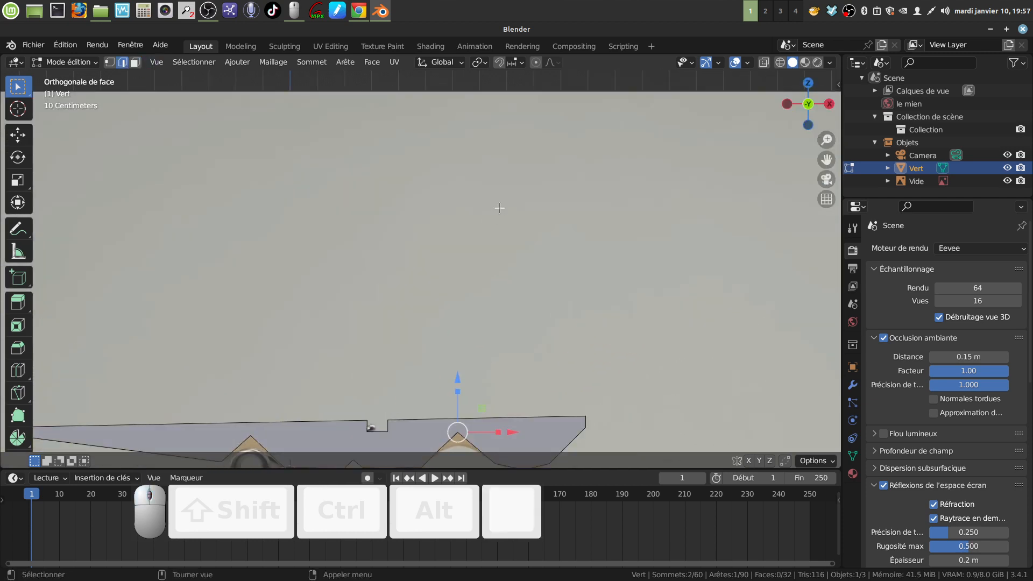
{"action": "scroll", "coordinate": [511, 427], "scroll_direction": "down", "scroll_amount": 5, "text": "shift"}
{"action": "middle_click_drag", "start_coordinate": [510, 427], "coordinate": [592, 313], "text": "shift"}
{"action": "scroll", "coordinate": [571, 344], "scroll_direction": "up", "scroll_amount": 2}
{"action": "key", "text": "ctrl"}
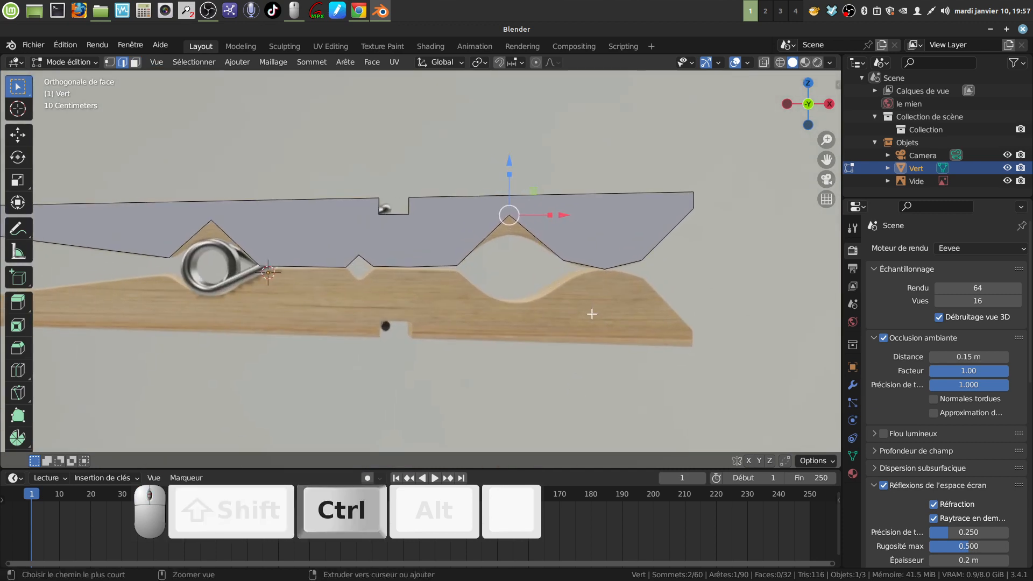
{"action": "key", "text": "ctrl+b"}
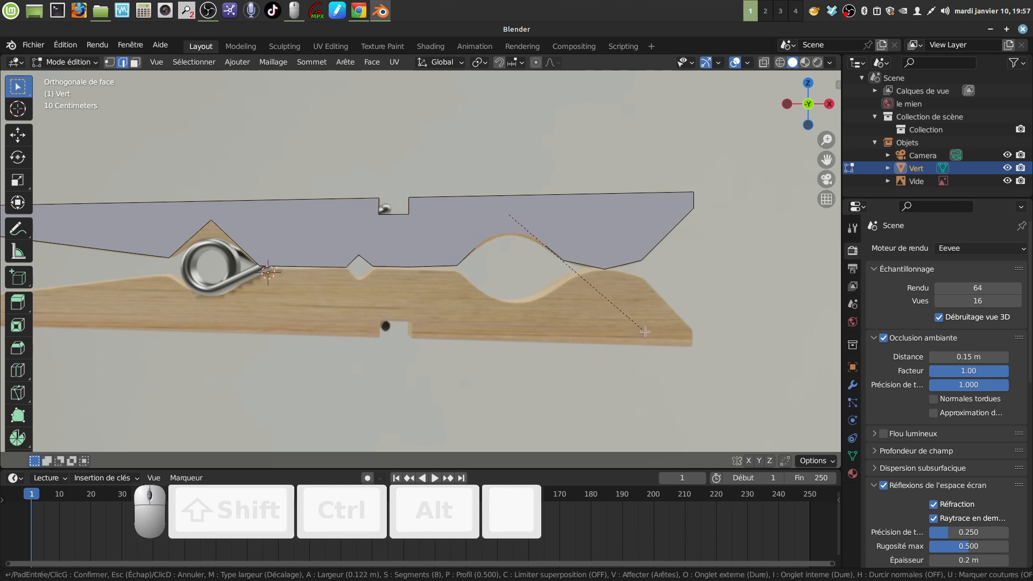
{"action": "left_click", "coordinate": [645, 331]}
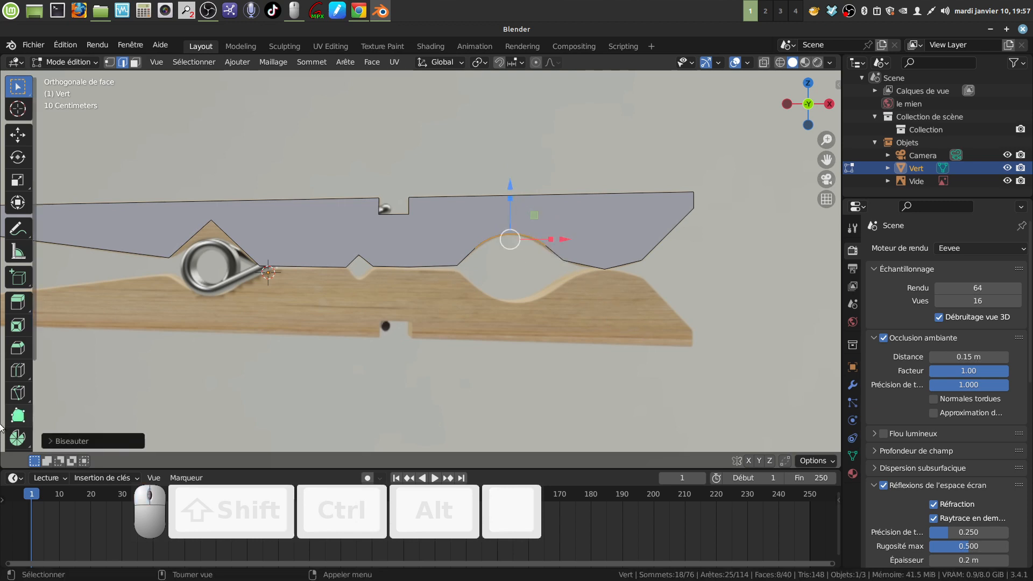
Set the large notch bevel's segment count to 10
{"action": "left_click", "coordinate": [54, 441]}
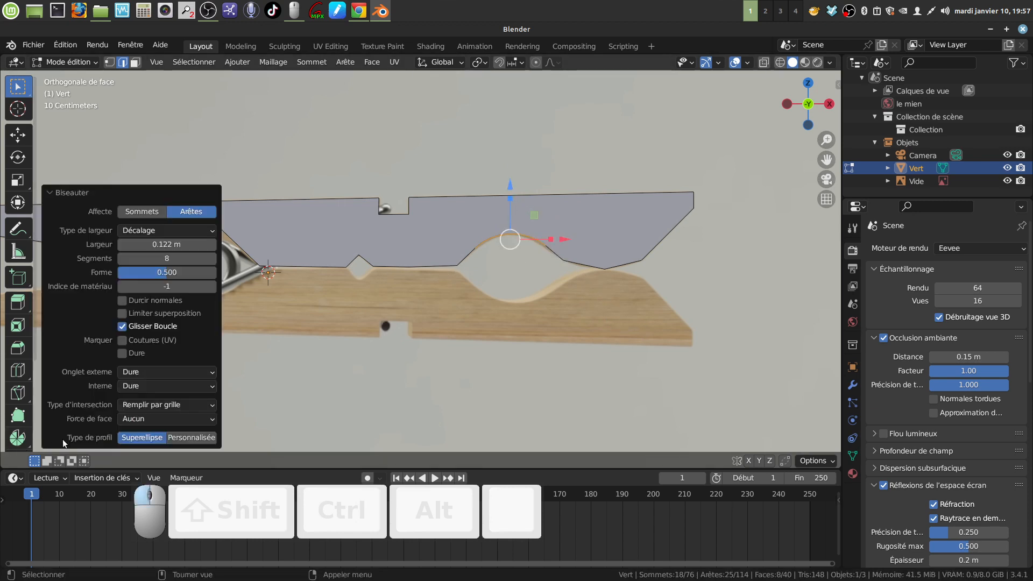
{"action": "middle_click_drag", "start_coordinate": [461, 360], "coordinate": [477, 225]}
{"action": "middle_click_drag", "start_coordinate": [499, 135], "coordinate": [520, 208]}
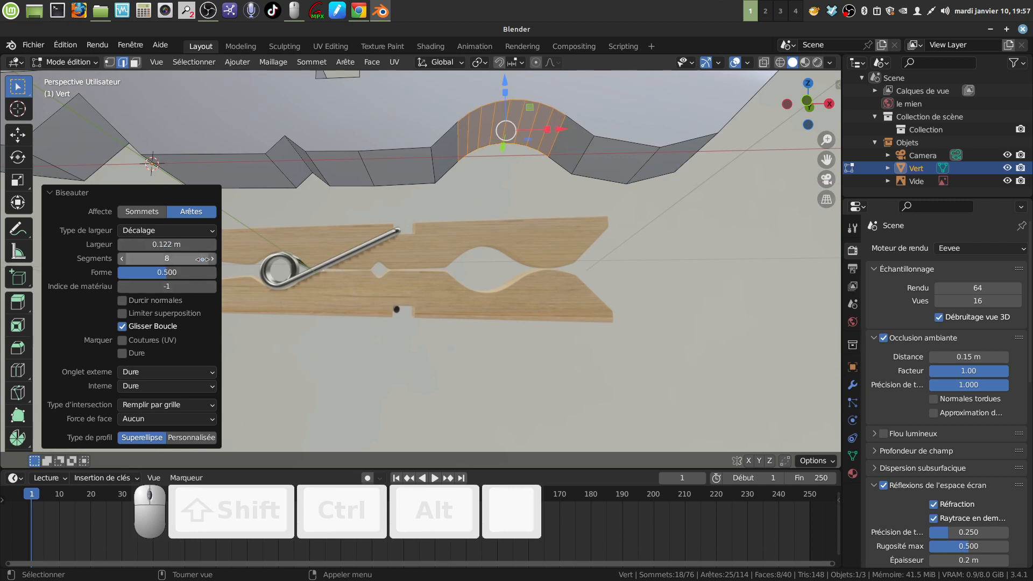
{"action": "left_click", "coordinate": [212, 260]}
{"action": "left_click", "coordinate": [212, 259]}
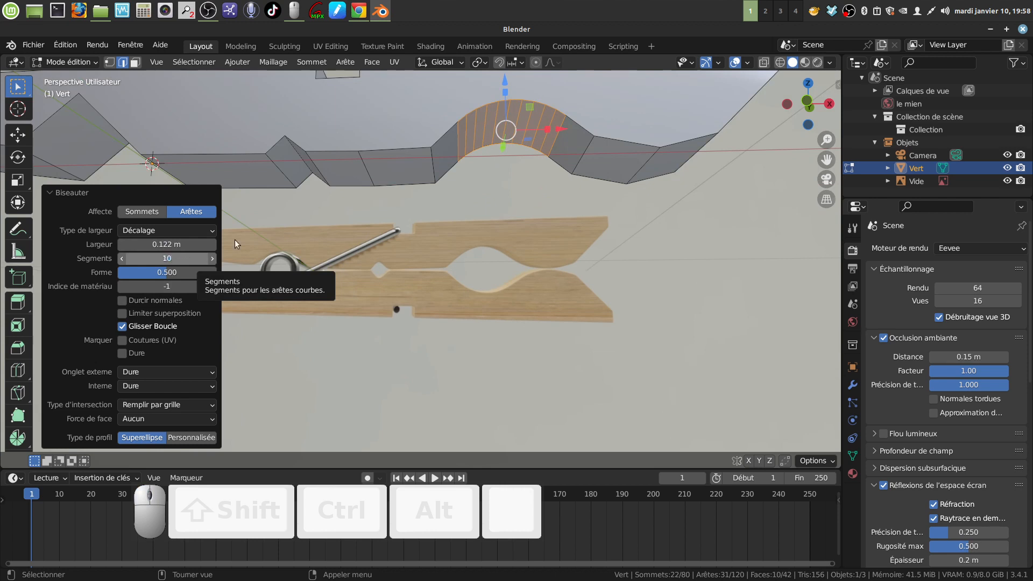
Bevel the peak edge of the coil notch with a width of 0.107 m and 10 segments to match the spring recess
{"action": "scroll", "coordinate": [469, 155], "scroll_direction": "down", "scroll_amount": 2}
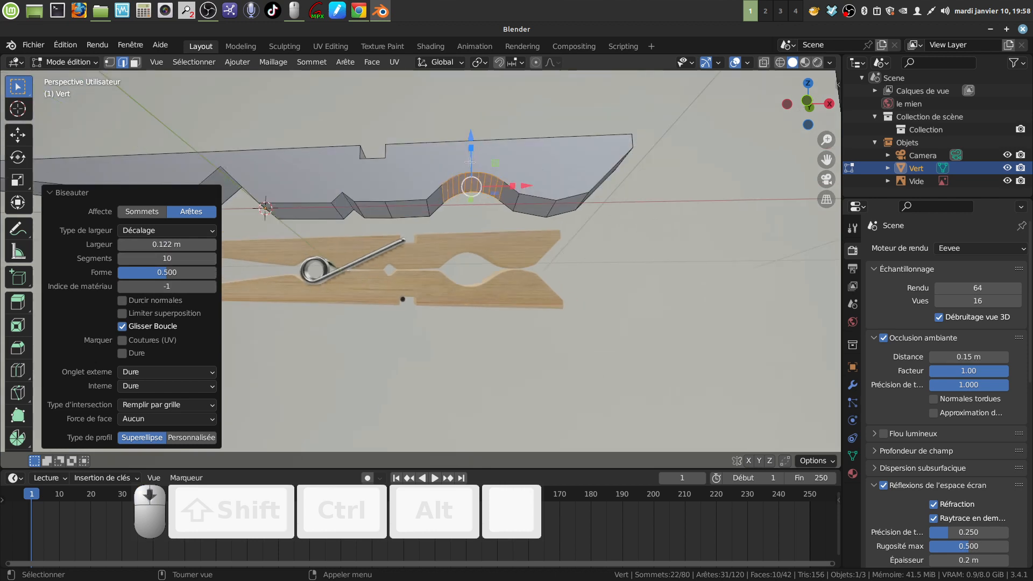
{"action": "middle_click_drag", "start_coordinate": [416, 171], "coordinate": [385, 238], "text": "shift"}
{"action": "left_click", "coordinate": [436, 245]}
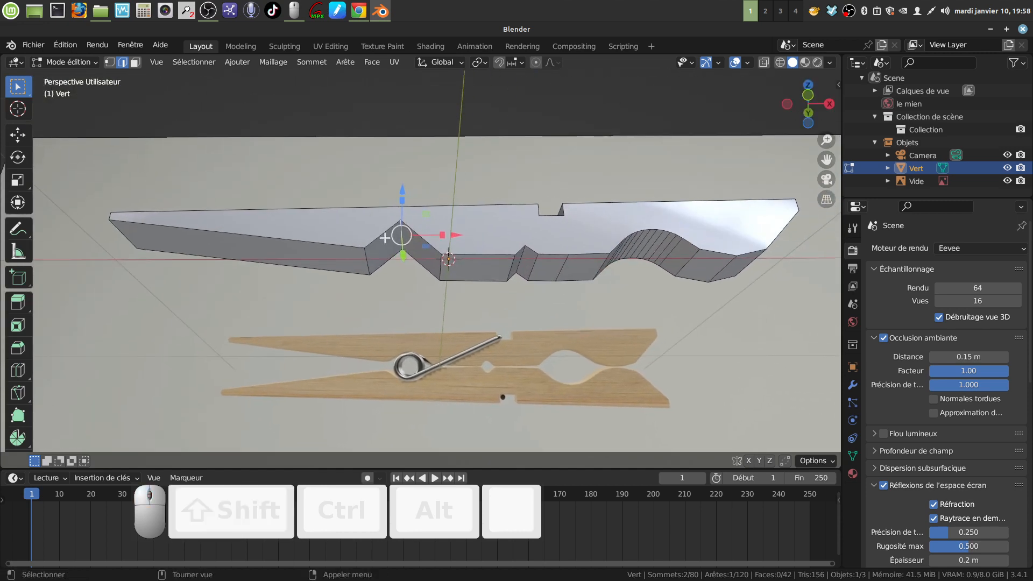
{"action": "key", "text": "KP_1"}
{"action": "scroll", "coordinate": [385, 237], "scroll_direction": "up", "scroll_amount": 2}
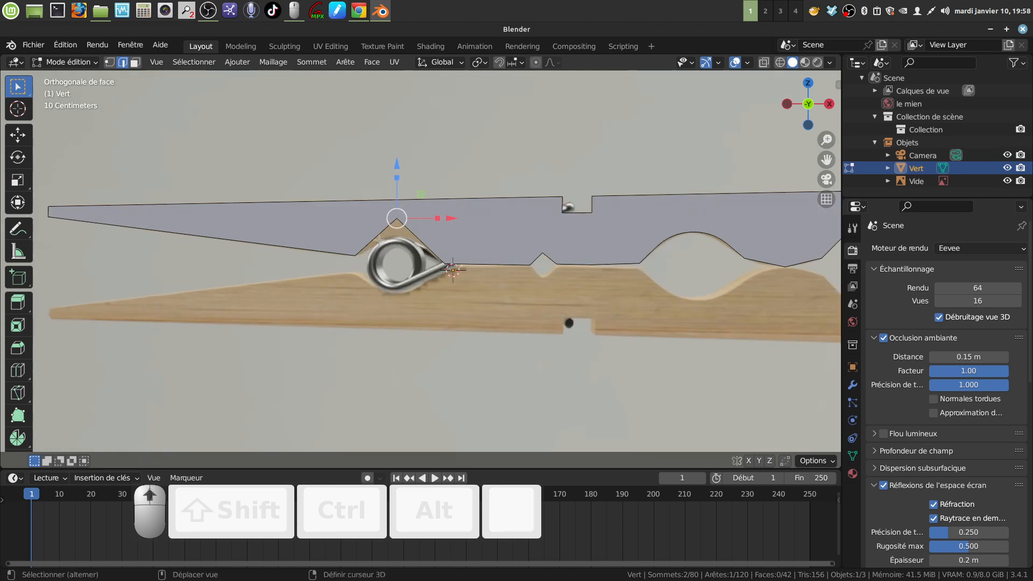
{"action": "scroll", "coordinate": [382, 236], "scroll_direction": "down", "scroll_amount": 1, "text": "shift"}
{"action": "key", "text": "ctrl+b"}
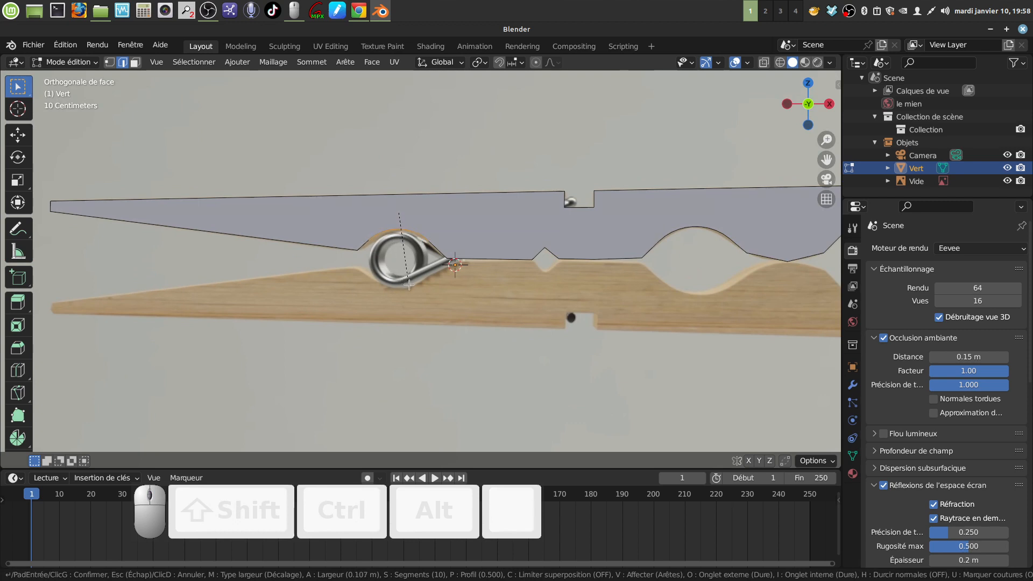
{"action": "left_click", "coordinate": [411, 289]}
Bevel the two edges between the large notch and the jaw tip together, 0.0466 m wide with 10 segments
{"action": "middle_click_drag", "start_coordinate": [243, 288], "coordinate": [436, 273]}
{"action": "mouse_move", "coordinate": [412, 224]}
{"action": "middle_mouse_down", "text": "shift"}
{"action": "mouse_move", "coordinate": [425, 221]}
{"action": "mouse_move", "coordinate": [422, 233]}
{"action": "middle_mouse_up", "text": "shift"}
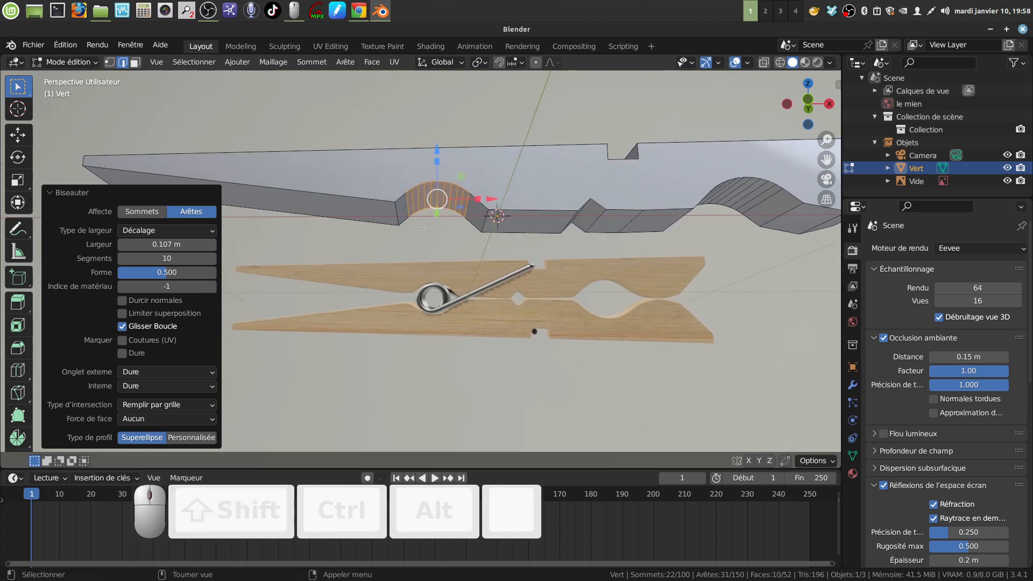
{"action": "middle_click_drag", "start_coordinate": [420, 226], "coordinate": [412, 229], "text": "shift"}
{"action": "left_click", "coordinate": [635, 214]}
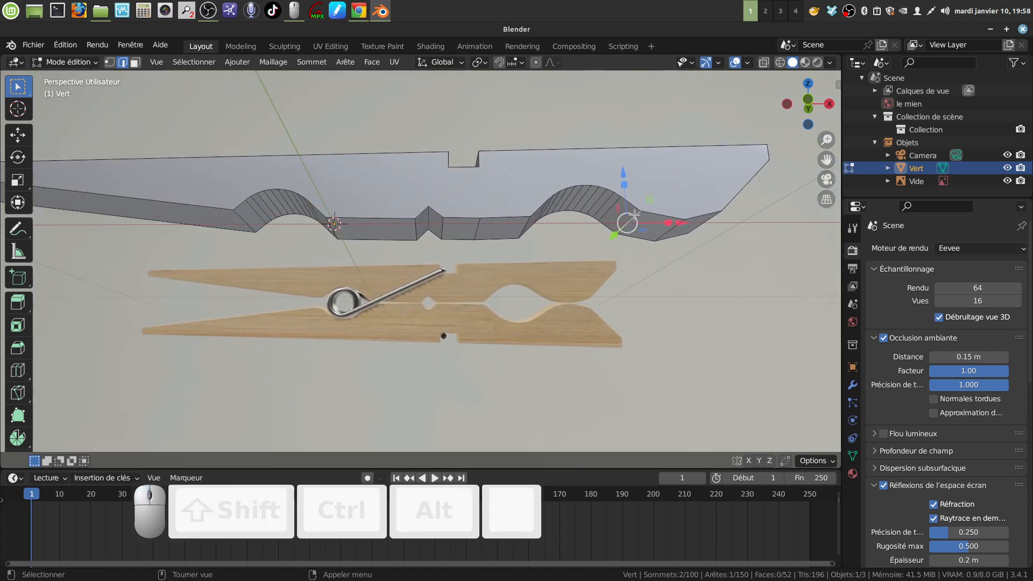
{"action": "left_click", "coordinate": [660, 242], "text": "shift"}
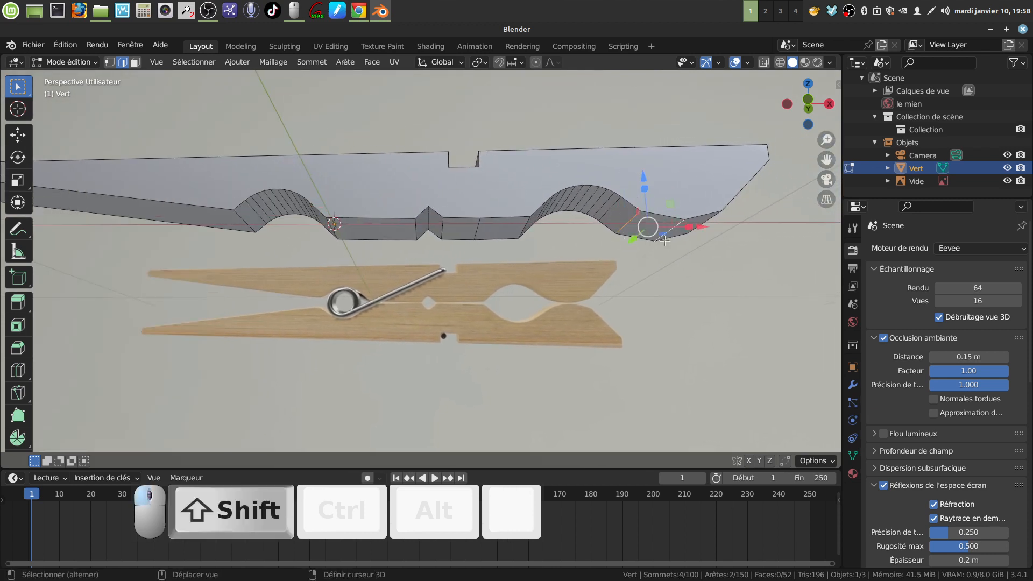
{"action": "key", "text": "KP_1"}
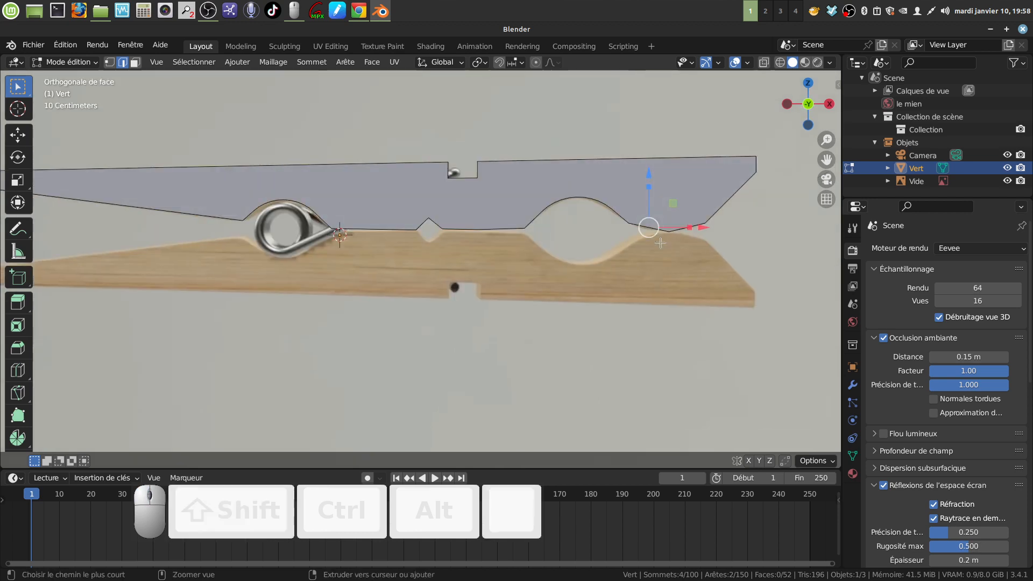
{"action": "key", "text": "ctrl+b"}
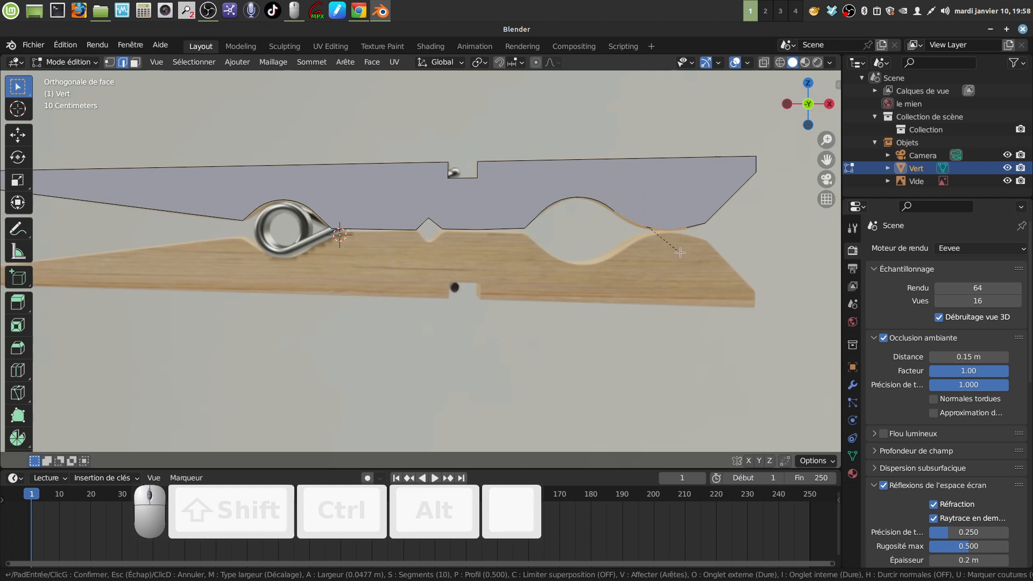
{"action": "left_click", "coordinate": [680, 253]}
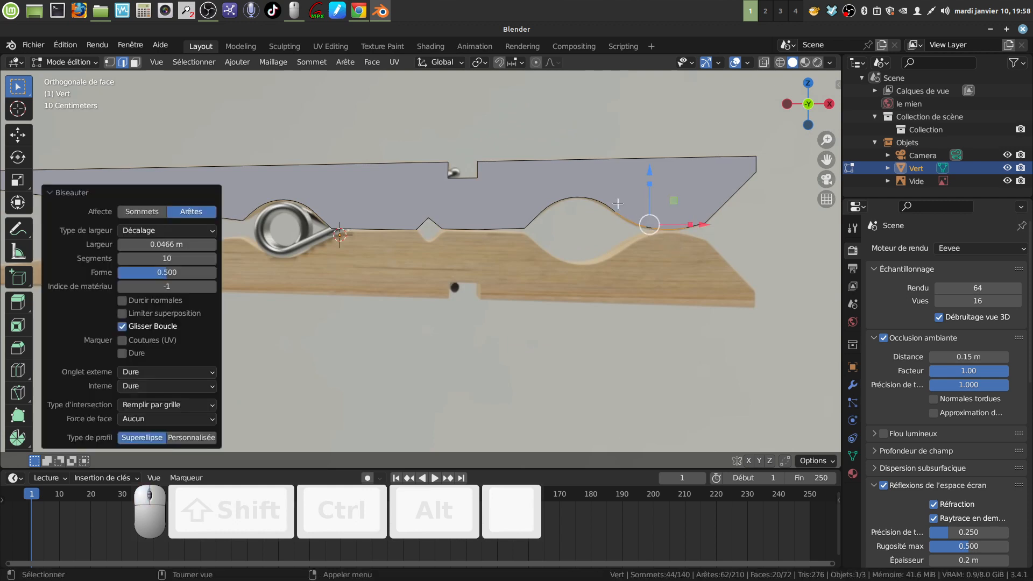
Reduce the segment count of the bevel near the jaw tip to 6
{"action": "middle_click_drag", "start_coordinate": [700, 245], "coordinate": [610, 253]}
{"action": "scroll", "coordinate": [607, 254], "scroll_direction": "down", "scroll_amount": 2}
{"action": "middle_click_drag", "start_coordinate": [539, 216], "coordinate": [543, 275], "text": "shift"}
{"action": "scroll", "coordinate": [543, 276], "scroll_direction": "up", "scroll_amount": 2}
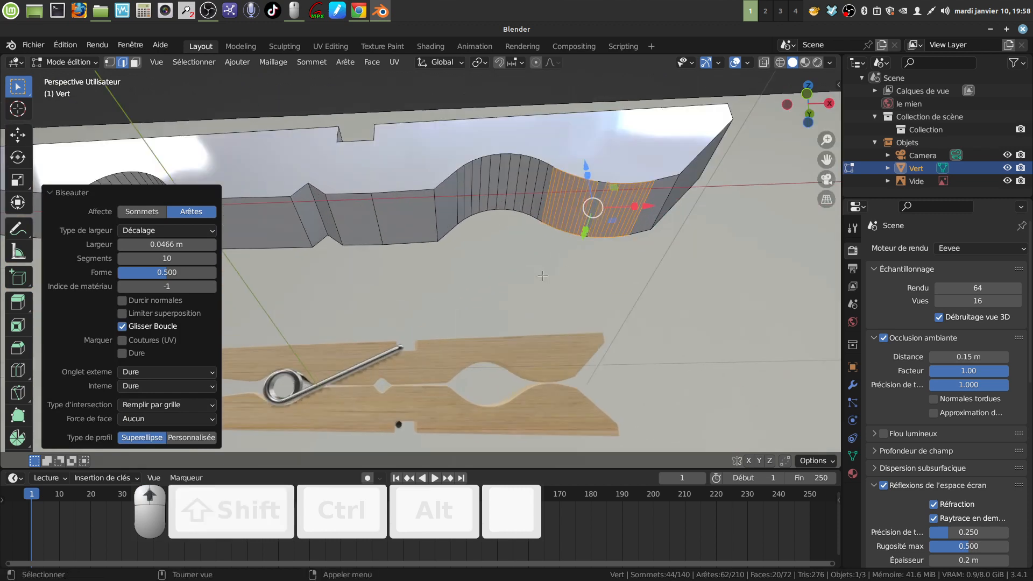
{"action": "left_click_drag", "start_coordinate": [166, 259], "coordinate": [147, 259]}
Bevel the jaw tip's lower edge, the large notch's inner edge and the small notch's three edges, 0.00956 m wide with 3 segments
{"action": "middle_click_drag", "start_coordinate": [650, 208], "coordinate": [612, 201], "text": "shift"}
{"action": "scroll", "coordinate": [611, 200], "scroll_direction": "down", "scroll_amount": 1}
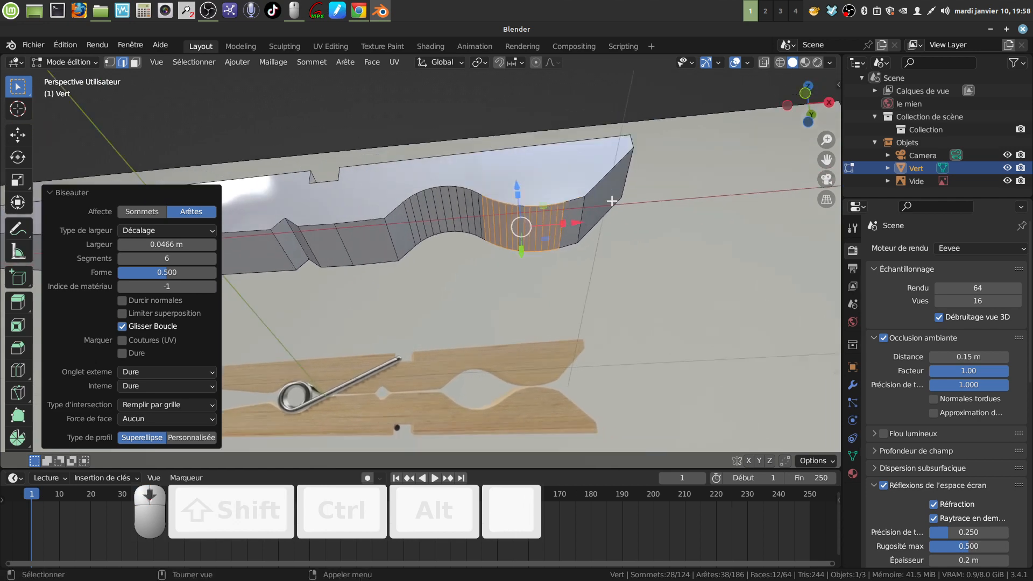
{"action": "left_click", "coordinate": [582, 207]}
{"action": "middle_click_drag", "start_coordinate": [356, 256], "coordinate": [480, 237], "text": "shift"}
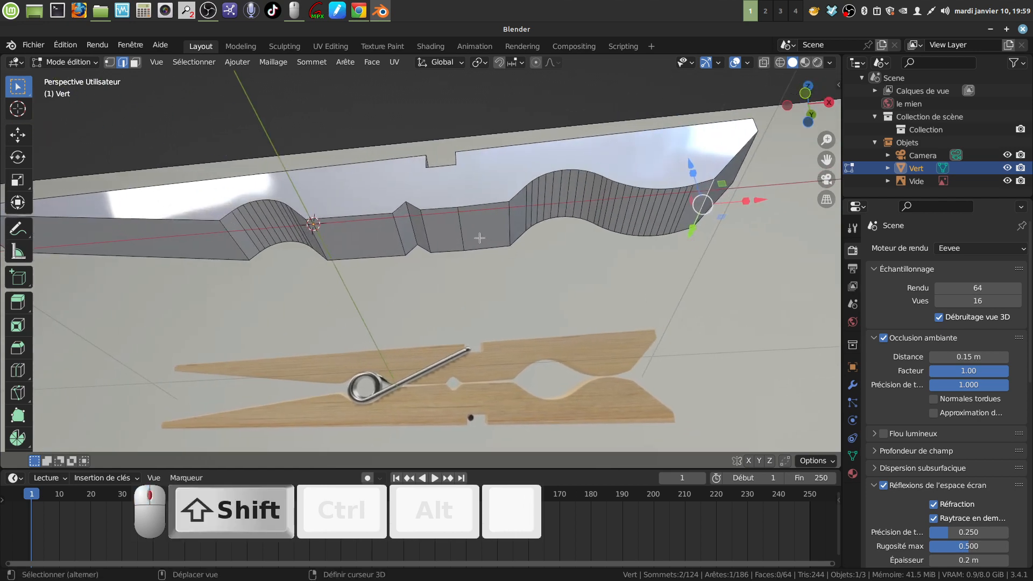
{"action": "left_click", "coordinate": [510, 222], "text": "shift"}
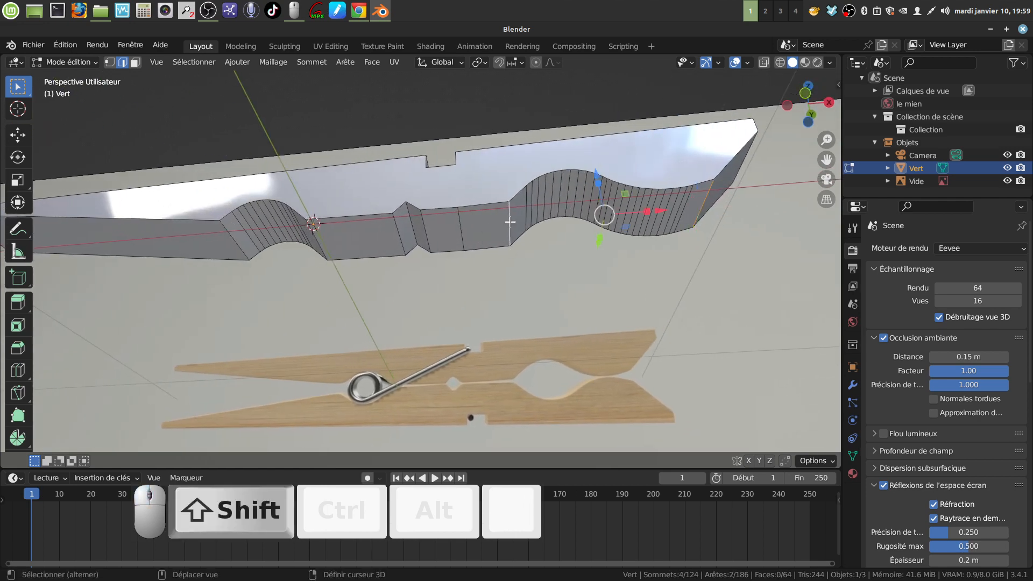
{"action": "left_click", "coordinate": [408, 234], "text": "shift"}
{"action": "left_click", "coordinate": [401, 239], "text": "shift"}
{"action": "left_click", "coordinate": [426, 235], "text": "shift"}
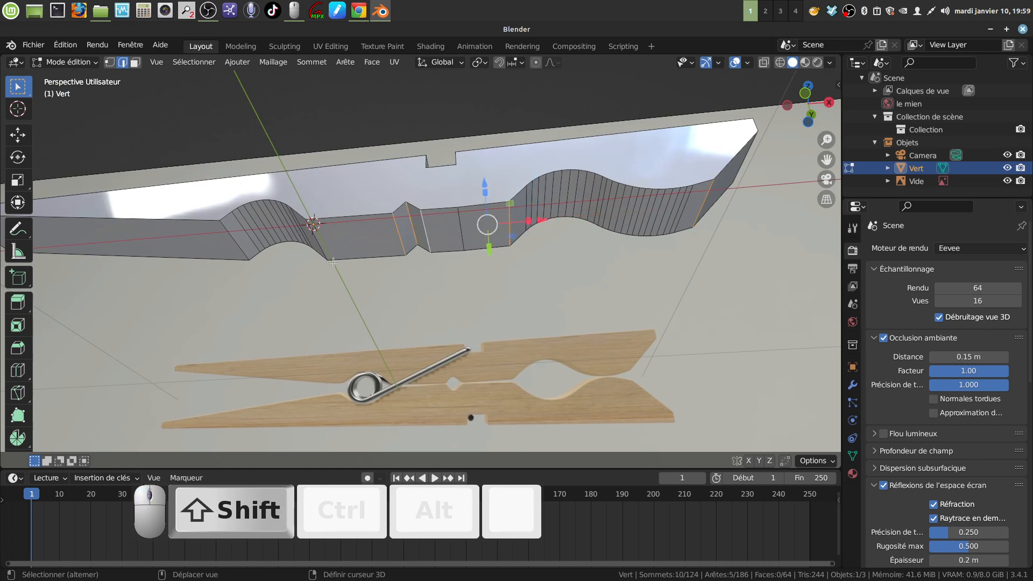
{"action": "middle_click_drag", "start_coordinate": [426, 236], "coordinate": [475, 233], "text": "shift"}
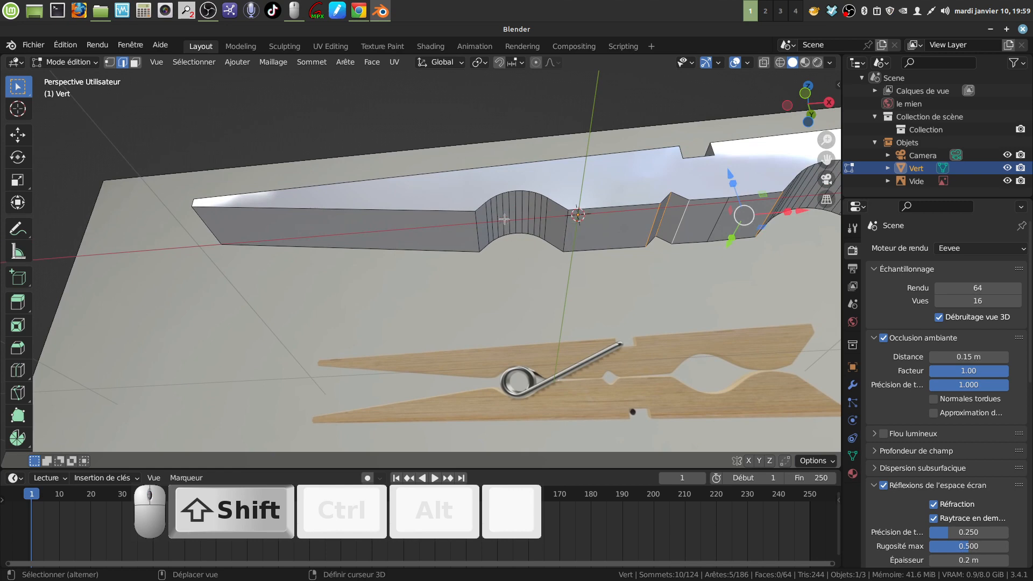
{"action": "middle_click_drag", "start_coordinate": [592, 249], "coordinate": [334, 261], "text": "shift"}
{"action": "scroll", "coordinate": [433, 286], "scroll_direction": "up", "scroll_amount": 2}
{"action": "key", "text": "ctrl"}
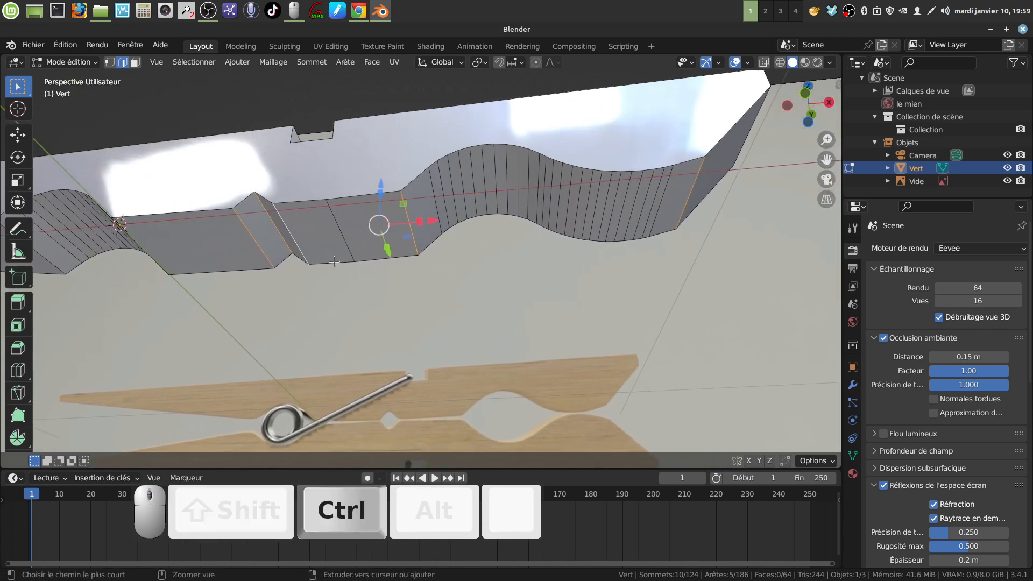
{"action": "key", "text": "ctrl+b"}
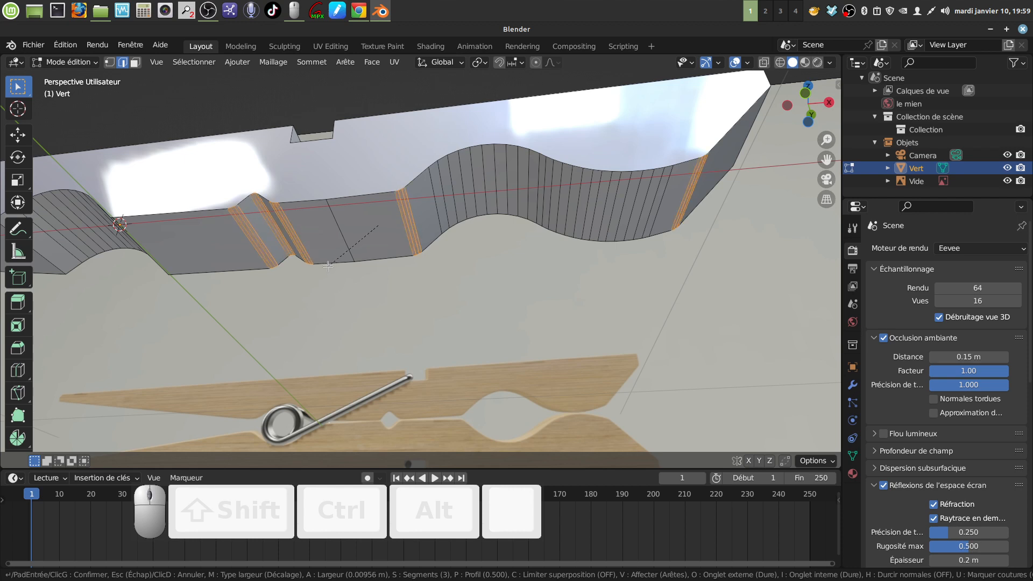
{"action": "left_click", "coordinate": [328, 266]}
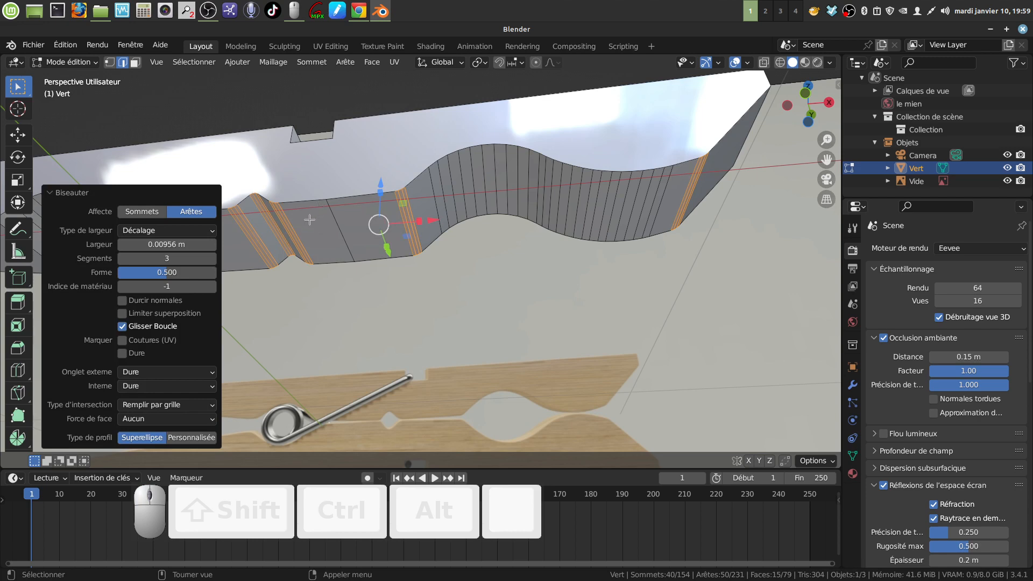
Bevel both outer edges of the coil notch with a width of 0.0186 m and 4 segments
{"action": "middle_click_drag", "start_coordinate": [310, 220], "coordinate": [487, 202], "text": "shift"}
{"action": "left_click", "coordinate": [476, 218]}
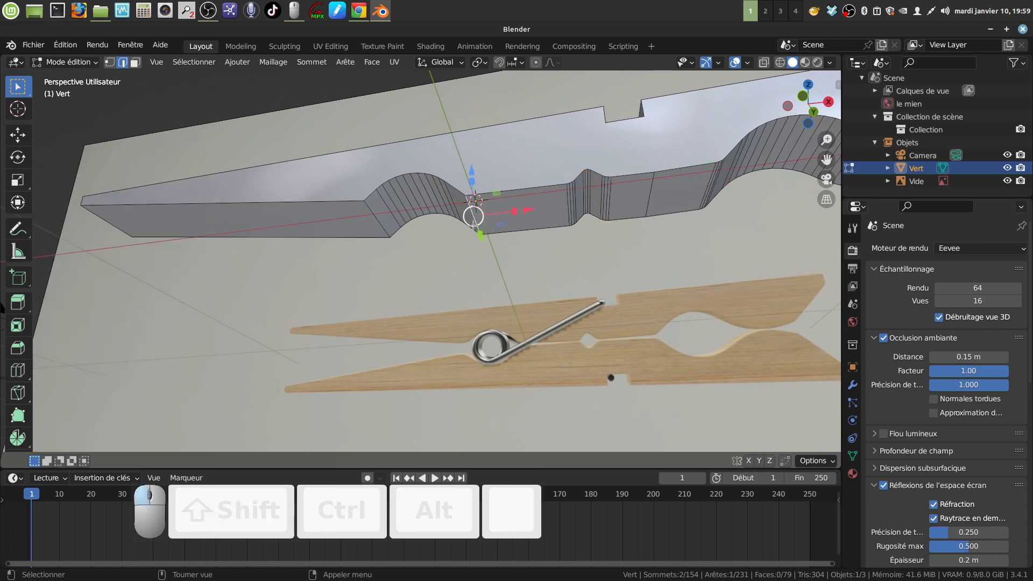
{"action": "left_click", "coordinate": [390, 224], "text": "shift"}
{"action": "middle_click_drag", "start_coordinate": [389, 224], "coordinate": [398, 239], "text": "shift"}
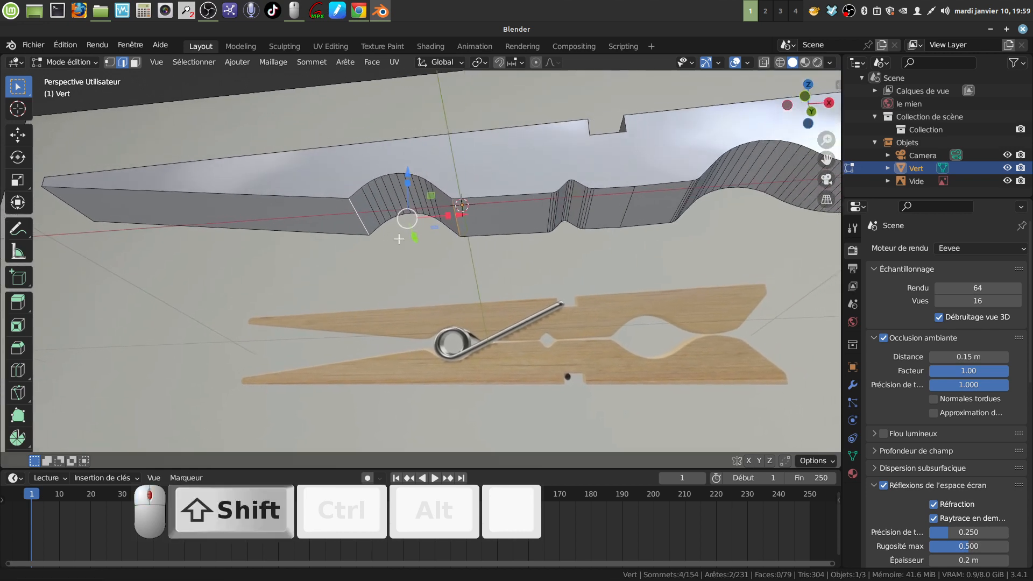
{"action": "key", "text": "ctrl+b"}
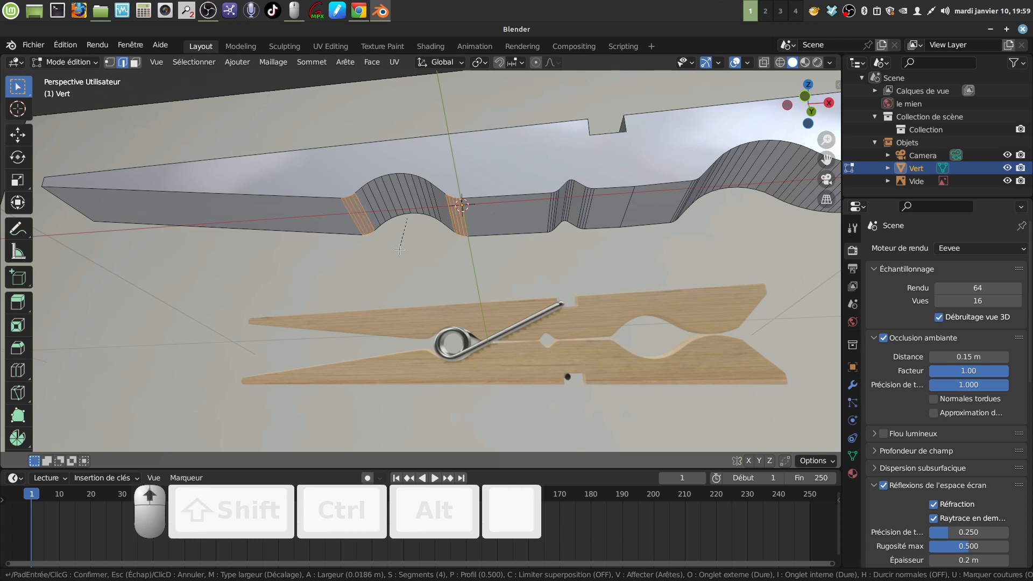
{"action": "left_click", "coordinate": [400, 250]}
Dissolve the leftover edge on the flat underside section between the small notch and the large notch
{"action": "middle_click_drag", "start_coordinate": [519, 197], "coordinate": [549, 271]}
{"action": "scroll", "coordinate": [540, 258], "scroll_direction": "down", "scroll_amount": 2}
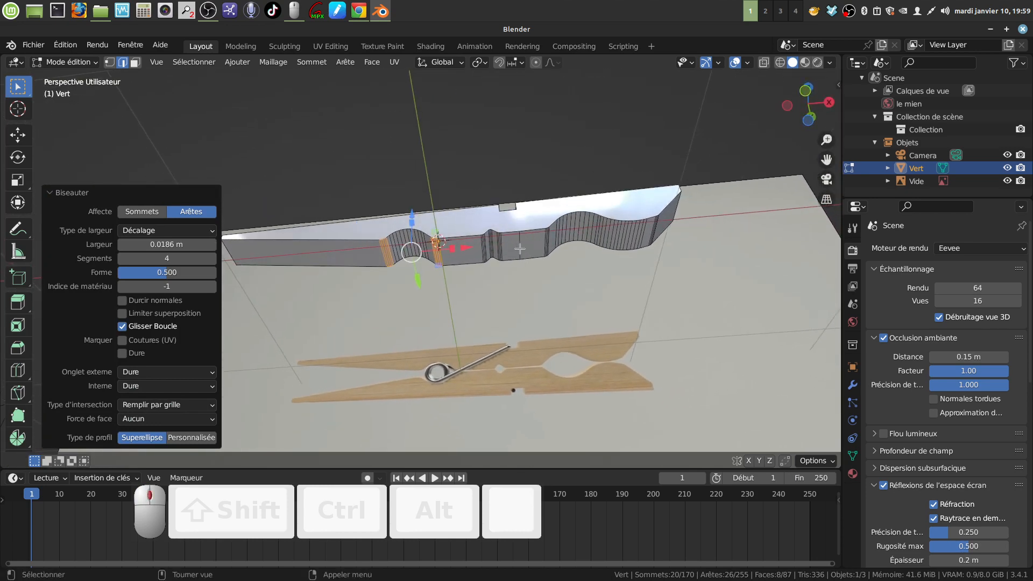
{"action": "left_click", "coordinate": [550, 275]}
{"action": "key", "text": "x"}
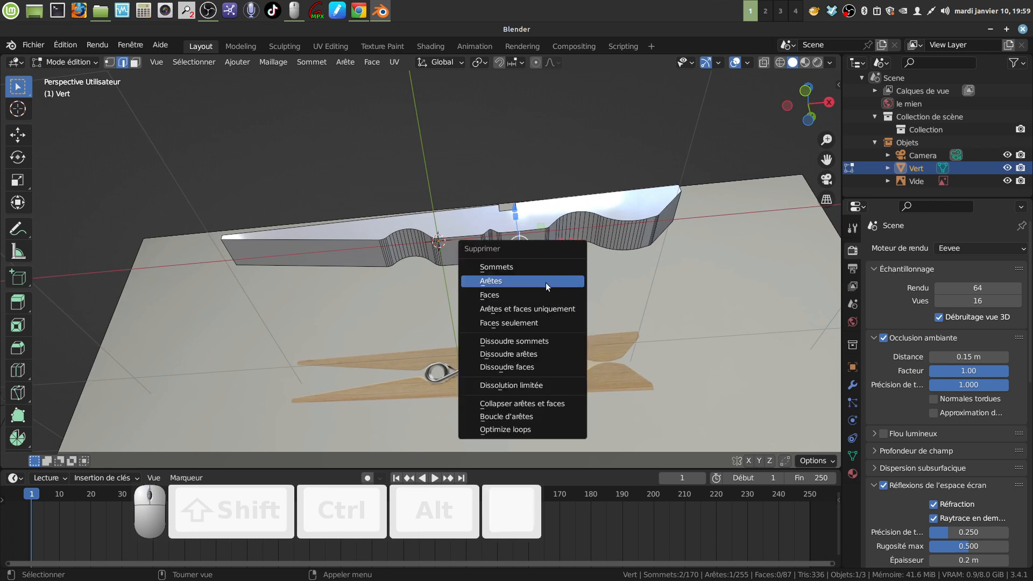
{"action": "left_click", "coordinate": [537, 354]}
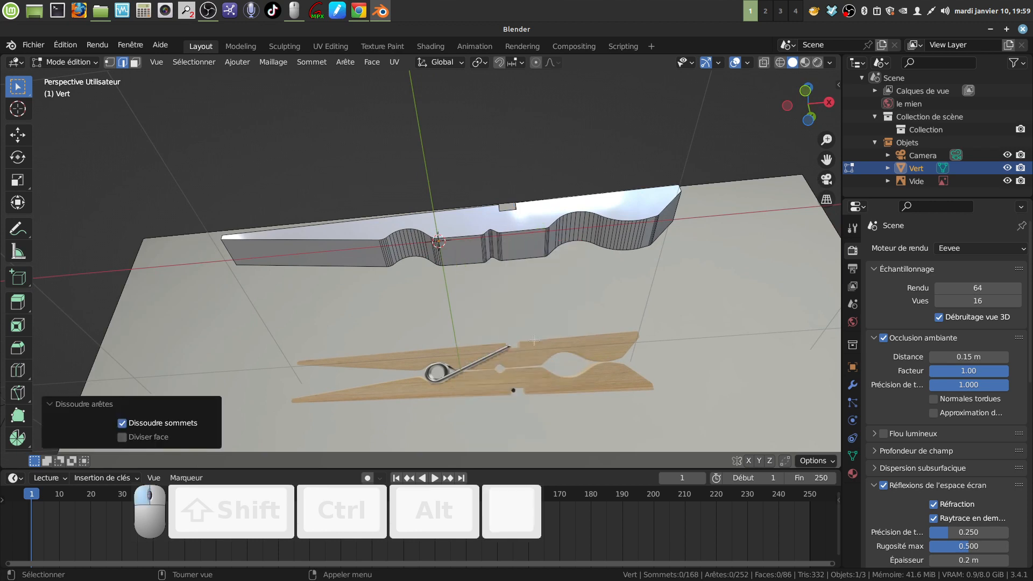
{"action": "middle_click_drag", "start_coordinate": [463, 247], "coordinate": [558, 273], "text": "shift"}
{"action": "middle_click_drag", "start_coordinate": [579, 212], "coordinate": [563, 304], "text": "shift"}
{"action": "middle_click_drag", "start_coordinate": [516, 243], "coordinate": [514, 284], "text": "shift"}
{"action": "scroll", "coordinate": [507, 272], "scroll_direction": "up", "scroll_amount": 1}
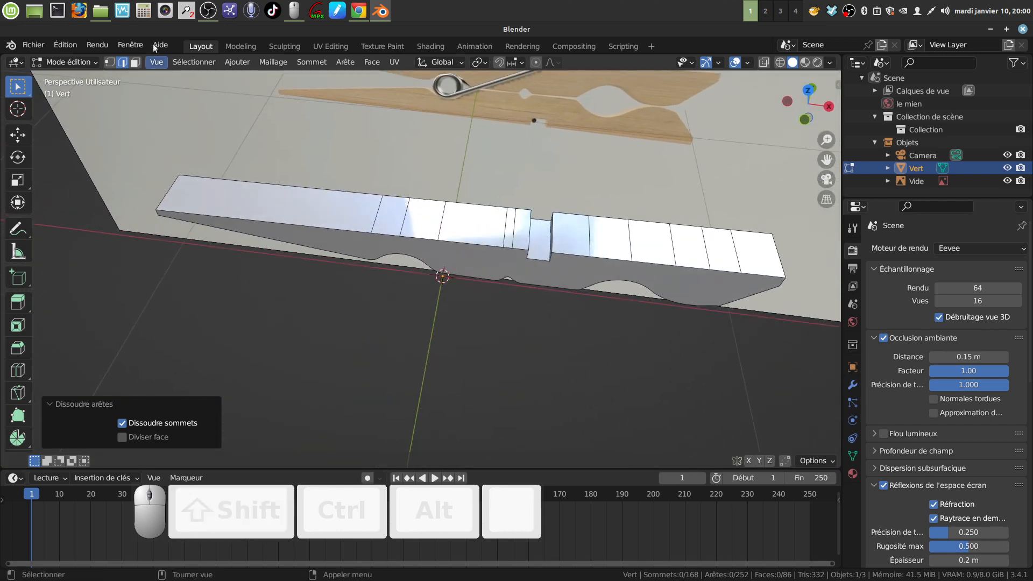
Dissolve the divided top faces into one continuous face on each side of the rectangular notch
{"action": "left_click", "coordinate": [135, 62]}
{"action": "left_click", "coordinate": [261, 198]}
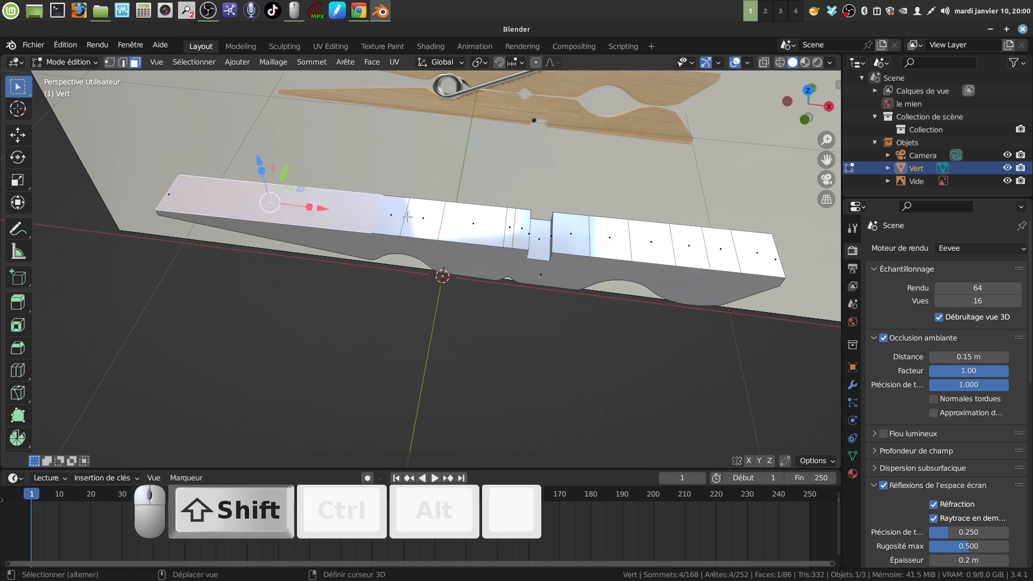
{"action": "key", "text": "c"}
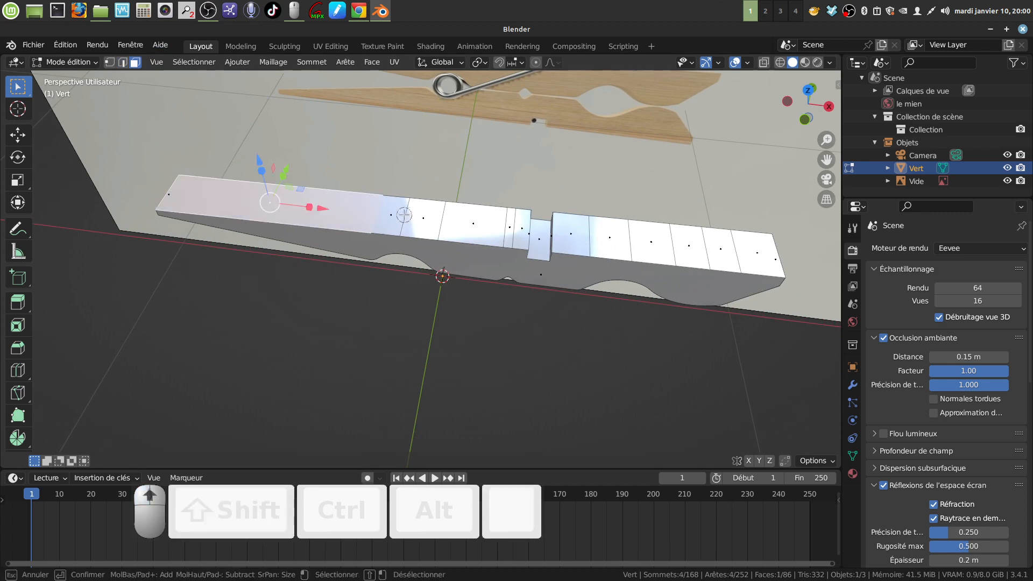
{"action": "left_click_drag", "start_coordinate": [402, 218], "coordinate": [516, 223]}
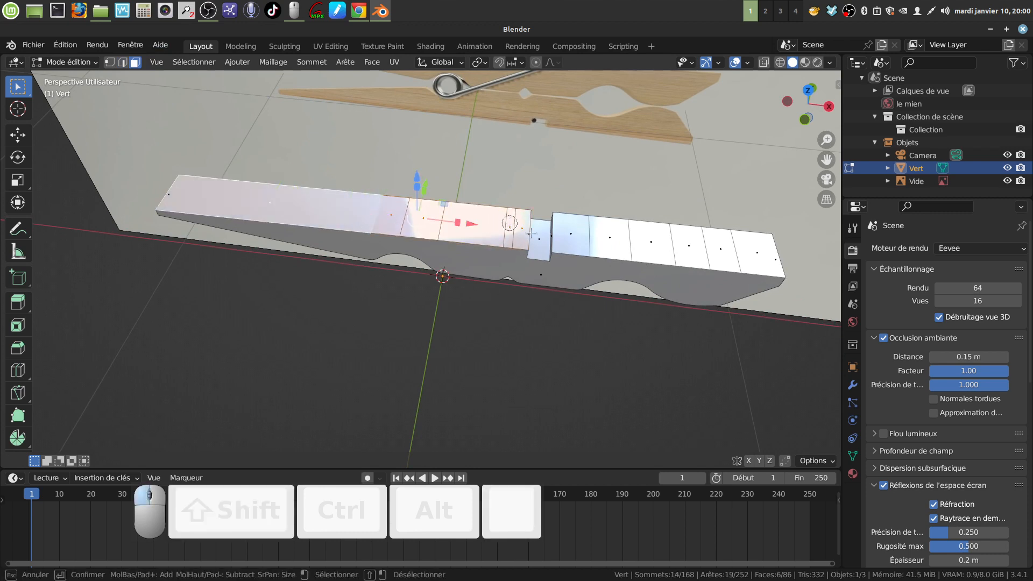
{"action": "left_click_drag", "start_coordinate": [582, 236], "coordinate": [741, 246]}
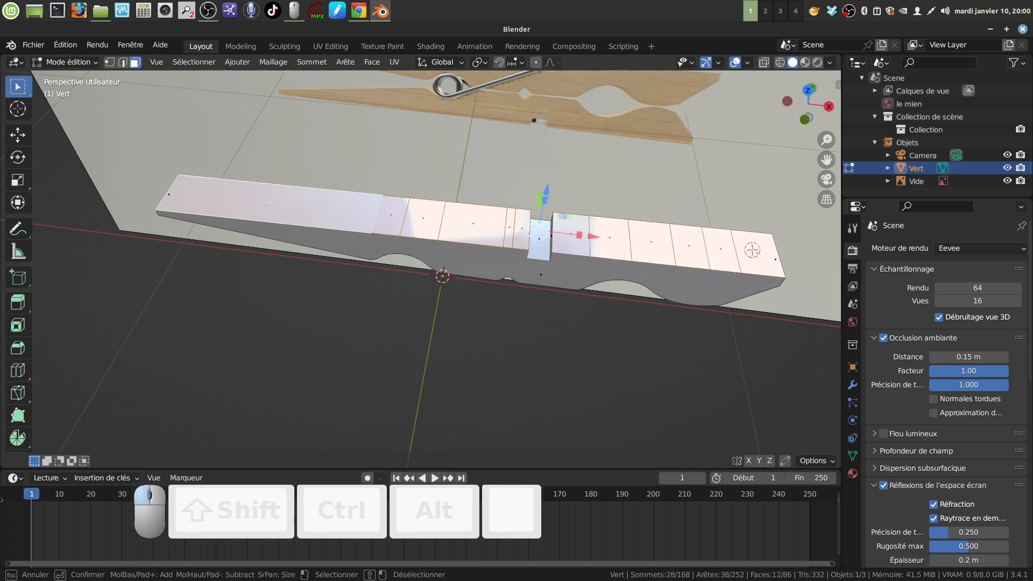
{"action": "key", "text": "Escape"}
{"action": "key", "text": "ctrl+x"}
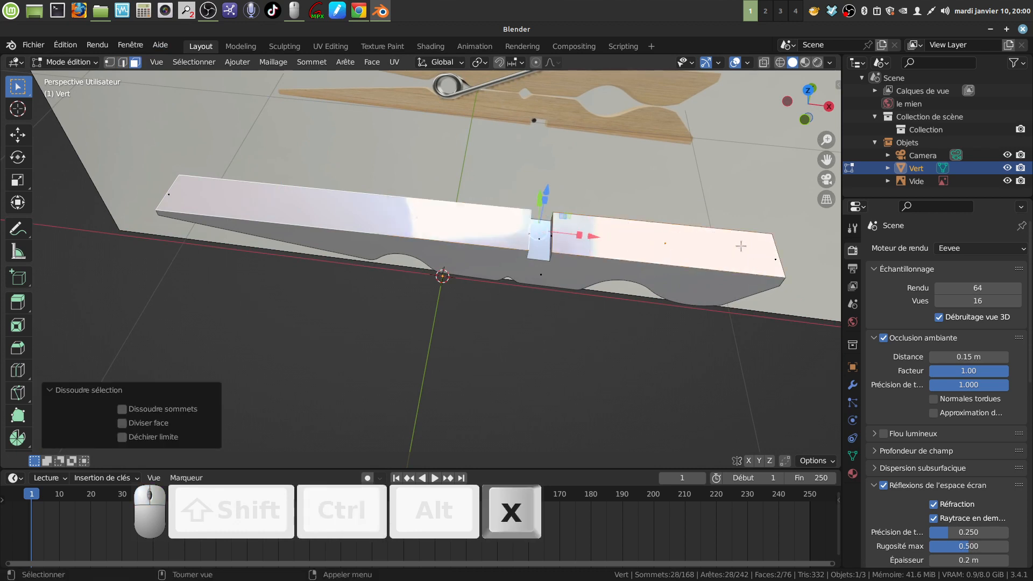
Select all mesh edges except those running crosswise along the notched underside
{"action": "middle_click_drag", "start_coordinate": [741, 240], "coordinate": [549, 178]}
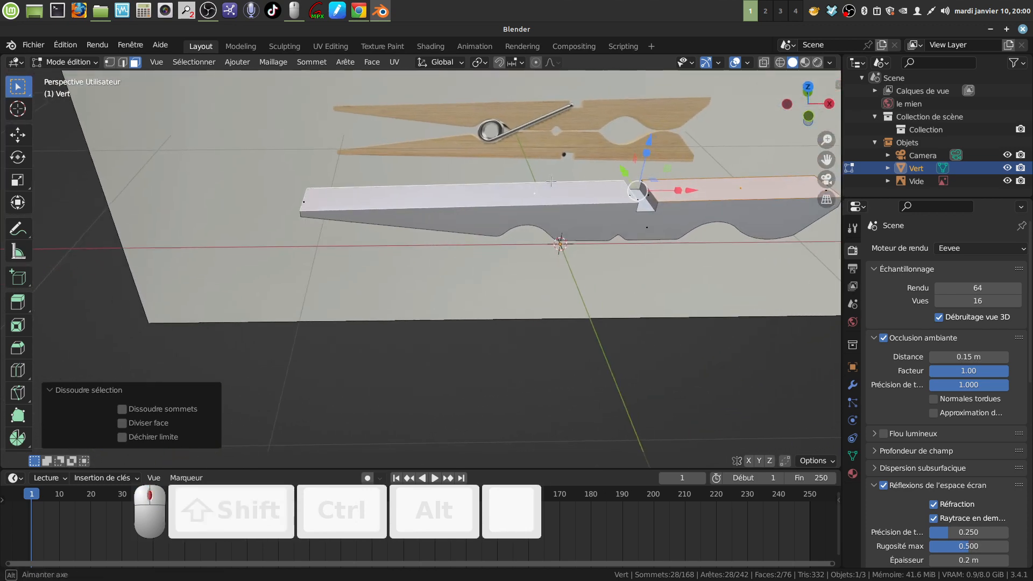
{"action": "key", "text": "a"}
{"action": "key", "text": "a"}
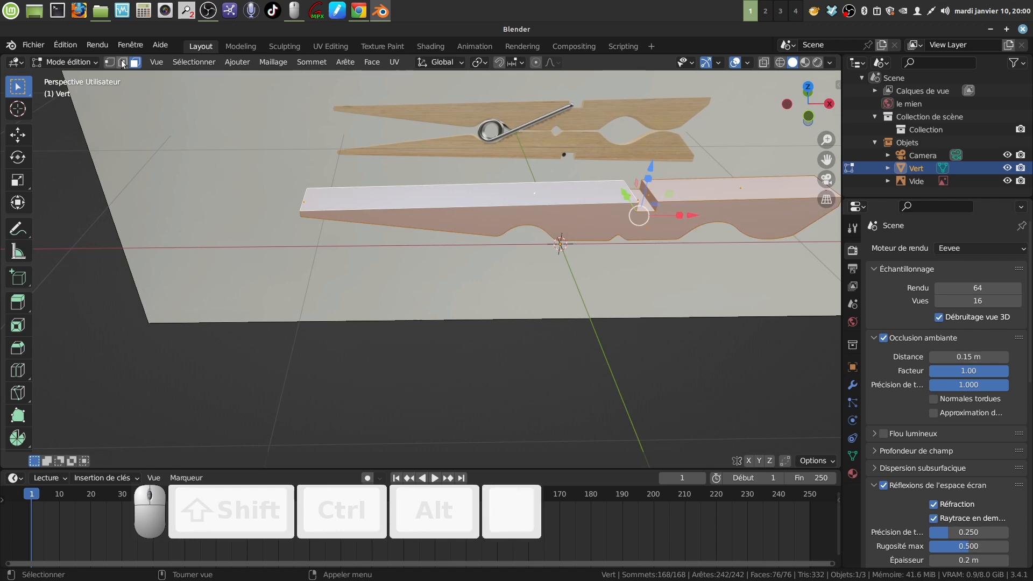
{"action": "left_click", "coordinate": [123, 64]}
{"action": "middle_click_drag", "start_coordinate": [546, 168], "coordinate": [451, 201], "text": "shift"}
{"action": "middle_click_drag", "start_coordinate": [451, 200], "coordinate": [473, 152]}
{"action": "middle_click_drag", "start_coordinate": [464, 222], "coordinate": [431, 212]}
{"action": "middle_click_drag", "start_coordinate": [417, 257], "coordinate": [416, 247], "text": "shift"}
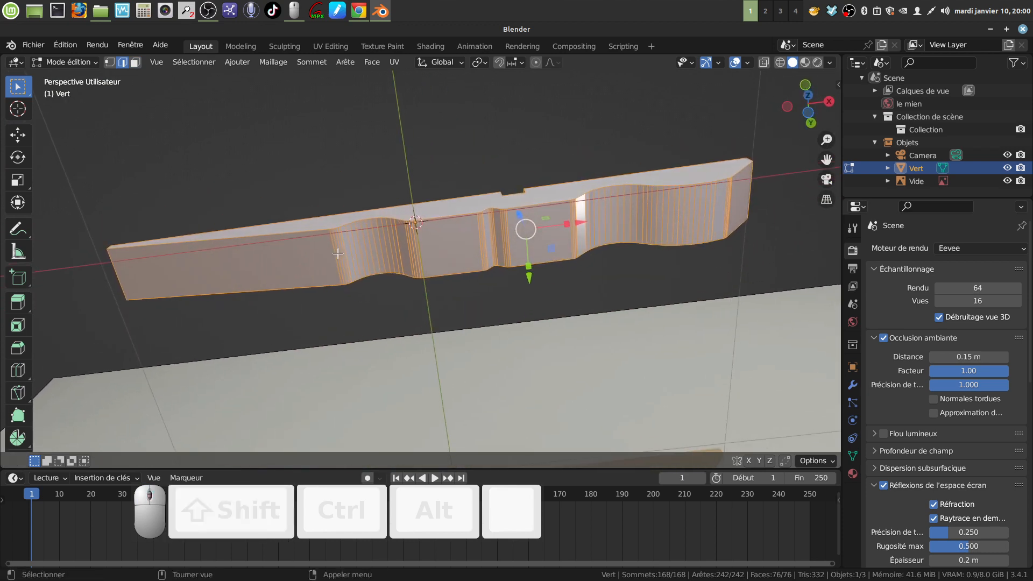
{"action": "key", "text": "c"}
{"action": "scroll", "coordinate": [340, 253], "scroll_direction": "up", "scroll_amount": 1}
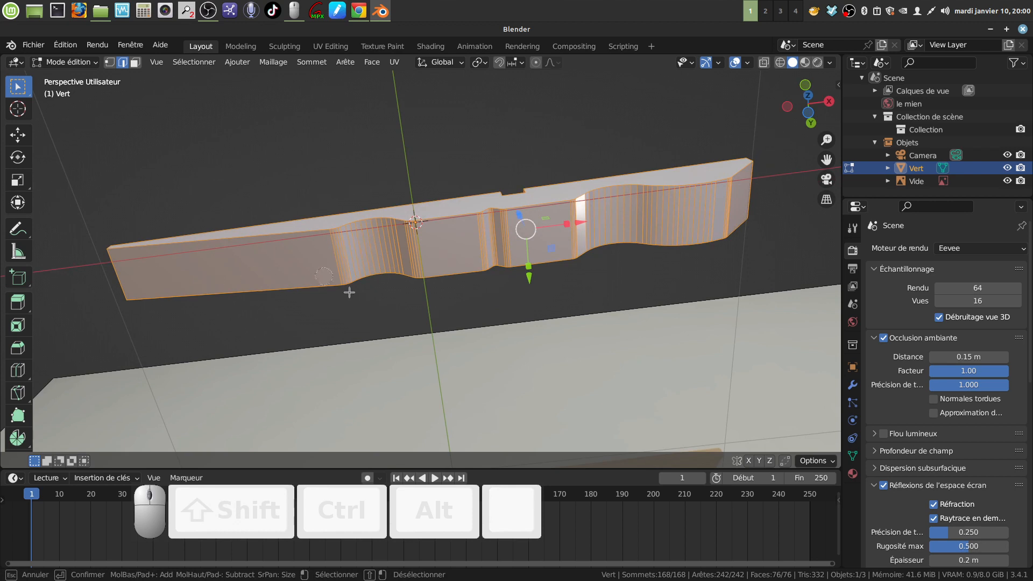
{"action": "left_click_drag", "start_coordinate": [326, 258], "coordinate": [722, 204], "text": "shift"}
{"action": "right_click", "coordinate": [721, 204]}
Bevel the selected contour edges with a width of 0.00315 m and 2 segments
{"action": "mouse_move", "coordinate": [714, 203]}
{"action": "middle_mouse_down"}
{"action": "mouse_move", "coordinate": [653, 222]}
{"action": "mouse_move", "coordinate": [667, 250]}
{"action": "mouse_move", "coordinate": [652, 261]}
{"action": "mouse_move", "coordinate": [523, 249]}
{"action": "mouse_move", "coordinate": [519, 263]}
{"action": "middle_mouse_up"}
{"action": "middle_click_drag", "start_coordinate": [389, 309], "coordinate": [478, 305]}
{"action": "middle_click_drag", "start_coordinate": [478, 305], "coordinate": [297, 318], "text": "shift"}
{"action": "scroll", "coordinate": [422, 262], "scroll_direction": "up", "scroll_amount": 1}
{"action": "middle_click_drag", "start_coordinate": [327, 318], "coordinate": [528, 306], "text": "shift"}
{"action": "middle_click_drag", "start_coordinate": [371, 330], "coordinate": [404, 321]}
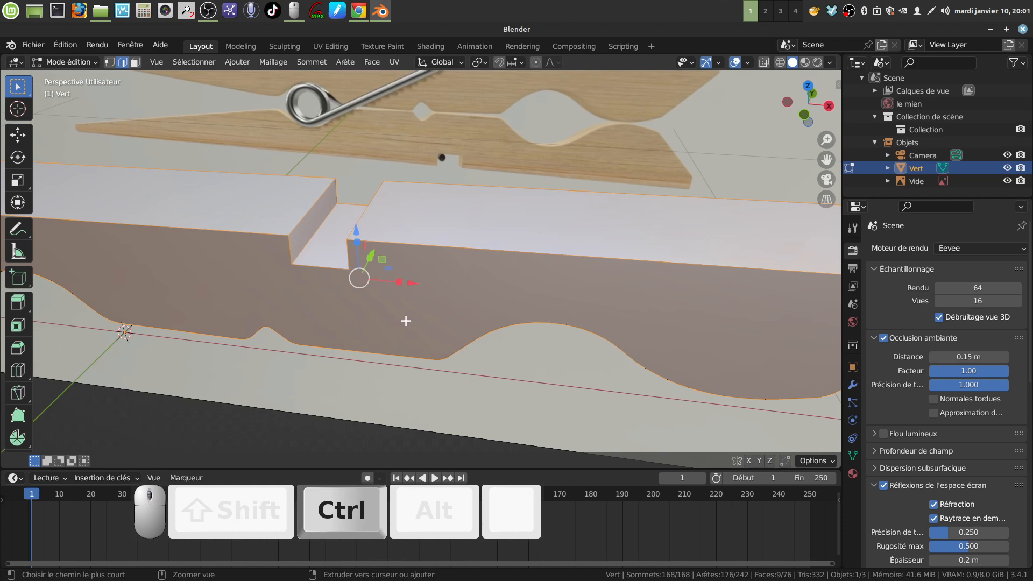
{"action": "key", "text": "ctrl+b"}
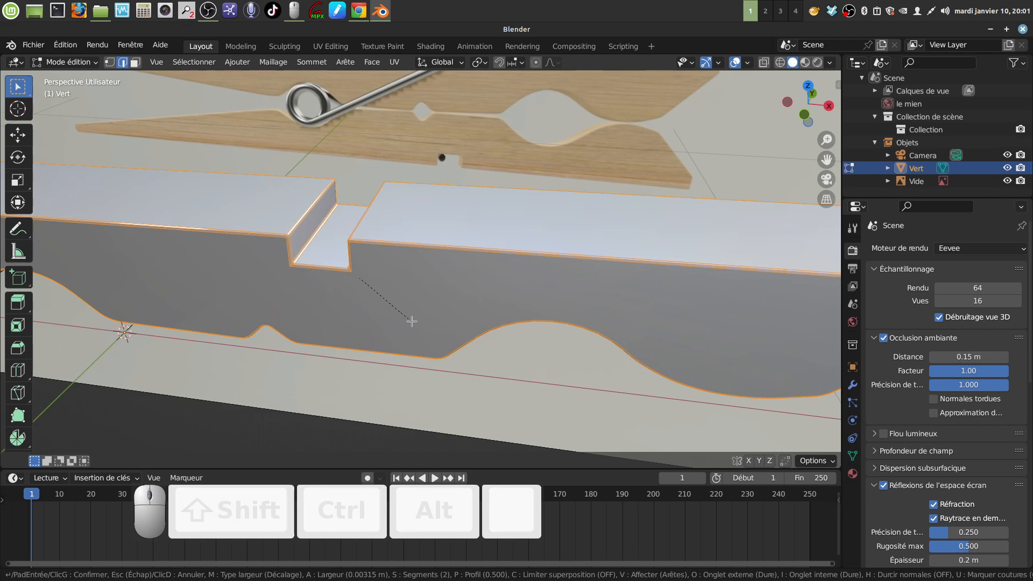
{"action": "left_click", "coordinate": [412, 321]}
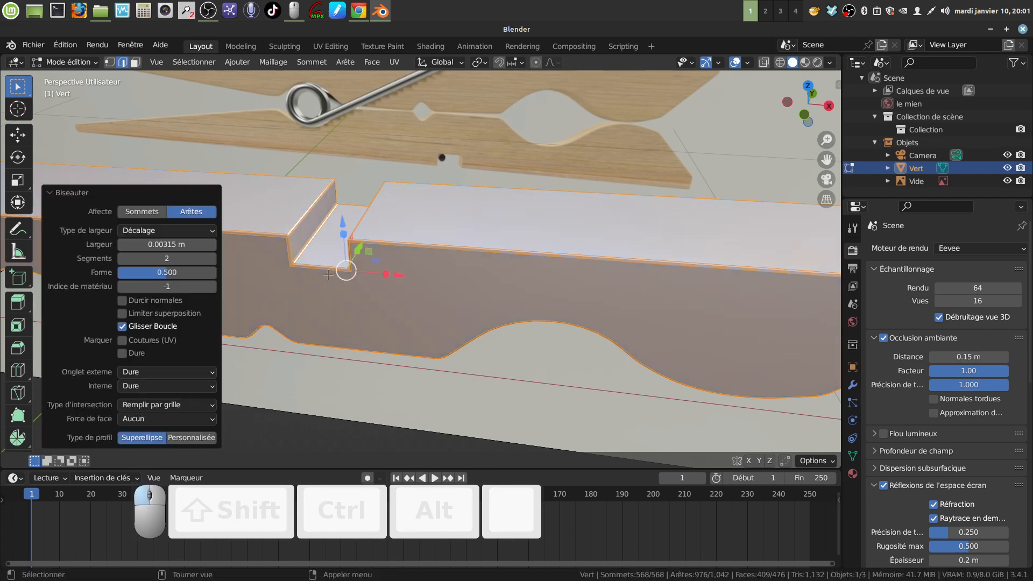
Examine the bevelled edges around the rectangular notch and along the whole piece, and return to Object Mode
{"action": "scroll", "coordinate": [317, 279], "scroll_direction": "up", "scroll_amount": 2}
{"action": "middle_click_drag", "start_coordinate": [301, 275], "coordinate": [238, 248]}
{"action": "scroll", "coordinate": [256, 247], "scroll_direction": "down", "scroll_amount": 2}
{"action": "scroll", "coordinate": [436, 263], "scroll_direction": "down", "scroll_amount": 2}
{"action": "middle_click_drag", "start_coordinate": [437, 270], "coordinate": [443, 266]}
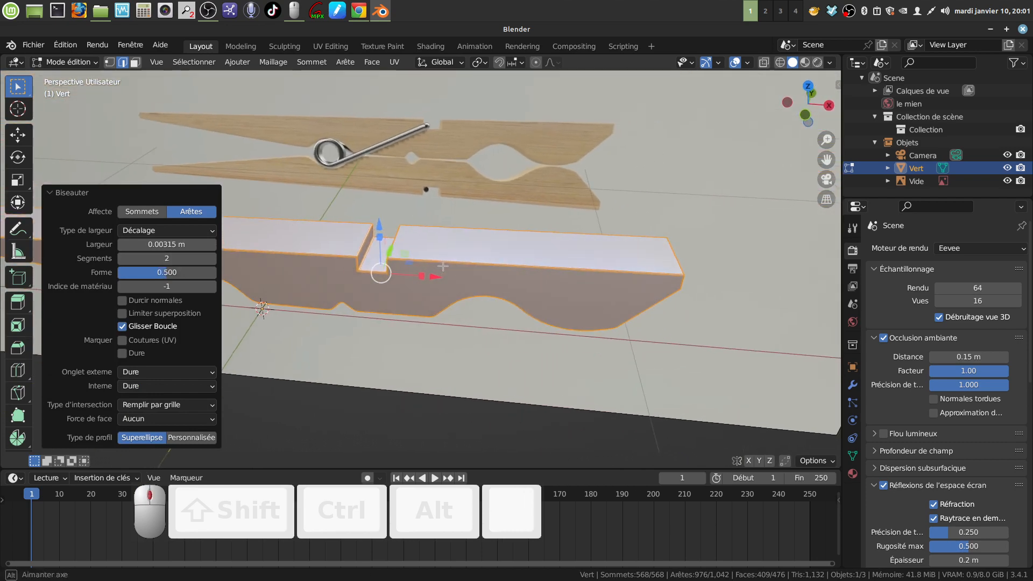
{"action": "middle_click_drag", "start_coordinate": [258, 275], "coordinate": [484, 234]}
{"action": "scroll", "coordinate": [425, 278], "scroll_direction": "down", "scroll_amount": 1}
{"action": "key", "text": "Tab"}
{"action": "middle_click_drag", "start_coordinate": [580, 231], "coordinate": [577, 230]}
Check the clothespin half's normals with the face orientation overlay and hide the overlay again
{"action": "key", "text": "q"}
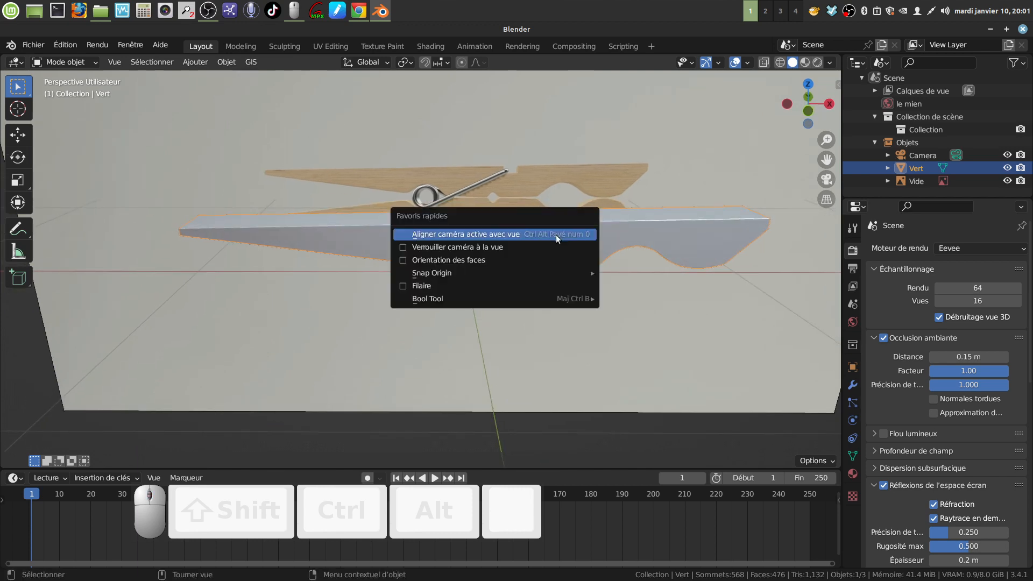
{"action": "left_click", "coordinate": [406, 260]}
{"action": "key", "text": "q"}
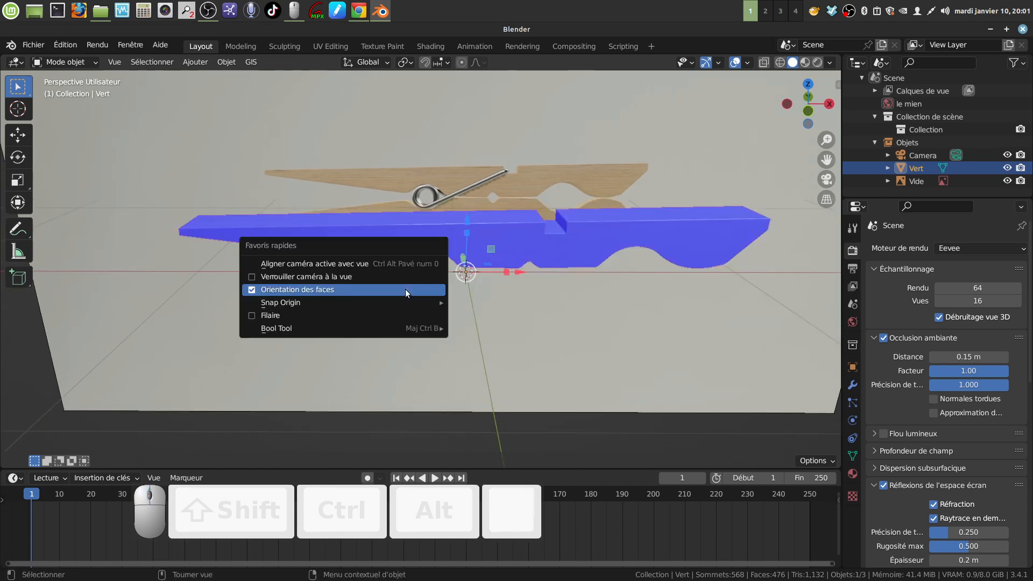
{"action": "left_click", "coordinate": [253, 290]}
{"action": "middle_click_drag", "start_coordinate": [452, 247], "coordinate": [567, 244]}
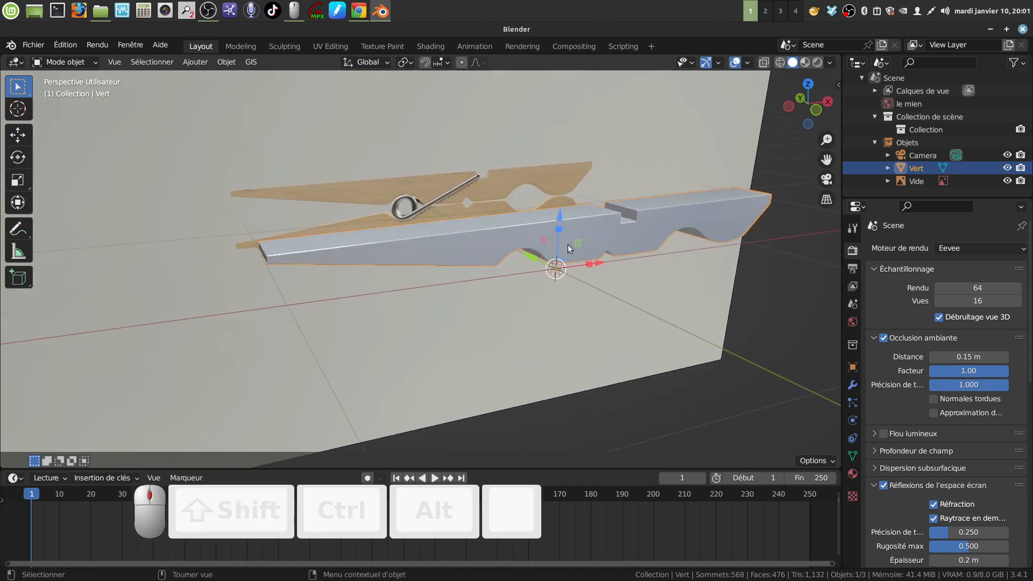
Clear the mesh selection in Edit Mode and return to Object Mode
{"action": "middle_click_drag", "start_coordinate": [453, 284], "coordinate": [536, 277]}
{"action": "scroll", "coordinate": [492, 321], "scroll_direction": "up", "scroll_amount": 1}
{"action": "key", "text": "Tab"}
{"action": "key", "text": "alt+a"}
{"action": "key", "text": "Tab"}
{"action": "middle_click_drag", "start_coordinate": [392, 293], "coordinate": [461, 304]}
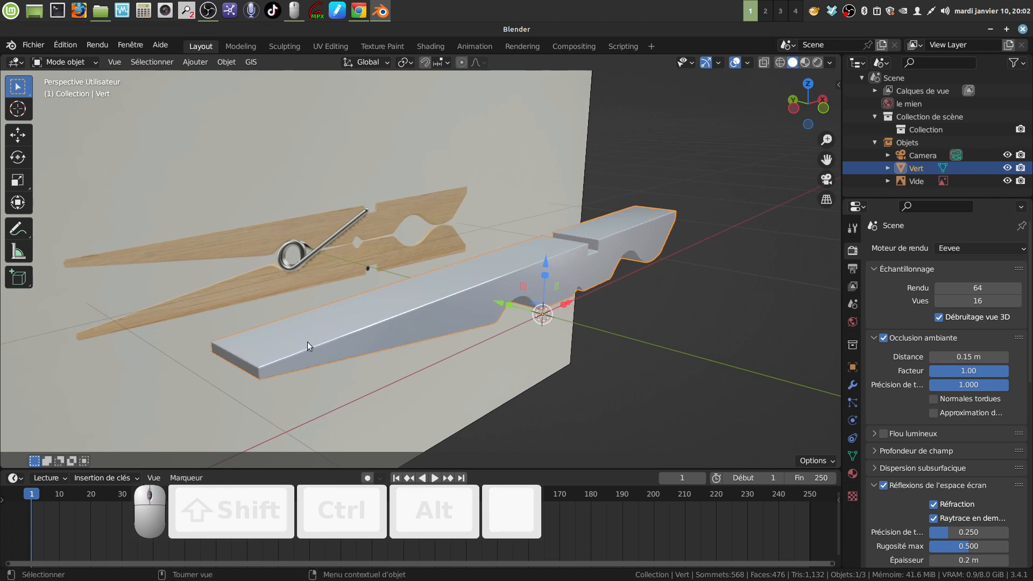
Mark the middle bevel edge along the bottom of the thin end as a seam, including its two short corner segments
{"action": "middle_click_drag", "start_coordinate": [307, 342], "coordinate": [414, 325]}
{"action": "scroll", "coordinate": [413, 325], "scroll_direction": "up", "scroll_amount": 2}
{"action": "middle_click_drag", "start_coordinate": [413, 325], "coordinate": [450, 314]}
{"action": "key", "text": "Tab"}
{"action": "scroll", "coordinate": [400, 338], "scroll_direction": "up", "scroll_amount": 2}
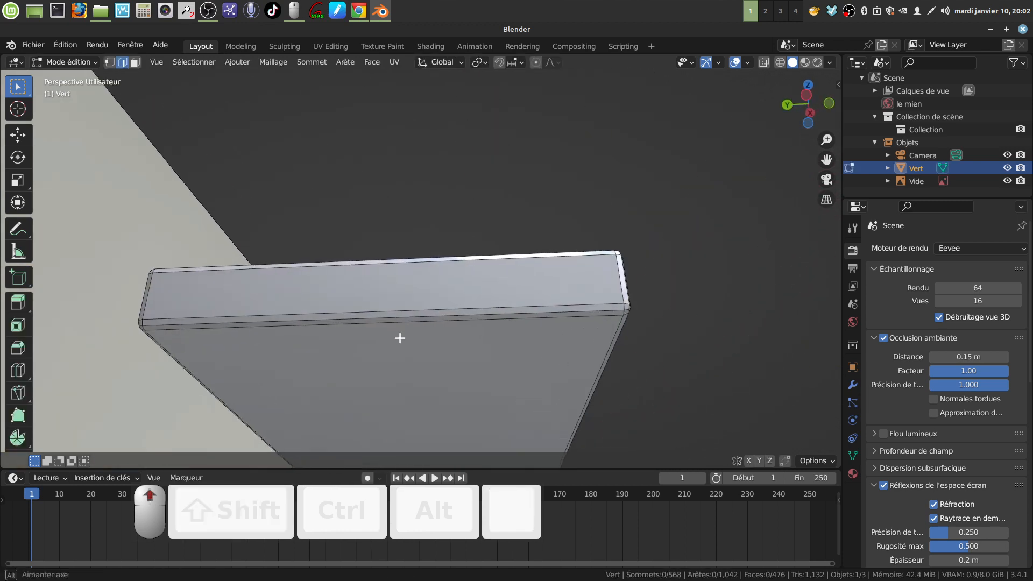
{"action": "mouse_move", "coordinate": [400, 338]}
{"action": "middle_mouse_down"}
{"action": "mouse_move", "coordinate": [414, 353]}
{"action": "mouse_move", "coordinate": [411, 342]}
{"action": "middle_mouse_up"}
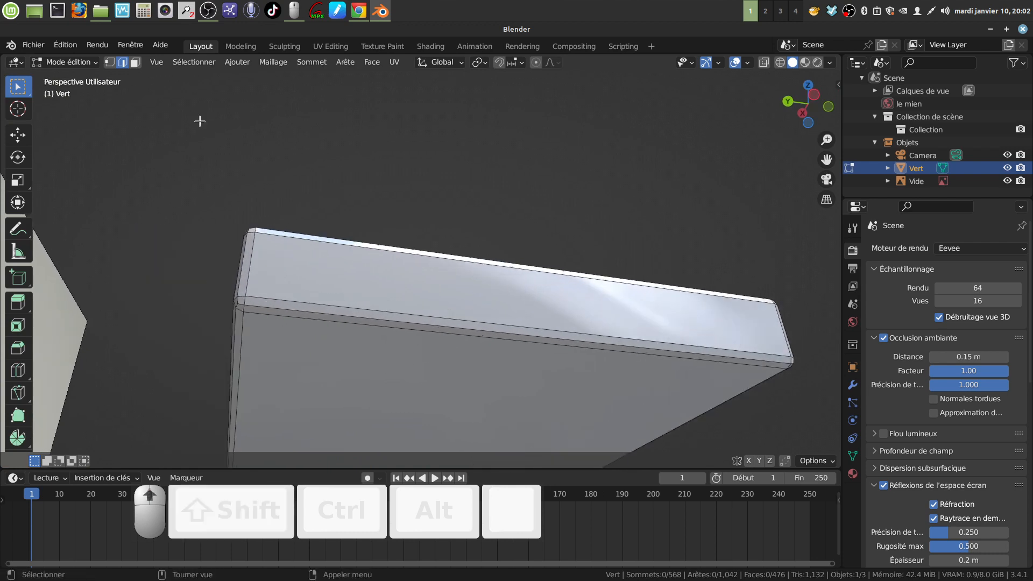
{"action": "left_click", "coordinate": [298, 311]}
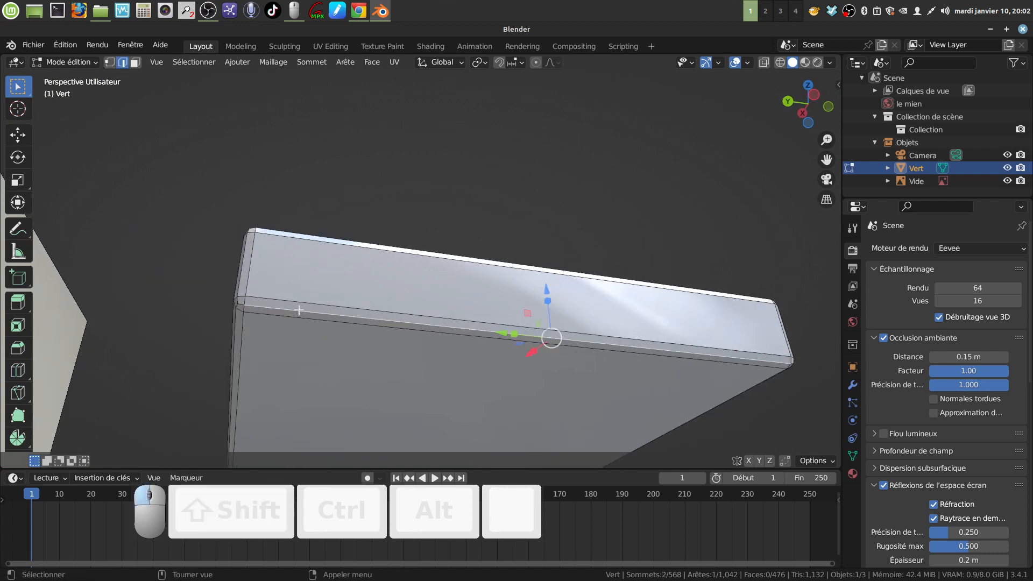
{"action": "left_click", "coordinate": [247, 305], "text": "shift"}
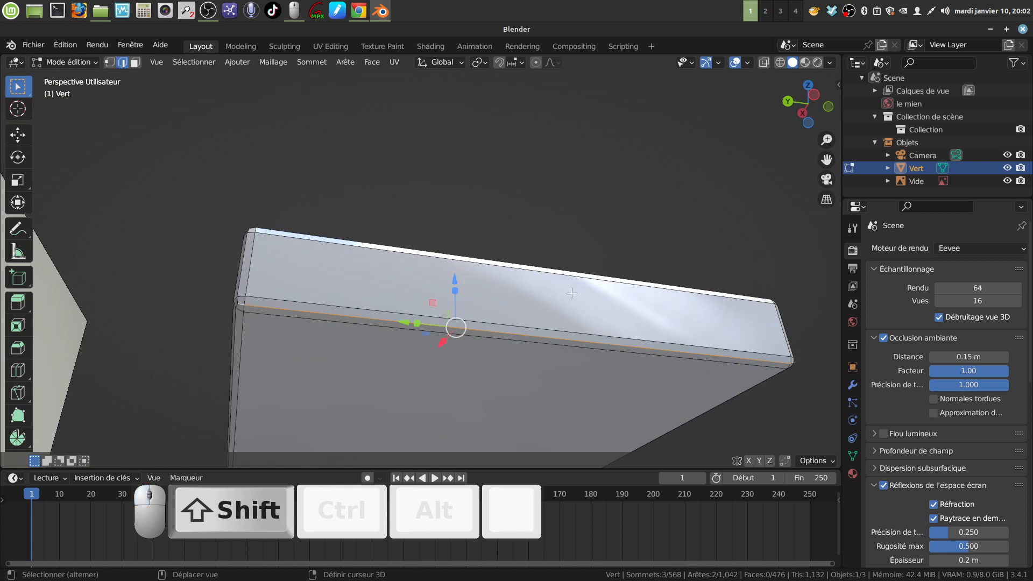
{"action": "middle_click_drag", "start_coordinate": [572, 293], "coordinate": [303, 294], "text": "shift"}
{"action": "middle_click_drag", "start_coordinate": [237, 296], "coordinate": [288, 300]}
{"action": "middle_click_drag", "start_coordinate": [455, 302], "coordinate": [378, 309], "text": "shift"}
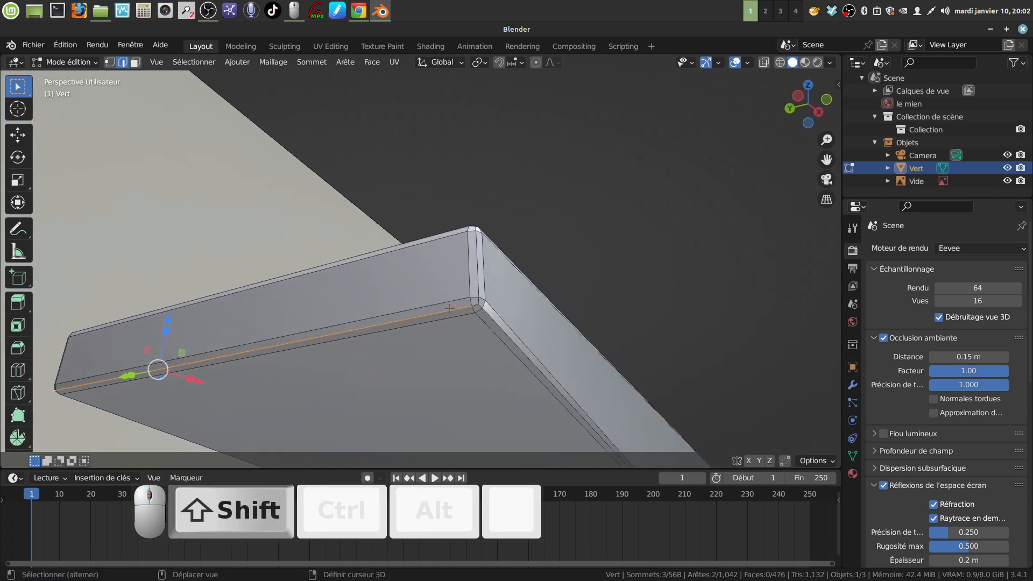
{"action": "left_click", "coordinate": [477, 304], "text": "shift"}
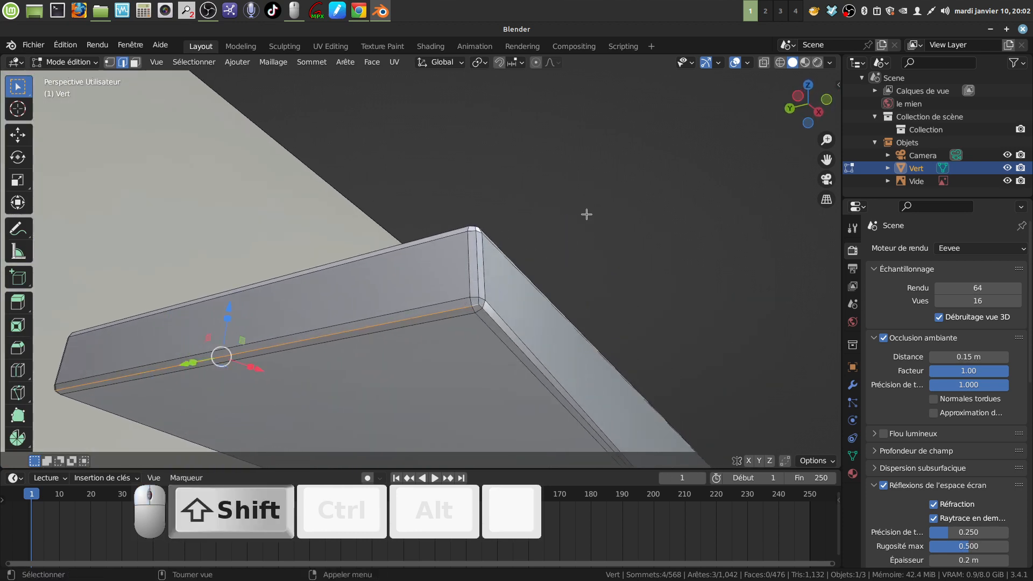
{"action": "right_click", "coordinate": [615, 170]}
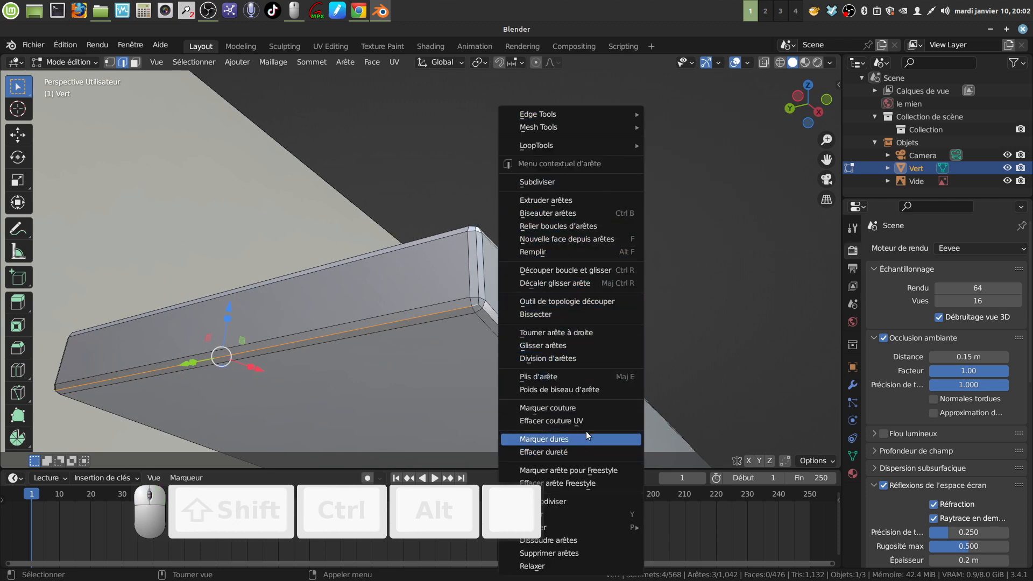
{"action": "left_click", "coordinate": [585, 408]}
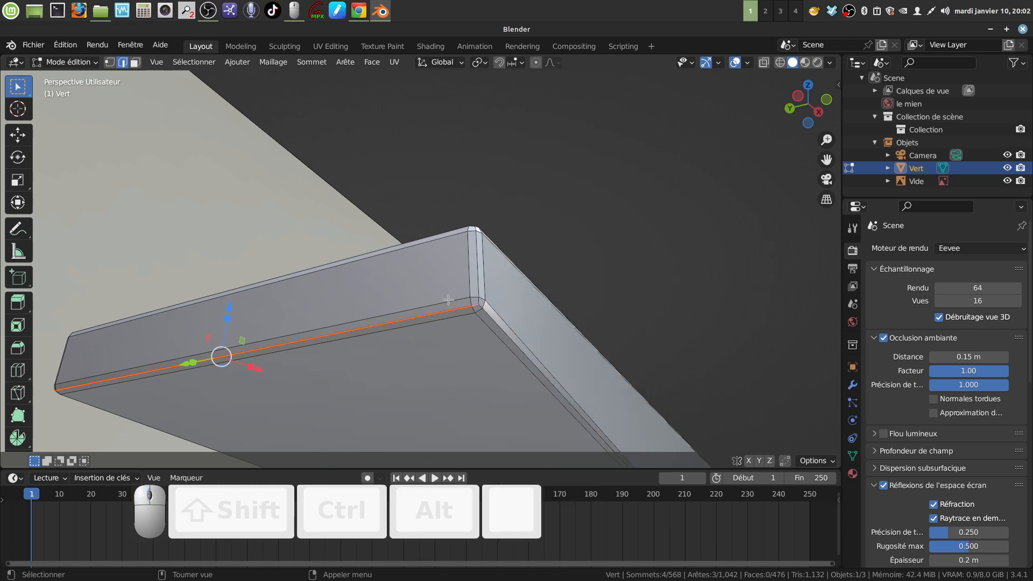
Select the faces spanning the piece's width from the top view, through the mesh, leaving out the side faces and their bevels
{"action": "scroll", "coordinate": [448, 300], "scroll_direction": "down", "scroll_amount": 3}
{"action": "middle_click_drag", "start_coordinate": [473, 321], "coordinate": [408, 400]}
{"action": "middle_click_drag", "start_coordinate": [537, 302], "coordinate": [254, 341], "text": "shift"}
{"action": "scroll", "coordinate": [187, 334], "scroll_direction": "down", "scroll_amount": 2}
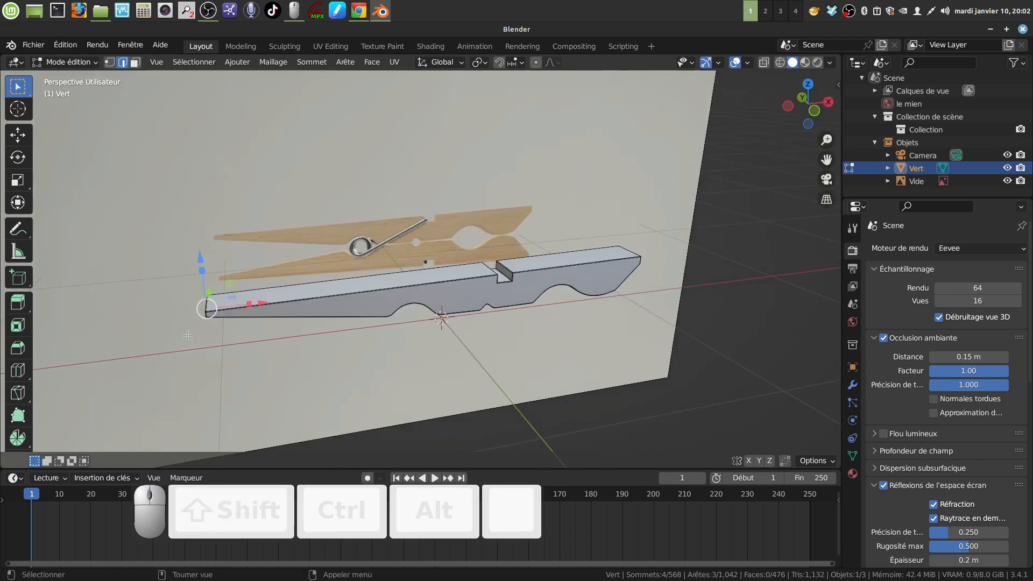
{"action": "key", "text": "KP_7"}
{"action": "middle_click_drag", "start_coordinate": [133, 293], "coordinate": [300, 148], "text": "shift"}
{"action": "key", "text": "KP_7"}
{"action": "scroll", "coordinate": [147, 115], "scroll_direction": "up", "scroll_amount": 3}
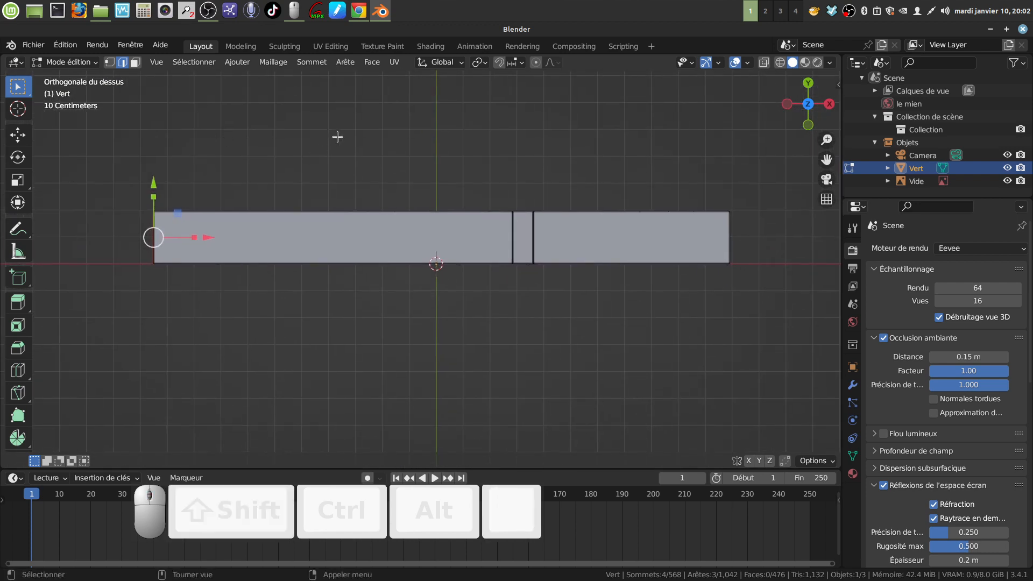
{"action": "key", "text": "alt+a"}
{"action": "left_click", "coordinate": [136, 63]}
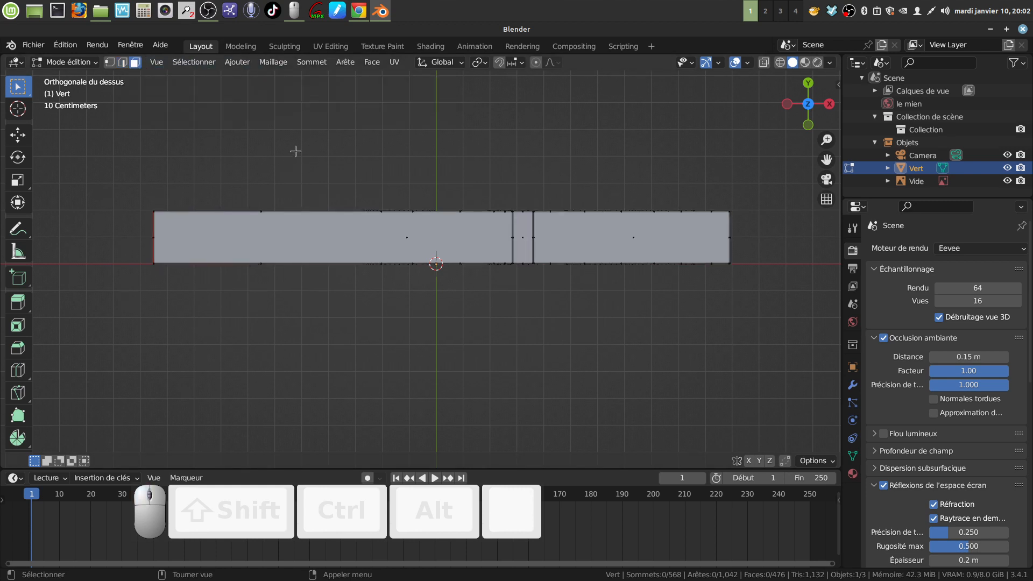
{"action": "key", "text": "alt+z"}
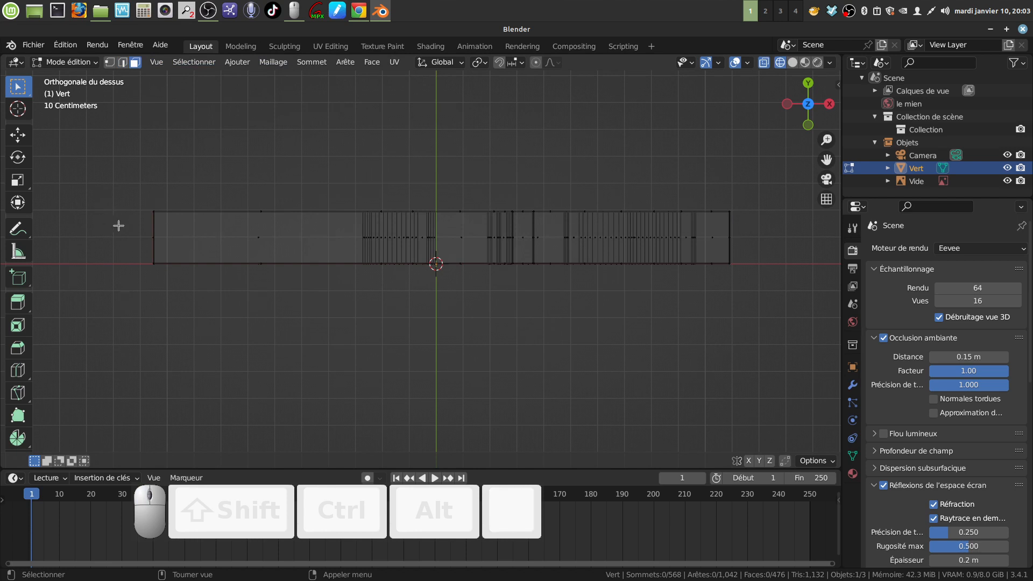
{"action": "left_click_drag", "start_coordinate": [105, 226], "coordinate": [742, 249]}
Restore solid shading and grow the face selection once to include the adjoining bevel faces
{"action": "mouse_move", "coordinate": [335, 323]}
{"action": "middle_mouse_down"}
{"action": "mouse_move", "coordinate": [369, 296]}
{"action": "mouse_move", "coordinate": [307, 281]}
{"action": "mouse_move", "coordinate": [472, 310]}
{"action": "mouse_move", "coordinate": [461, 223]}
{"action": "middle_mouse_up"}
{"action": "key", "text": "z"}
{"action": "scroll", "coordinate": [446, 337], "scroll_direction": "up", "scroll_amount": 2}
{"action": "scroll", "coordinate": [422, 318], "scroll_direction": "up", "scroll_amount": 2}
{"action": "middle_click_drag", "start_coordinate": [422, 318], "coordinate": [462, 279]}
{"action": "middle_click_drag", "start_coordinate": [462, 280], "coordinate": [527, 277], "text": "shift"}
{"action": "scroll", "coordinate": [510, 292], "scroll_direction": "up", "scroll_amount": 4}
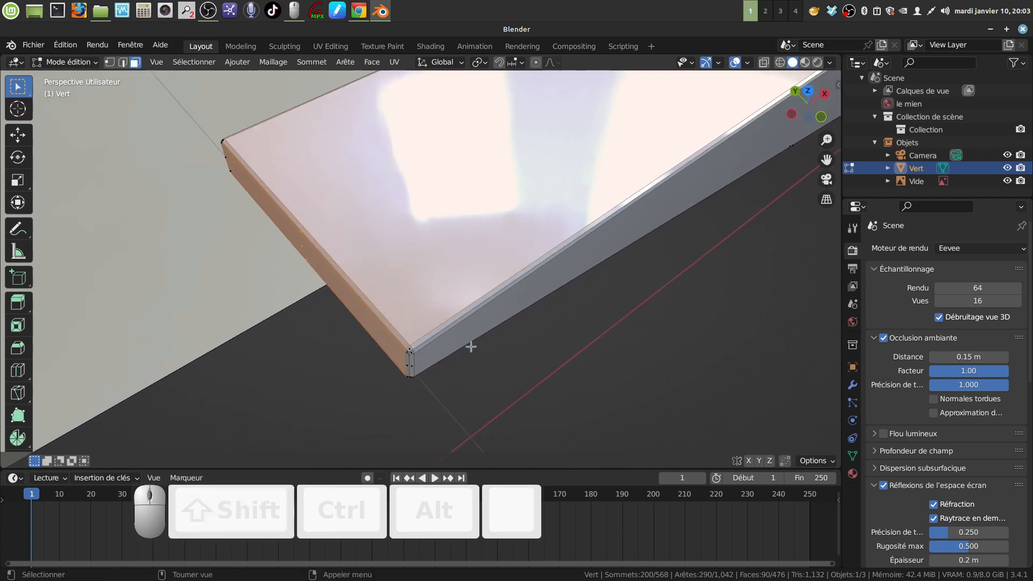
{"action": "scroll", "coordinate": [471, 345], "scroll_direction": "up", "scroll_amount": 1}
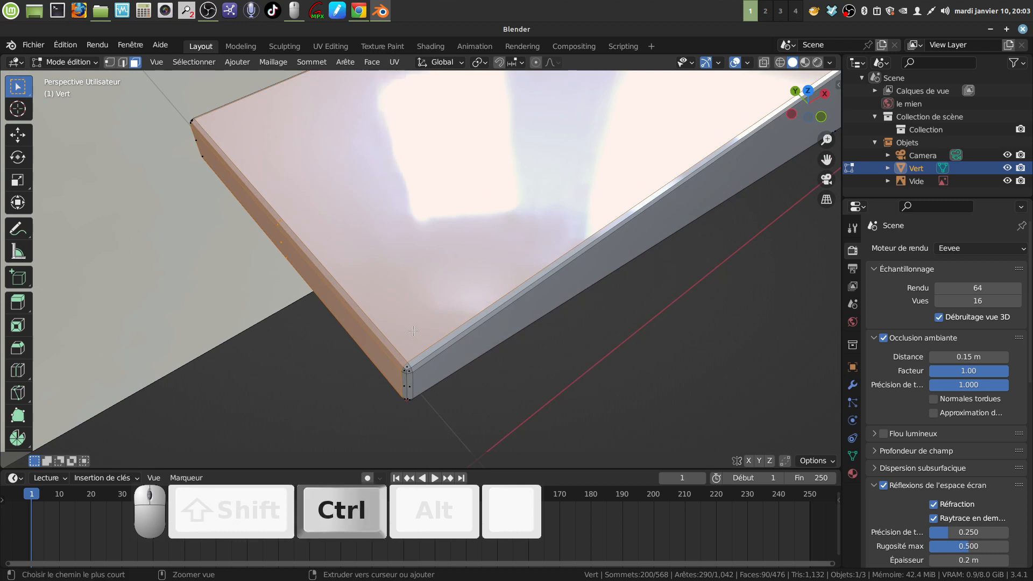
{"action": "key", "text": "ctrl+KP_Add"}
{"action": "scroll", "coordinate": [430, 333], "scroll_direction": "down", "scroll_amount": 8}
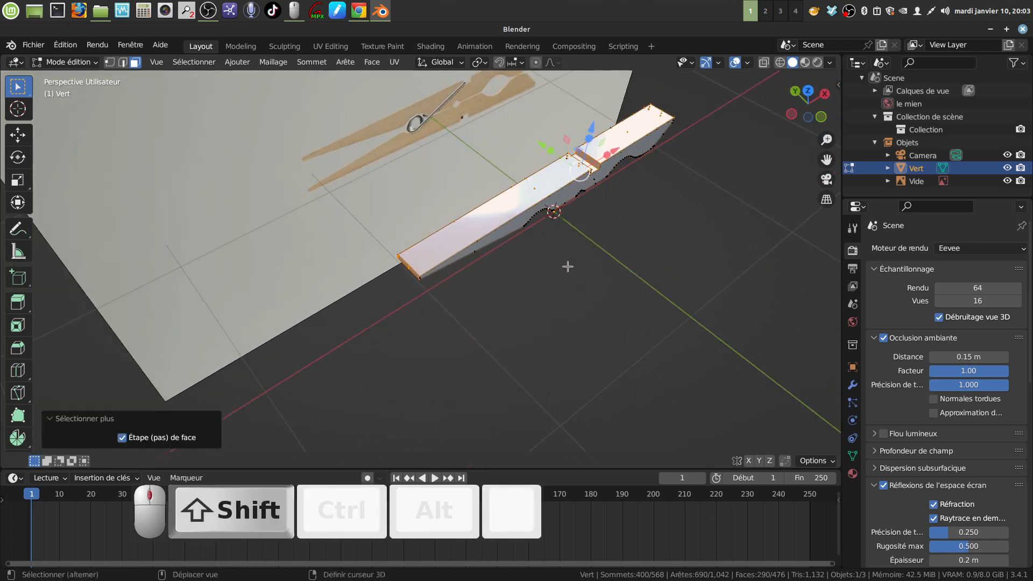
Return to Object Mode, create a new material for the clothespin piece and feed its base colour from an Image Texture
{"action": "middle_click_drag", "start_coordinate": [570, 266], "coordinate": [424, 274], "text": "shift"}
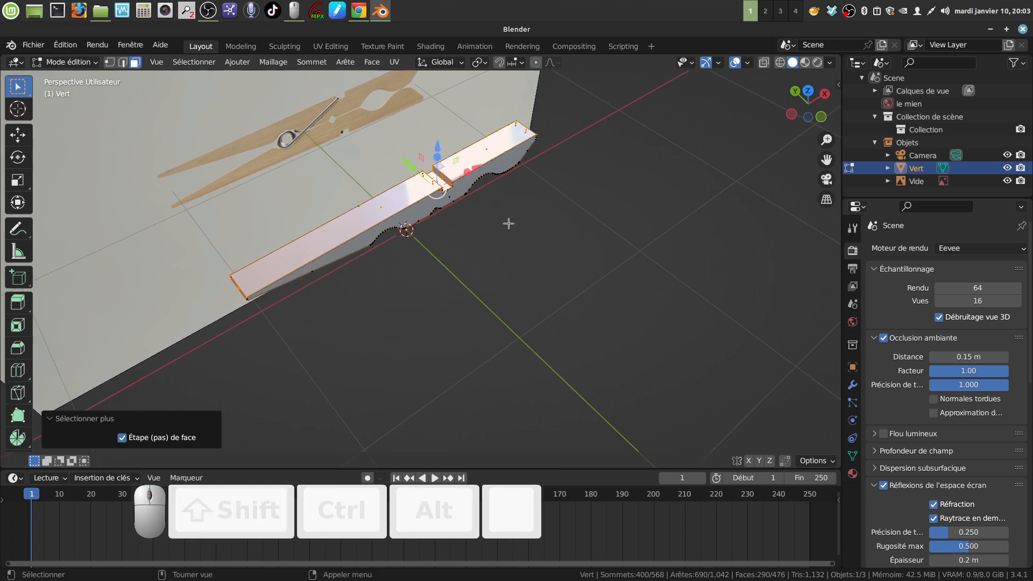
{"action": "middle_click_drag", "start_coordinate": [489, 256], "coordinate": [470, 249]}
{"action": "key", "text": "Tab"}
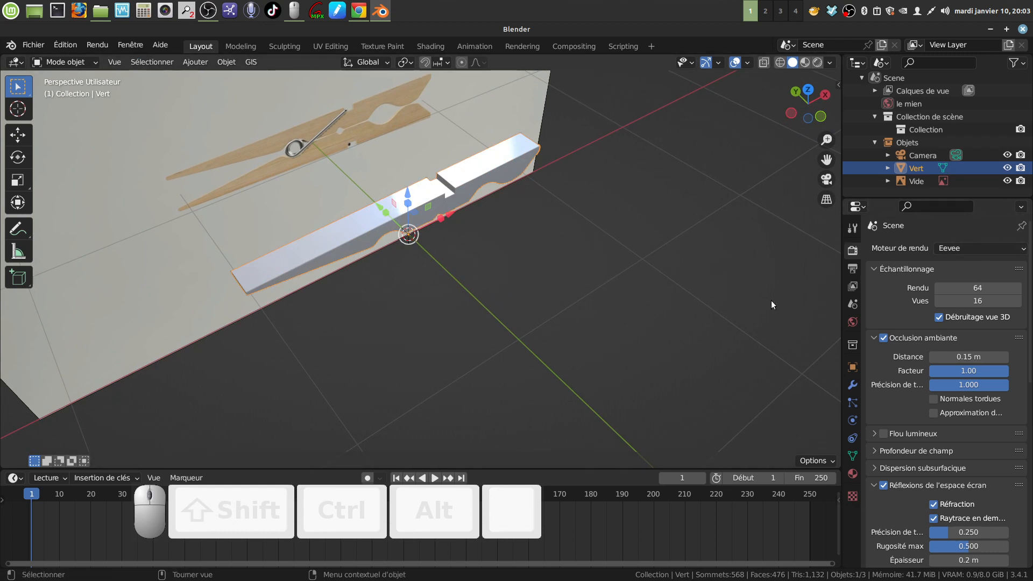
{"action": "left_click", "coordinate": [853, 474]}
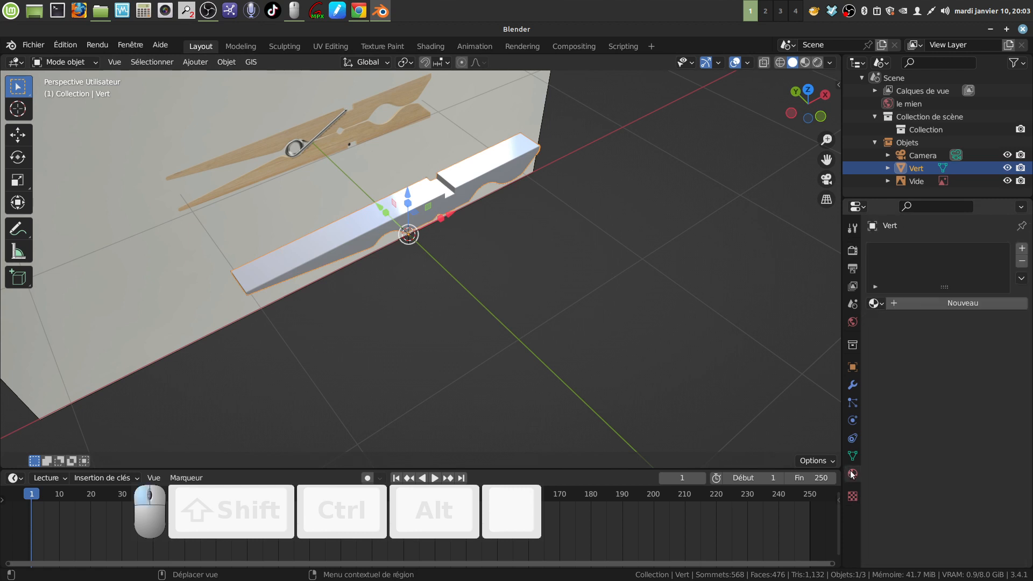
{"action": "left_click", "coordinate": [934, 304]}
{"action": "scroll", "coordinate": [918, 380], "scroll_direction": "down", "scroll_amount": 3}
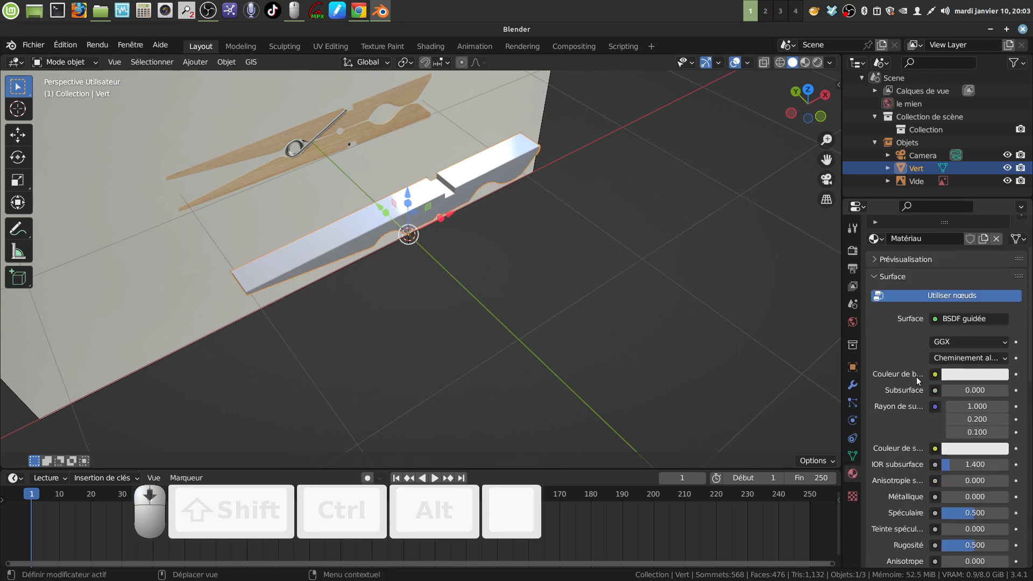
{"action": "left_click", "coordinate": [935, 375]}
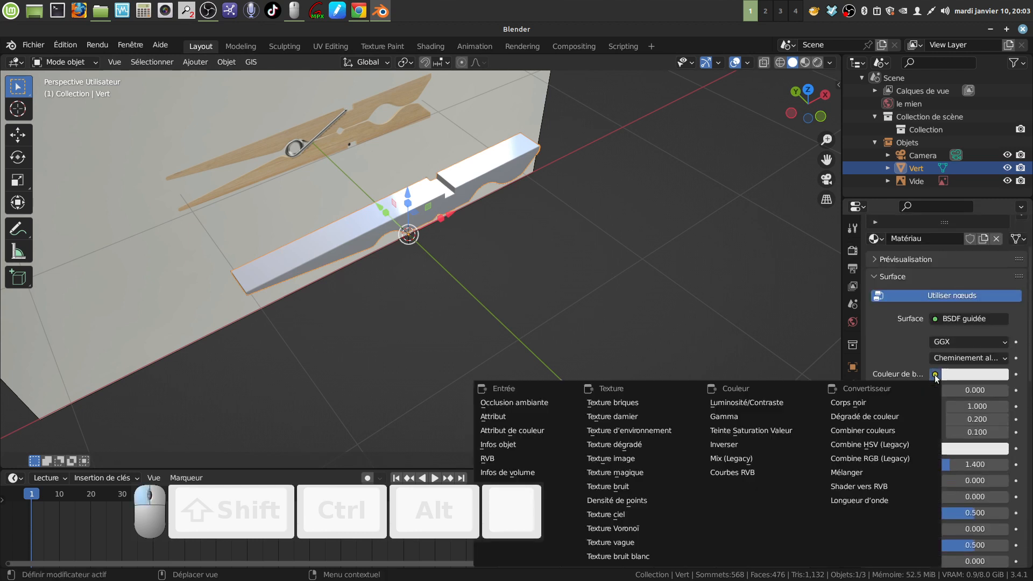
{"action": "left_click", "coordinate": [652, 457]}
Set the material's specular value to 0.040
{"action": "scroll", "coordinate": [904, 417], "scroll_direction": "down", "scroll_amount": 3}
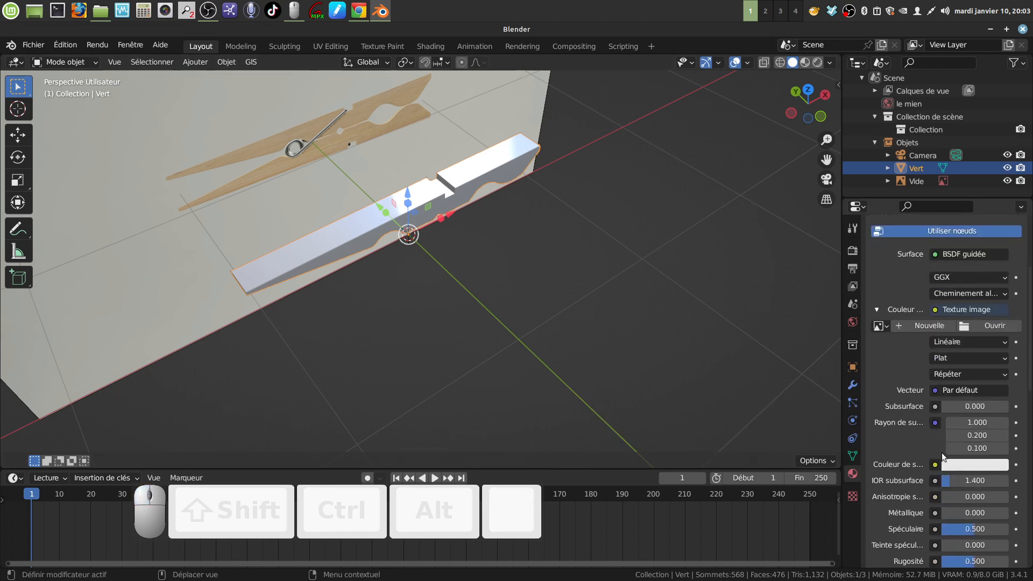
{"action": "scroll", "coordinate": [947, 457], "scroll_direction": "down", "scroll_amount": 2}
{"action": "left_click", "coordinate": [967, 486]}
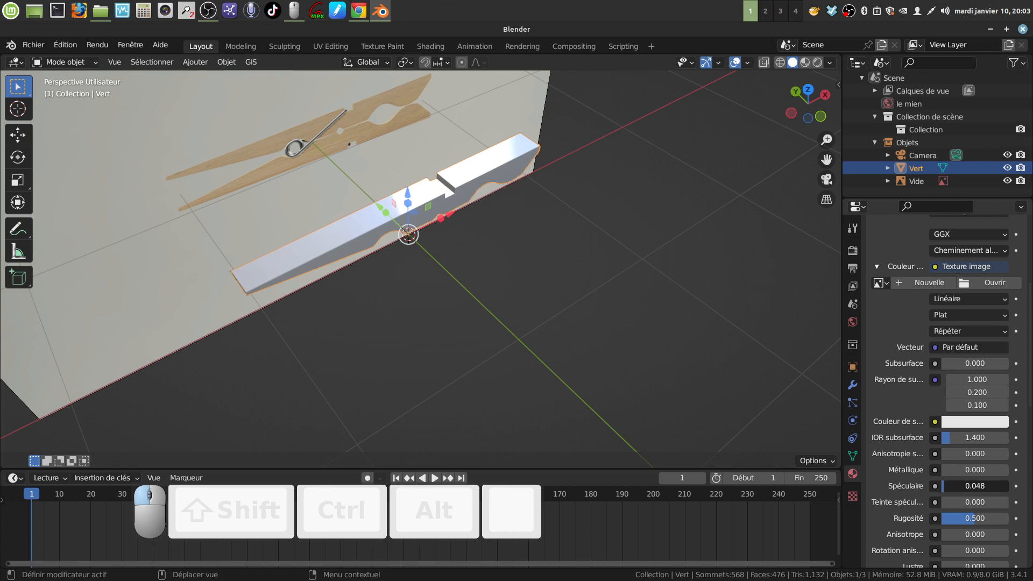
Load the light wood image téléchargement (3).png from the téléc folder as the base colour texture
{"action": "scroll", "coordinate": [903, 347], "scroll_direction": "up", "scroll_amount": 3}
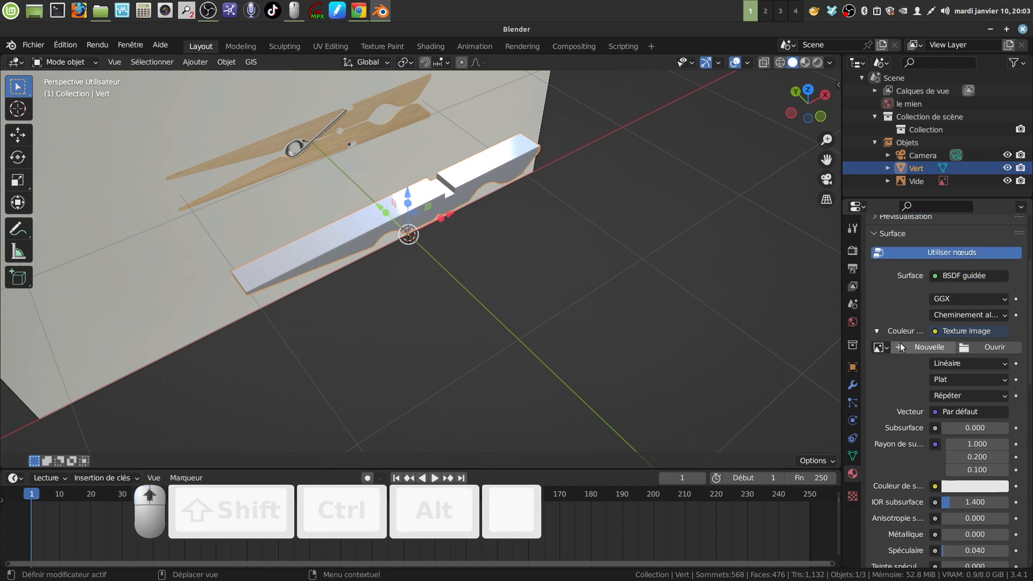
{"action": "left_click", "coordinate": [966, 349]}
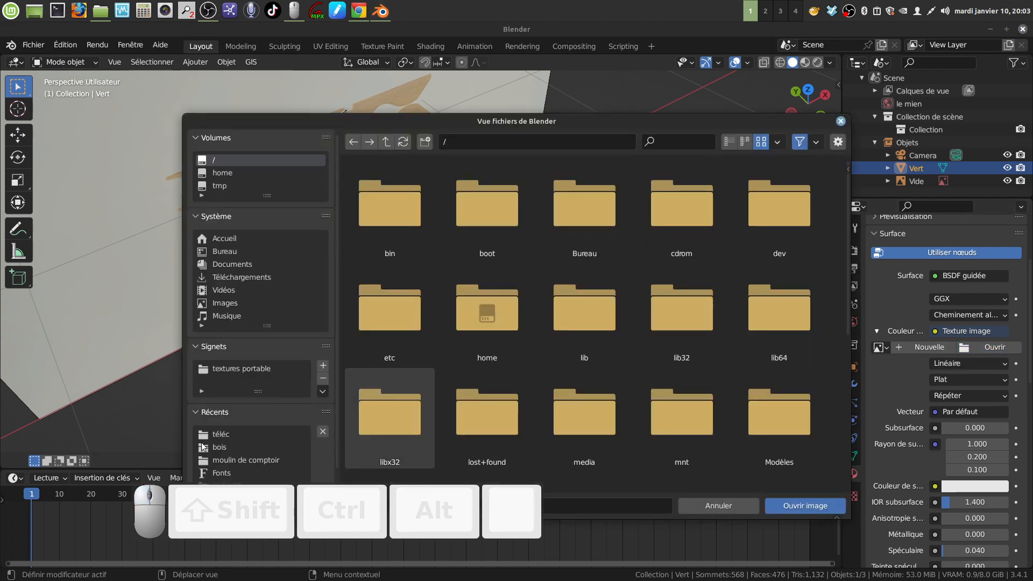
{"action": "left_click", "coordinate": [217, 435]}
{"action": "scroll", "coordinate": [598, 415], "scroll_direction": "down", "scroll_amount": 5}
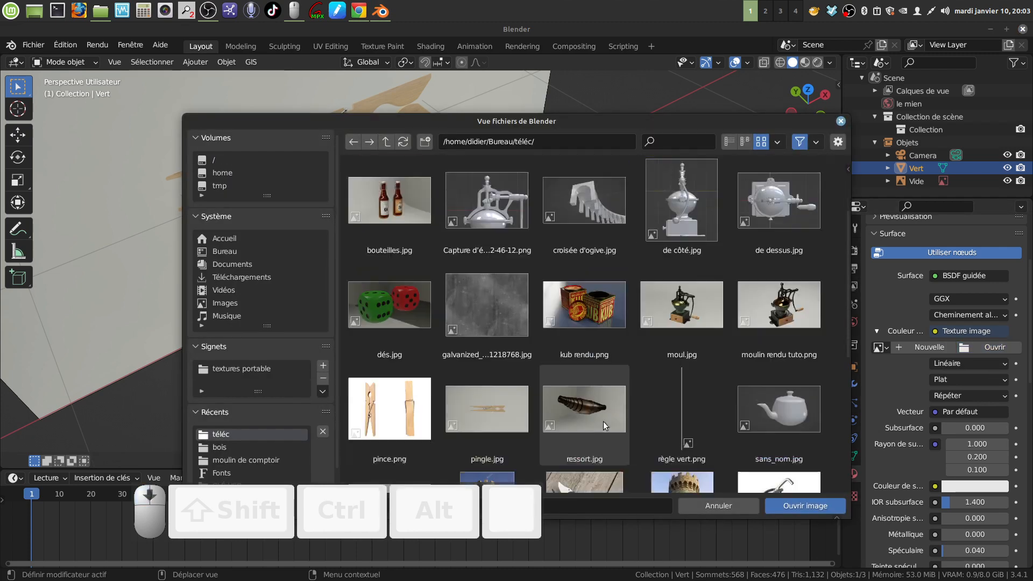
{"action": "scroll", "coordinate": [597, 422], "scroll_direction": "down", "scroll_amount": 4}
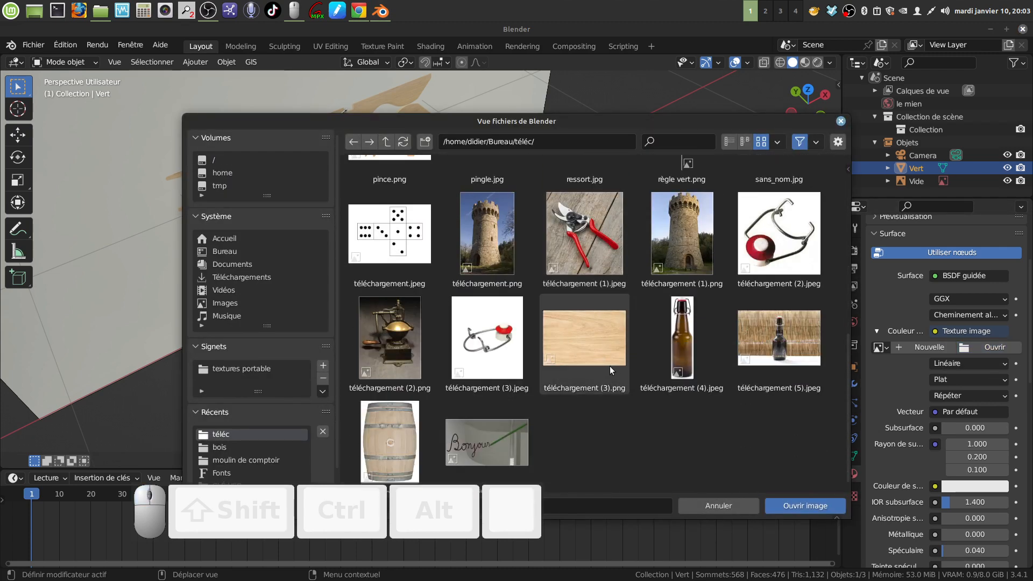
{"action": "left_click", "coordinate": [579, 340]}
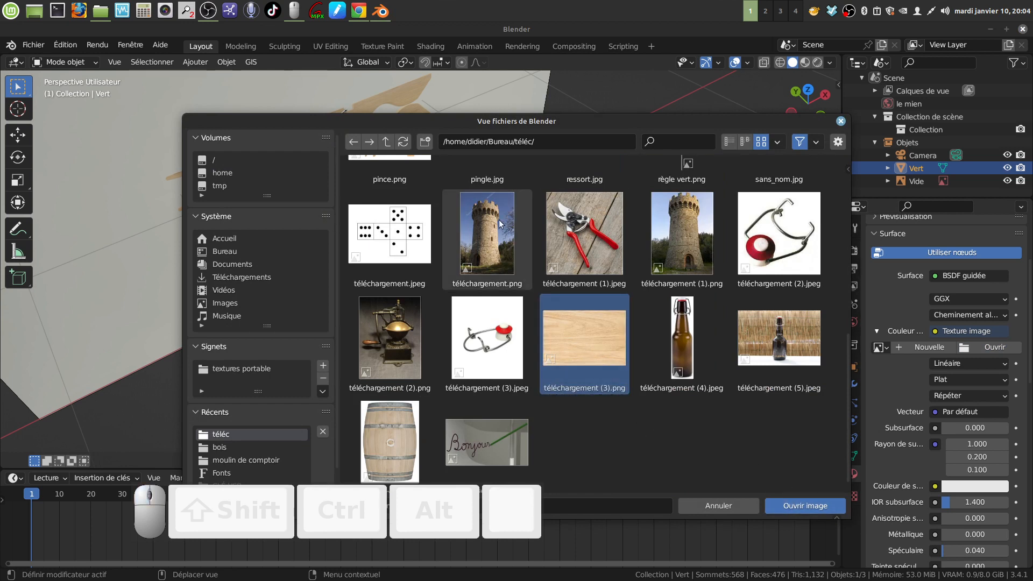
{"action": "left_click", "coordinate": [801, 507]}
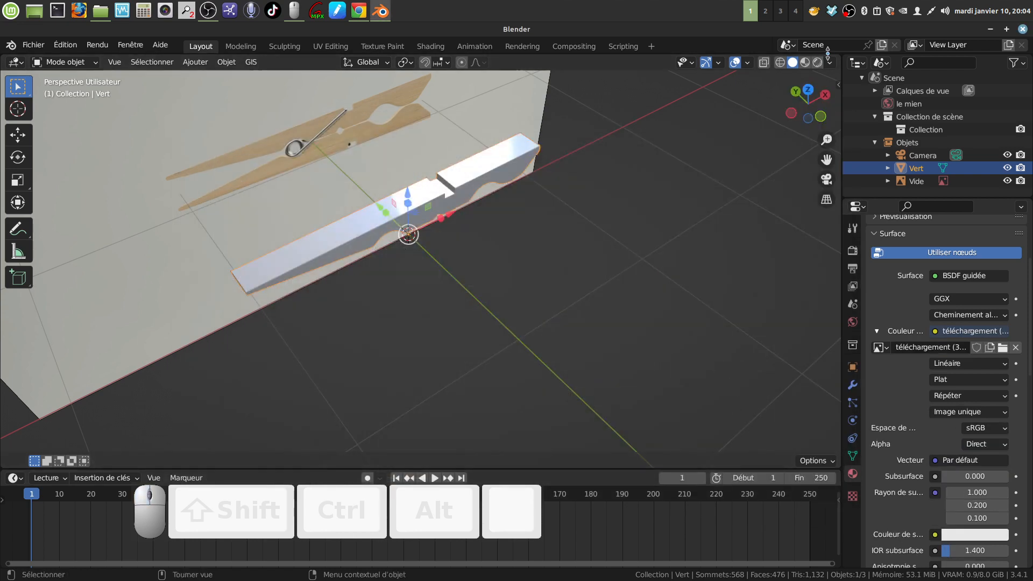
Split the 3D viewport in two, make the second area a UV Editor and show téléchargement (3).png in it
{"action": "left_click_drag", "start_coordinate": [784, 73], "coordinate": [380, 168]}
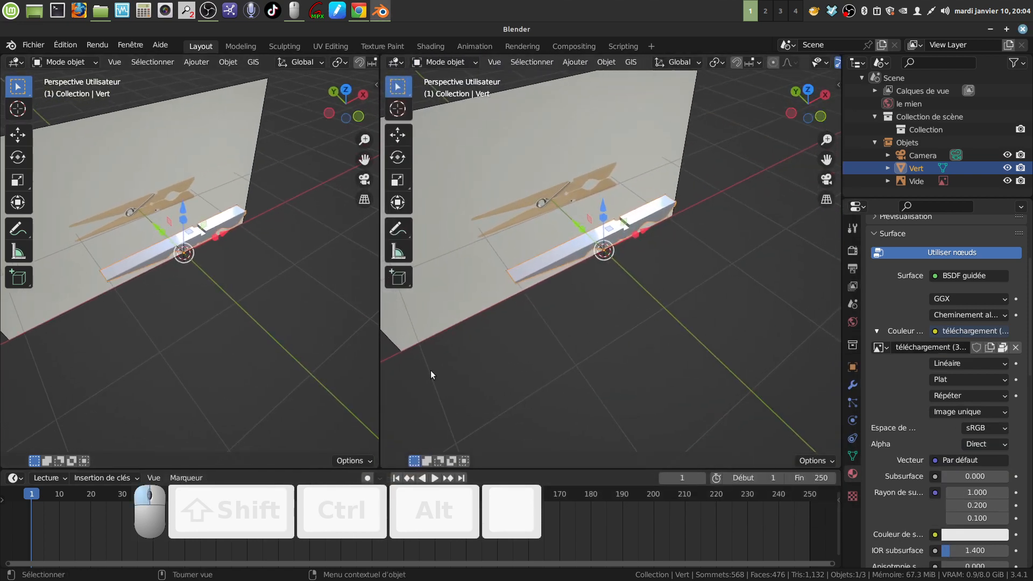
{"action": "left_click", "coordinate": [401, 64]}
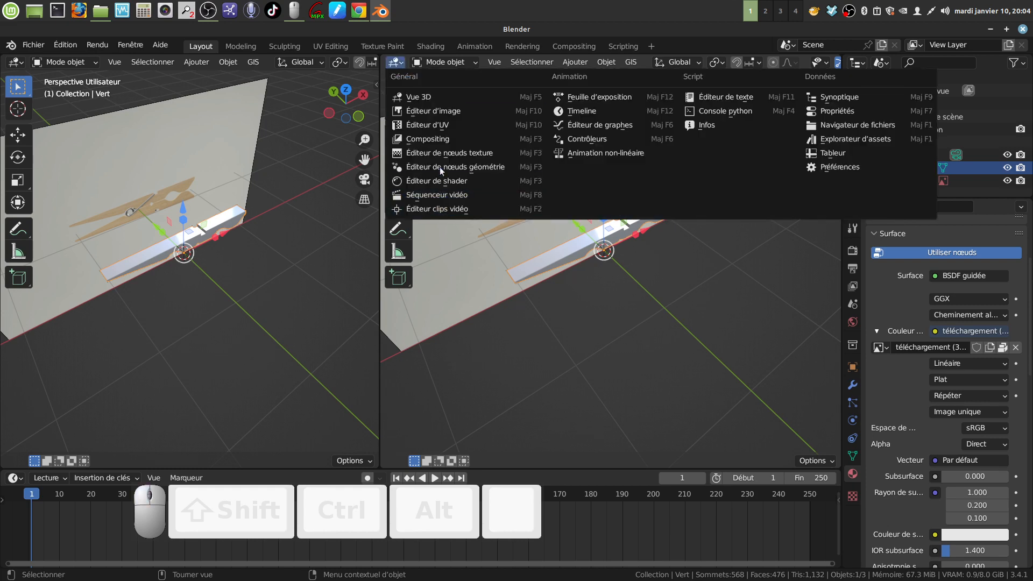
{"action": "left_click", "coordinate": [453, 123]}
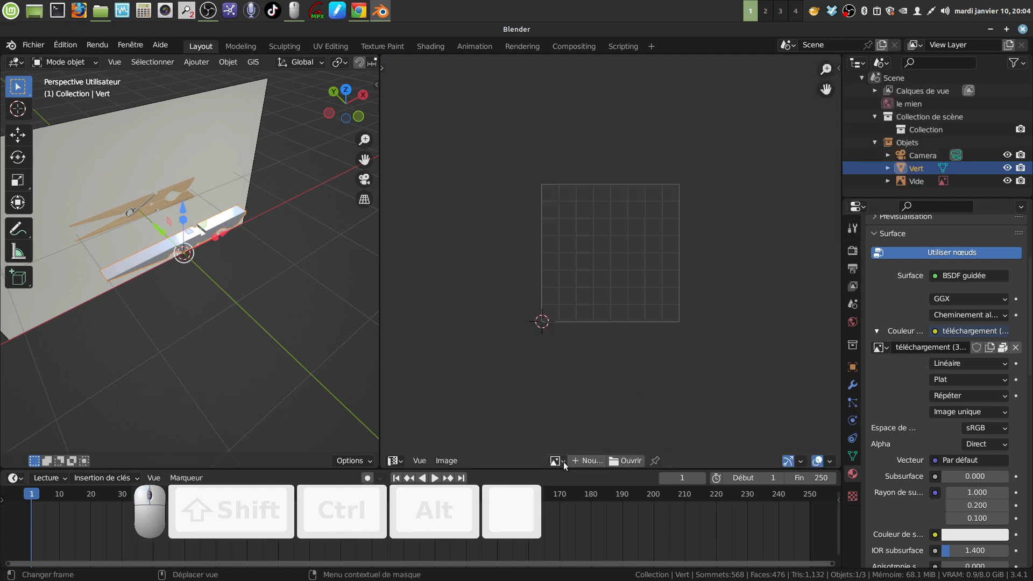
{"action": "left_click", "coordinate": [564, 462]}
{"action": "left_click", "coordinate": [626, 354]}
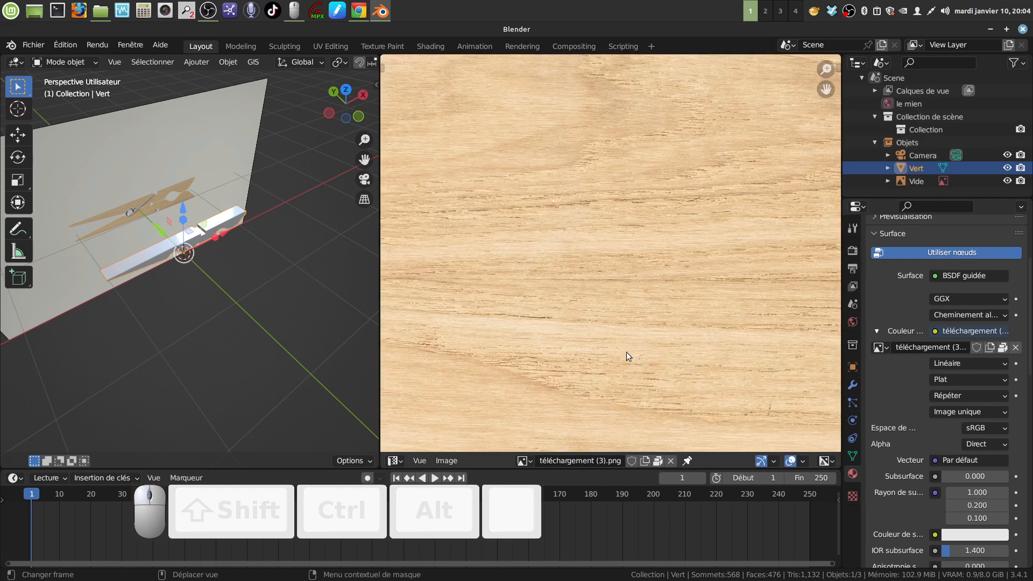
{"action": "scroll", "coordinate": [637, 355], "scroll_direction": "down", "scroll_amount": 4}
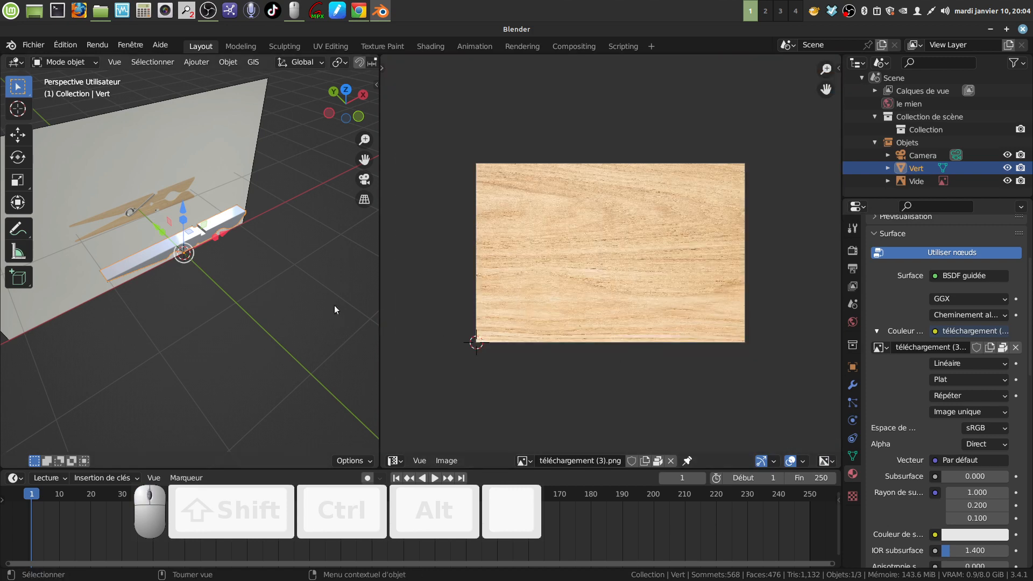
Widen the 3D viewport, return the piece to Edit Mode and unwrap its selected faces with standard Unwrap
{"action": "middle_click_drag", "start_coordinate": [174, 259], "coordinate": [164, 255]}
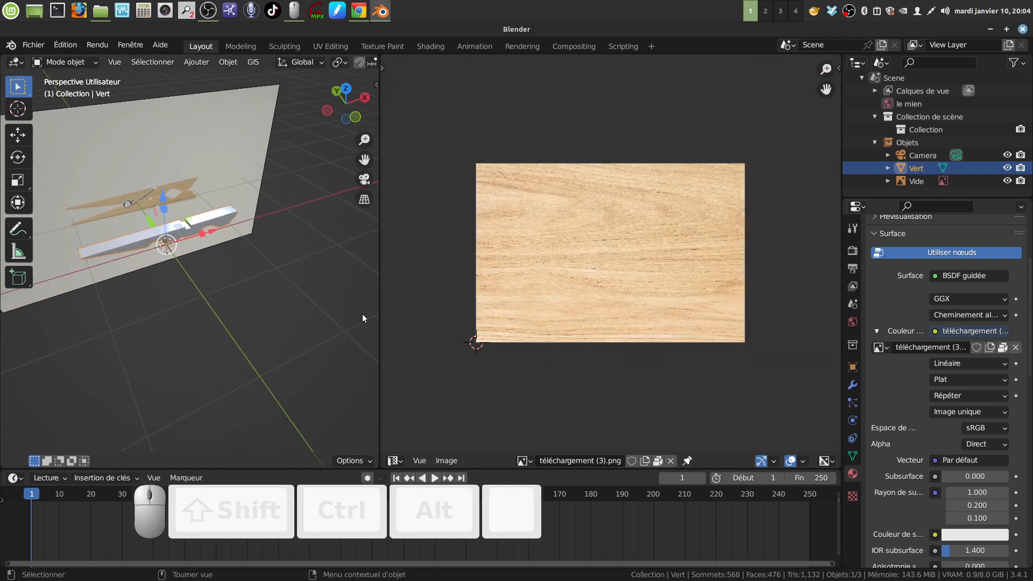
{"action": "left_click_drag", "start_coordinate": [379, 302], "coordinate": [378, 300]}
{"action": "left_click_drag", "start_coordinate": [466, 287], "coordinate": [463, 287]}
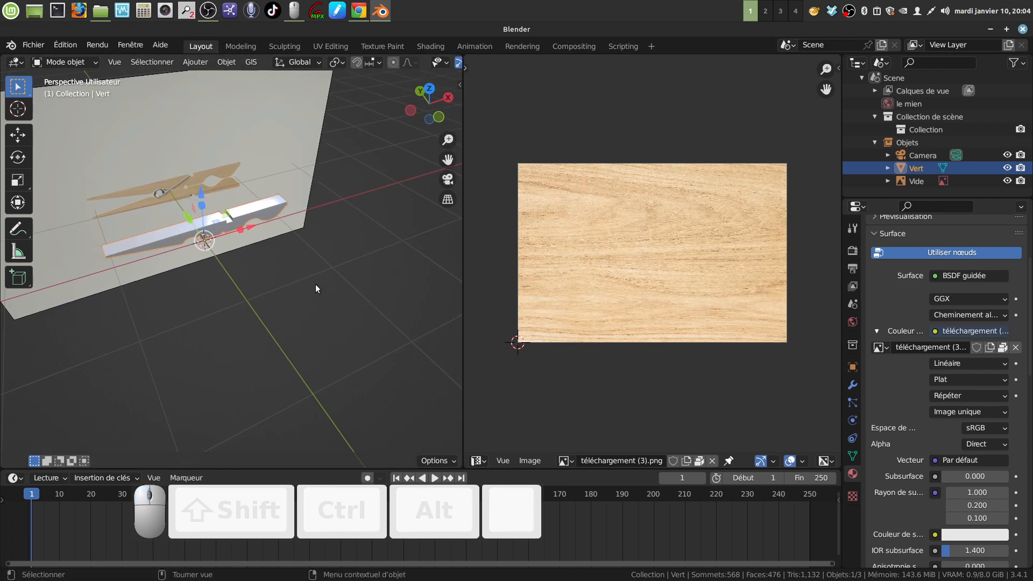
{"action": "middle_click_drag", "start_coordinate": [317, 285], "coordinate": [305, 311], "text": "shift"}
{"action": "scroll", "coordinate": [321, 303], "scroll_direction": "up", "scroll_amount": 3}
{"action": "key", "text": "Tab"}
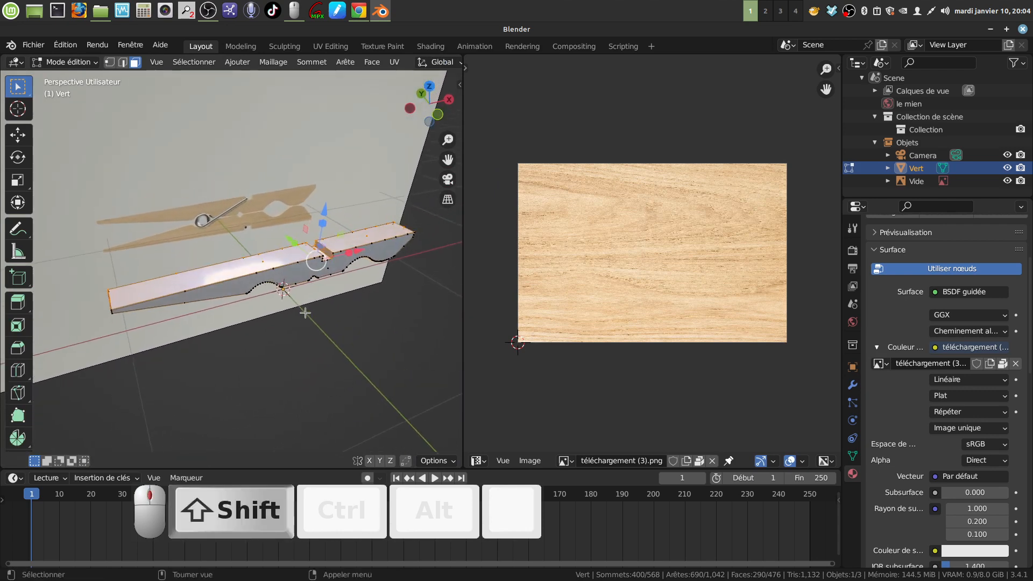
{"action": "key", "text": "u"}
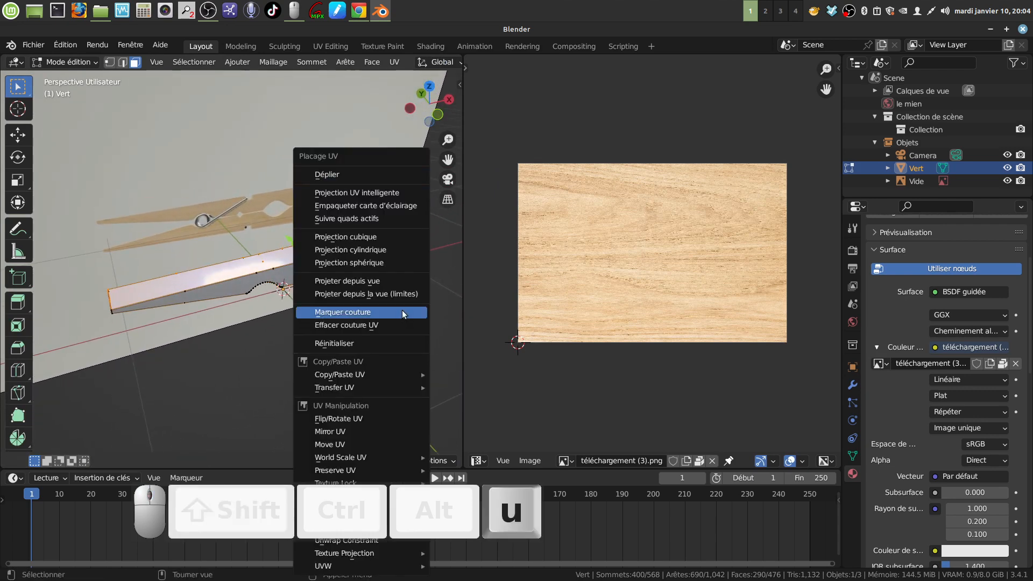
{"action": "left_click", "coordinate": [325, 173]}
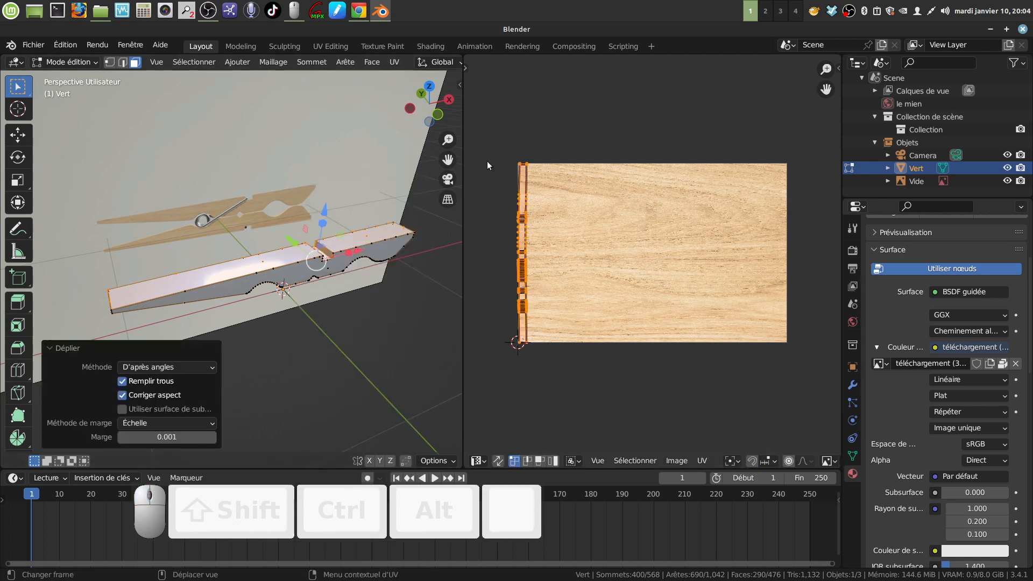
Rotate the unwrapped UV island by 90° so it runs along the wood grain
{"action": "left_click_drag", "start_coordinate": [506, 153], "coordinate": [538, 350]}
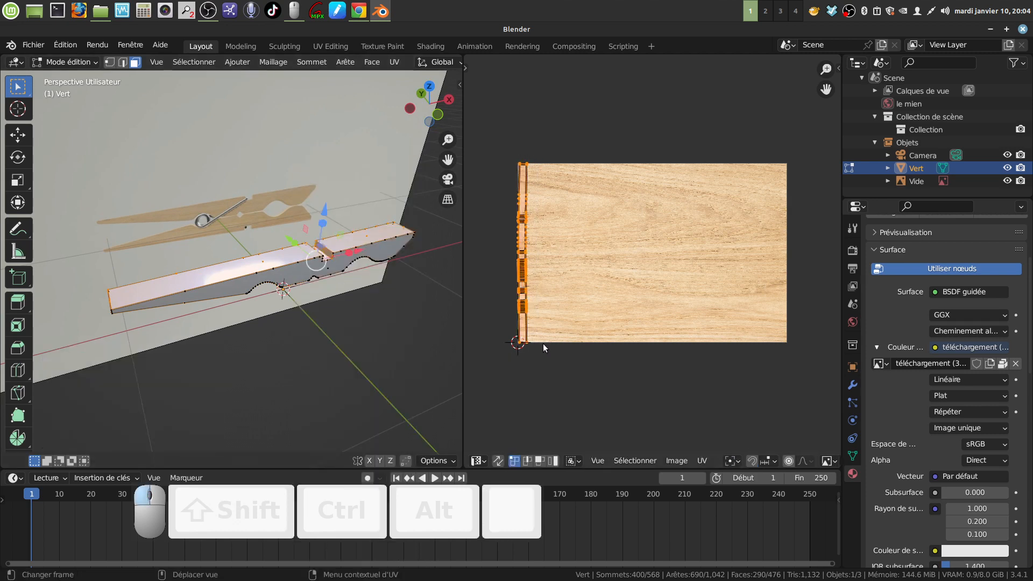
{"action": "middle_click_drag", "start_coordinate": [543, 344], "coordinate": [594, 314]}
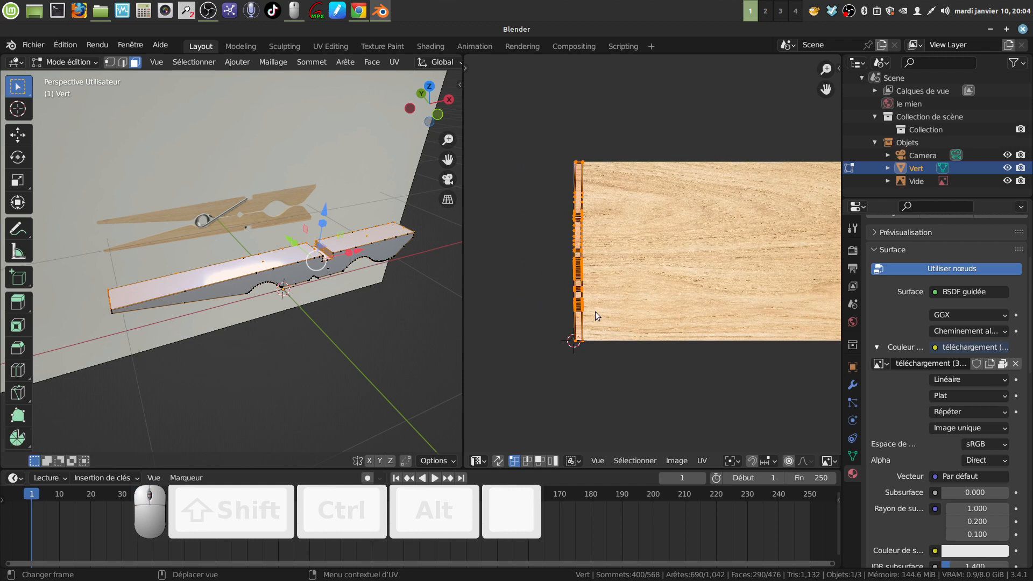
{"action": "key", "text": "r"}
{"action": "key", "text": "KP_9"}
{"action": "key", "text": "KP_0"}
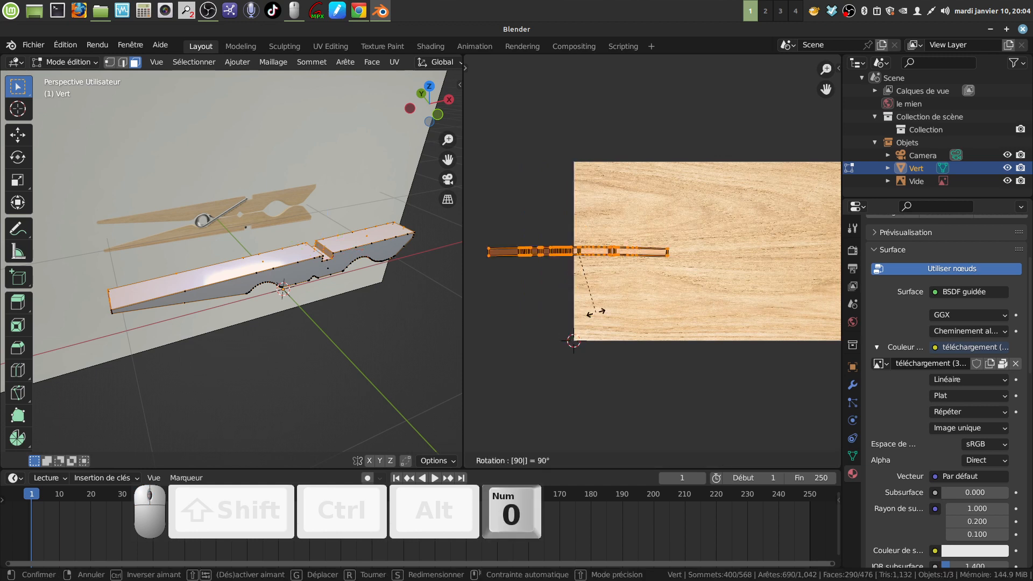
{"action": "left_click", "coordinate": [595, 311]}
Scale the UV island uniformly by about 3, aligning its end with the edge of the wood image
{"action": "scroll", "coordinate": [637, 307], "scroll_direction": "down", "scroll_amount": 2}
{"action": "key", "text": "s"}
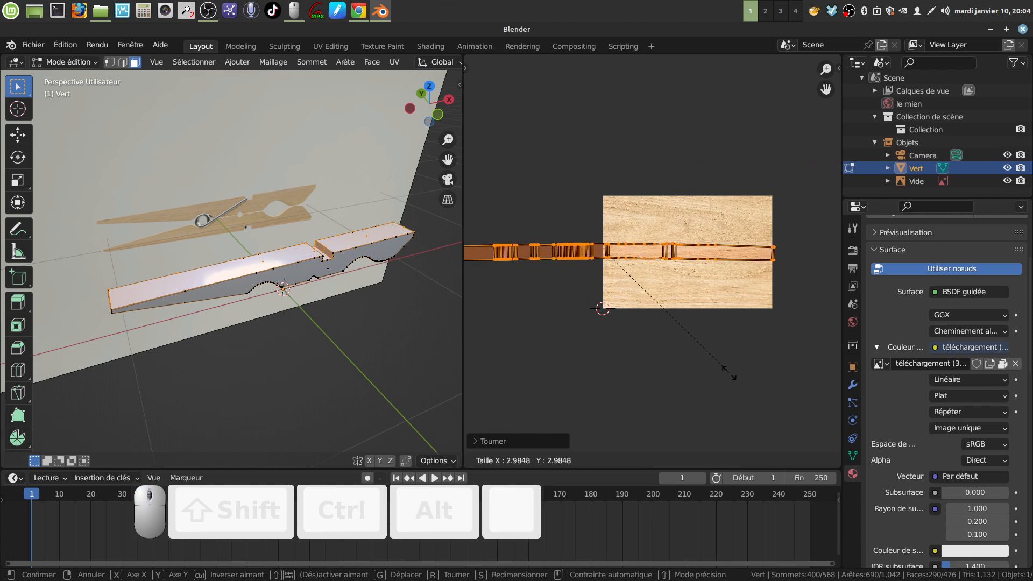
{"action": "left_click", "coordinate": [712, 322]}
{"action": "scroll", "coordinate": [701, 322], "scroll_direction": "up", "scroll_amount": 1}
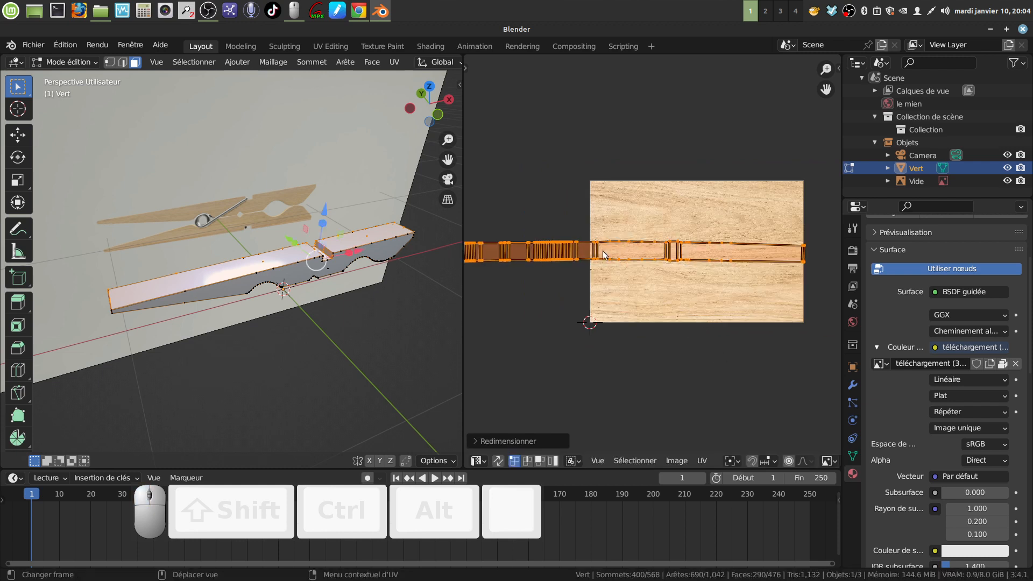
{"action": "scroll", "coordinate": [597, 261], "scroll_direction": "down", "scroll_amount": 1}
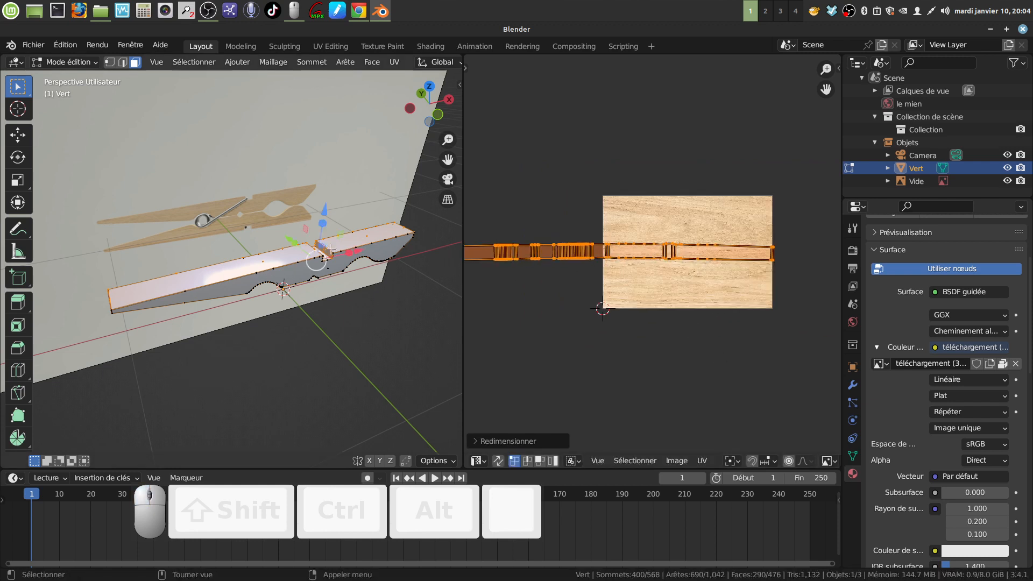
Nudge the UV island slightly so its end lies just inside the edge of the wood image
{"action": "middle_click_drag", "start_coordinate": [687, 303], "coordinate": [701, 304]}
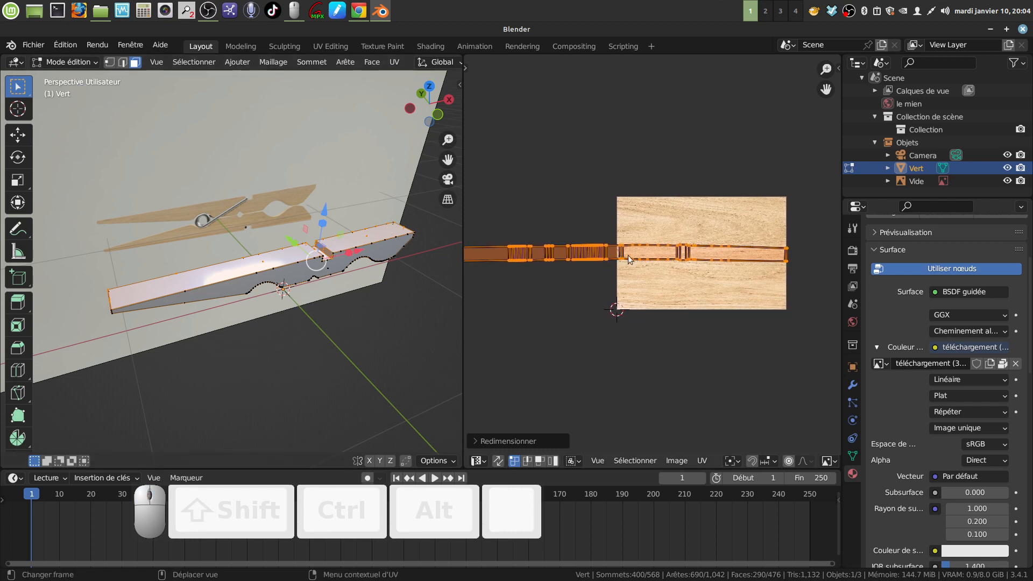
{"action": "key", "text": "g"}
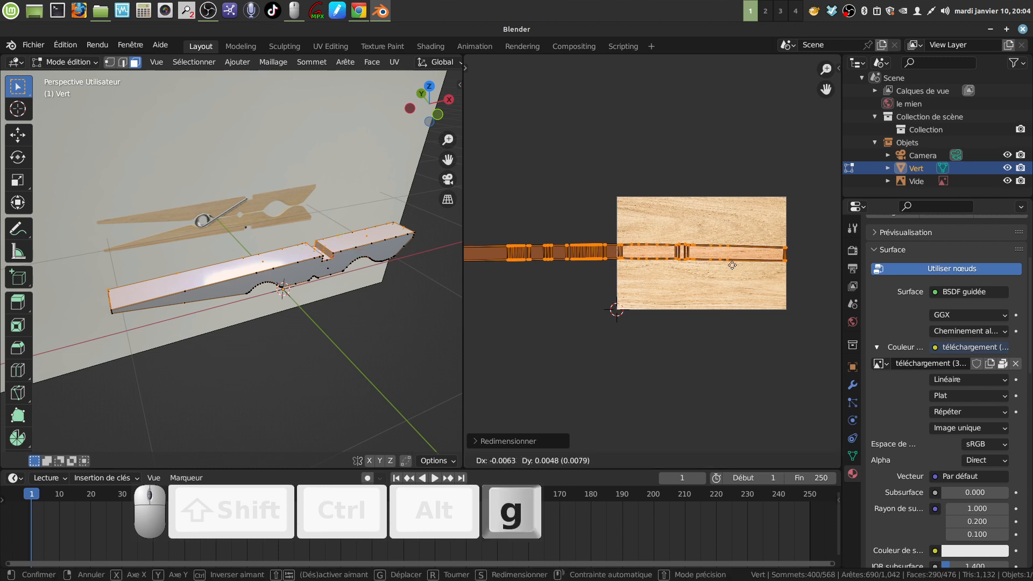
{"action": "left_click", "coordinate": [731, 264]}
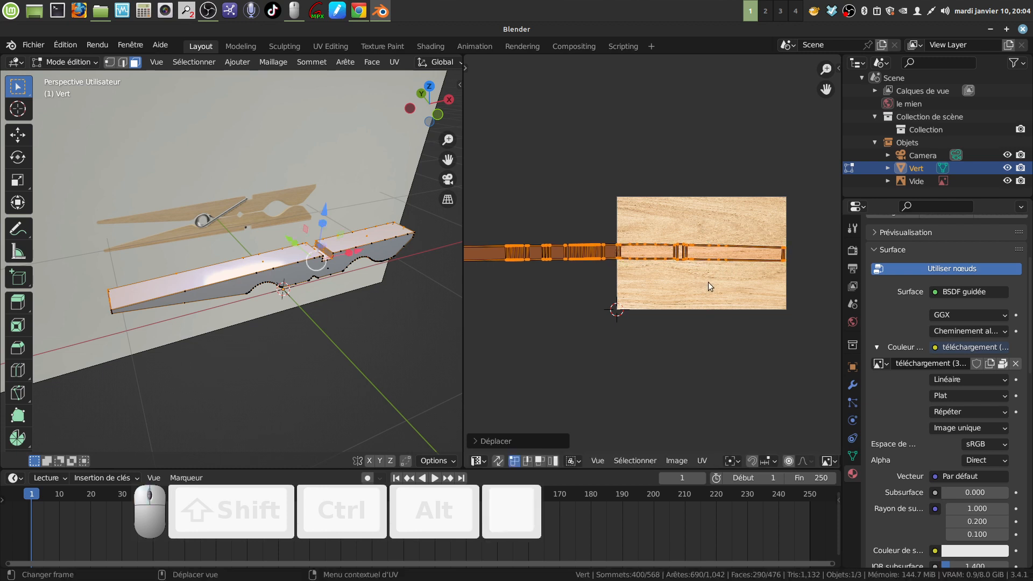
Stretch the UV island slightly along the Y axis
{"action": "key", "text": "s"}
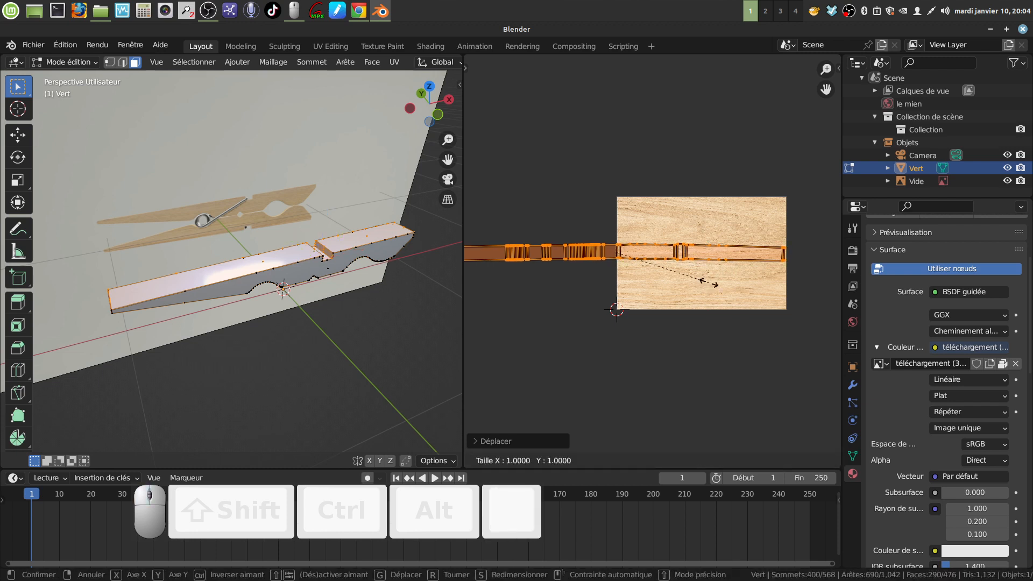
{"action": "key", "text": "y"}
{"action": "left_click", "coordinate": [692, 311]}
{"action": "scroll", "coordinate": [630, 311], "scroll_direction": "down", "scroll_amount": 3}
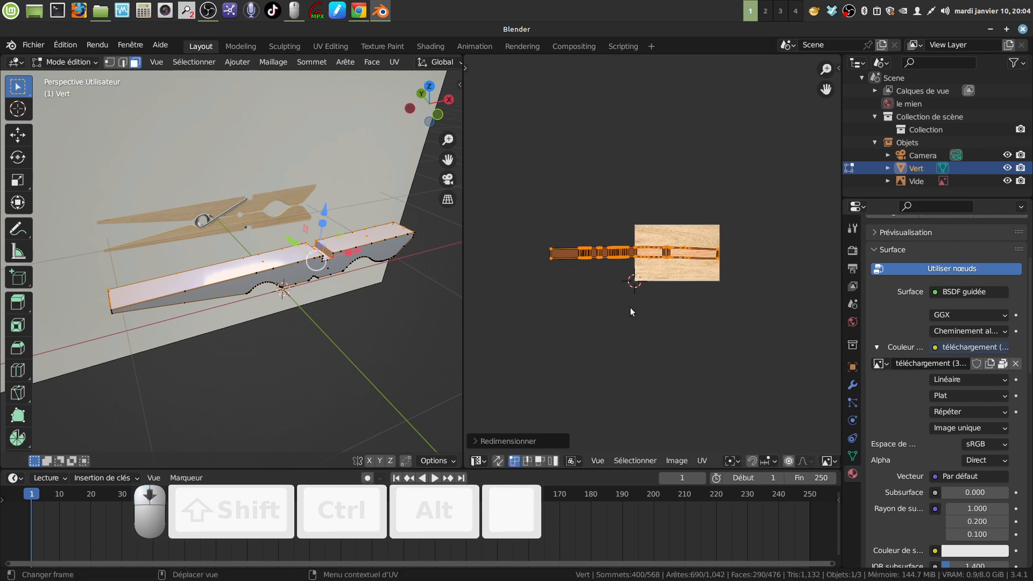
{"action": "middle_click_drag", "start_coordinate": [299, 299], "coordinate": [299, 289]}
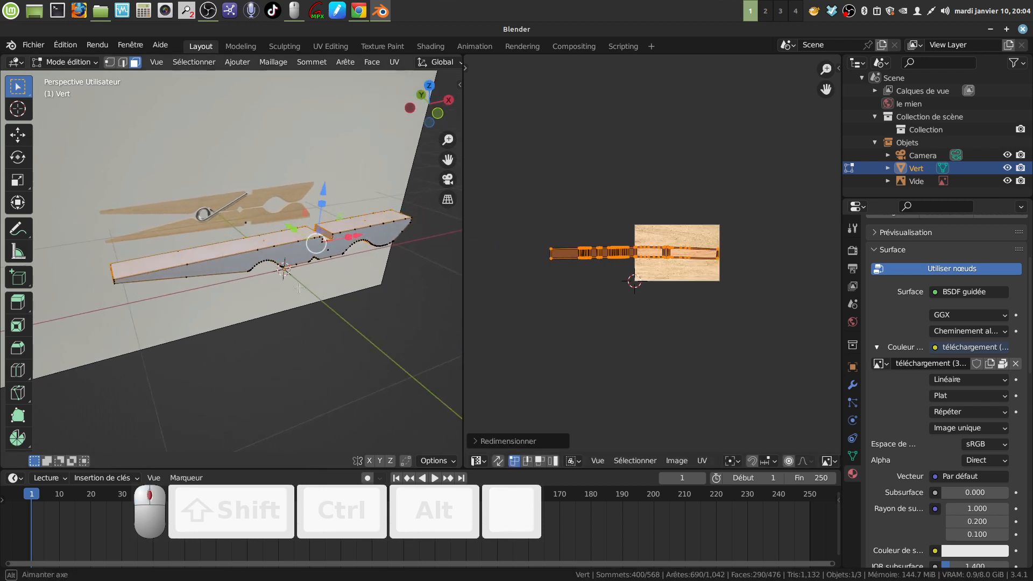
Invert the face selection to get the clothespin half's remaining side faces and unwrap them
{"action": "left_click_drag", "start_coordinate": [463, 327], "coordinate": [515, 323]}
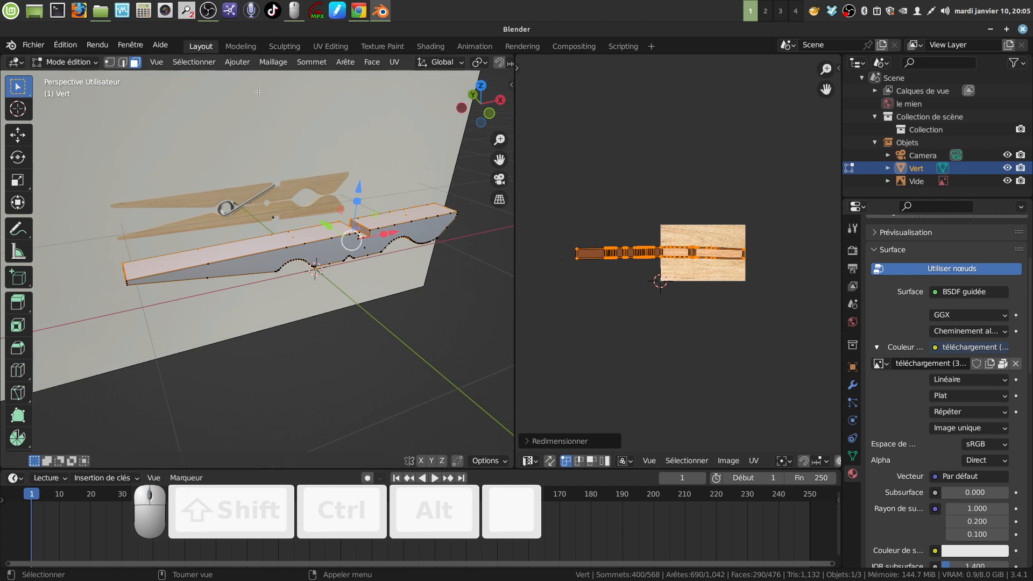
{"action": "left_click", "coordinate": [191, 65]}
{"action": "left_click", "coordinate": [202, 100]}
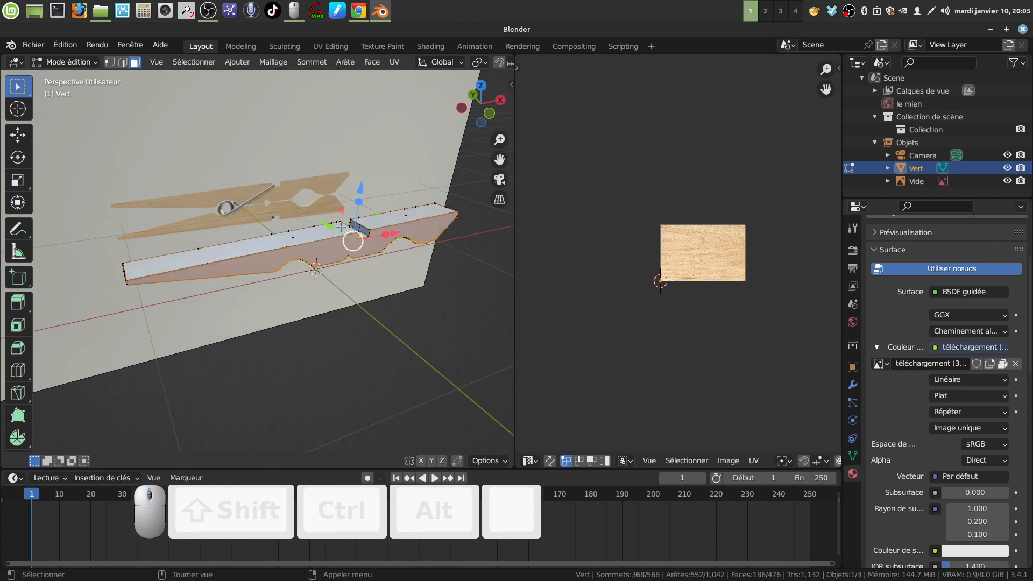
{"action": "key", "text": "u"}
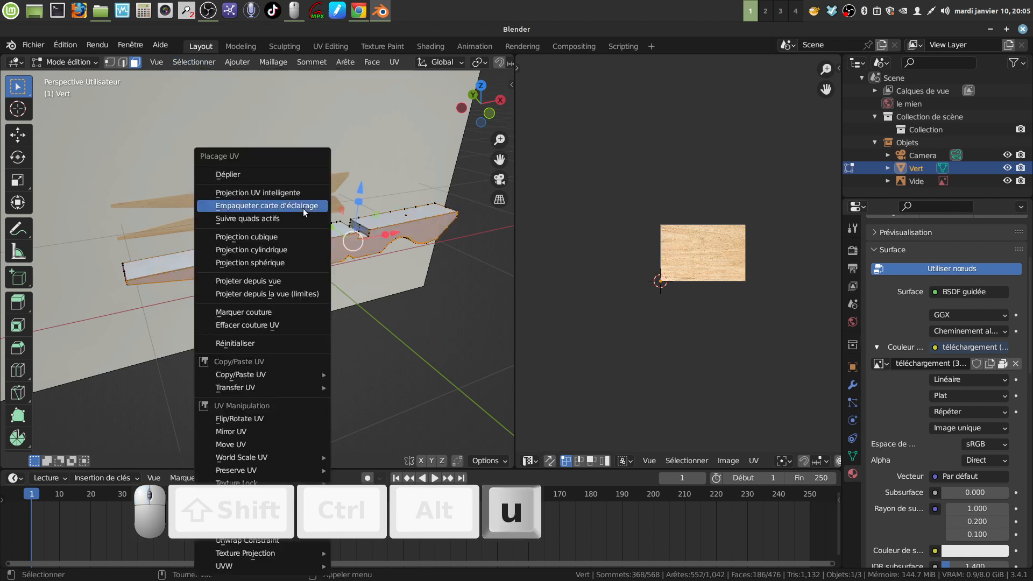
{"action": "left_click", "coordinate": [263, 179]}
Select all UVs of the side faces and rotate them by 90° so they follow the wood grain
{"action": "scroll", "coordinate": [628, 318], "scroll_direction": "up", "scroll_amount": 4}
{"action": "left_click_drag", "start_coordinate": [594, 137], "coordinate": [682, 373]}
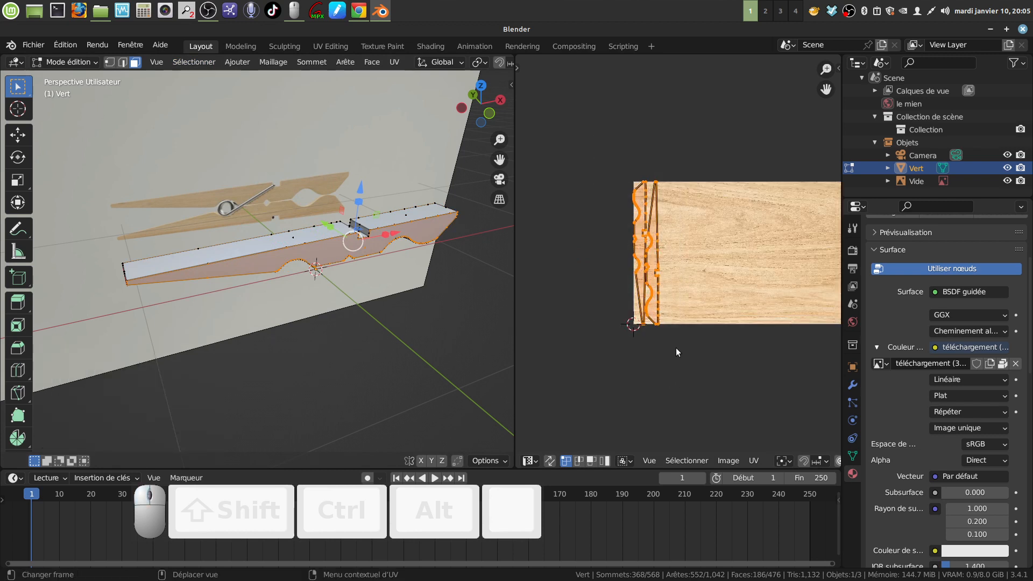
{"action": "type", "text": "r90"}
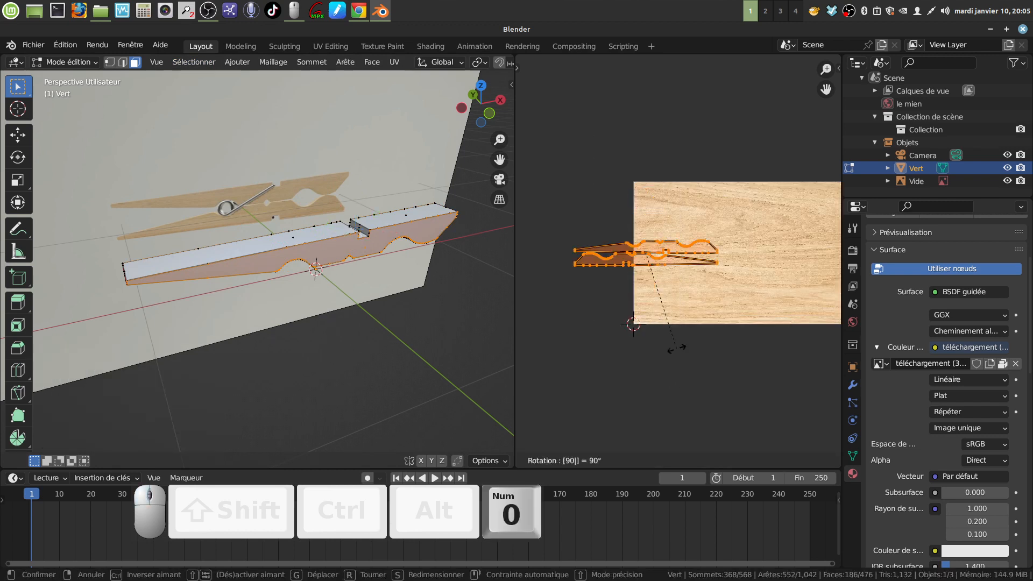
{"action": "key", "text": "Return"}
{"action": "middle_click_drag", "start_coordinate": [675, 344], "coordinate": [635, 325]}
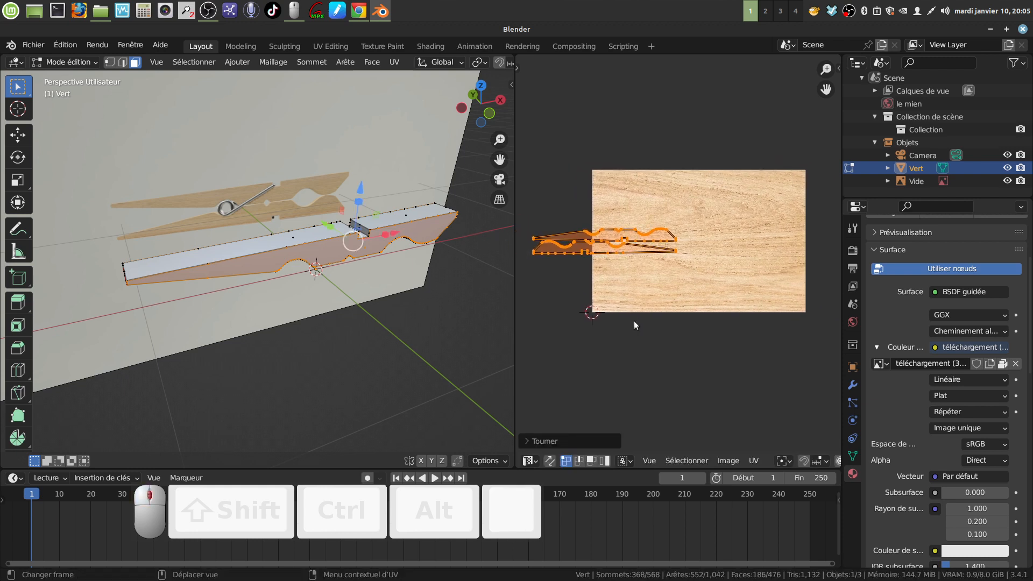
Move the side-face UV islands onto the middle of the wood image and scale them uniformly by about 1.43
{"action": "key", "text": "g"}
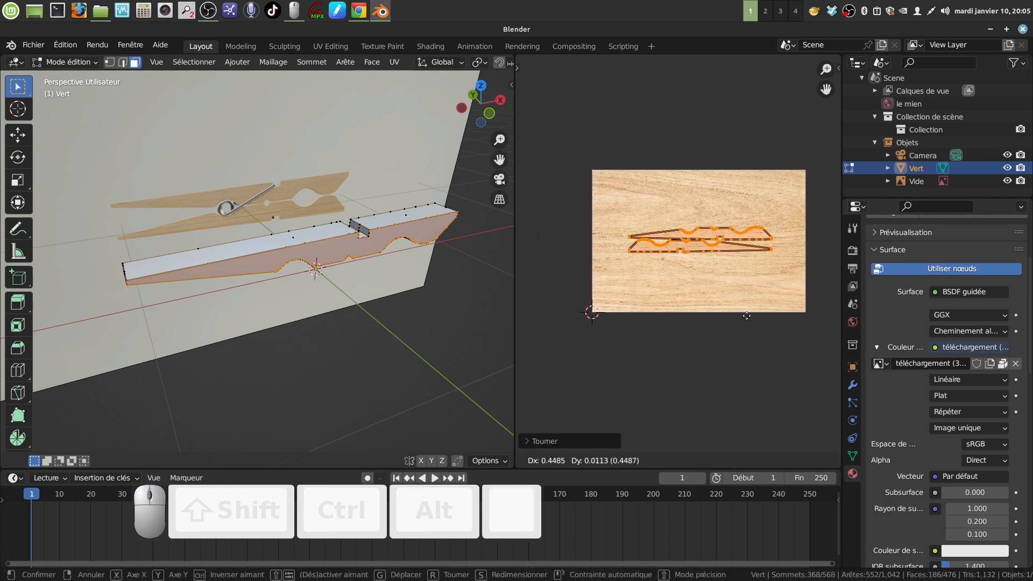
{"action": "left_click", "coordinate": [746, 318]}
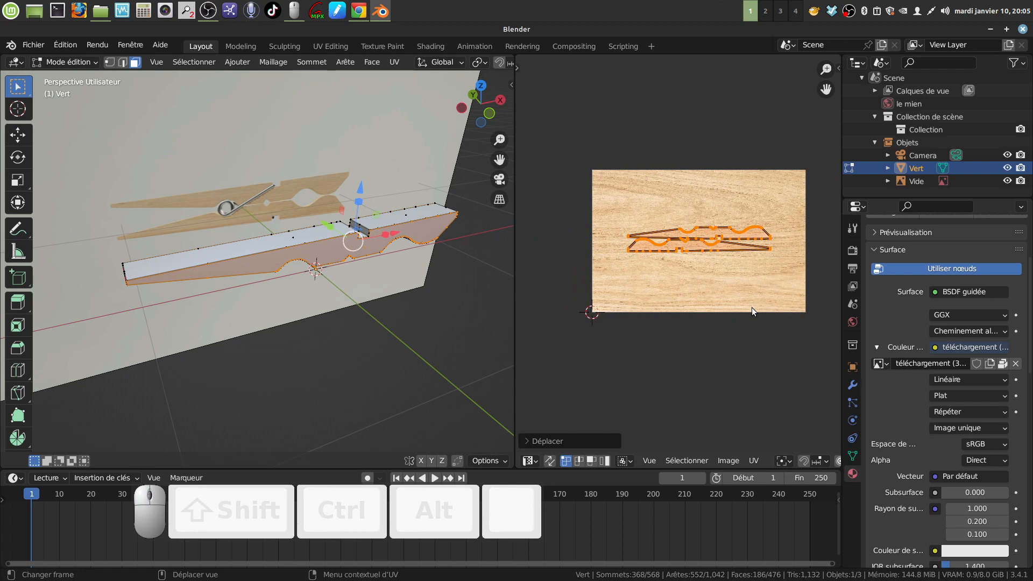
{"action": "key", "text": "s"}
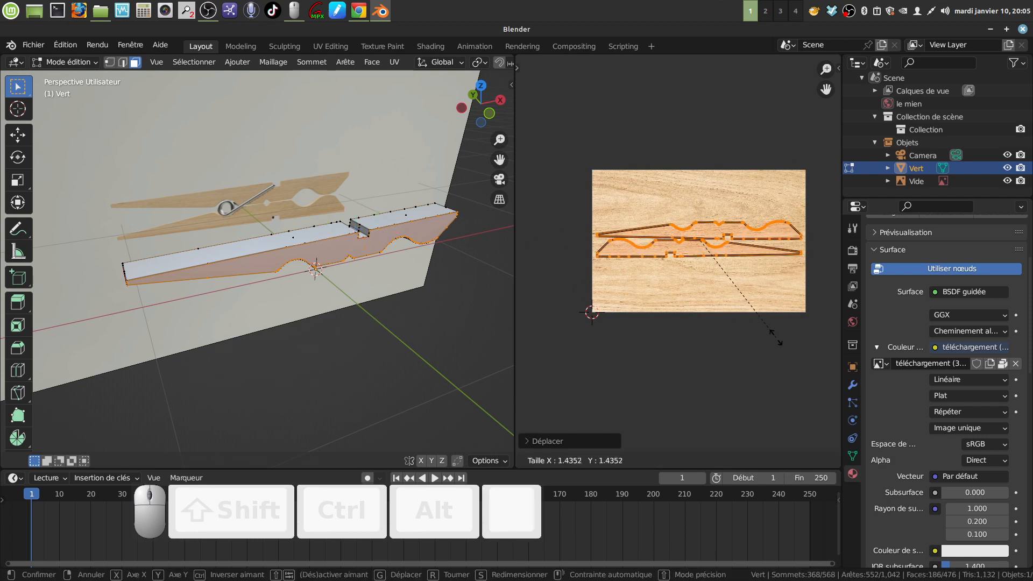
{"action": "left_click", "coordinate": [776, 338]}
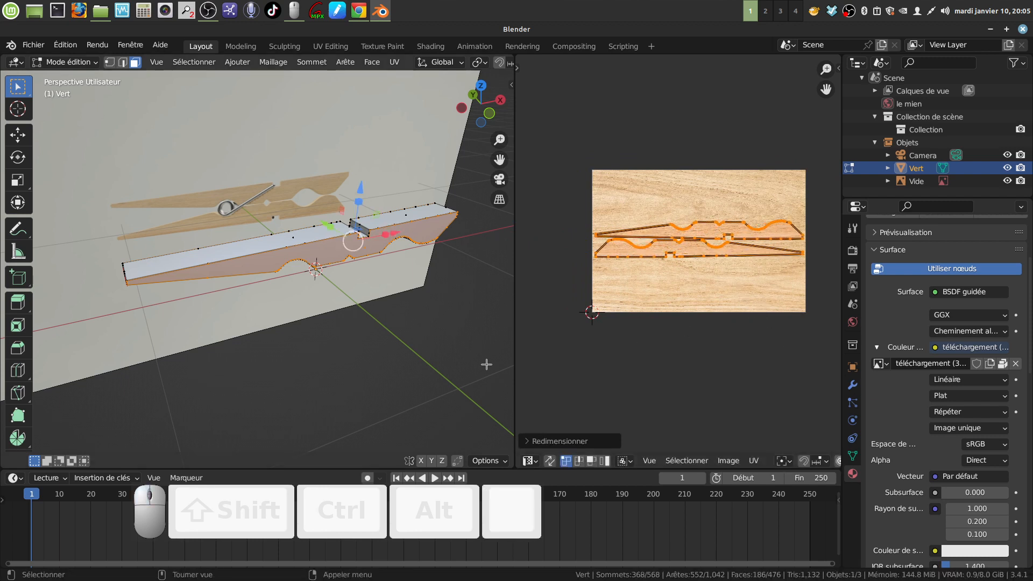
Enlarge the 3D viewport, return to Object Mode, and inspect the wood texture on the clothespin half in rendered shading
{"action": "left_click_drag", "start_coordinate": [516, 340], "coordinate": [669, 340]}
{"action": "scroll", "coordinate": [589, 350], "scroll_direction": "down", "scroll_amount": 5}
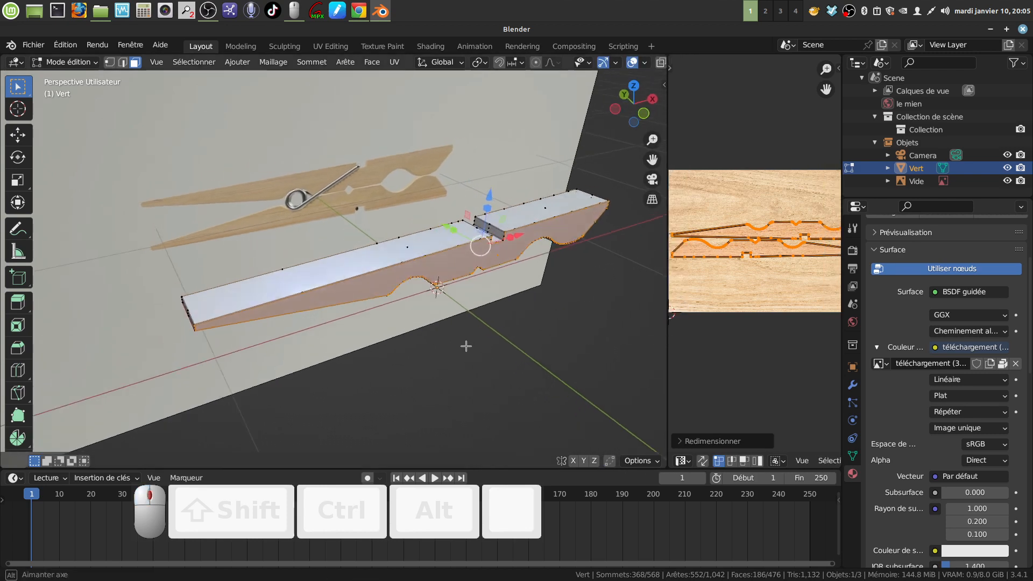
{"action": "scroll", "coordinate": [451, 336], "scroll_direction": "up", "scroll_amount": 4}
{"action": "middle_click_drag", "start_coordinate": [445, 332], "coordinate": [392, 321], "text": "shift"}
{"action": "key", "text": "Tab"}
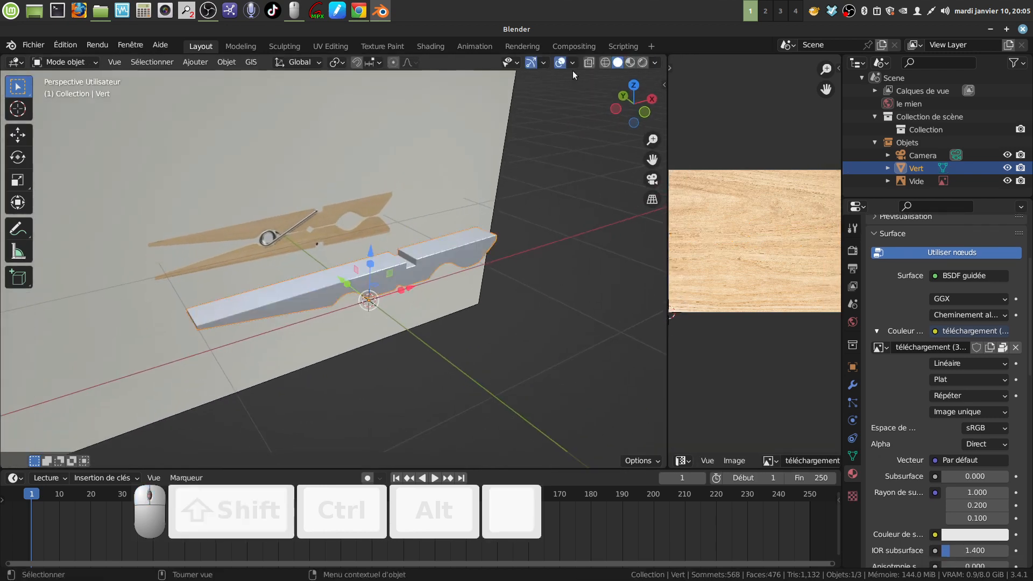
{"action": "left_click", "coordinate": [642, 63]}
{"action": "scroll", "coordinate": [444, 254], "scroll_direction": "up", "scroll_amount": 3}
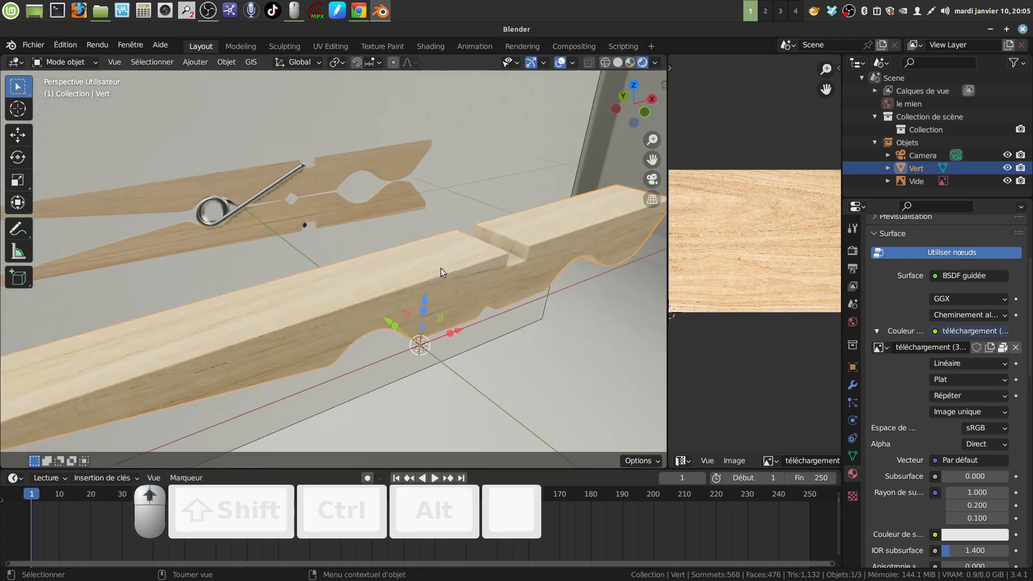
{"action": "mouse_move", "coordinate": [441, 268]}
{"action": "middle_mouse_down"}
{"action": "mouse_move", "coordinate": [449, 219]}
{"action": "mouse_move", "coordinate": [509, 176]}
{"action": "mouse_move", "coordinate": [541, 196]}
{"action": "mouse_move", "coordinate": [523, 240]}
{"action": "mouse_move", "coordinate": [455, 274]}
{"action": "mouse_move", "coordinate": [371, 245]}
{"action": "mouse_move", "coordinate": [351, 208]}
{"action": "mouse_move", "coordinate": [386, 187]}
{"action": "mouse_move", "coordinate": [431, 220]}
{"action": "mouse_move", "coordinate": [405, 257]}
{"action": "mouse_move", "coordinate": [274, 247]}
{"action": "mouse_move", "coordinate": [288, 219]}
{"action": "mouse_move", "coordinate": [418, 225]}
{"action": "mouse_move", "coordinate": [433, 248]}
{"action": "mouse_move", "coordinate": [388, 267]}
{"action": "mouse_move", "coordinate": [413, 205]}
{"action": "mouse_move", "coordinate": [427, 241]}
{"action": "mouse_move", "coordinate": [408, 269]}
{"action": "middle_mouse_up"}
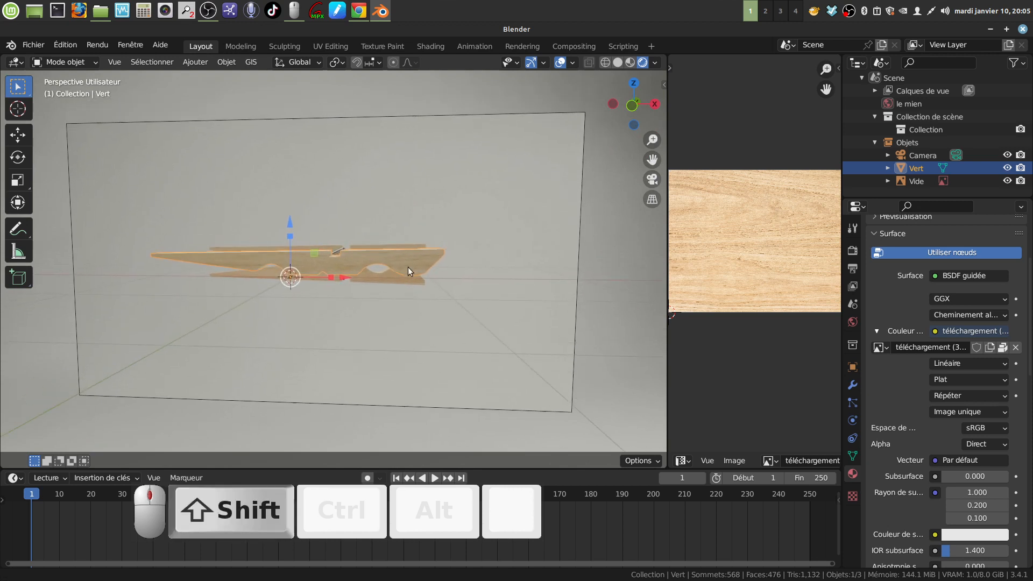
Delete the clothespin reference image from the scene
{"action": "left_click", "coordinate": [518, 293]}
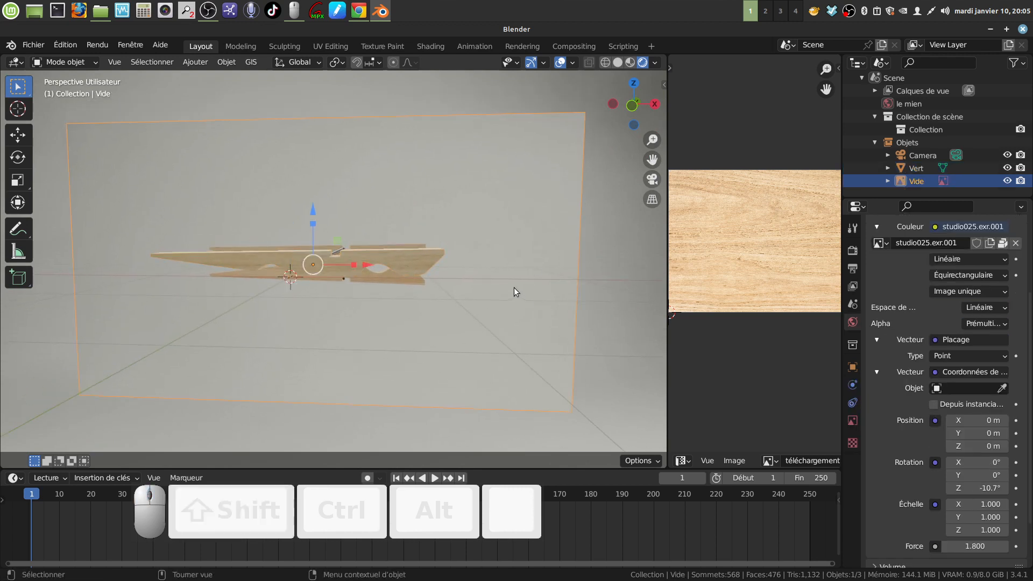
{"action": "key", "text": "x"}
{"action": "left_click", "coordinate": [514, 287]}
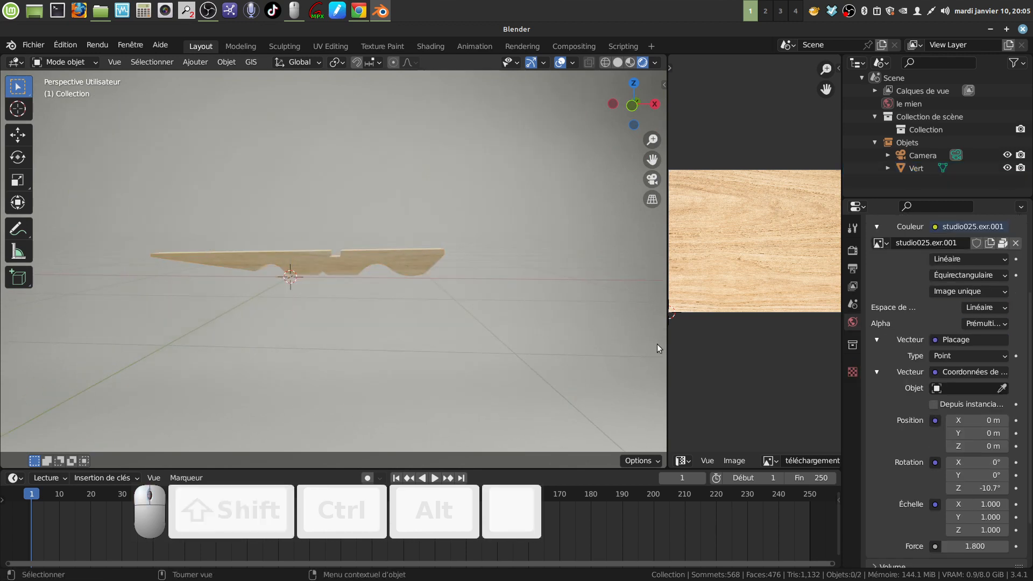
Join the two editor areas, replacing the UV editor with a full-width 3D viewport
{"action": "right_click", "coordinate": [666, 340]}
{"action": "left_click", "coordinate": [622, 369]}
{"action": "left_click", "coordinate": [698, 364]}
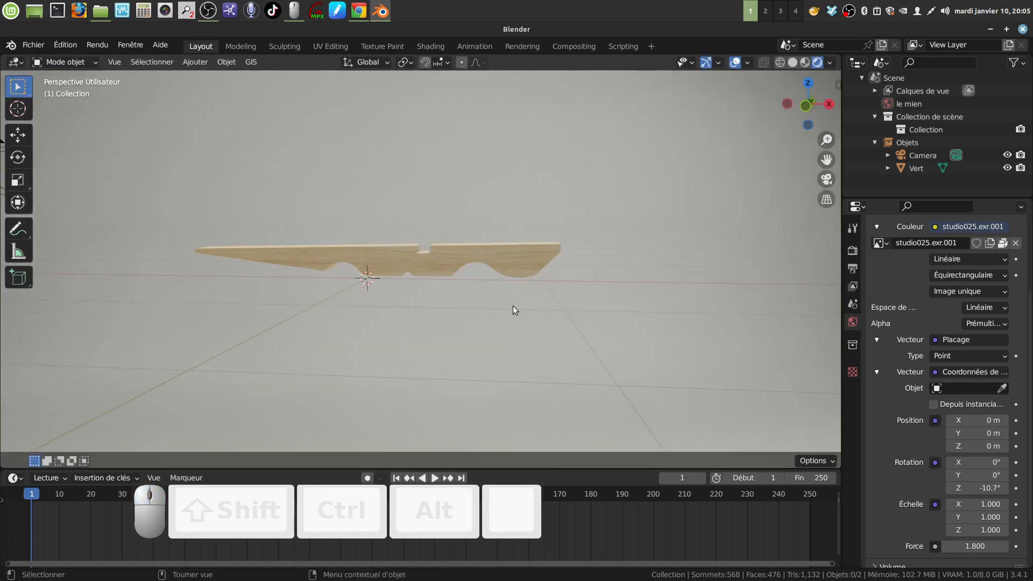
Duplicate the clothespin half in place, working in the front orthographic view
{"action": "key", "text": "KP_1"}
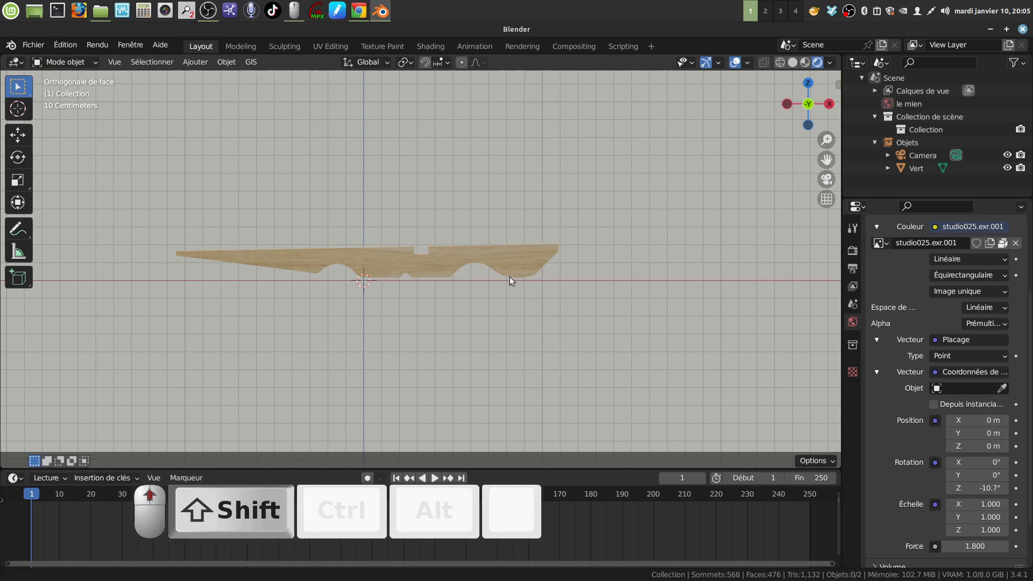
{"action": "middle_click_drag", "start_coordinate": [510, 279], "coordinate": [533, 274], "text": "shift"}
{"action": "left_click", "coordinate": [415, 259]}
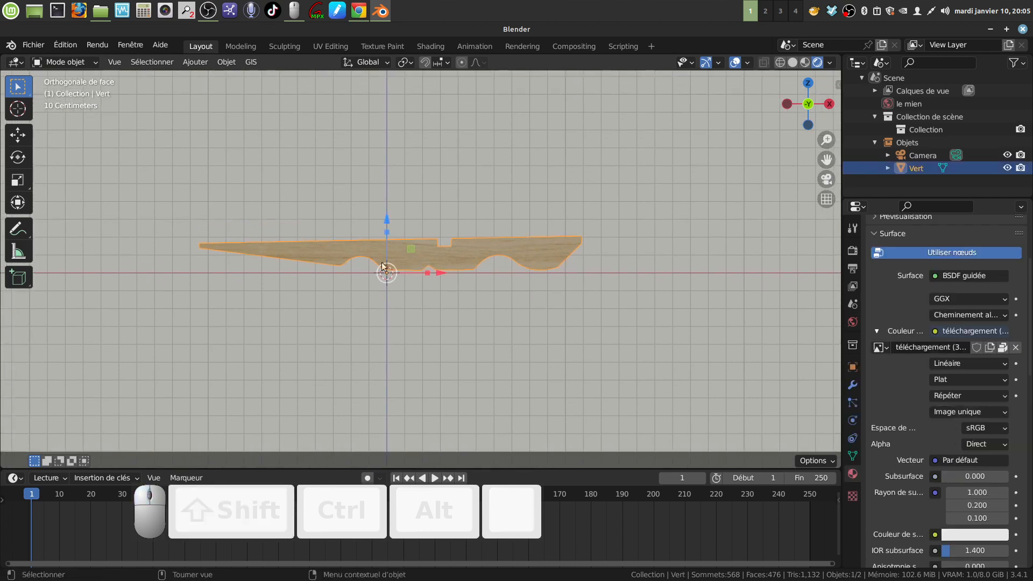
{"action": "key", "text": "shift+d"}
{"action": "left_click", "coordinate": [481, 328]}
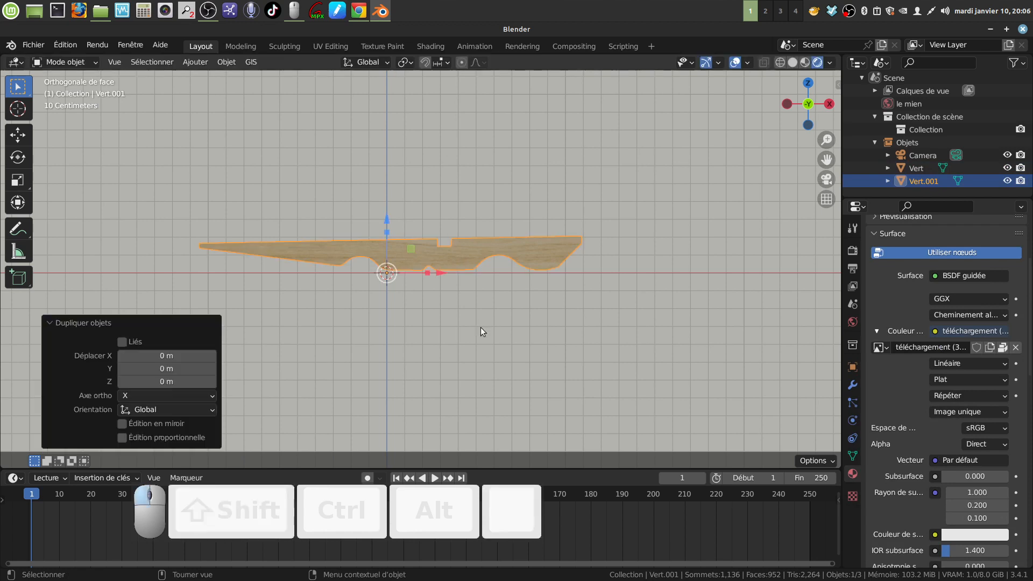
Rotate the duplicated half by 90° around the global X axis and start another rotation
{"action": "type", "text": "rx"}
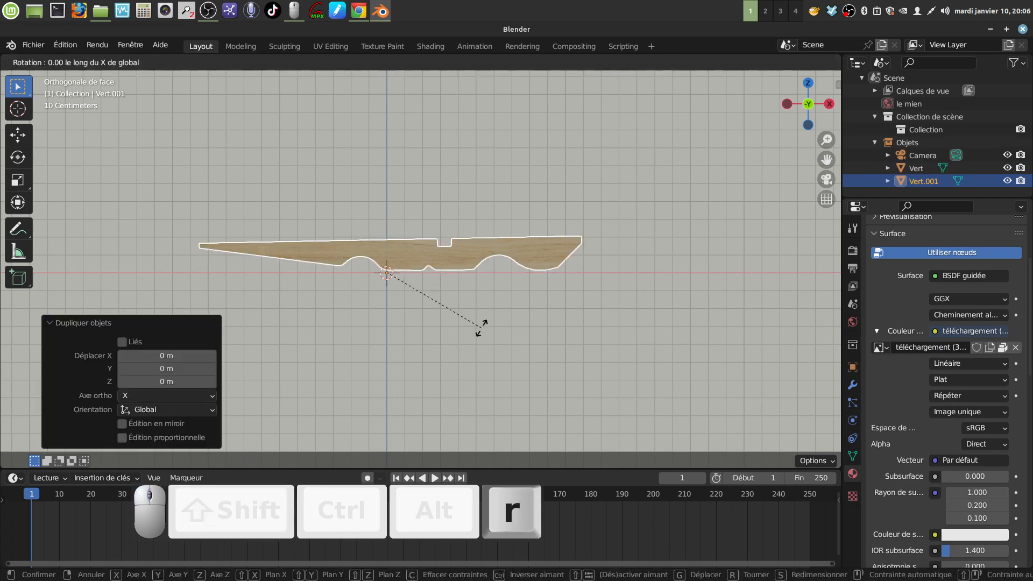
{"action": "type", "text": "90"}
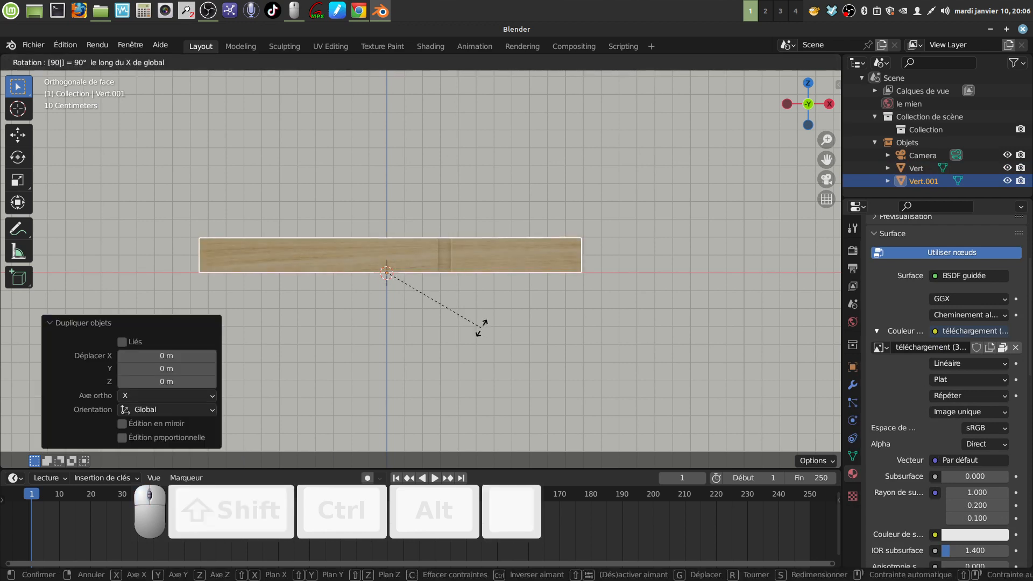
{"action": "left_click", "coordinate": [481, 327]}
{"action": "type", "text": "r"}
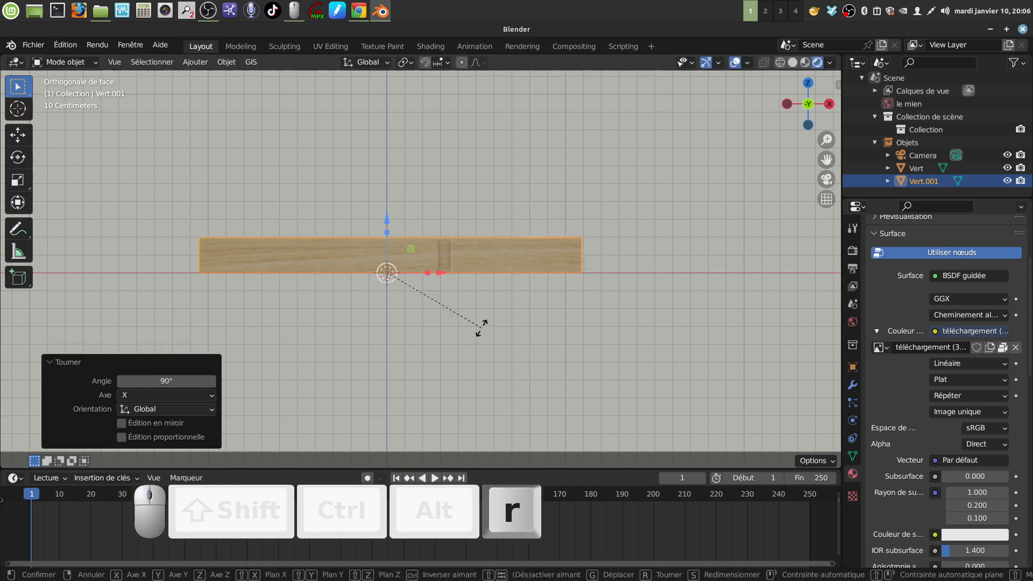
Rotate the duplicated clothespin half by 90° around the global X axis so it mirrors the upper half
{"action": "type", "text": "x90"}
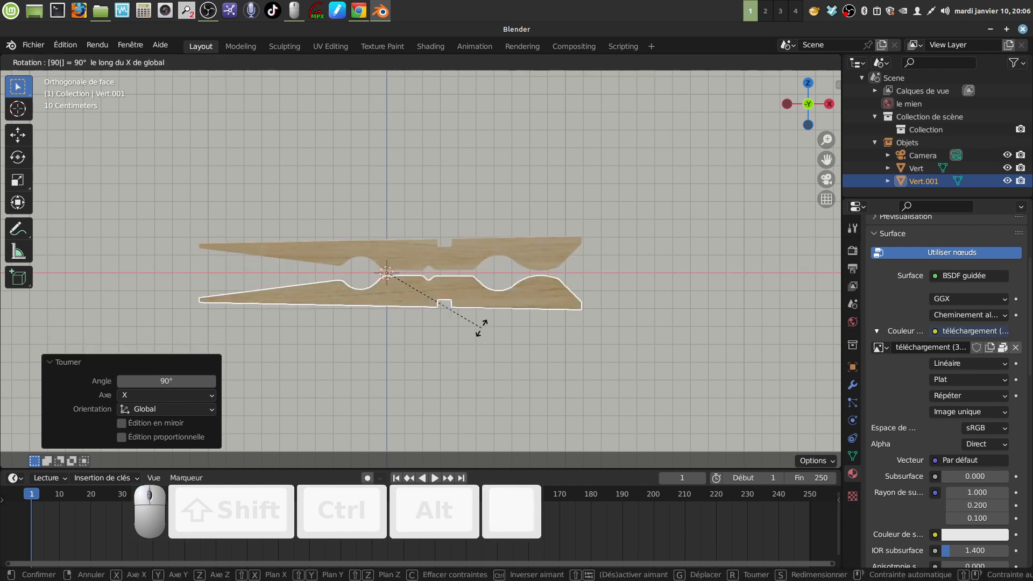
{"action": "left_click", "coordinate": [482, 329]}
{"action": "scroll", "coordinate": [480, 327], "scroll_direction": "up", "scroll_amount": 2}
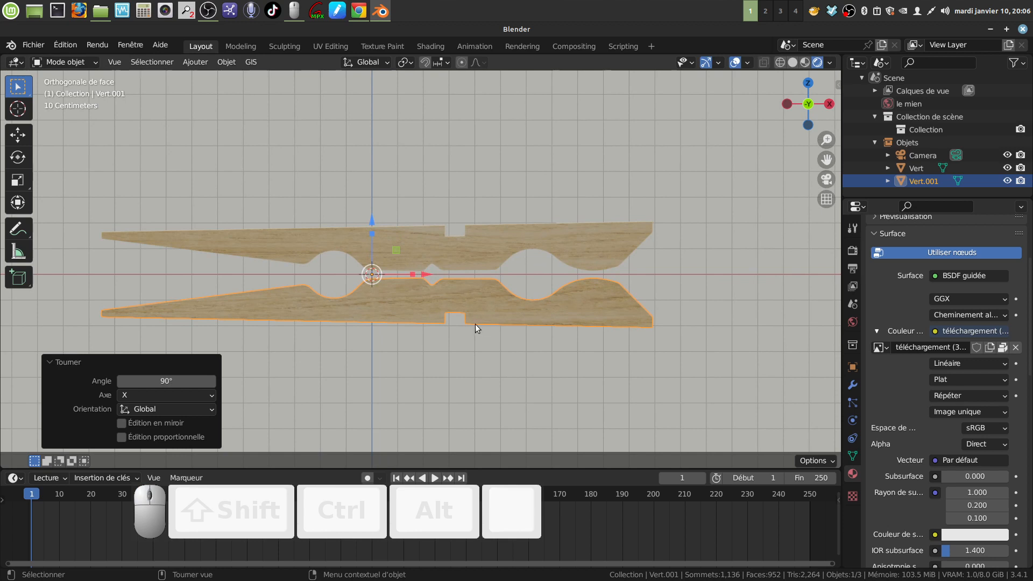
Move the lower clothespin half along the Z axis until it nearly meets the upper half
{"action": "middle_click_drag", "start_coordinate": [476, 324], "coordinate": [496, 323], "text": "shift"}
{"action": "left_click_drag", "start_coordinate": [386, 212], "coordinate": [349, 200]}
{"action": "scroll", "coordinate": [557, 405], "scroll_direction": "up", "scroll_amount": 4}
{"action": "scroll", "coordinate": [586, 322], "scroll_direction": "down", "scroll_amount": 2}
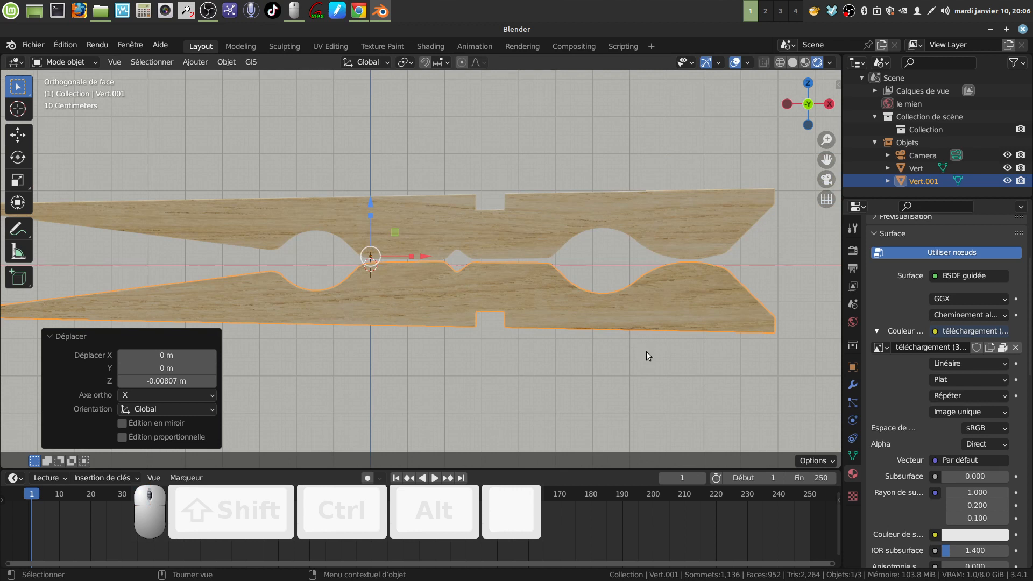
Try to rotate the lower half by about -0.18° in the front view, and undo that rotation
{"action": "key", "text": "r"}
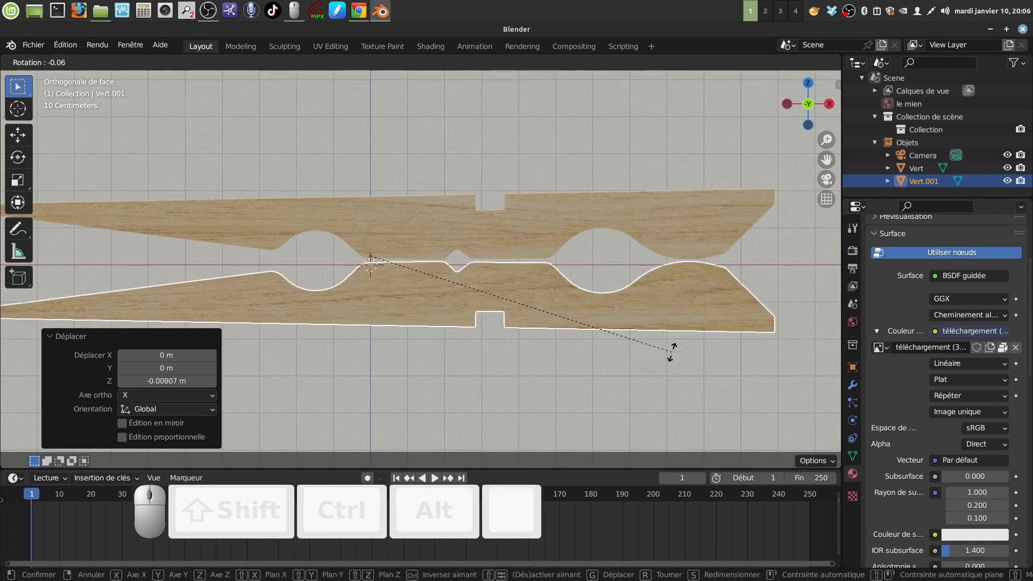
{"action": "left_click", "coordinate": [673, 354]}
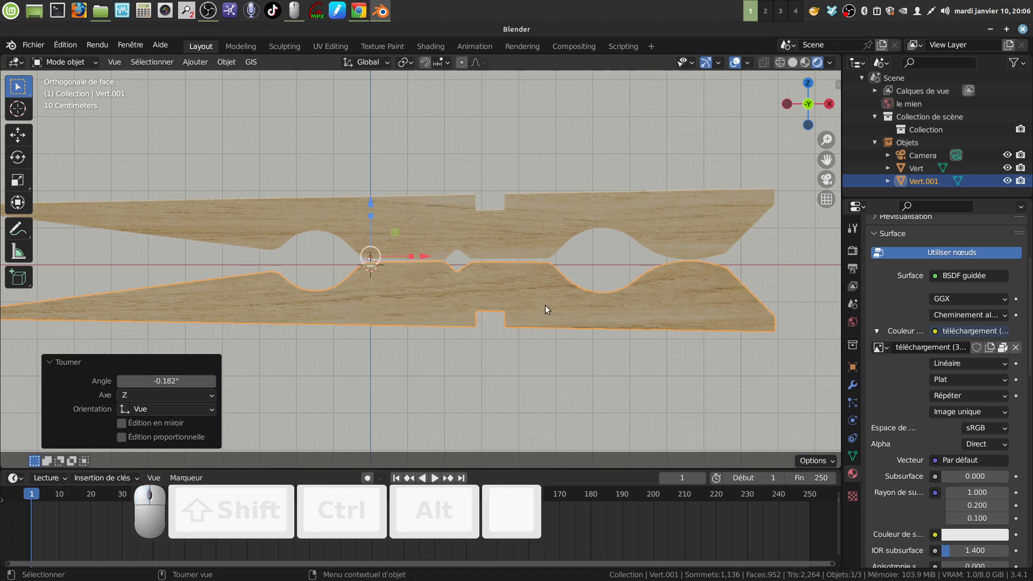
{"action": "scroll", "coordinate": [682, 359], "scroll_direction": "up", "scroll_amount": 1}
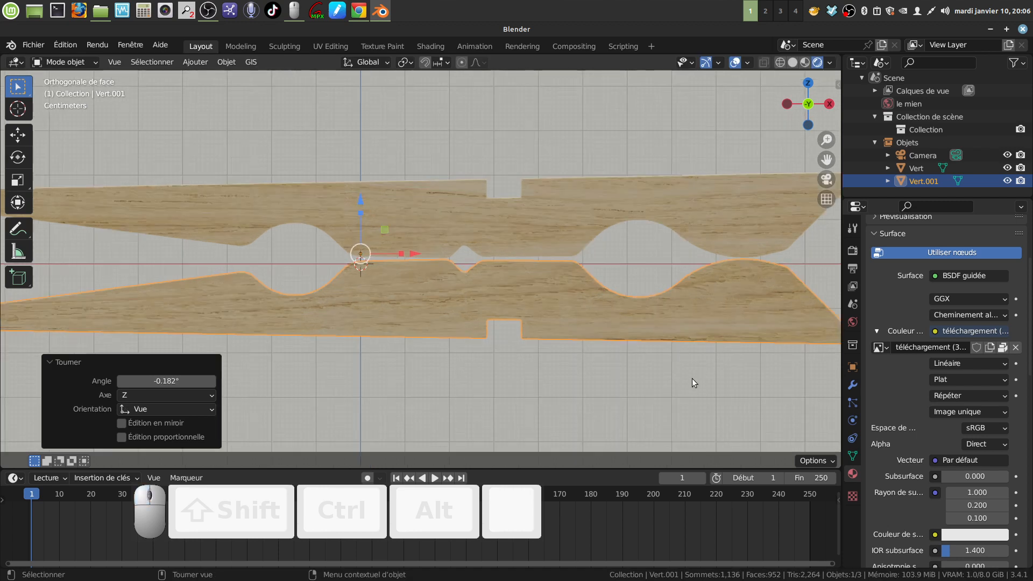
{"action": "key", "text": "ctrl+z"}
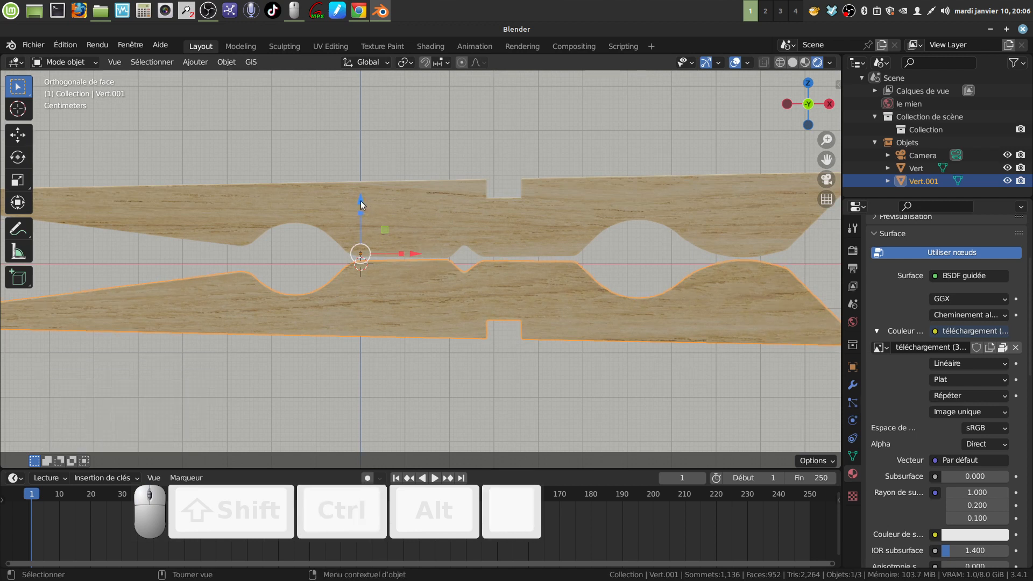
Nudge the lower half slightly upward along Z and move it about 0.196 m along Y to align with the upper half
{"action": "left_click_drag", "start_coordinate": [360, 201], "coordinate": [361, 199]}
{"action": "left_click", "coordinate": [469, 374]}
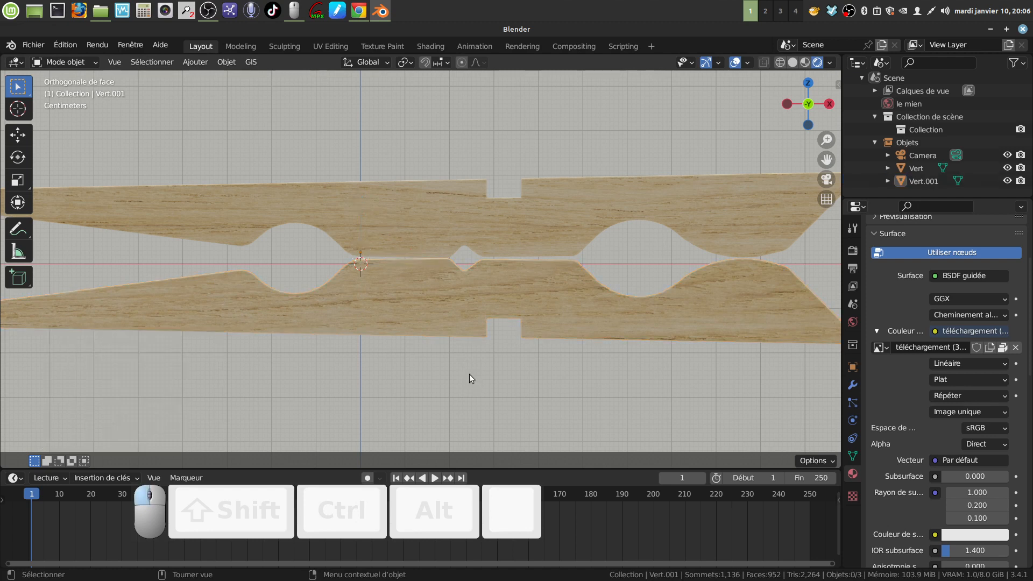
{"action": "scroll", "coordinate": [486, 353], "scroll_direction": "down", "scroll_amount": 5}
{"action": "middle_click_drag", "start_coordinate": [486, 318], "coordinate": [415, 351]}
{"action": "left_click", "coordinate": [495, 304]}
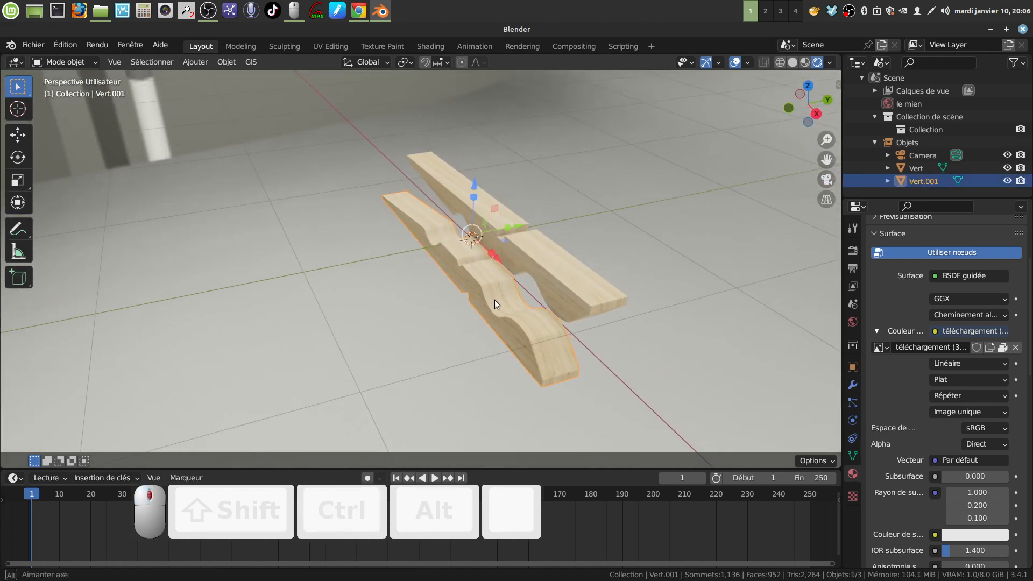
{"action": "middle_click_drag", "start_coordinate": [496, 304], "coordinate": [529, 259]}
{"action": "left_click_drag", "start_coordinate": [555, 225], "coordinate": [594, 224]}
Switch the viewport to solid shading and examine the contact line between the two clothespin halves
{"action": "scroll", "coordinate": [612, 336], "scroll_direction": "up", "scroll_amount": 2}
{"action": "middle_click_drag", "start_coordinate": [613, 337], "coordinate": [636, 259]}
{"action": "left_click_drag", "start_coordinate": [636, 258], "coordinate": [516, 344], "text": "shift"}
{"action": "scroll", "coordinate": [515, 333], "scroll_direction": "up", "scroll_amount": 3}
{"action": "middle_click_drag", "start_coordinate": [515, 327], "coordinate": [447, 299], "text": "shift"}
{"action": "left_click", "coordinate": [789, 63]}
{"action": "mouse_move", "coordinate": [592, 215]}
{"action": "middle_mouse_down", "text": "shift"}
{"action": "mouse_move", "coordinate": [507, 270]}
{"action": "mouse_move", "coordinate": [496, 248]}
{"action": "mouse_move", "coordinate": [494, 274]}
{"action": "mouse_move", "coordinate": [469, 300]}
{"action": "mouse_move", "coordinate": [479, 289]}
{"action": "mouse_move", "coordinate": [375, 283]}
{"action": "mouse_move", "coordinate": [563, 318]}
{"action": "mouse_move", "coordinate": [684, 311]}
{"action": "mouse_move", "coordinate": [499, 362]}
{"action": "mouse_move", "coordinate": [514, 358]}
{"action": "mouse_move", "coordinate": [542, 271]}
{"action": "middle_mouse_up", "text": "shift"}
{"action": "scroll", "coordinate": [563, 318], "scroll_direction": "down", "scroll_amount": 2}
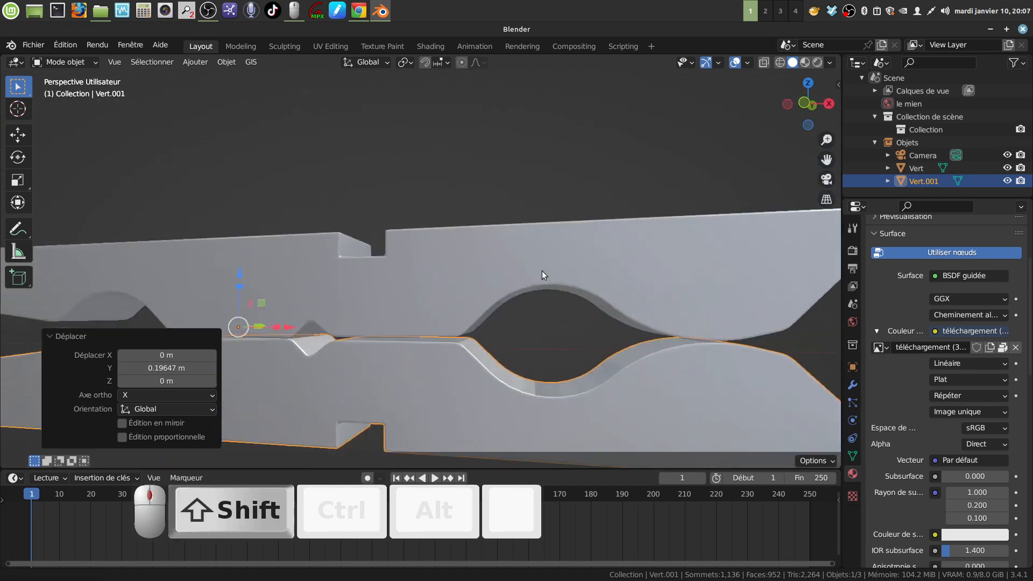
{"action": "scroll", "coordinate": [521, 311], "scroll_direction": "down", "scroll_amount": 2}
Join the two clothespin halves into a single object, and deselect it
{"action": "middle_click_drag", "start_coordinate": [451, 331], "coordinate": [552, 328]}
{"action": "left_click", "coordinate": [538, 256], "text": "shift"}
{"action": "right_click", "coordinate": [538, 256]}
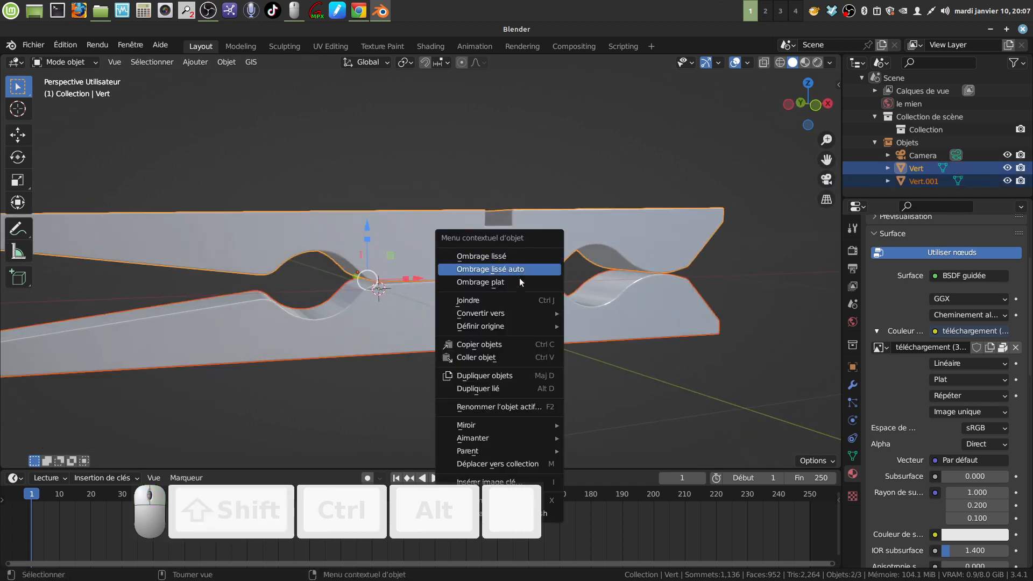
{"action": "left_click", "coordinate": [515, 302]}
{"action": "left_click", "coordinate": [496, 192]}
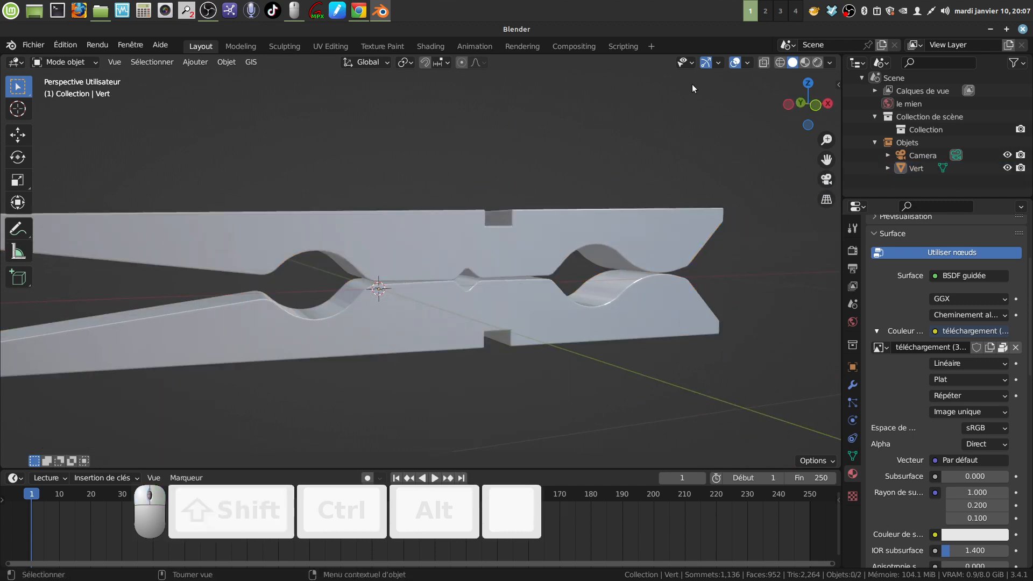
Switch the viewport to rendered shading and examine the joined wooden clothespin from several angles
{"action": "left_click", "coordinate": [817, 63]}
{"action": "mouse_move", "coordinate": [476, 279]}
{"action": "middle_mouse_down"}
{"action": "mouse_move", "coordinate": [496, 254]}
{"action": "mouse_move", "coordinate": [461, 295]}
{"action": "middle_mouse_up"}
{"action": "scroll", "coordinate": [458, 293], "scroll_direction": "down", "scroll_amount": 3}
{"action": "middle_click_drag", "start_coordinate": [522, 286], "coordinate": [405, 256]}
{"action": "scroll", "coordinate": [417, 272], "scroll_direction": "up", "scroll_amount": 2}
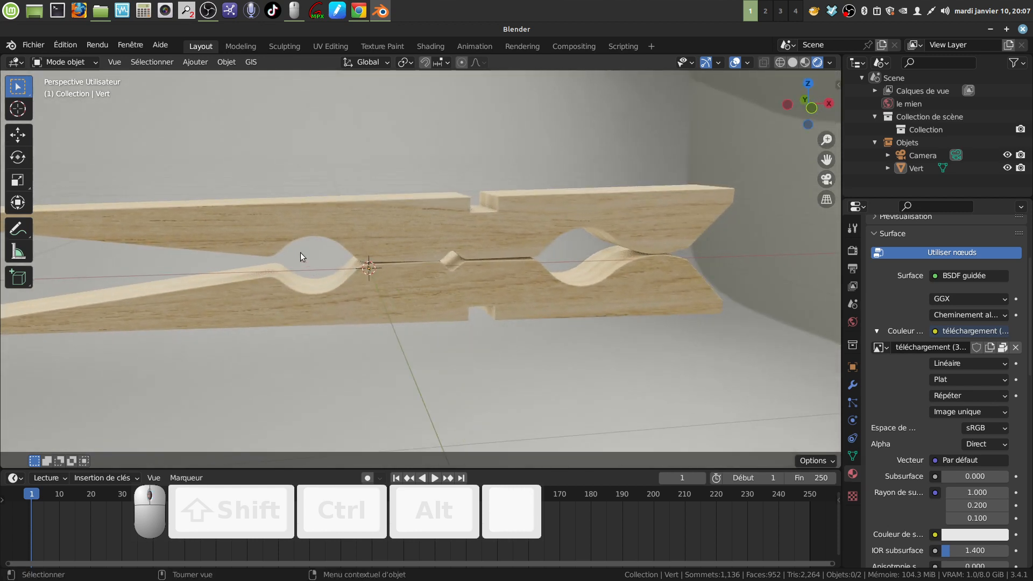
{"action": "middle_click_drag", "start_coordinate": [305, 297], "coordinate": [327, 280]}
{"action": "middle_click_drag", "start_coordinate": [334, 285], "coordinate": [425, 269]}
{"action": "scroll", "coordinate": [428, 286], "scroll_direction": "down", "scroll_amount": 3}
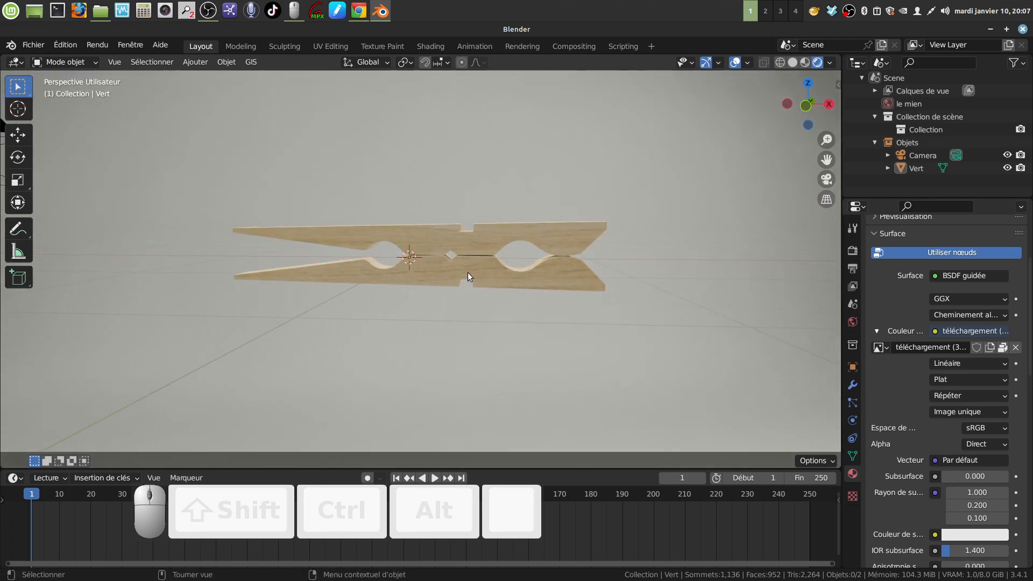
{"action": "middle_click_drag", "start_coordinate": [465, 273], "coordinate": [512, 311]}
{"action": "scroll", "coordinate": [506, 344], "scroll_direction": "up", "scroll_amount": 3}
{"action": "middle_click_drag", "start_coordinate": [397, 312], "coordinate": [391, 312]}
{"action": "middle_click_drag", "start_coordinate": [432, 246], "coordinate": [417, 263]}
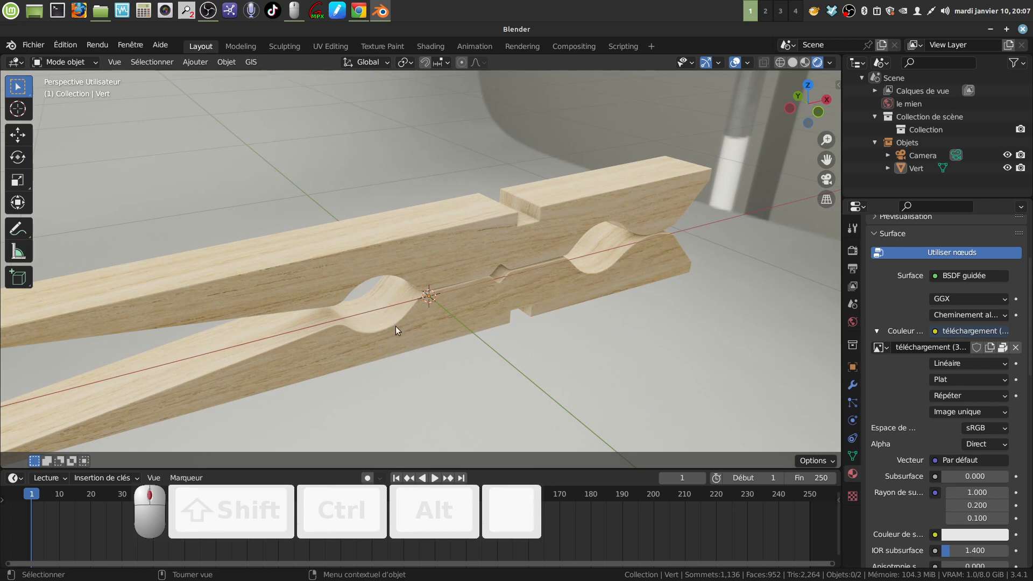
{"action": "middle_click_drag", "start_coordinate": [396, 326], "coordinate": [379, 308]}
{"action": "scroll", "coordinate": [379, 308], "scroll_direction": "down", "scroll_amount": 3}
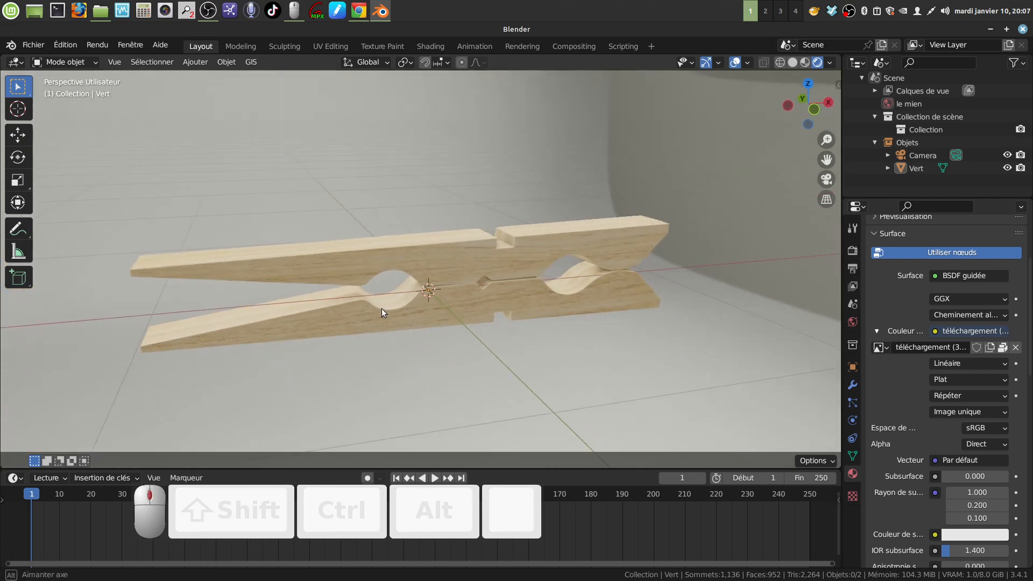
Hide the clothespin object in the viewport and switch to solid shading
{"action": "left_click", "coordinate": [528, 298]}
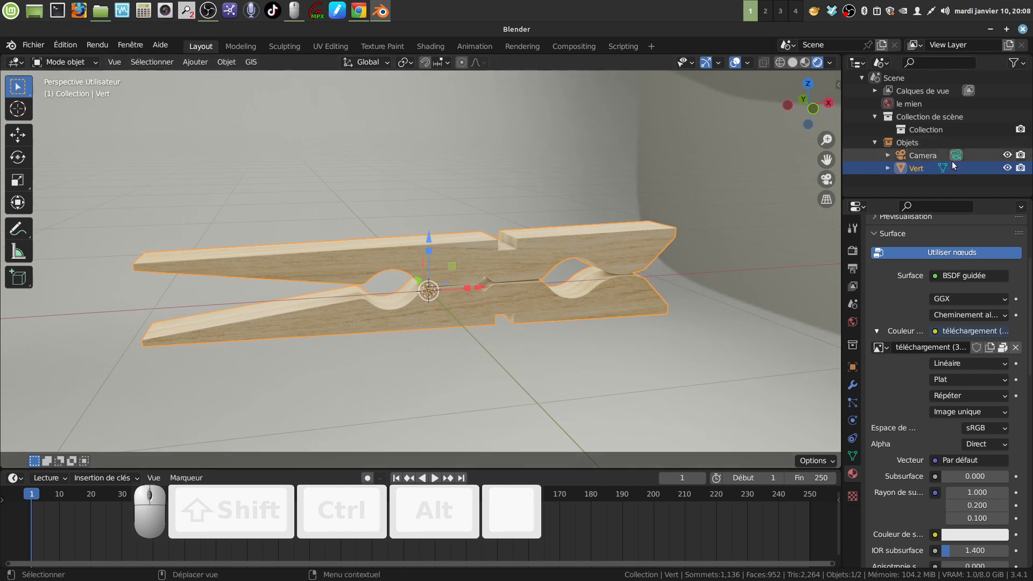
{"action": "left_click", "coordinate": [1007, 168]}
{"action": "middle_click_drag", "start_coordinate": [484, 253], "coordinate": [479, 251]}
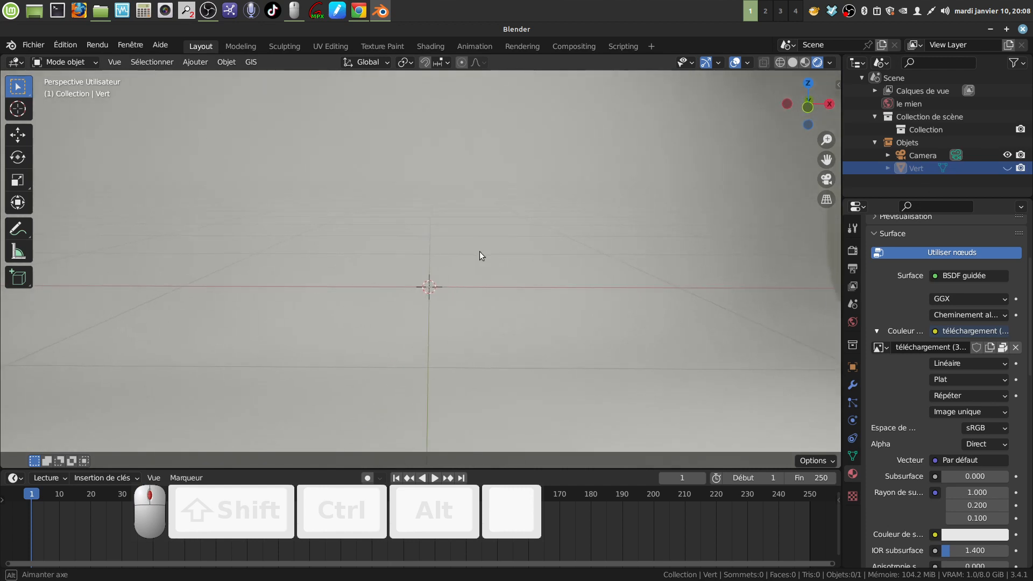
{"action": "left_click", "coordinate": [793, 63]}
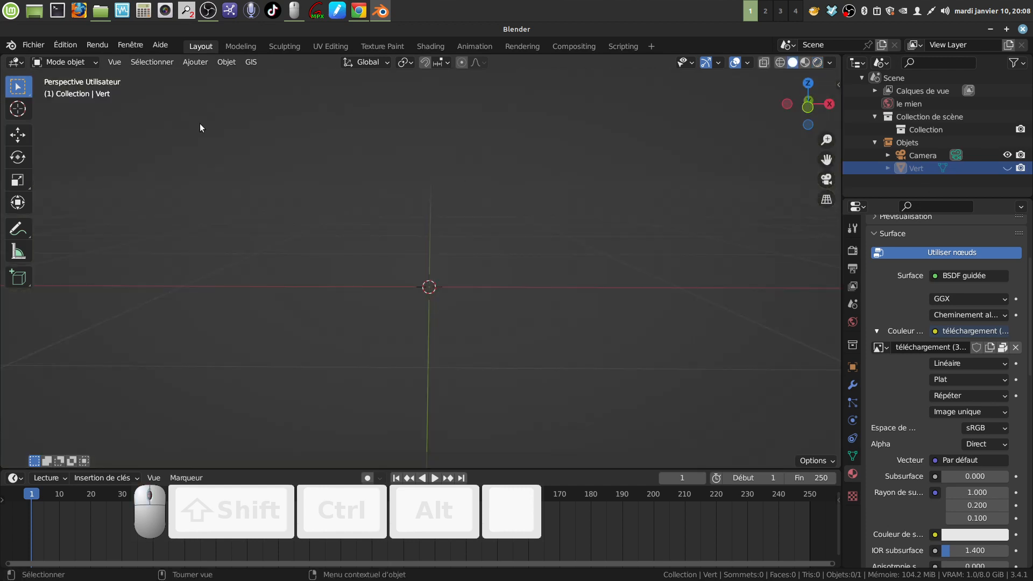
Add an Archemedian spiral curve at the scene origin
{"action": "left_click", "coordinate": [203, 63]}
{"action": "mouse_move", "coordinate": [207, 89]}
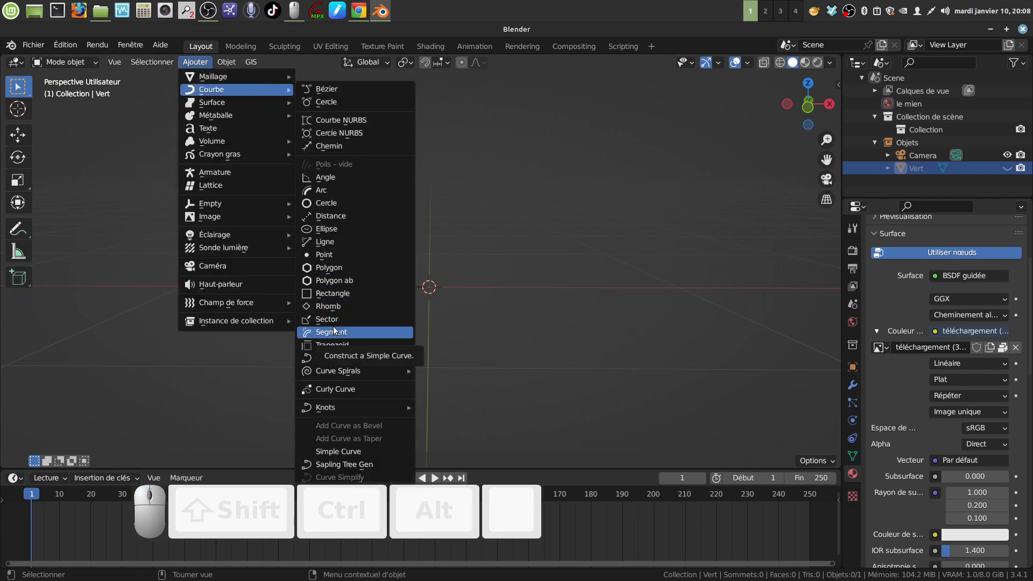
{"action": "mouse_move", "coordinate": [331, 373]}
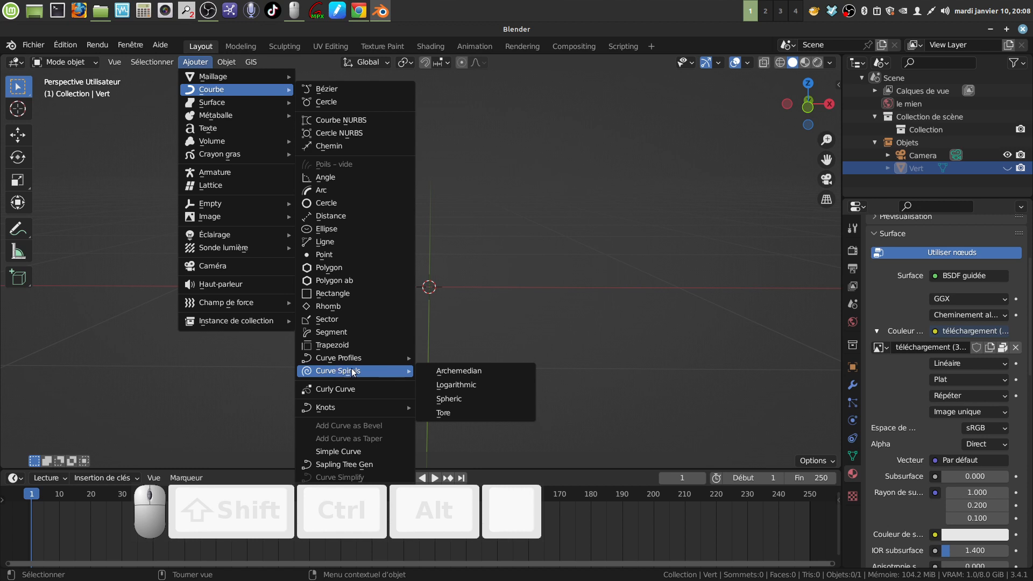
{"action": "left_click", "coordinate": [446, 370]}
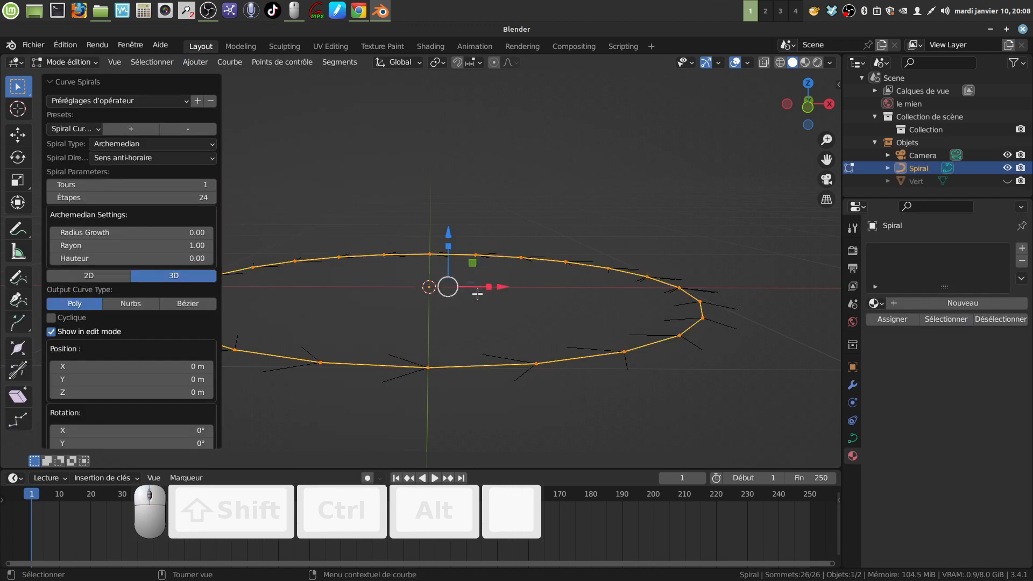
{"action": "scroll", "coordinate": [471, 292], "scroll_direction": "down", "scroll_amount": 2}
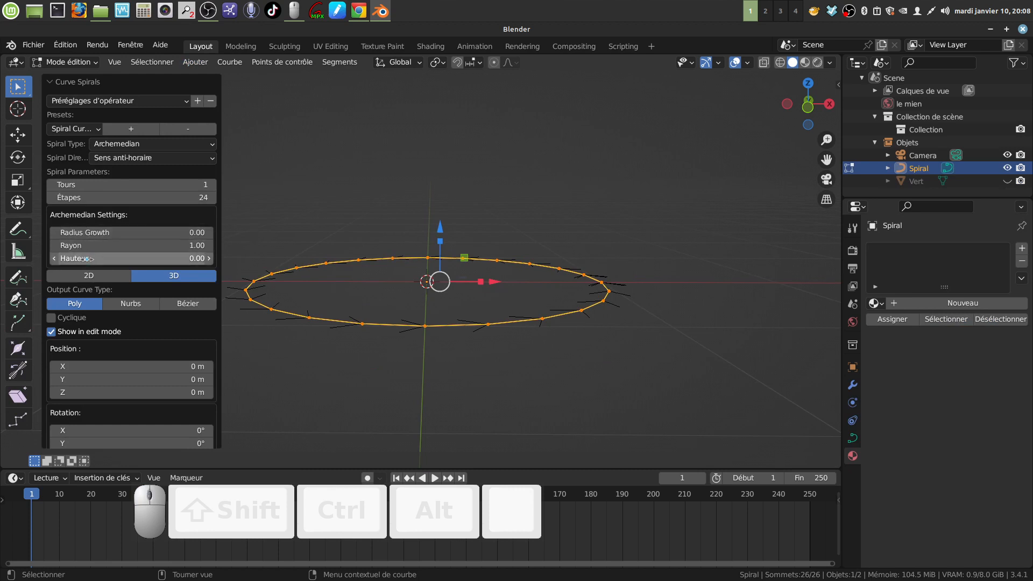
Set the spiral's height to 0.45 and its number of turns to 7
{"action": "left_click_drag", "start_coordinate": [84, 259], "coordinate": [183, 259]}
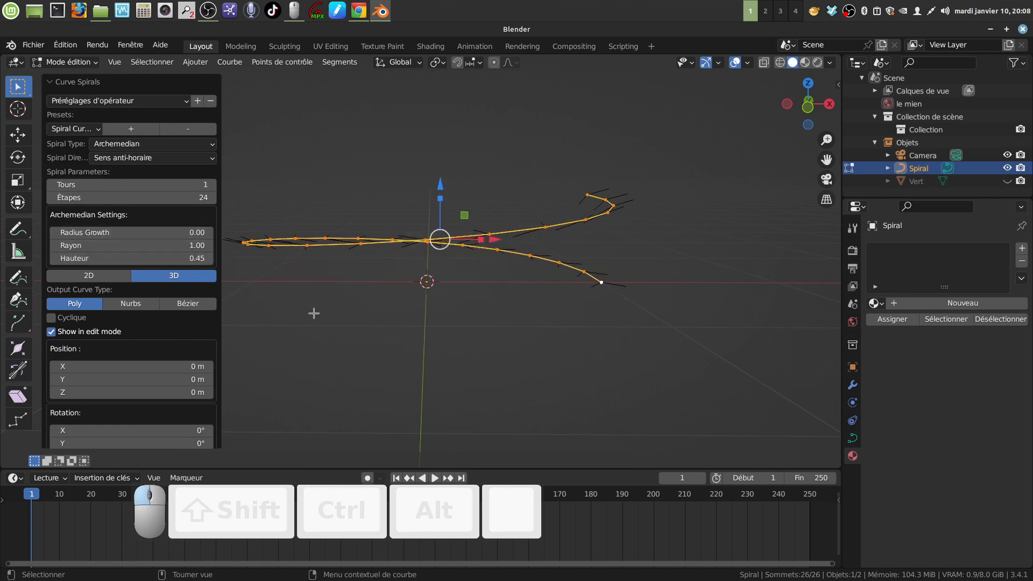
{"action": "scroll", "coordinate": [314, 313], "scroll_direction": "down", "scroll_amount": 2}
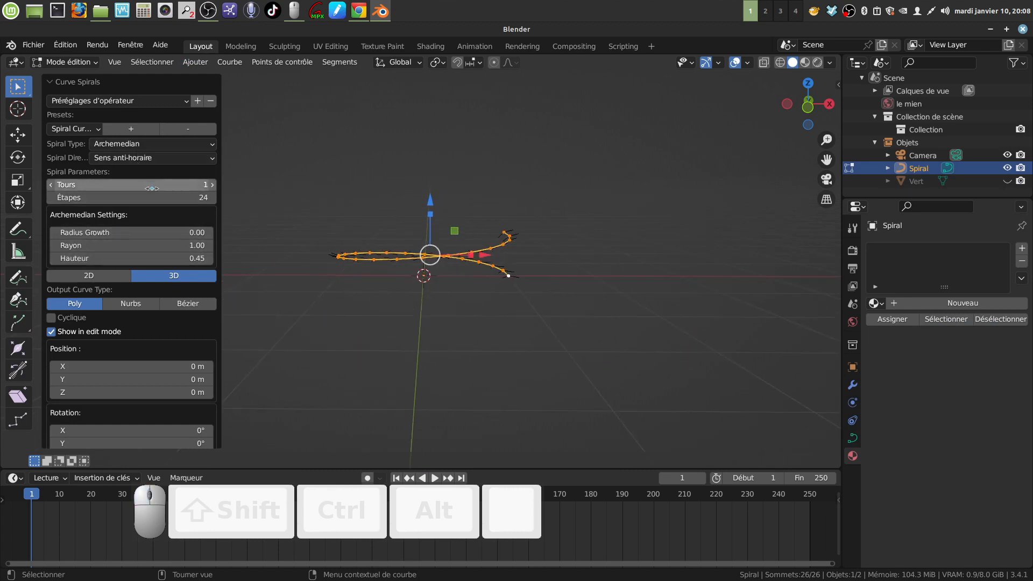
{"action": "left_click", "coordinate": [134, 187]}
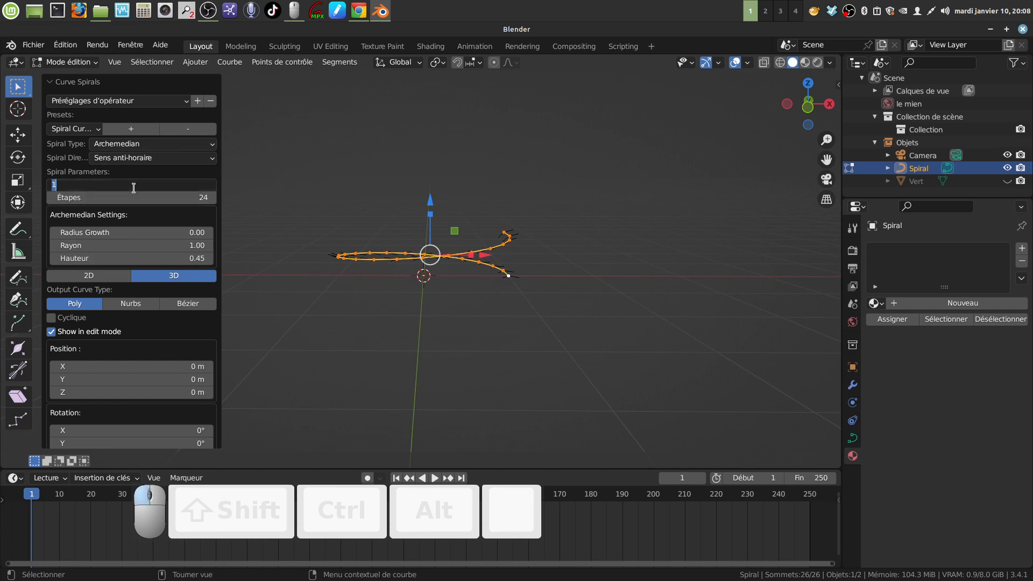
{"action": "key", "text": "BackSpace"}
{"action": "type", "text": "7"}
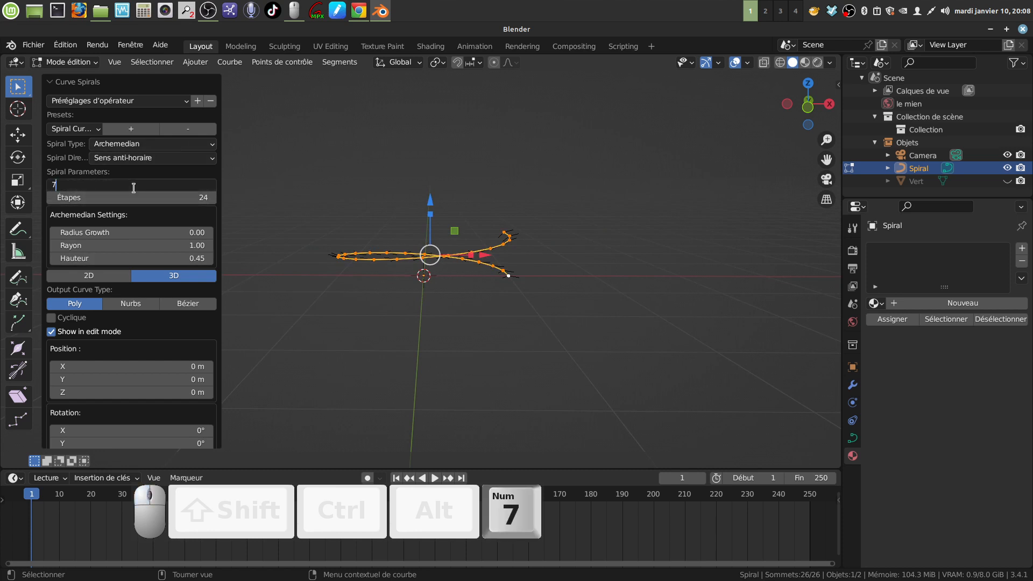
{"action": "key", "text": "Return"}
{"action": "scroll", "coordinate": [427, 272], "scroll_direction": "down", "scroll_amount": 3}
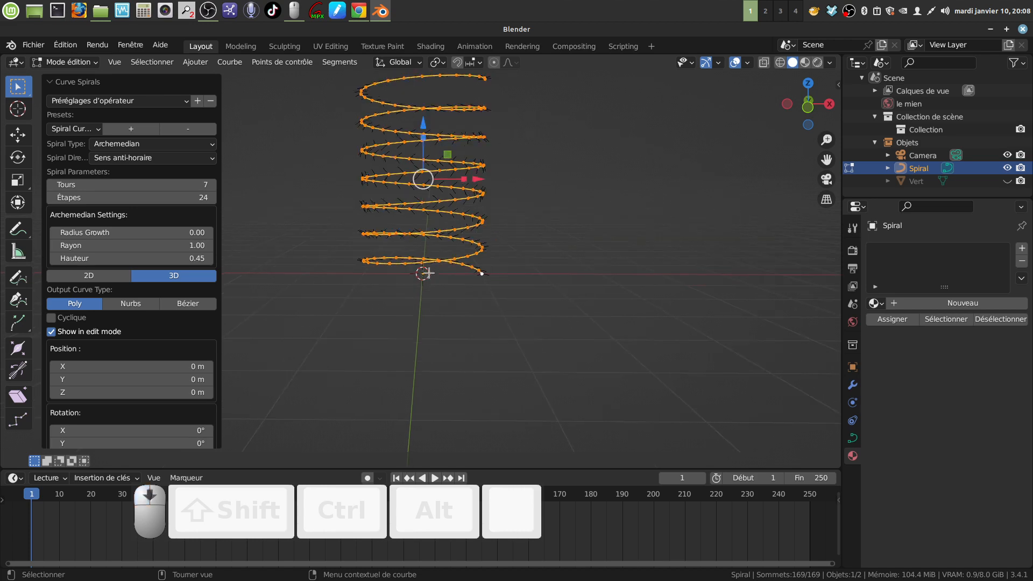
Set the spiral direction to clockwise (Sens horaire)
{"action": "middle_click_drag", "start_coordinate": [452, 220], "coordinate": [466, 259], "text": "shift"}
{"action": "scroll", "coordinate": [464, 302], "scroll_direction": "up", "scroll_amount": 2}
{"action": "scroll", "coordinate": [464, 265], "scroll_direction": "up", "scroll_amount": 2}
{"action": "scroll", "coordinate": [466, 258], "scroll_direction": "down", "scroll_amount": 3}
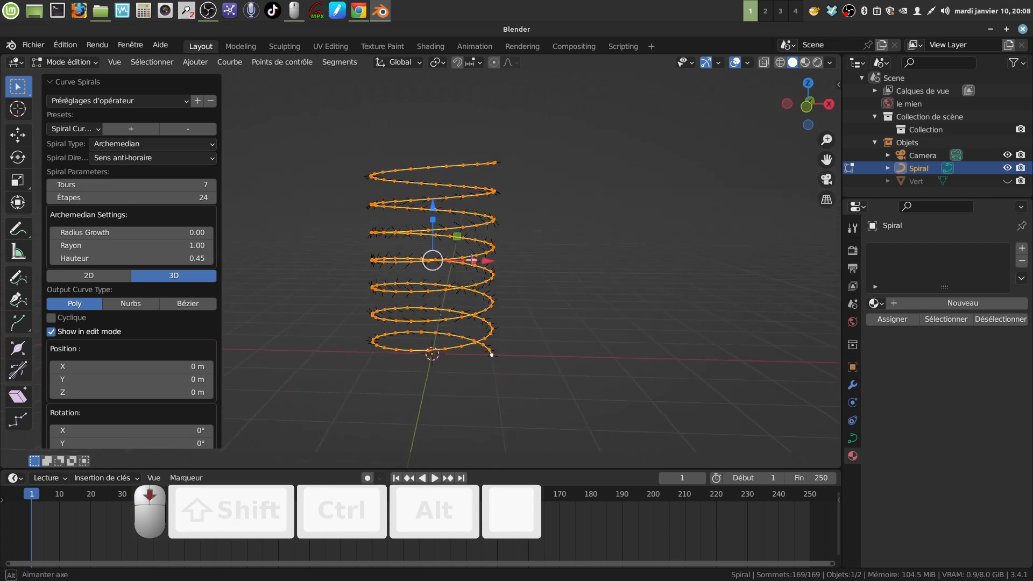
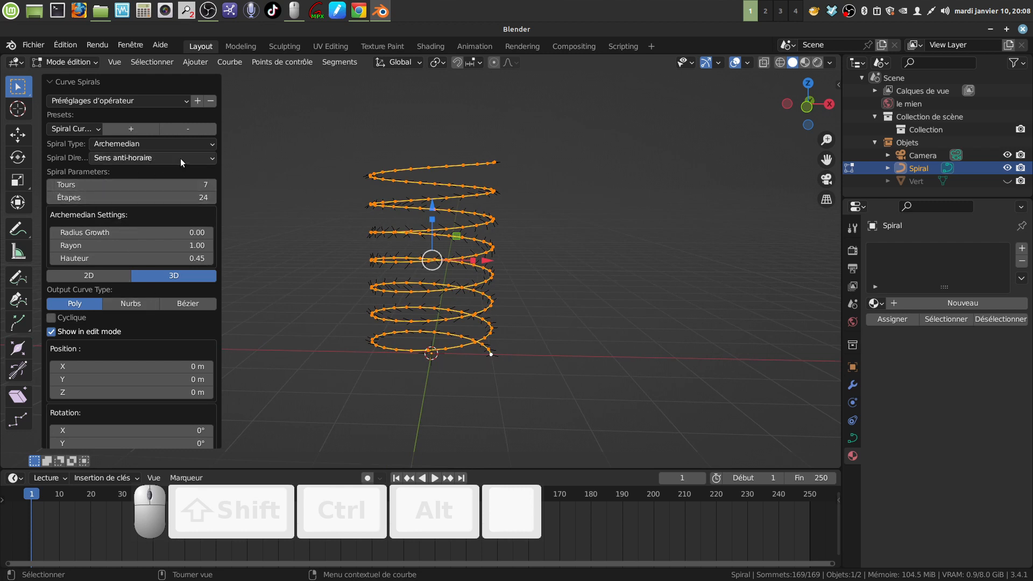
{"action": "left_click", "coordinate": [212, 159]}
{"action": "left_click", "coordinate": [191, 190]}
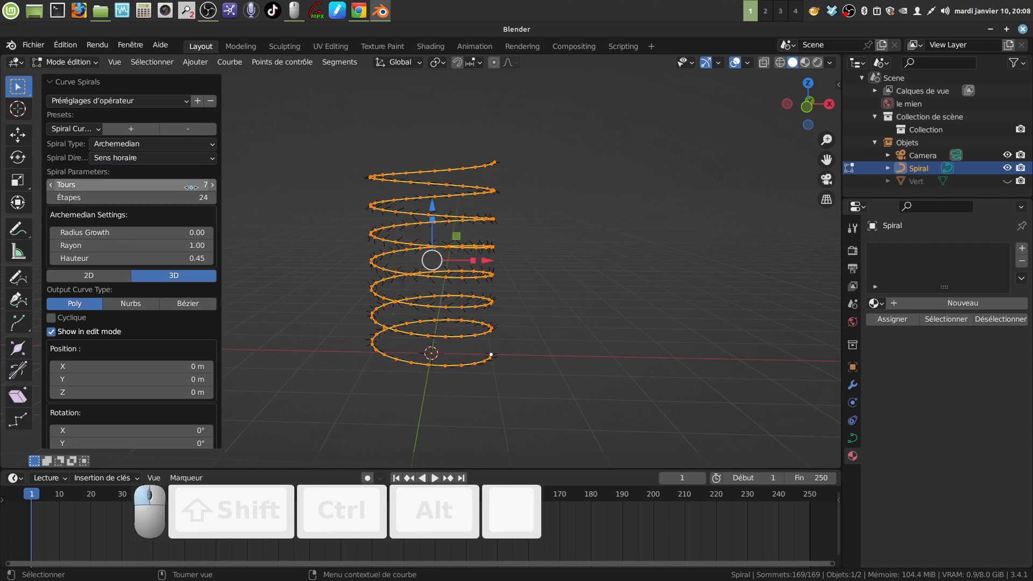
{"action": "middle_click_drag", "start_coordinate": [521, 249], "coordinate": [468, 261]}
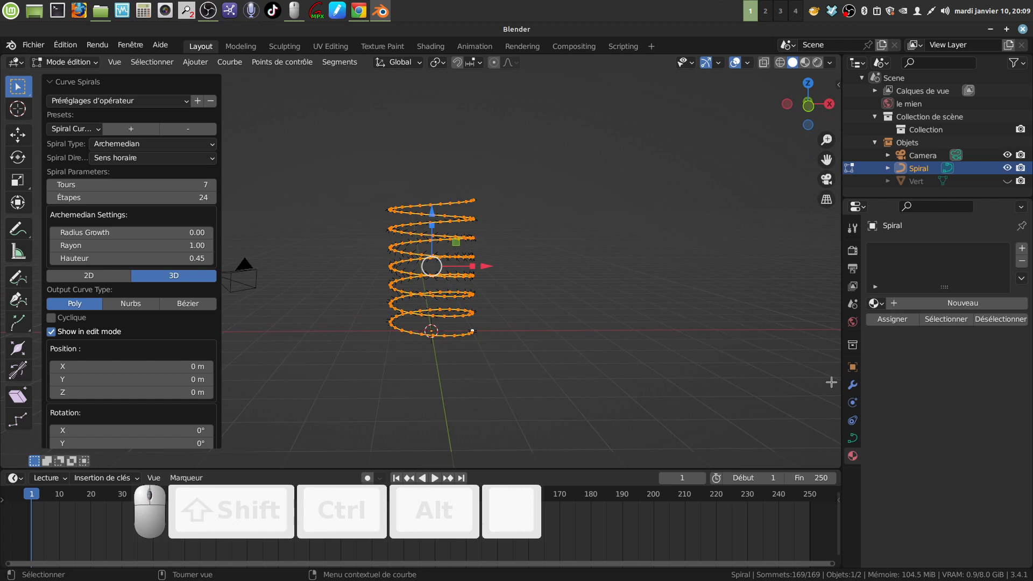
Set the spiral curve's preview resolution to 4 in its shape settings
{"action": "left_click", "coordinate": [852, 438]}
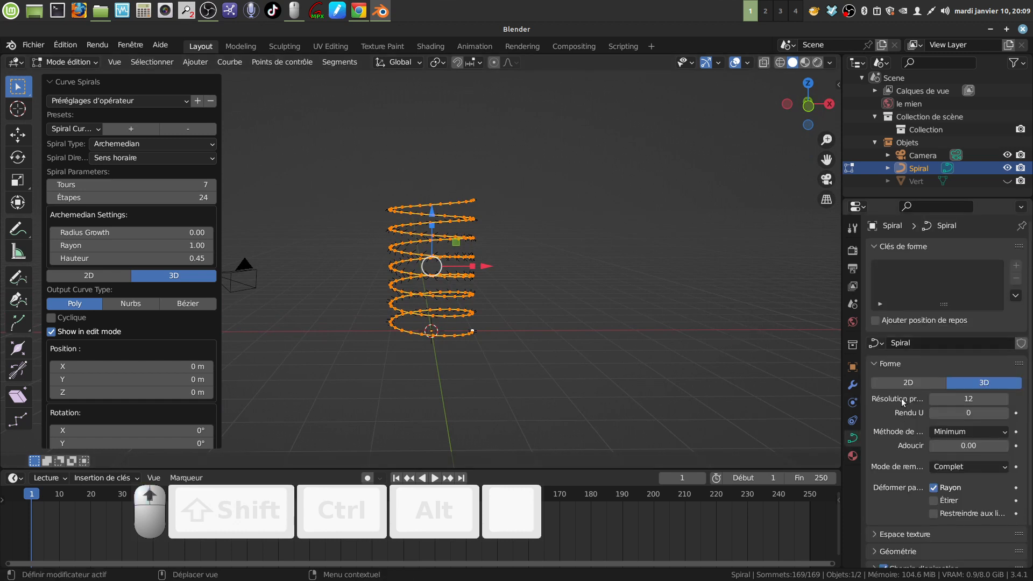
{"action": "scroll", "coordinate": [910, 399], "scroll_direction": "down", "scroll_amount": 1}
{"action": "left_click_drag", "start_coordinate": [977, 376], "coordinate": [970, 376]}
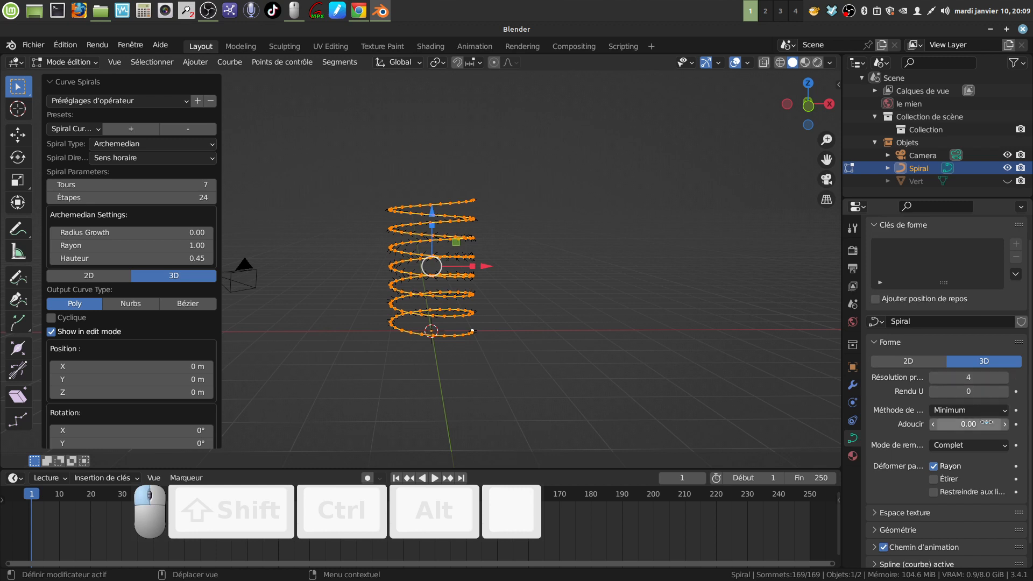
Give the spiral curve a round bevel with a depth of 0.17 m and return to Object Mode
{"action": "scroll", "coordinate": [989, 441], "scroll_direction": "down", "scroll_amount": 1}
{"action": "left_click", "coordinate": [875, 508]}
{"action": "scroll", "coordinate": [918, 446], "scroll_direction": "down", "scroll_amount": 8}
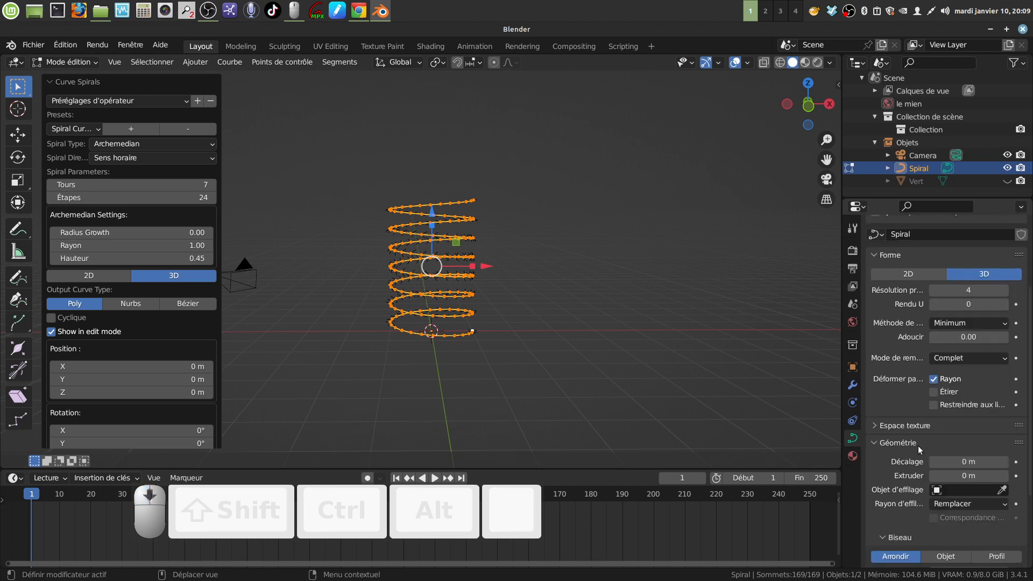
{"action": "left_click_drag", "start_coordinate": [951, 466], "coordinate": [973, 466]}
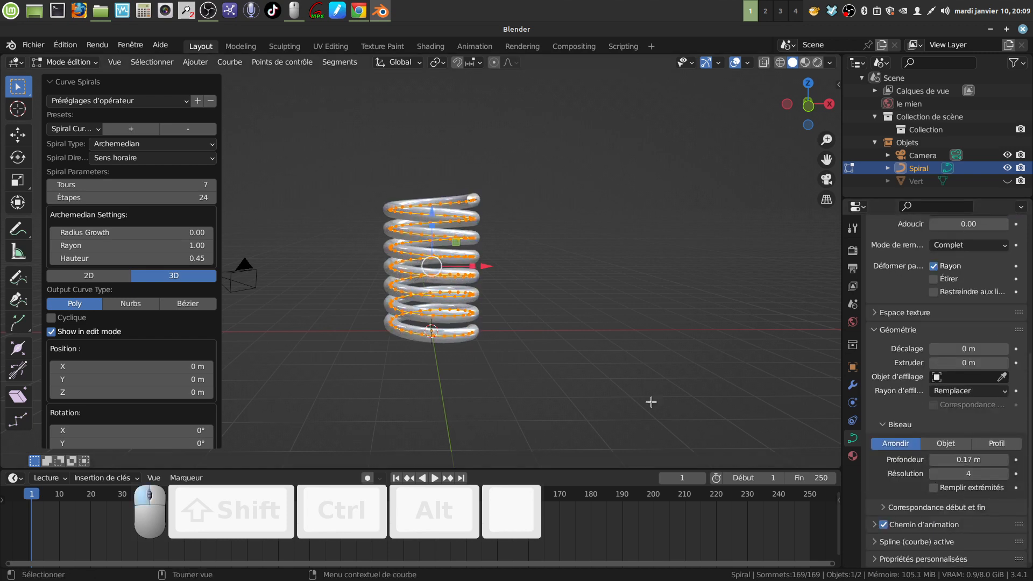
{"action": "scroll", "coordinate": [575, 324], "scroll_direction": "up", "scroll_amount": 3}
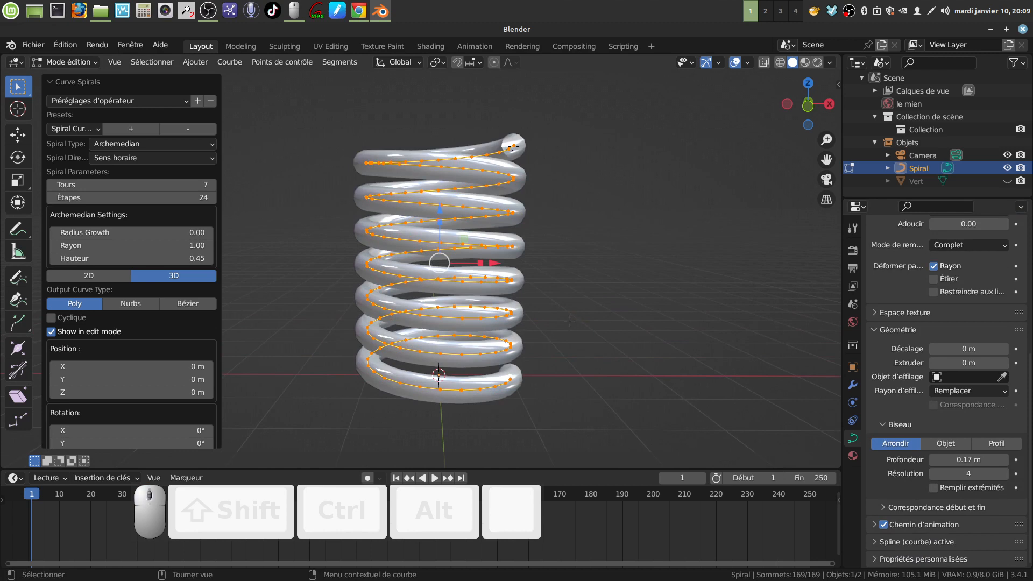
{"action": "middle_click_drag", "start_coordinate": [569, 321], "coordinate": [517, 337]}
{"action": "middle_click_drag", "start_coordinate": [512, 285], "coordinate": [504, 254]}
{"action": "key", "text": "Tab"}
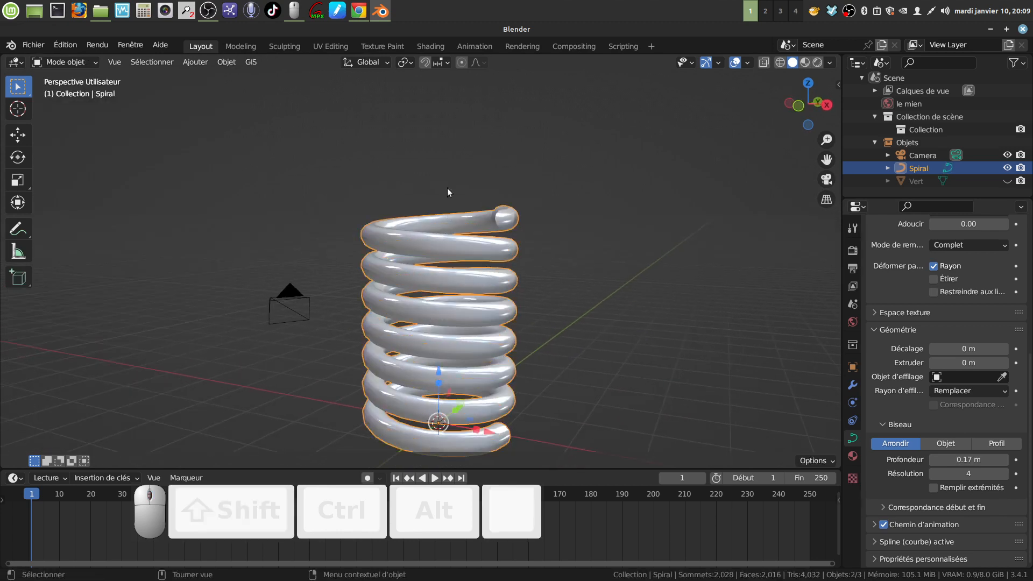
Stretch the spiral's points by a factor of about 1.25 along Z and set its bevel depth to 0.18 m
{"action": "middle_click_drag", "start_coordinate": [487, 338], "coordinate": [470, 311]}
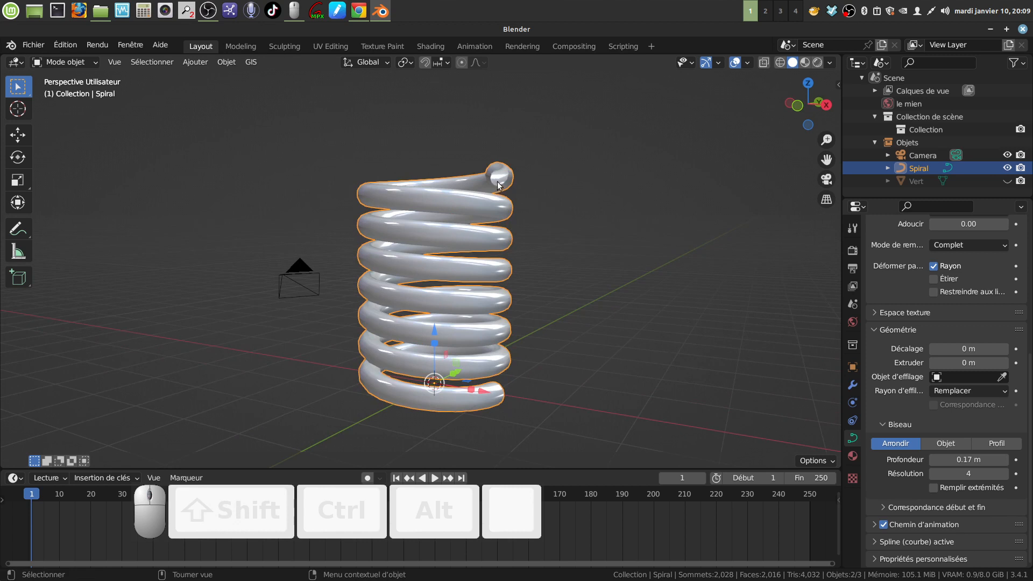
{"action": "middle_click_drag", "start_coordinate": [497, 184], "coordinate": [509, 191]}
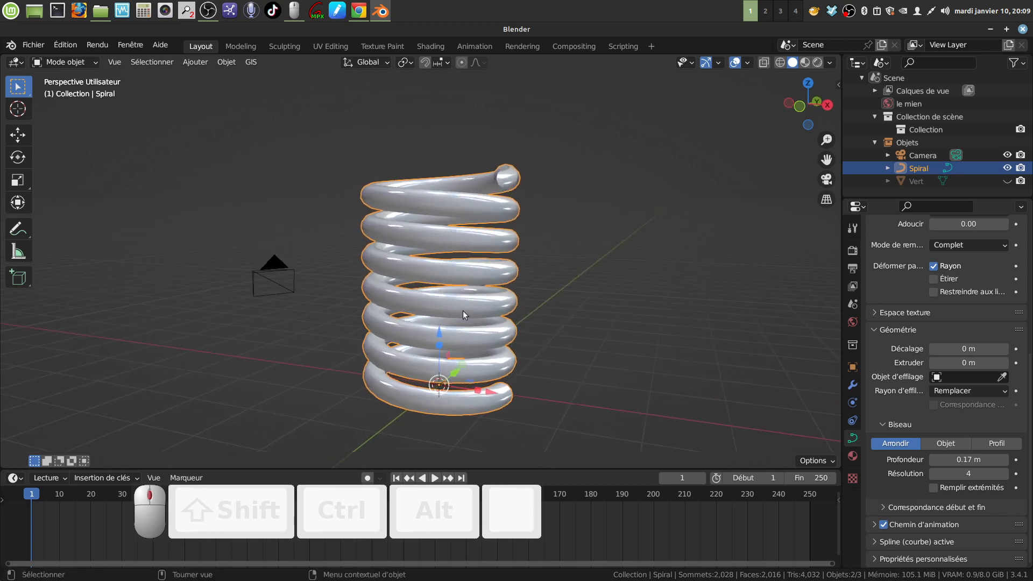
{"action": "key", "text": "Tab"}
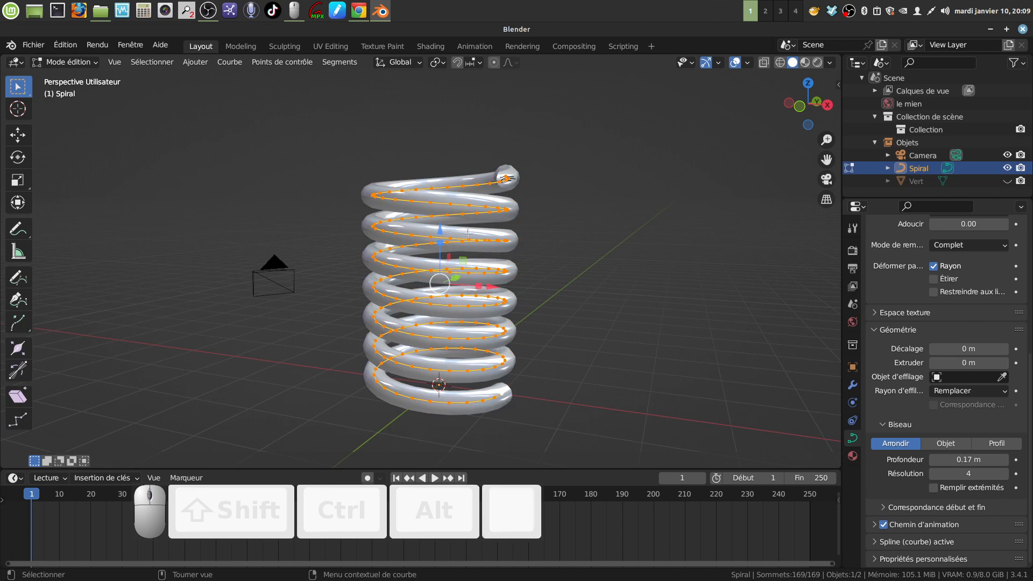
{"action": "left_click_drag", "start_coordinate": [440, 250], "coordinate": [424, 242]}
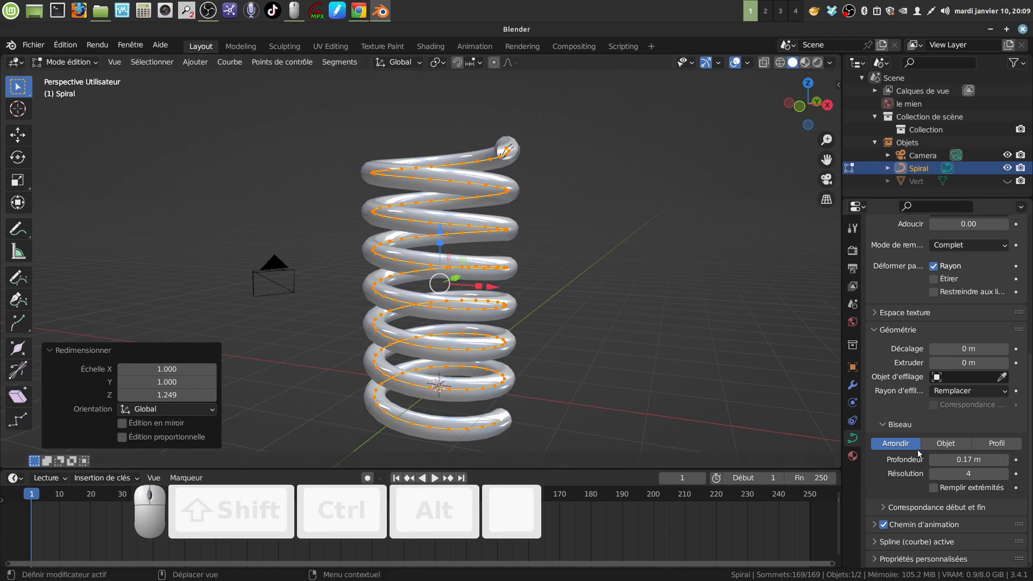
{"action": "mouse_move", "coordinate": [969, 459]}
{"action": "left_mouse_down"}
{"action": "mouse_move", "coordinate": [947, 460]}
{"action": "mouse_move", "coordinate": [982, 460]}
{"action": "mouse_move", "coordinate": [965, 459]}
{"action": "left_mouse_up"}
{"action": "middle_click_drag", "start_coordinate": [604, 402], "coordinate": [524, 292]}
{"action": "key", "text": "Tab"}
{"action": "scroll", "coordinate": [546, 310], "scroll_direction": "down", "scroll_amount": 2}
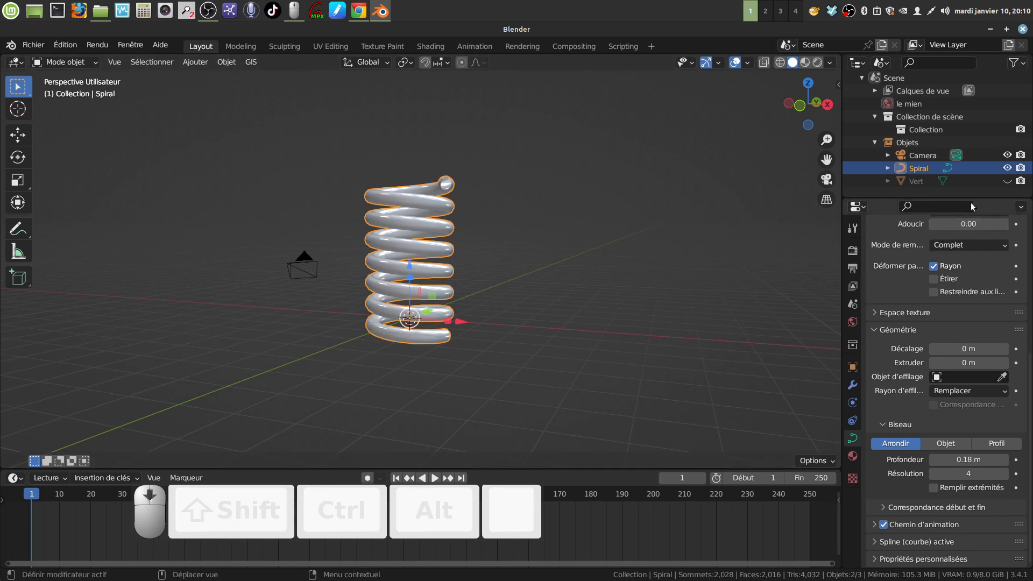
Unhide the clothespin object Vert and scale the spiral down uniformly towards the clothespin's size
{"action": "left_click", "coordinate": [1007, 181]}
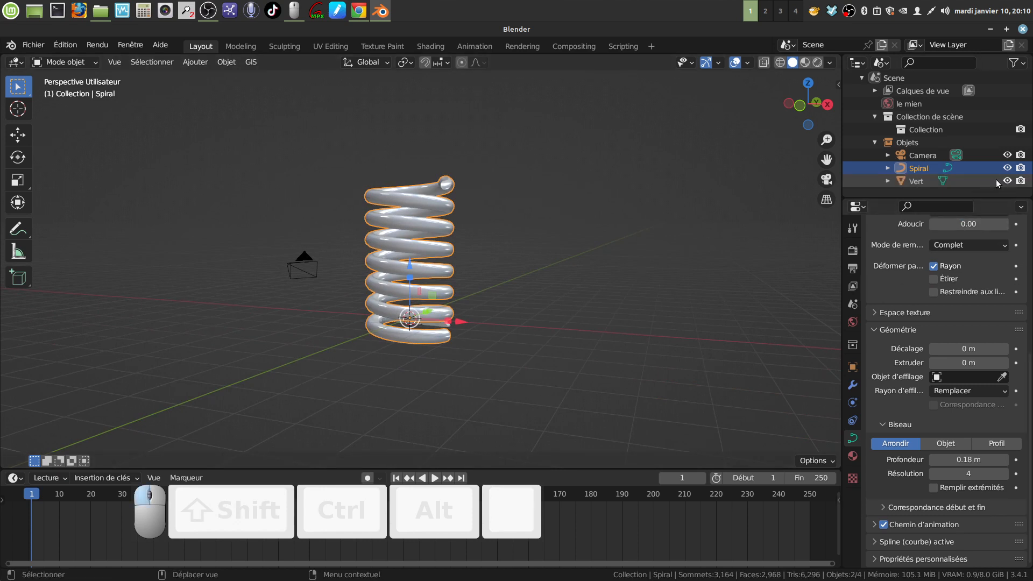
{"action": "middle_click_drag", "start_coordinate": [411, 218], "coordinate": [502, 302]}
{"action": "scroll", "coordinate": [501, 302], "scroll_direction": "up", "scroll_amount": 5}
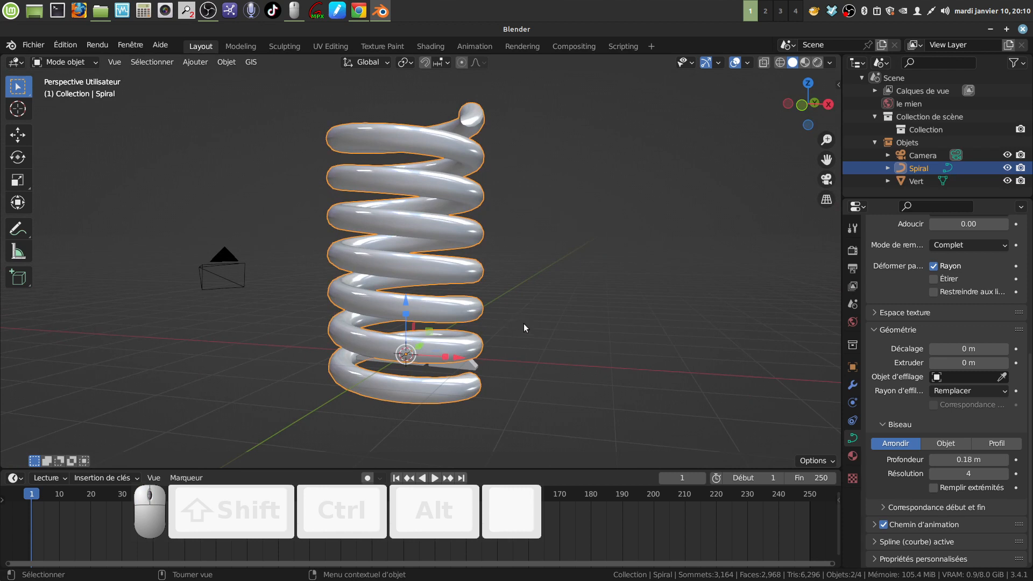
{"action": "key", "text": "s"}
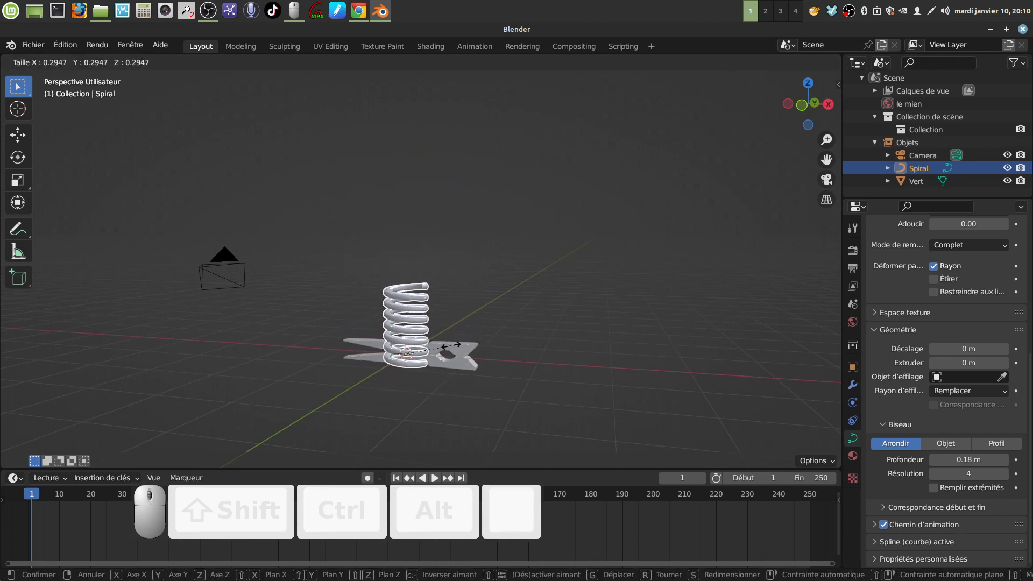
{"action": "left_click", "coordinate": [428, 347]}
Scale the spiral down further so its diameter roughly matches the clothespin's spring hole
{"action": "middle_click_drag", "start_coordinate": [439, 363], "coordinate": [427, 288], "text": "shift"}
{"action": "scroll", "coordinate": [460, 318], "scroll_direction": "up", "scroll_amount": 2}
{"action": "scroll", "coordinate": [422, 362], "scroll_direction": "up", "scroll_amount": 4}
{"action": "middle_click_drag", "start_coordinate": [422, 363], "coordinate": [439, 368]}
{"action": "middle_click_drag", "start_coordinate": [435, 363], "coordinate": [487, 260], "text": "shift"}
{"action": "key", "text": "s"}
{"action": "left_click", "coordinate": [429, 334]}
In front view, move the spiral about -0.136 m along X over the clothespin's spring hole
{"action": "key", "text": "KP_1"}
{"action": "scroll", "coordinate": [473, 290], "scroll_direction": "up", "scroll_amount": 4}
{"action": "left_click_drag", "start_coordinate": [483, 326], "coordinate": [405, 326]}
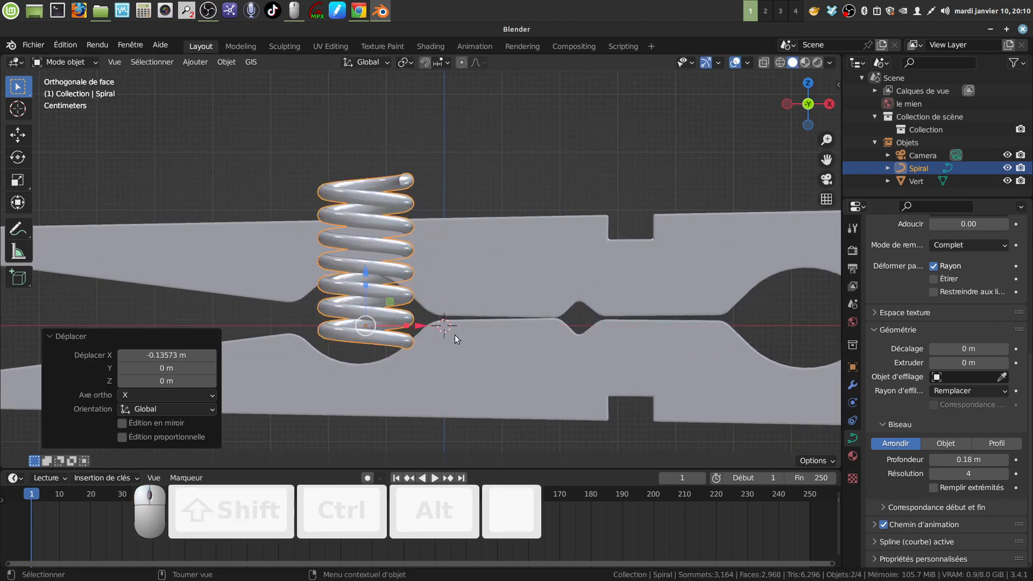
Rotate the spiral 90° around the X axis
{"action": "key", "text": "r"}
{"action": "key", "text": "x"}
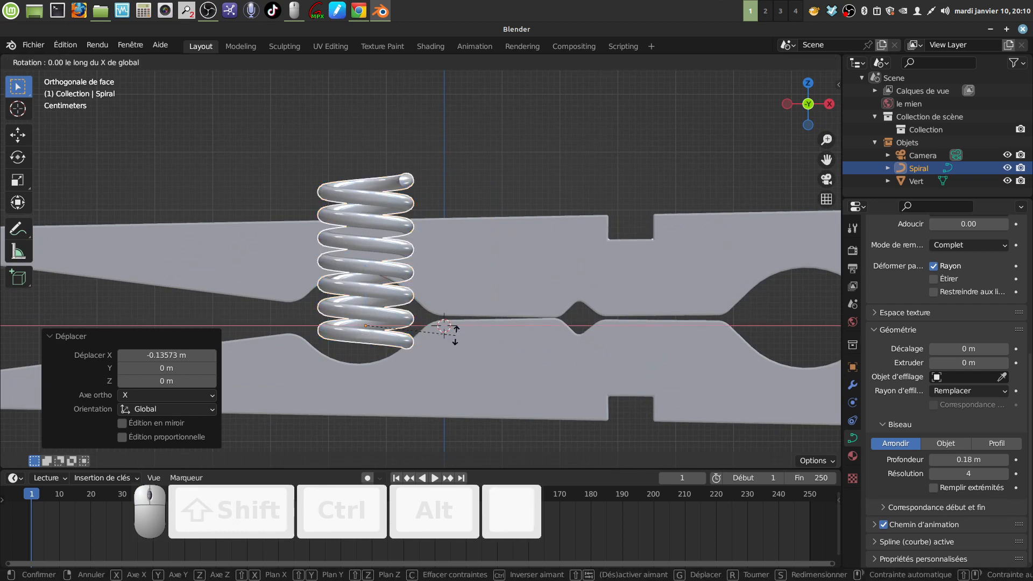
{"action": "key", "text": "KP_9"}
{"action": "key", "text": "KP_0"}
{"action": "left_click", "coordinate": [455, 338]}
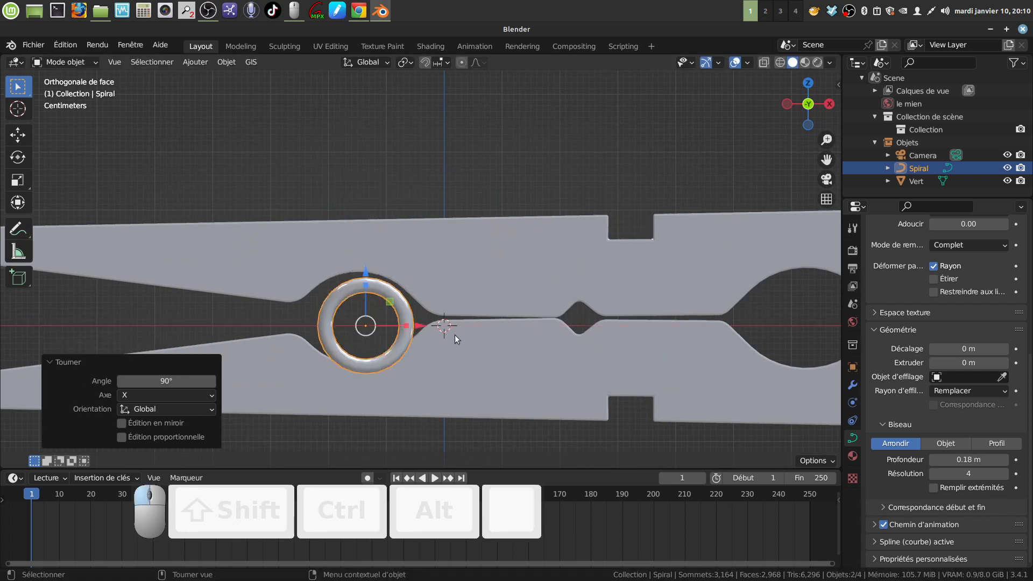
Centre the spiral in the spring hole by moving it about -0.013 m along X and about 0.01 m along Z
{"action": "left_click_drag", "start_coordinate": [372, 278], "coordinate": [373, 275]}
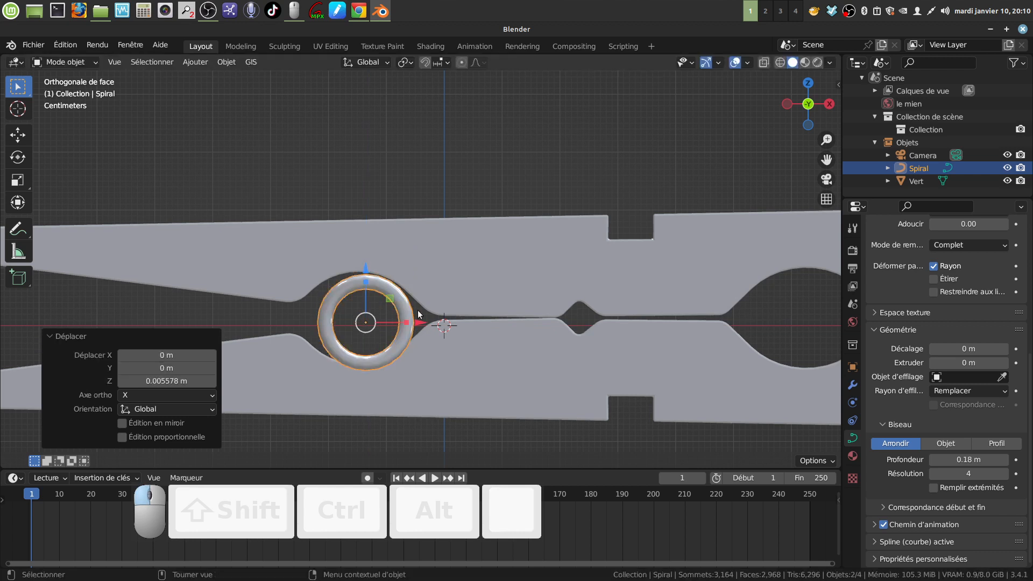
{"action": "left_click_drag", "start_coordinate": [422, 326], "coordinate": [412, 323]}
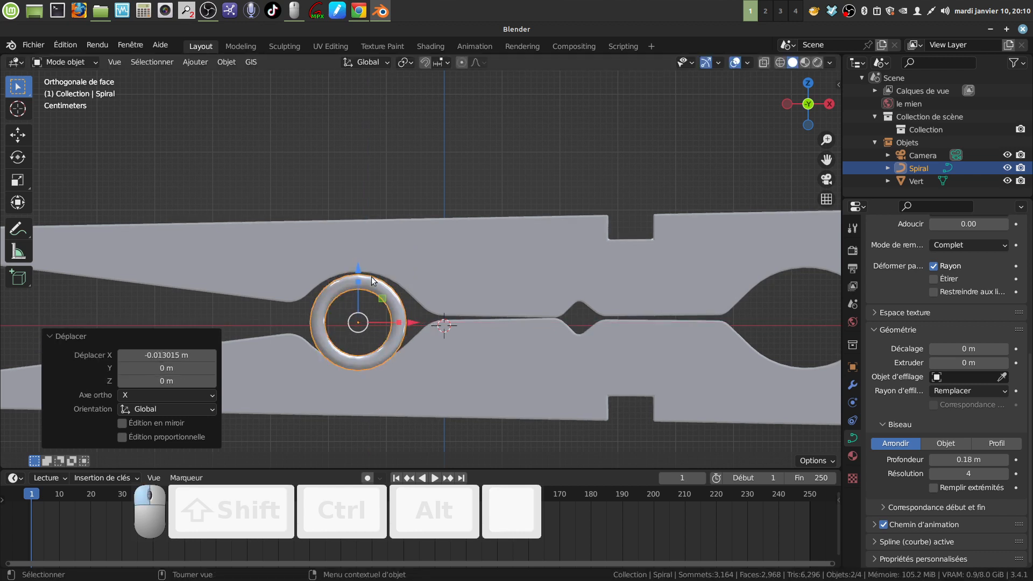
{"action": "left_click_drag", "start_coordinate": [357, 272], "coordinate": [359, 269]}
{"action": "middle_click_drag", "start_coordinate": [359, 269], "coordinate": [364, 343]}
Scale the spiral to about 0.932 and nudge it slightly upward along Z within the spring hole
{"action": "key", "text": "s"}
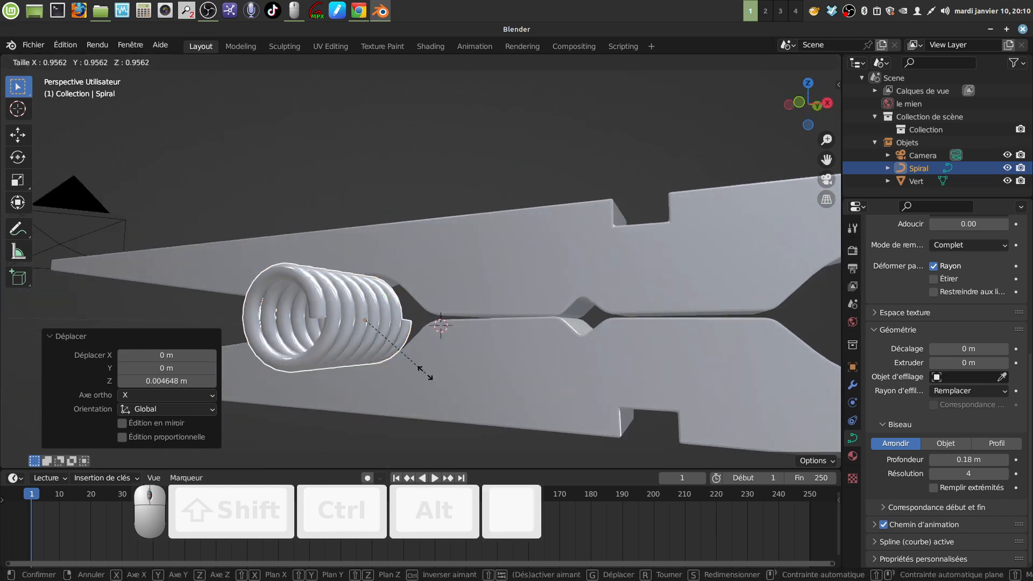
{"action": "left_click", "coordinate": [419, 380]}
{"action": "middle_click_drag", "start_coordinate": [419, 379], "coordinate": [435, 380]}
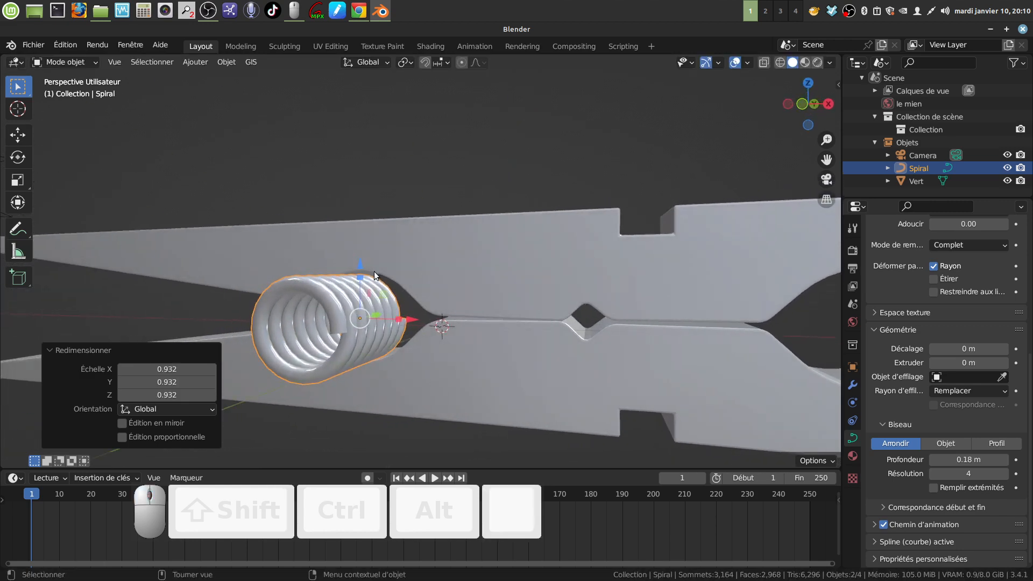
{"action": "left_click_drag", "start_coordinate": [363, 264], "coordinate": [361, 262]}
Move the spiral about 0.196 m along Y so it sits across the clothespin's width
{"action": "middle_click_drag", "start_coordinate": [362, 263], "coordinate": [397, 311]}
{"action": "left_click_drag", "start_coordinate": [422, 292], "coordinate": [510, 284]}
{"action": "left_click", "coordinate": [511, 283]}
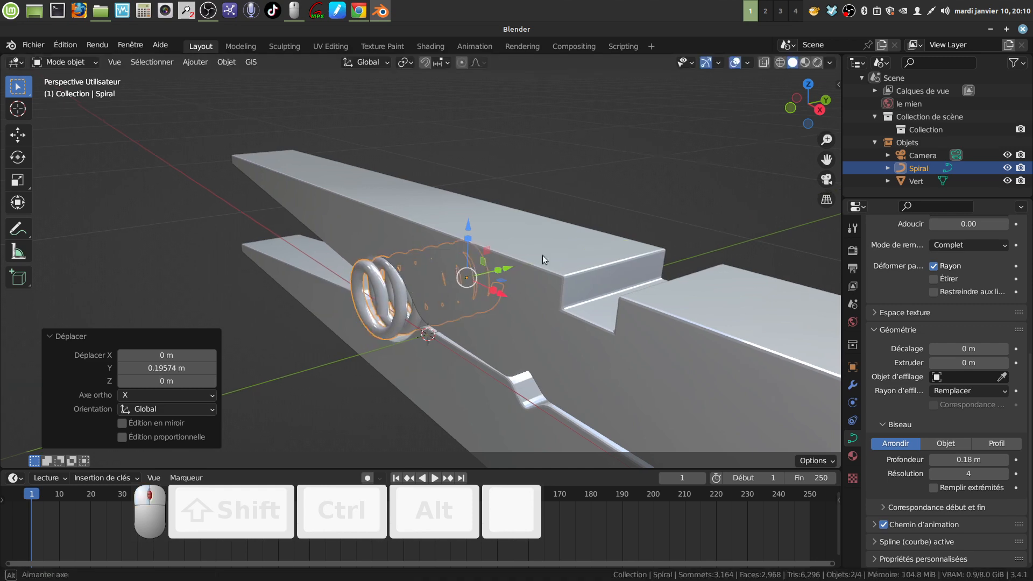
{"action": "middle_click_drag", "start_coordinate": [543, 255], "coordinate": [402, 343], "text": "alt"}
{"action": "key", "text": "Tab"}
{"action": "key", "text": "Tab"}
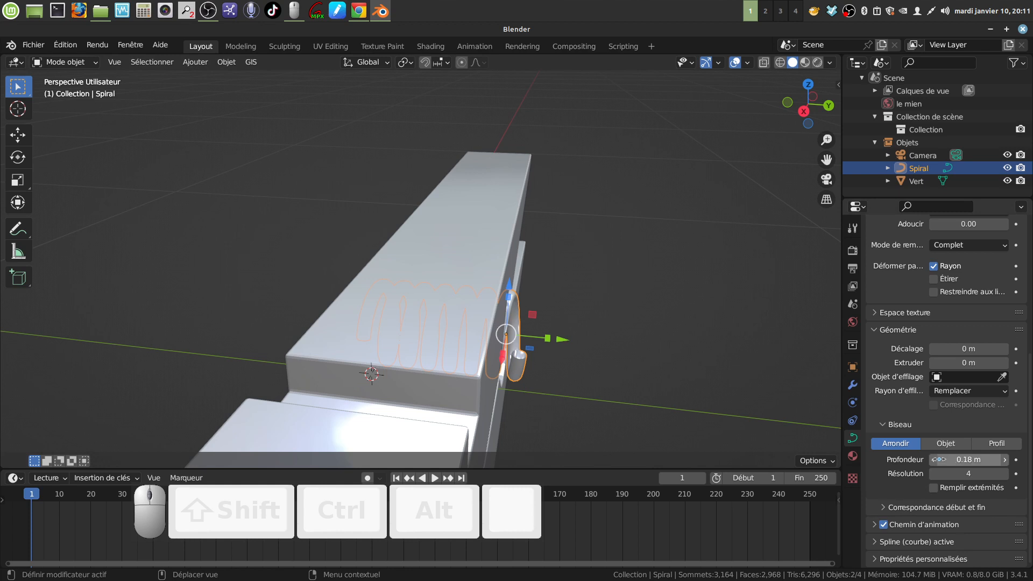
Set the spiral's bevel depth to 0.17 m and check its fit between the clothespin halves
{"action": "left_click", "coordinate": [933, 461]}
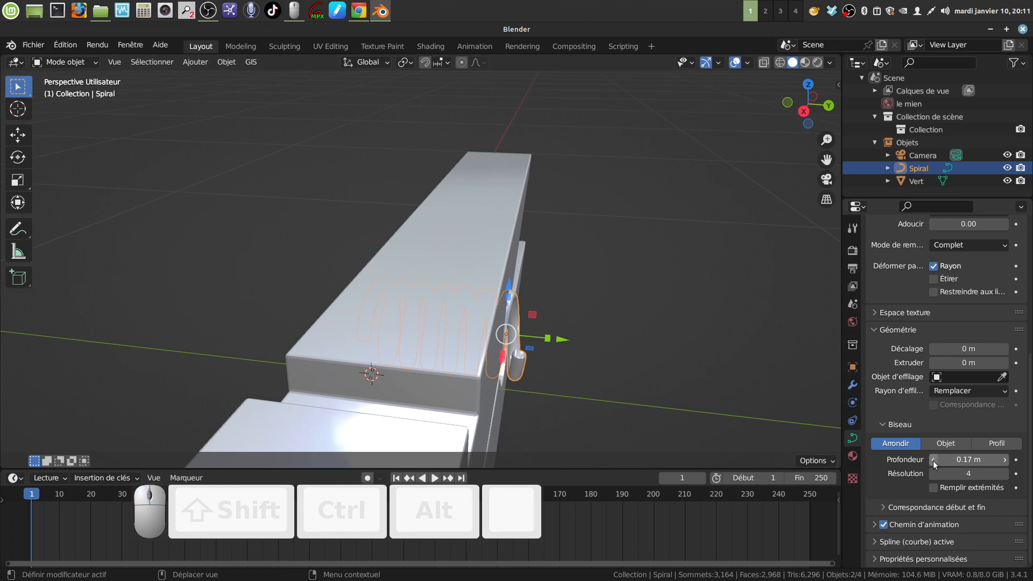
{"action": "middle_click_drag", "start_coordinate": [700, 377], "coordinate": [526, 344]}
{"action": "scroll", "coordinate": [541, 331], "scroll_direction": "down", "scroll_amount": 2}
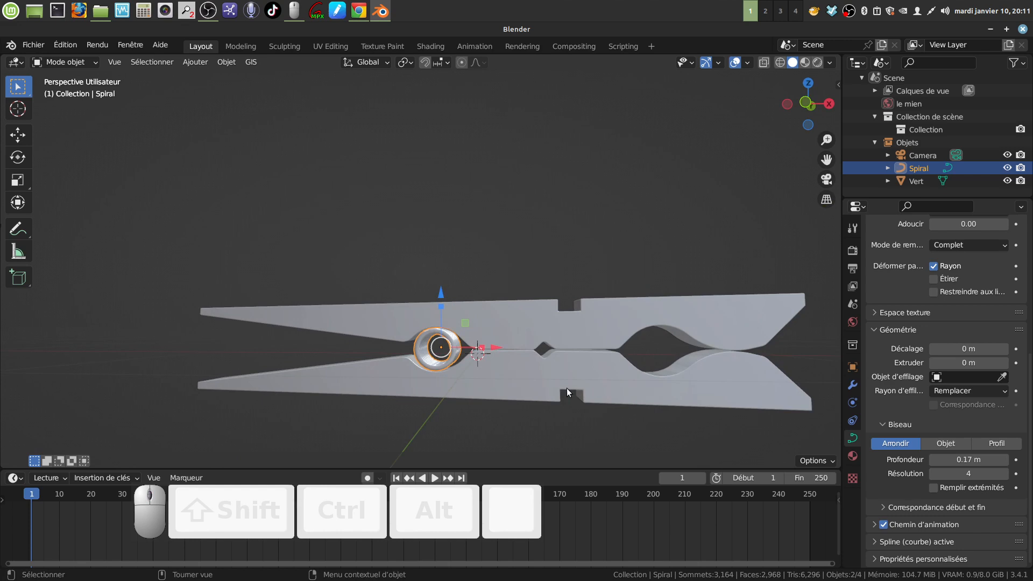
{"action": "middle_click_drag", "start_coordinate": [567, 389], "coordinate": [683, 222]}
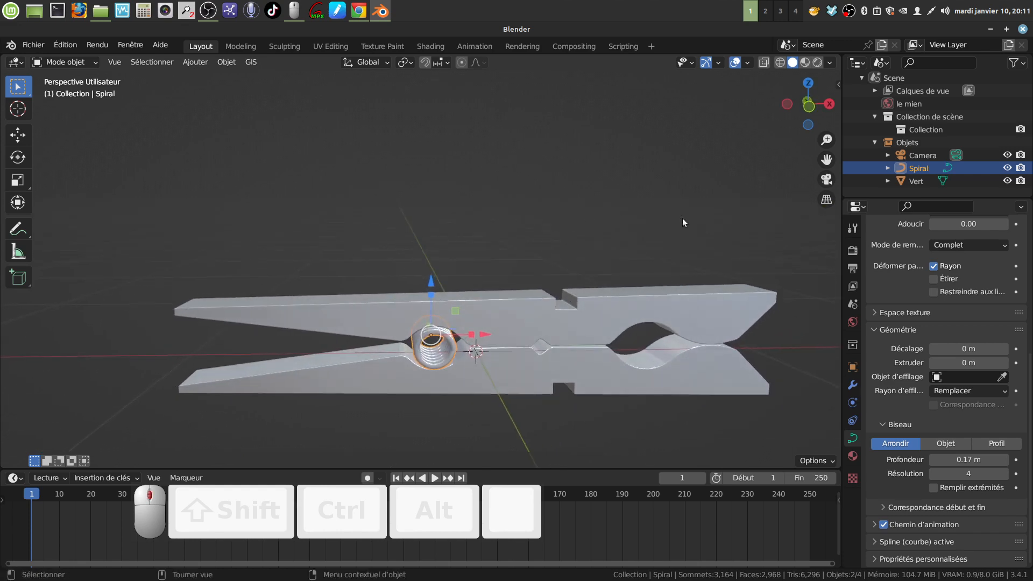
Open the reference image pince.png from the téléc folder, examine the spring's shape, and return to Blender
{"action": "left_click", "coordinate": [991, 30]}
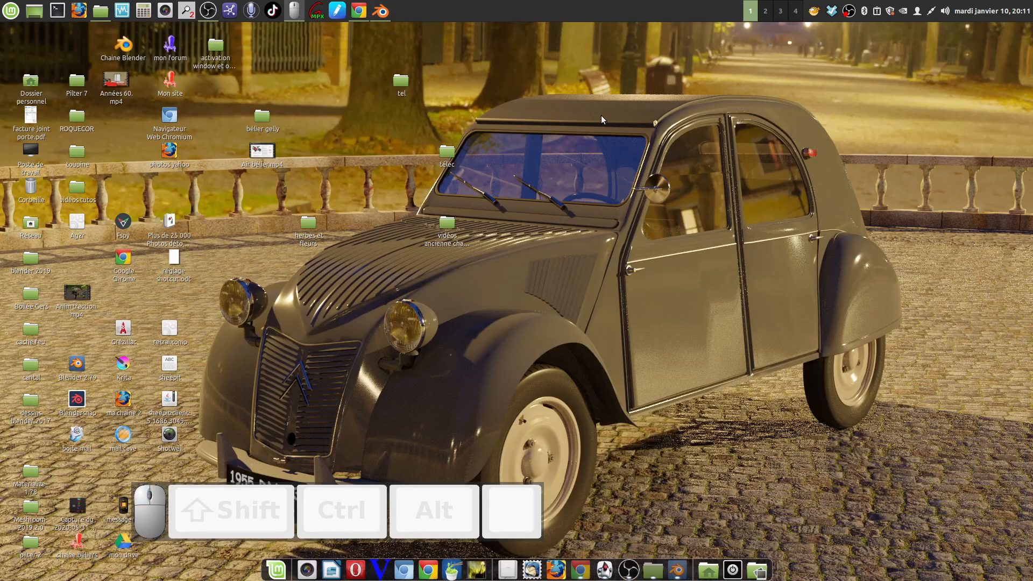
{"action": "double_click", "coordinate": [445, 153]}
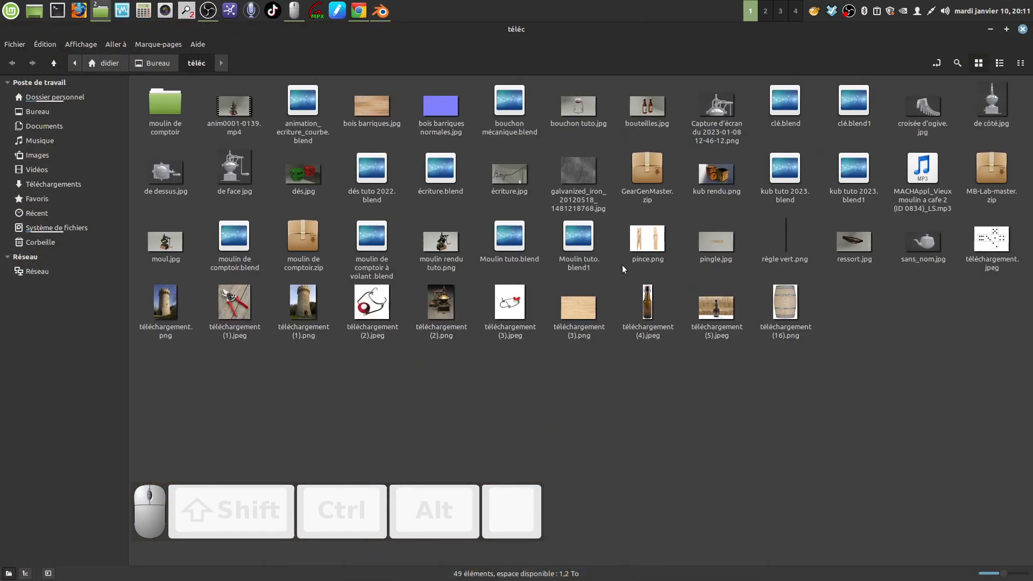
{"action": "double_click", "coordinate": [637, 244]}
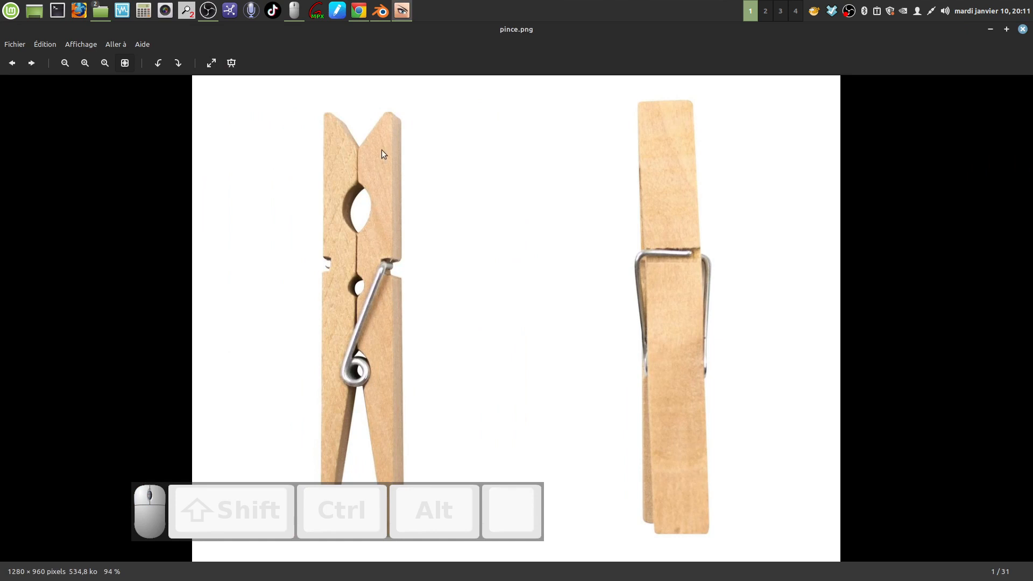
{"action": "left_click", "coordinate": [379, 12]}
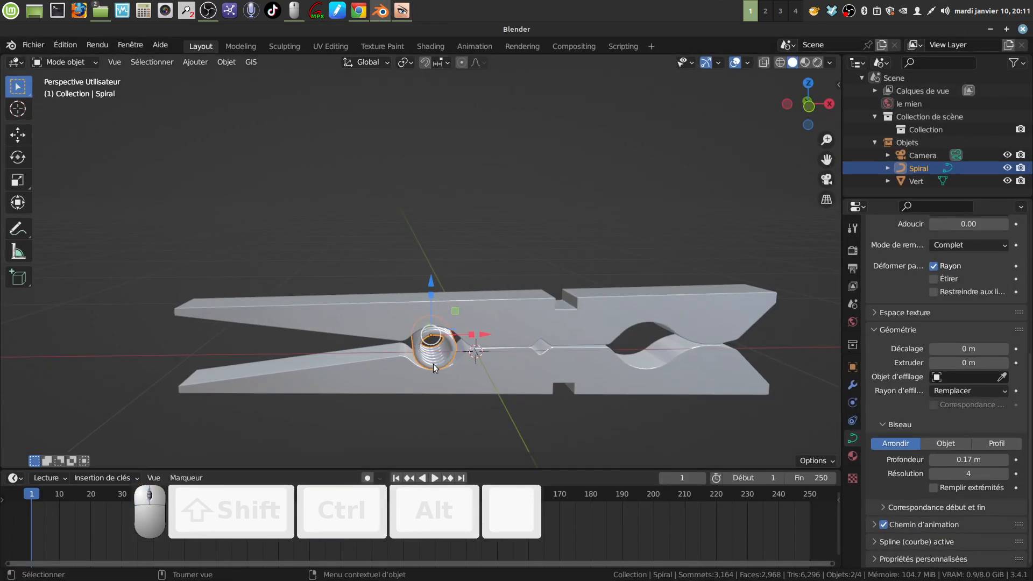
Rotate the spiral about -50.9° around the Y axis to reorient its wire ends
{"action": "scroll", "coordinate": [539, 404], "scroll_direction": "up", "scroll_amount": 2}
{"action": "middle_click_drag", "start_coordinate": [524, 376], "coordinate": [483, 310]}
{"action": "middle_click_drag", "start_coordinate": [482, 310], "coordinate": [479, 286]}
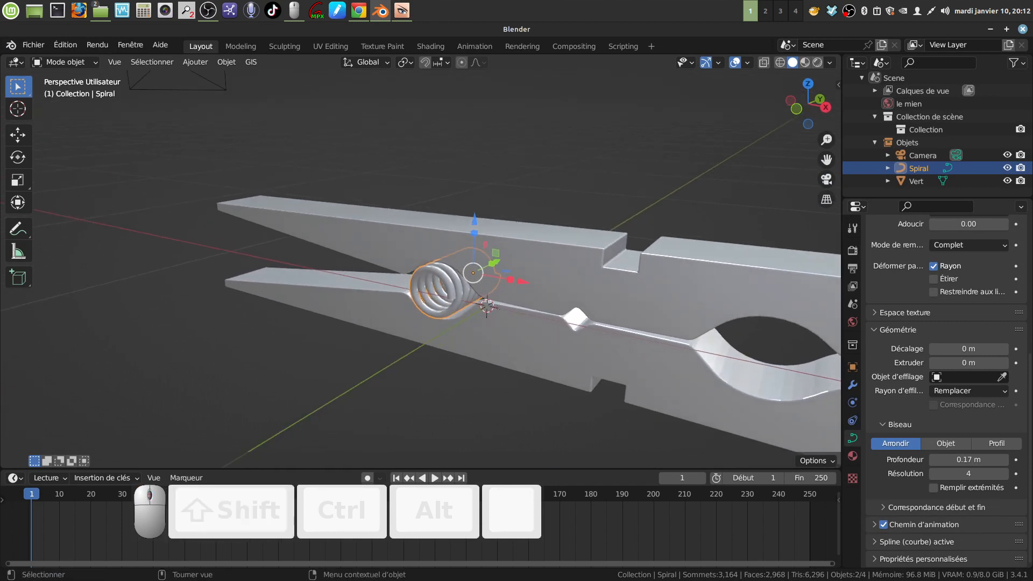
{"action": "key", "text": "r"}
{"action": "key", "text": "y"}
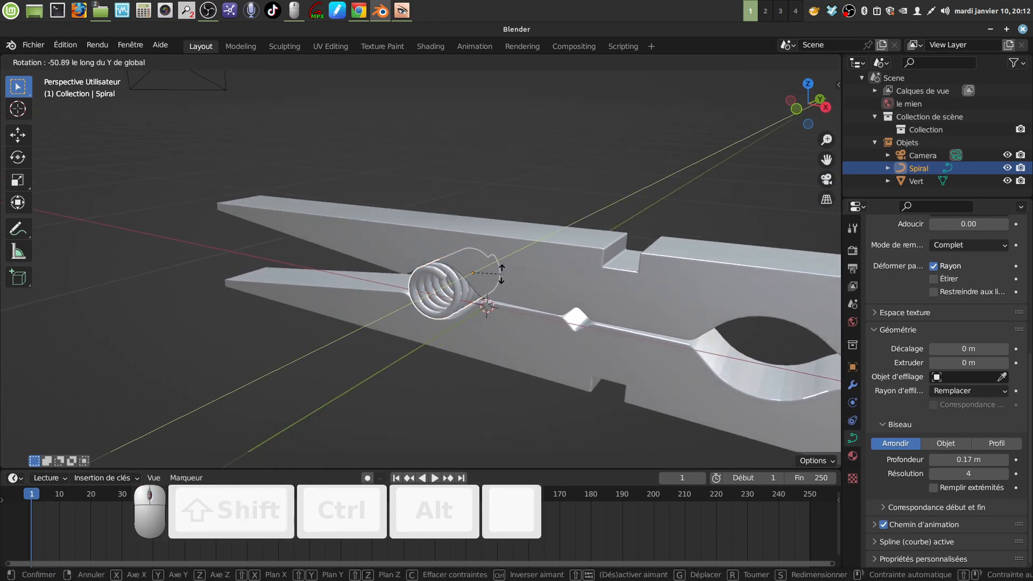
{"action": "left_click", "coordinate": [501, 274]}
{"action": "middle_click_drag", "start_coordinate": [502, 274], "coordinate": [466, 300]}
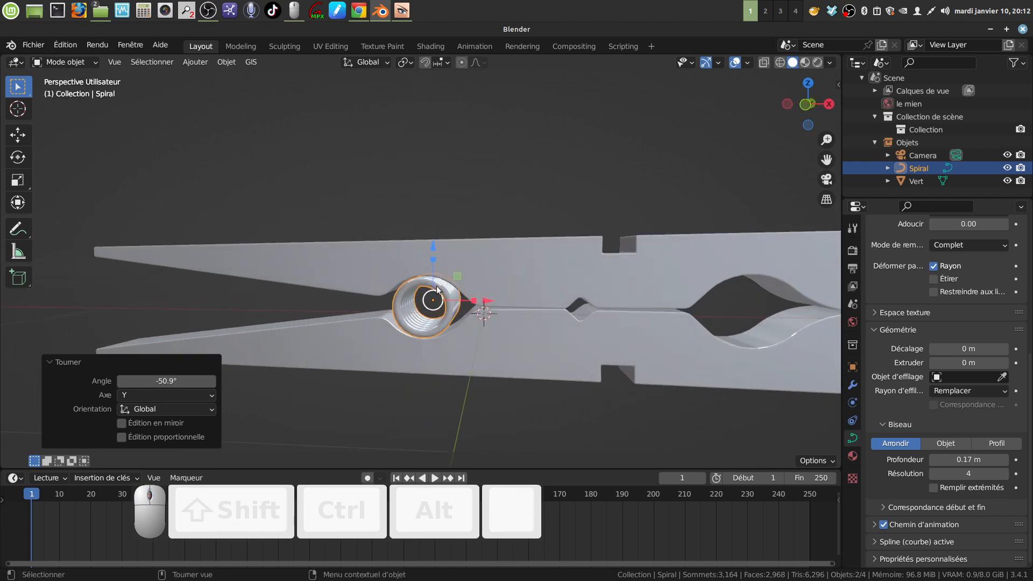
Shift the spiral about 0.02 m along Y and enter Edit Mode on its curve points
{"action": "middle_click_drag", "start_coordinate": [603, 386], "coordinate": [440, 380]}
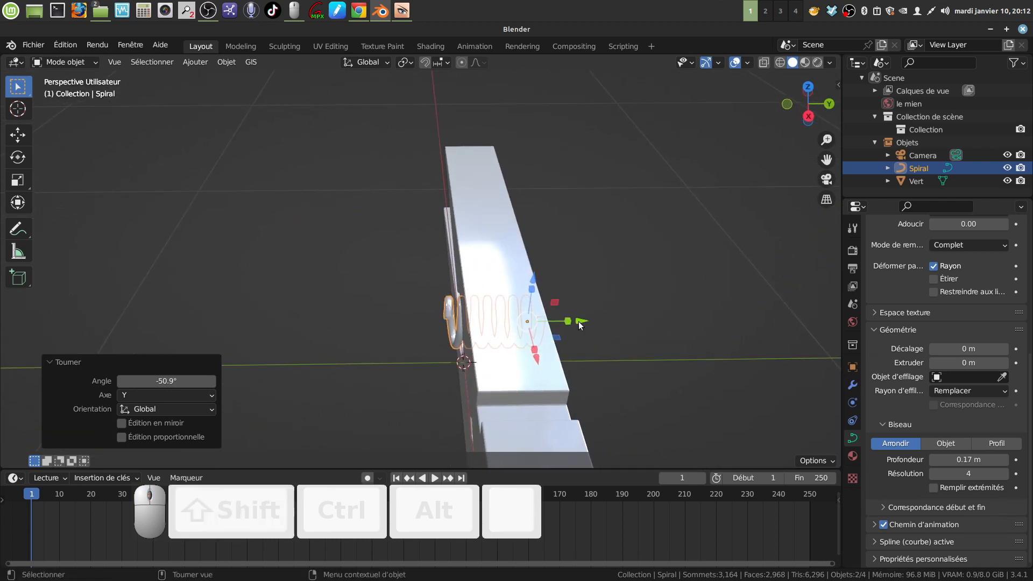
{"action": "left_click_drag", "start_coordinate": [581, 324], "coordinate": [602, 354]}
{"action": "scroll", "coordinate": [515, 411], "scroll_direction": "up", "scroll_amount": 2}
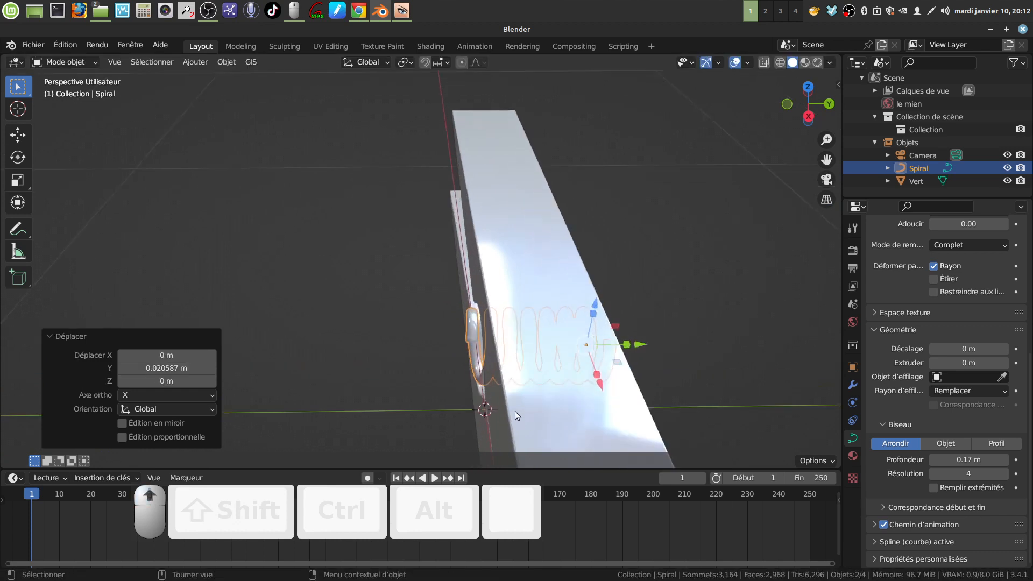
{"action": "middle_click_drag", "start_coordinate": [514, 411], "coordinate": [560, 347]}
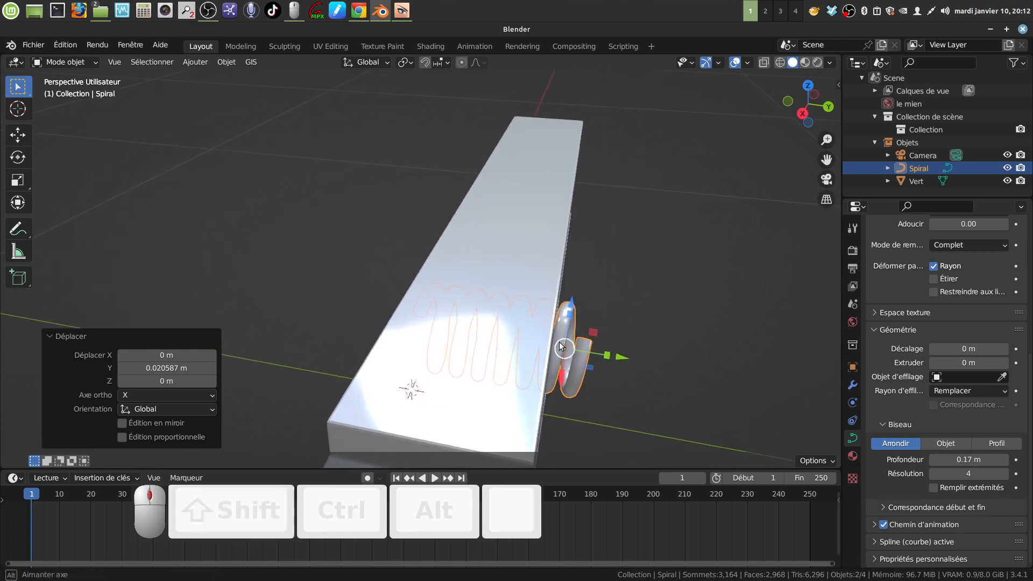
{"action": "key", "text": "Tab"}
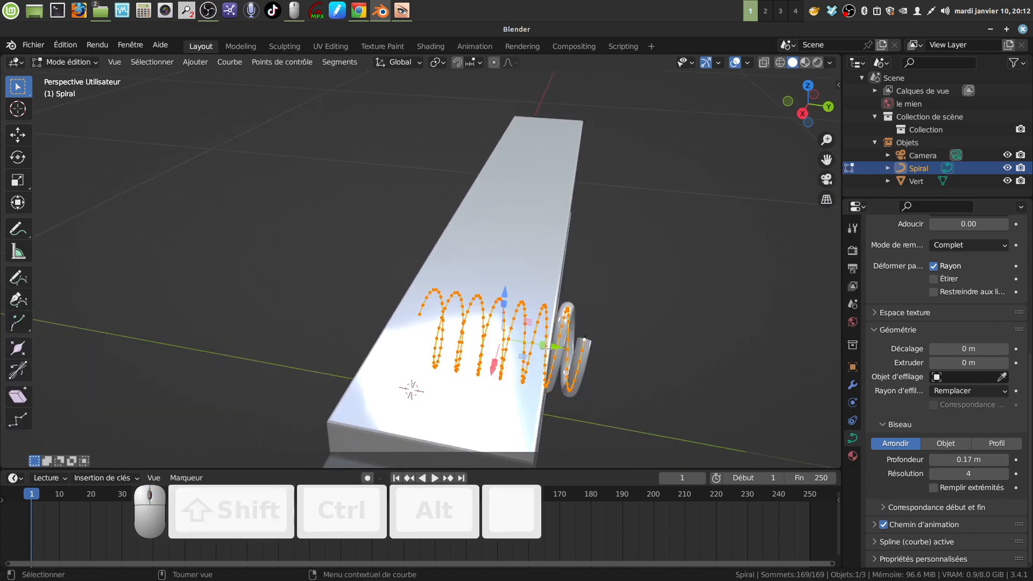
Scale the spiral's points to about 0.917 along Y and move them about -0.015 m along Y
{"action": "key", "text": "s"}
{"action": "key", "text": "y"}
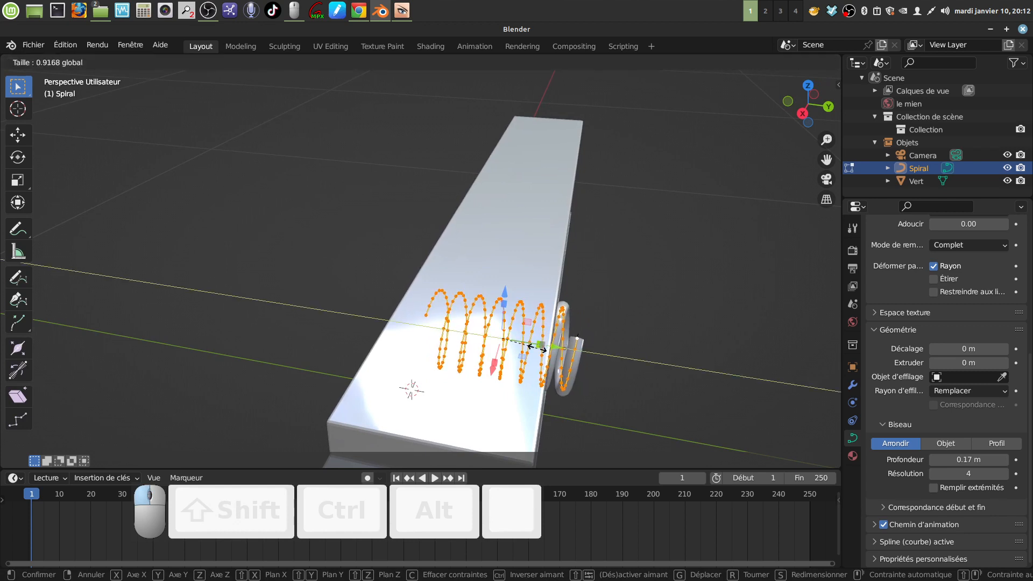
{"action": "left_click", "coordinate": [554, 349]}
{"action": "key", "text": "g"}
{"action": "key", "text": "y"}
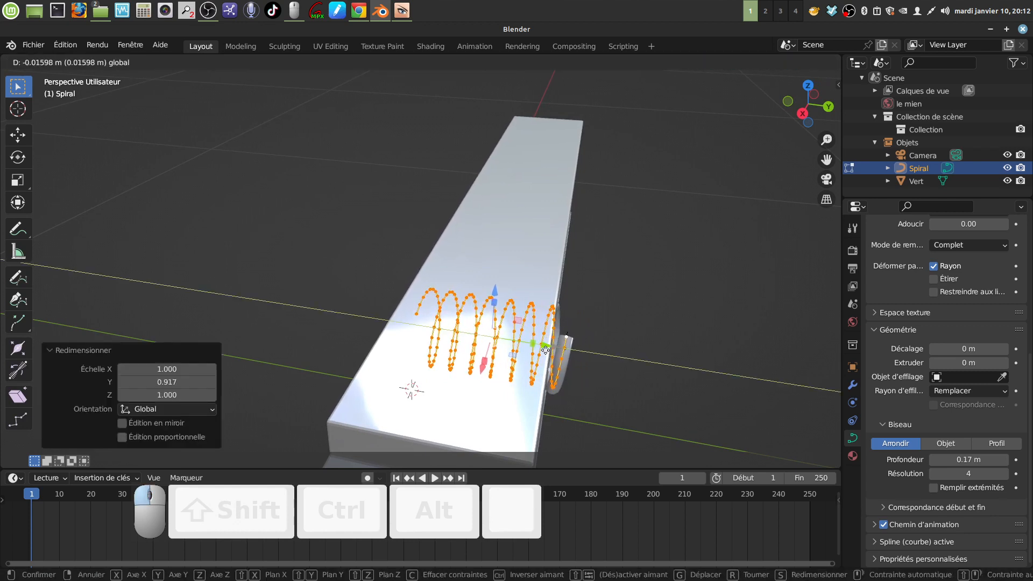
{"action": "left_click", "coordinate": [547, 349]}
Shift the spiral's points back about 0.005 m along Y and return to Object Mode
{"action": "middle_click_drag", "start_coordinate": [546, 348], "coordinate": [509, 358]}
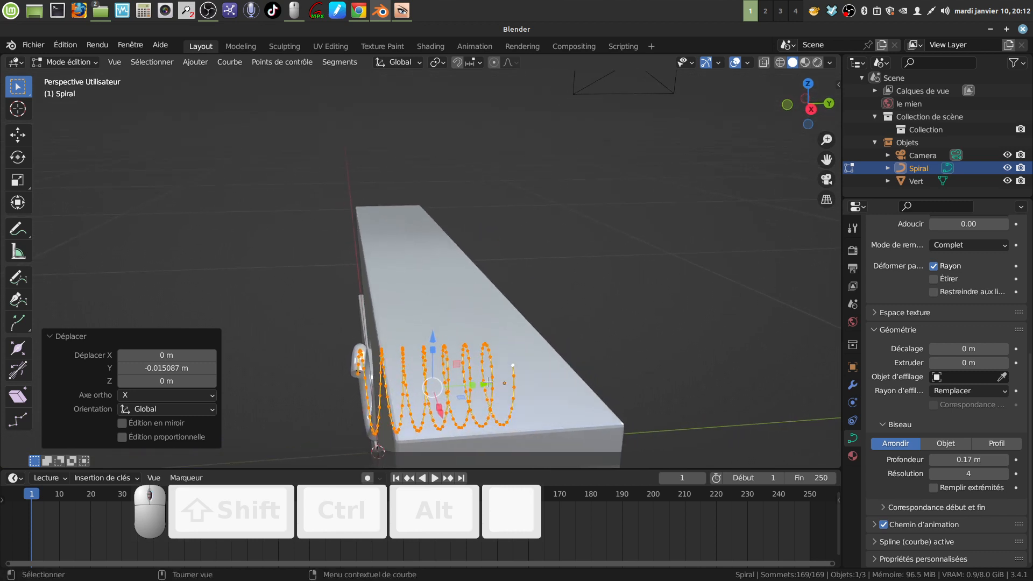
{"action": "key", "text": "g"}
{"action": "key", "text": "y"}
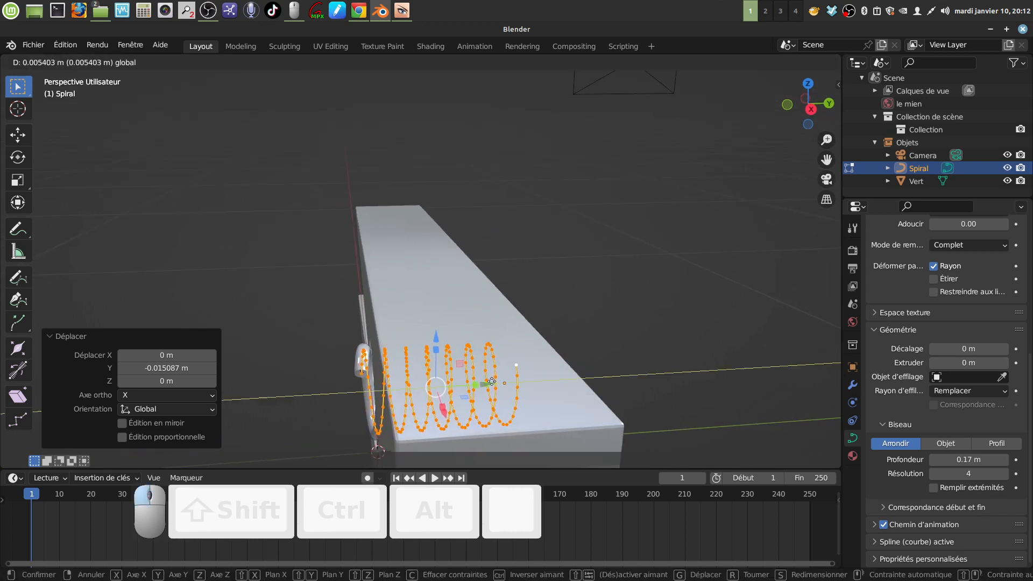
{"action": "left_click", "coordinate": [492, 382]}
{"action": "middle_click_drag", "start_coordinate": [491, 382], "coordinate": [464, 372]}
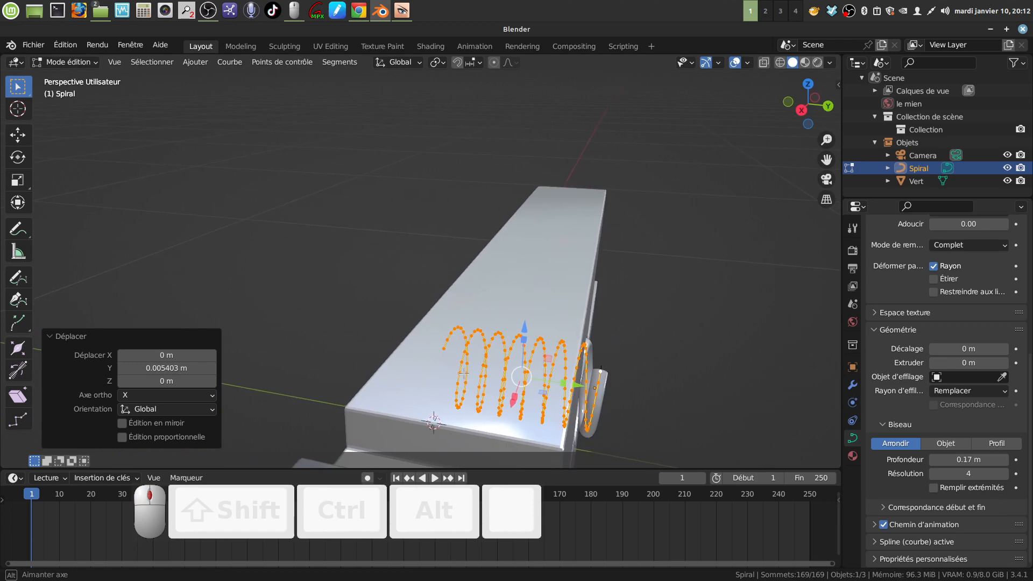
{"action": "key", "text": "Delete"}
{"action": "mouse_move", "coordinate": [521, 398]}
{"action": "middle_mouse_down"}
{"action": "mouse_move", "coordinate": [465, 377]}
{"action": "mouse_move", "coordinate": [503, 395]}
{"action": "middle_mouse_up"}
{"action": "scroll", "coordinate": [601, 401], "scroll_direction": "down", "scroll_amount": 1}
{"action": "middle_click_drag", "start_coordinate": [639, 438], "coordinate": [585, 347]}
{"action": "key", "text": "Tab"}
{"action": "scroll", "coordinate": [432, 349], "scroll_direction": "down", "scroll_amount": 1}
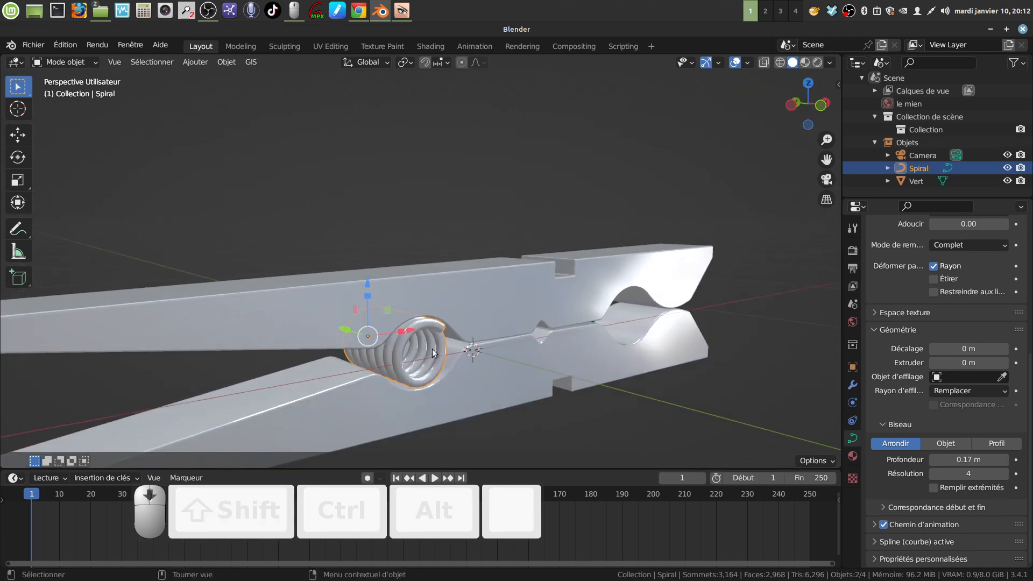
Convert the spiral curve to a mesh
{"action": "middle_click_drag", "start_coordinate": [390, 354], "coordinate": [421, 353]}
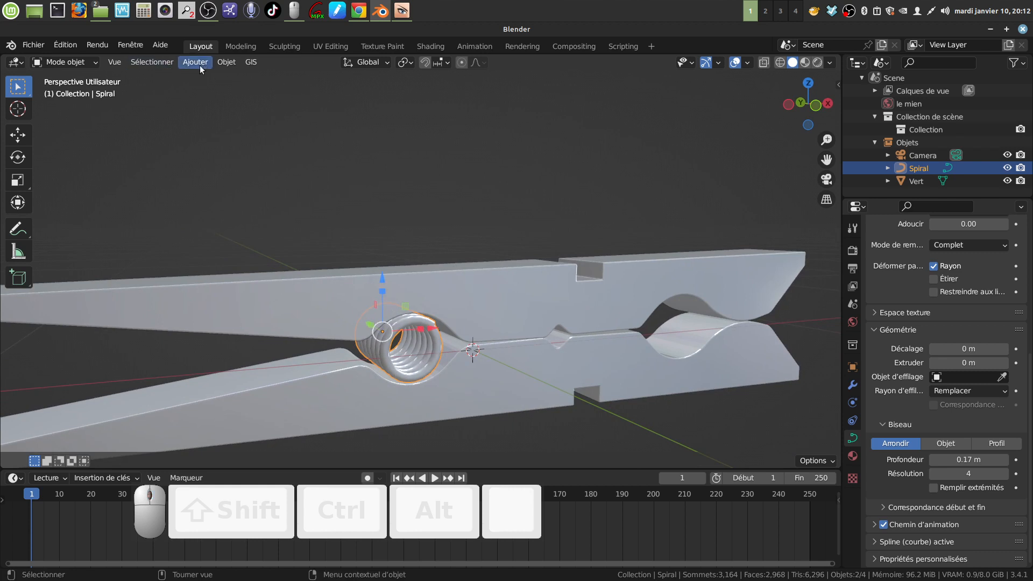
{"action": "left_click", "coordinate": [223, 61]}
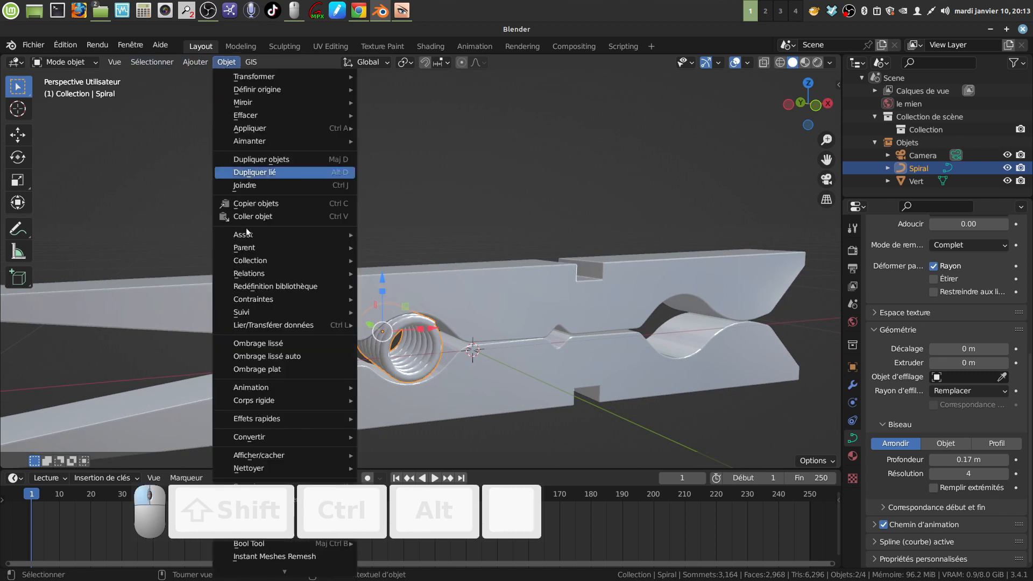
{"action": "mouse_move", "coordinate": [271, 400]}
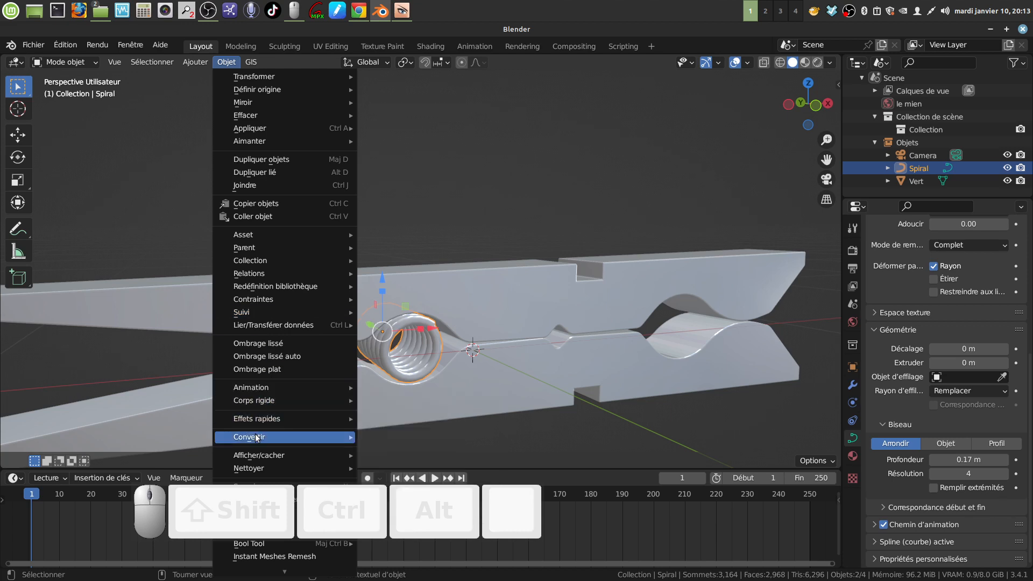
{"action": "mouse_move", "coordinate": [257, 437]}
{"action": "left_click", "coordinate": [401, 452]}
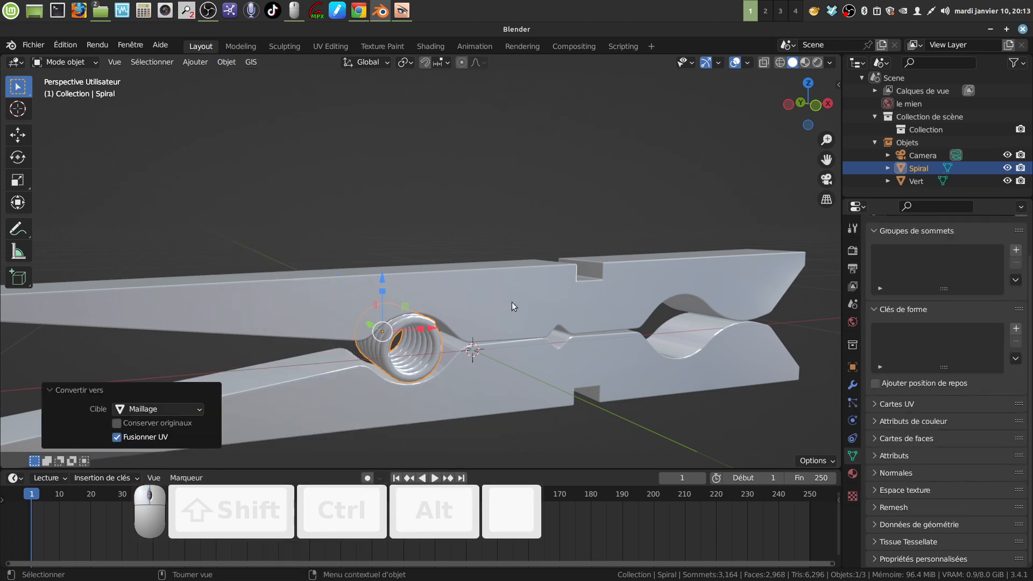
Enter Edit Mode on the spring mesh and switch to vertex selection
{"action": "middle_click_drag", "start_coordinate": [512, 302], "coordinate": [472, 289]}
{"action": "scroll", "coordinate": [494, 375], "scroll_direction": "up", "scroll_amount": 2}
{"action": "middle_click_drag", "start_coordinate": [494, 375], "coordinate": [469, 353]}
{"action": "middle_click_drag", "start_coordinate": [469, 353], "coordinate": [437, 329], "text": "shift"}
{"action": "middle_click_drag", "start_coordinate": [437, 329], "coordinate": [458, 382]}
{"action": "scroll", "coordinate": [433, 348], "scroll_direction": "up", "scroll_amount": 3}
{"action": "key", "text": "Tab"}
{"action": "middle_click_drag", "start_coordinate": [432, 342], "coordinate": [357, 321]}
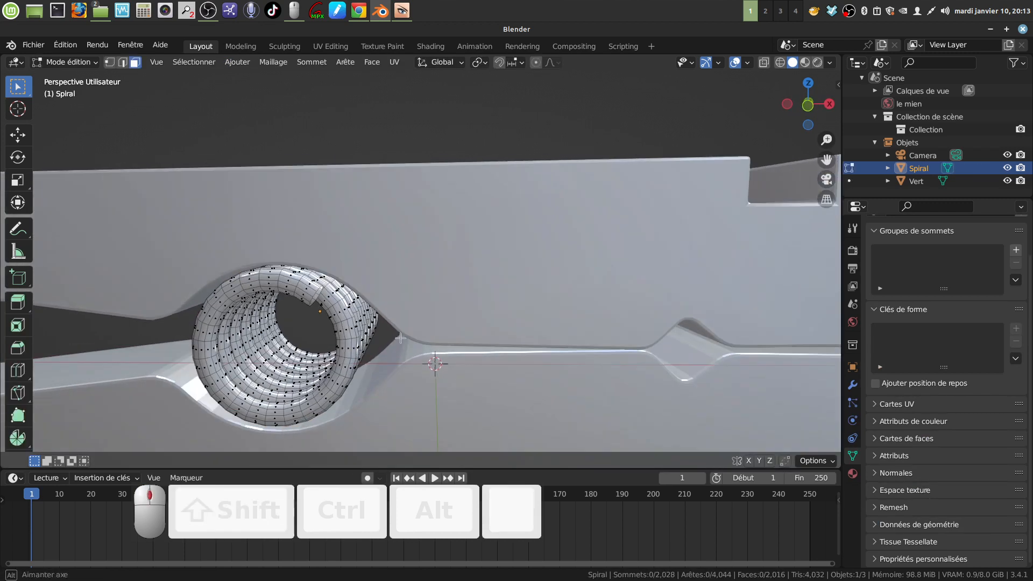
{"action": "left_click", "coordinate": [110, 63]}
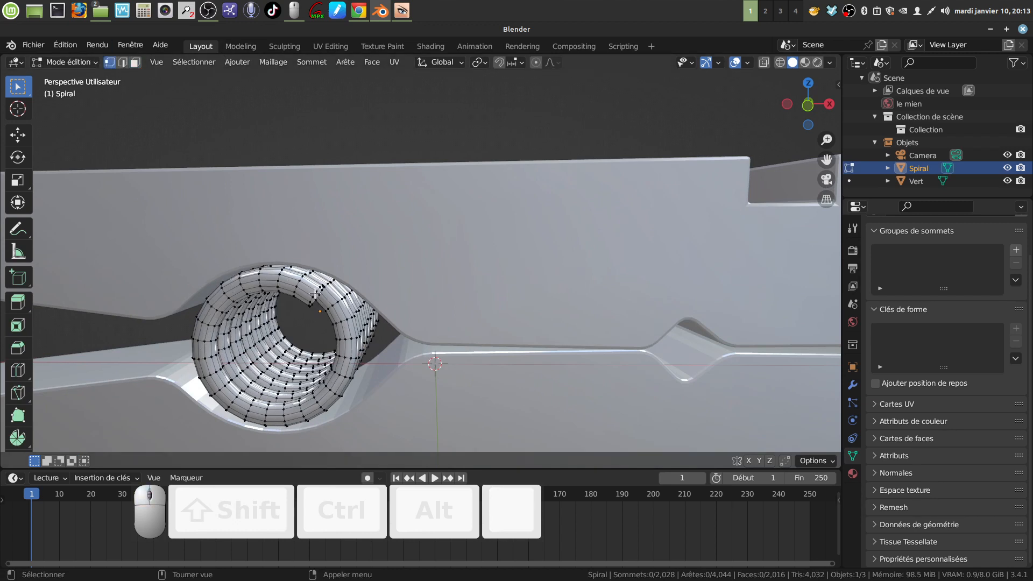
Extrude the spring's front end ring in front view toward the lower half's notch, about 0.381 m in X and -0.241 m in Z
{"action": "left_click", "coordinate": [315, 295], "text": "alt"}
{"action": "scroll", "coordinate": [502, 310], "scroll_direction": "down", "scroll_amount": 2}
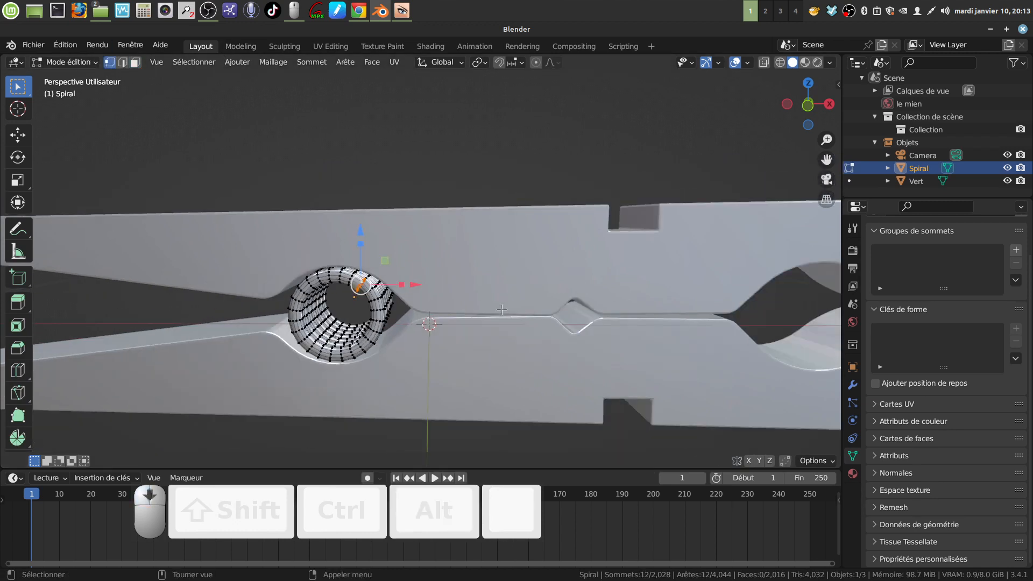
{"action": "key", "text": "KP_1"}
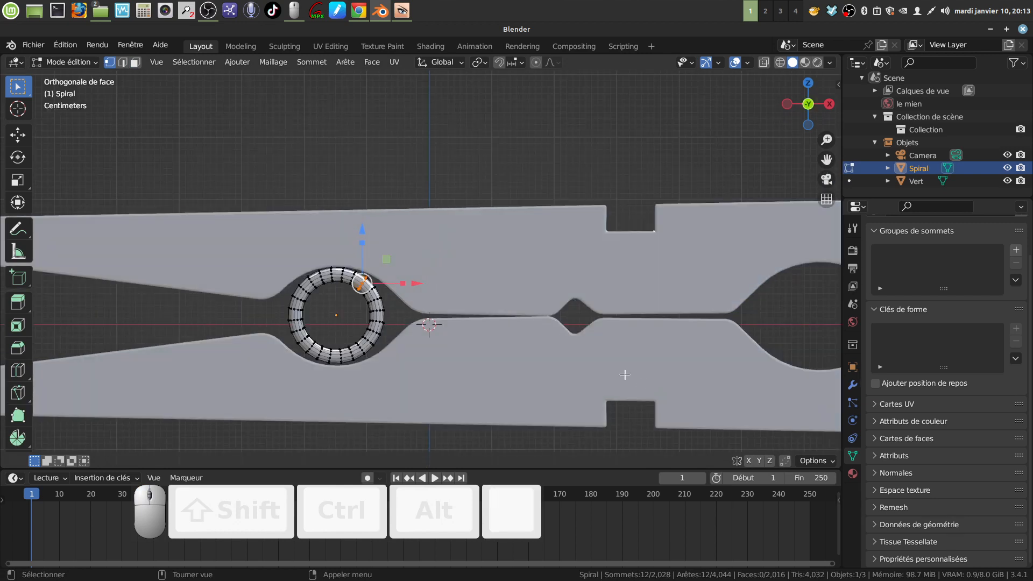
{"action": "key", "text": "e"}
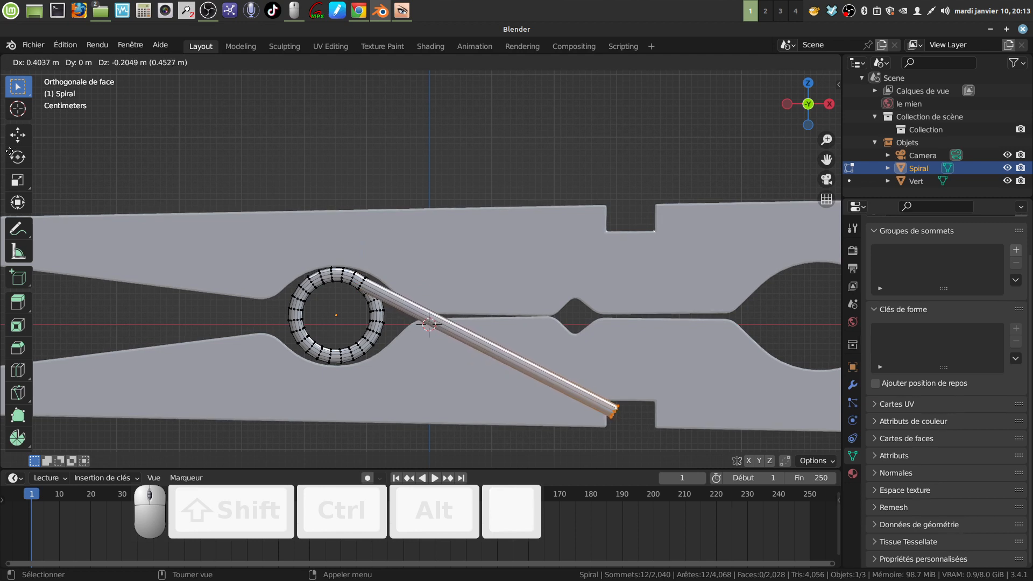
{"action": "left_click", "coordinate": [828, 173]}
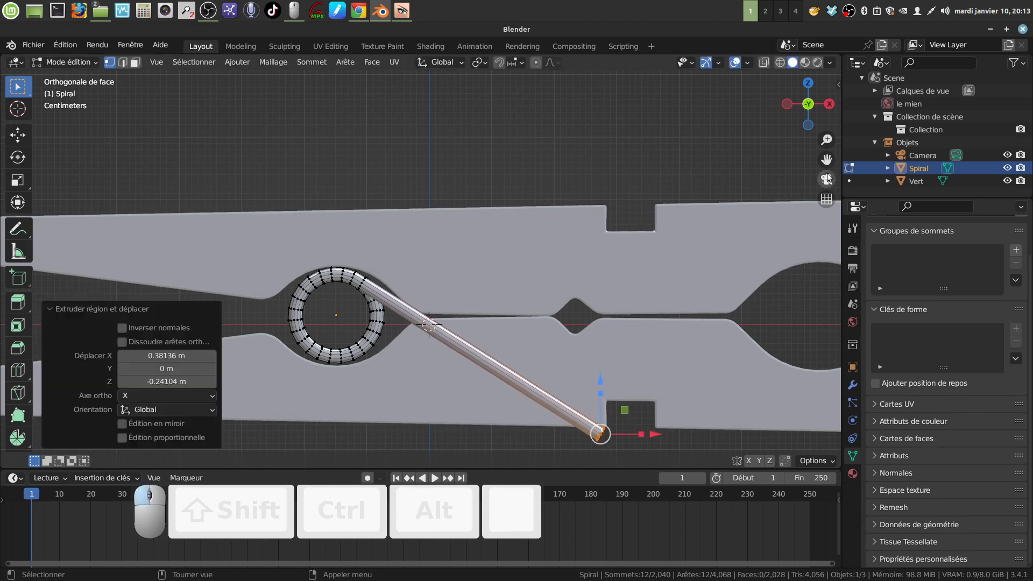
Rotate the whole spring mesh about -5.09° around the global Y axis so the extruded arm meets the notch
{"action": "key", "text": "a"}
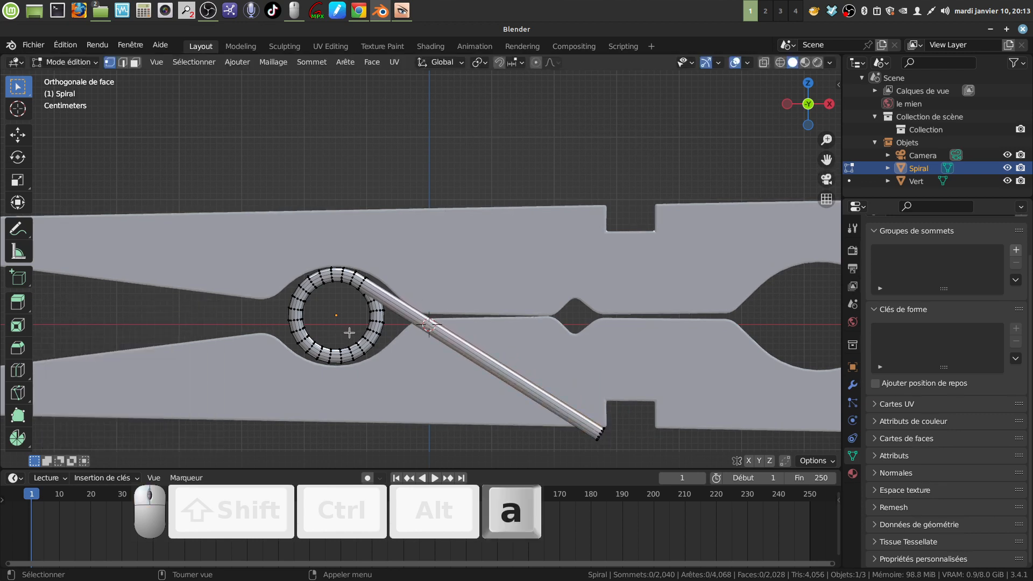
{"action": "key", "text": "a"}
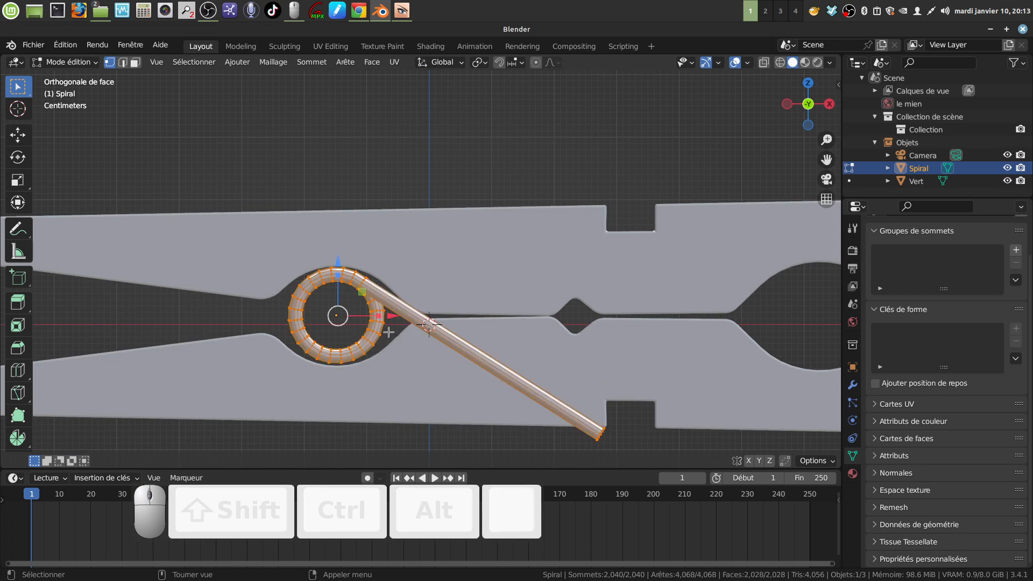
{"action": "key", "text": "r"}
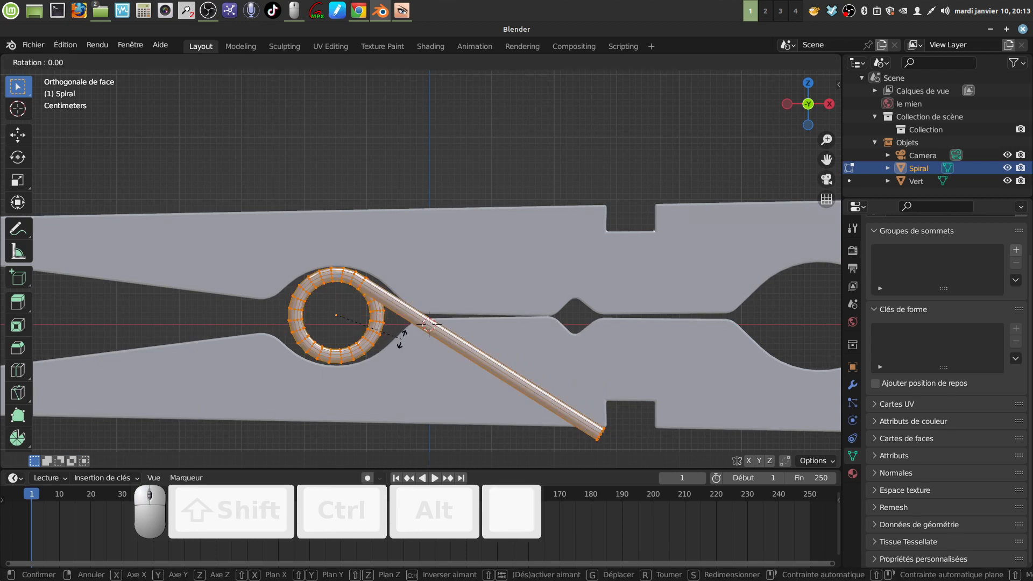
{"action": "key", "text": "y"}
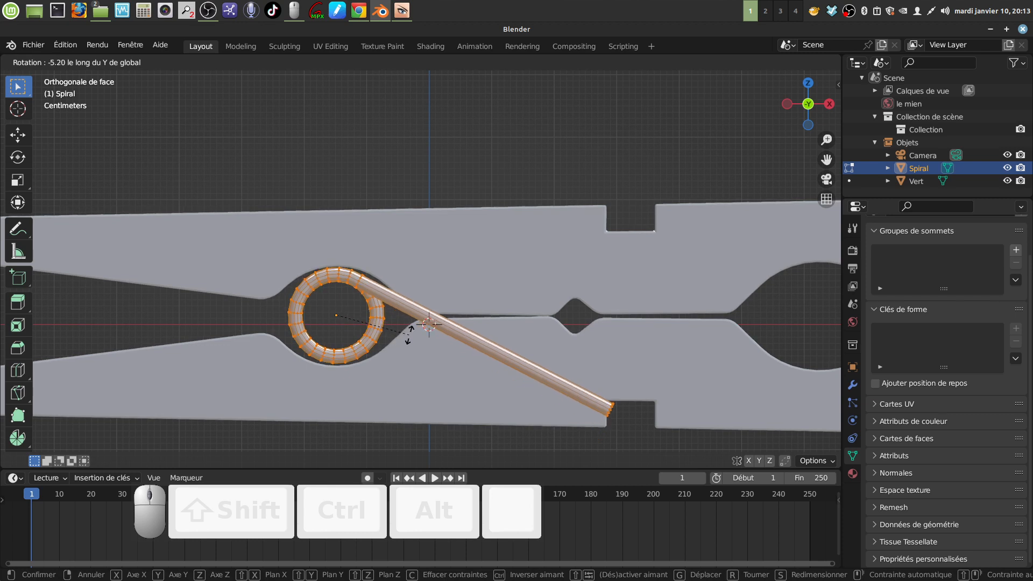
{"action": "left_click", "coordinate": [617, 420]}
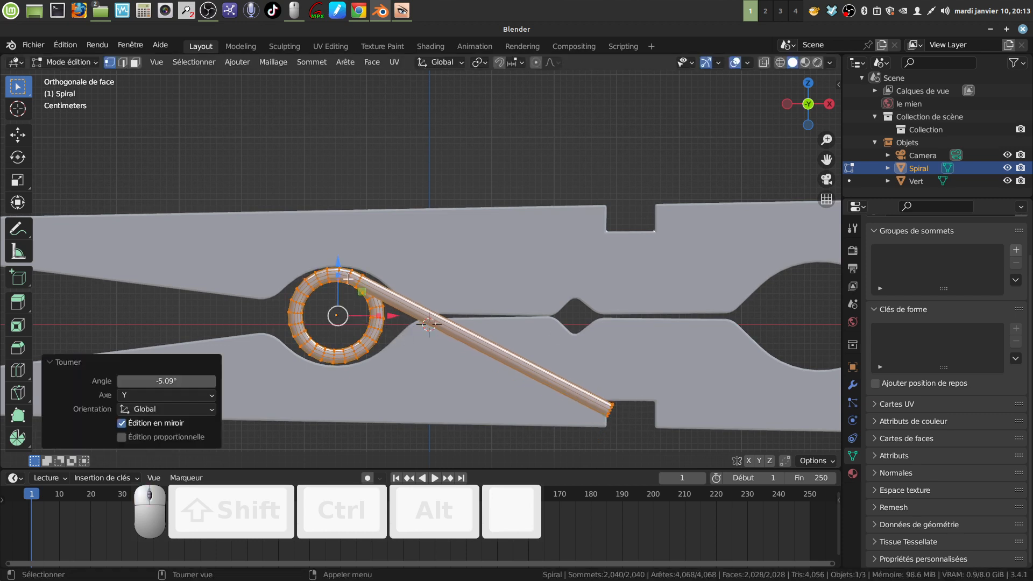
Select the end ring of the extruded arm and rotate it about -24.2° in front view to make it vertical
{"action": "middle_click_drag", "start_coordinate": [570, 405], "coordinate": [405, 319], "text": "shift"}
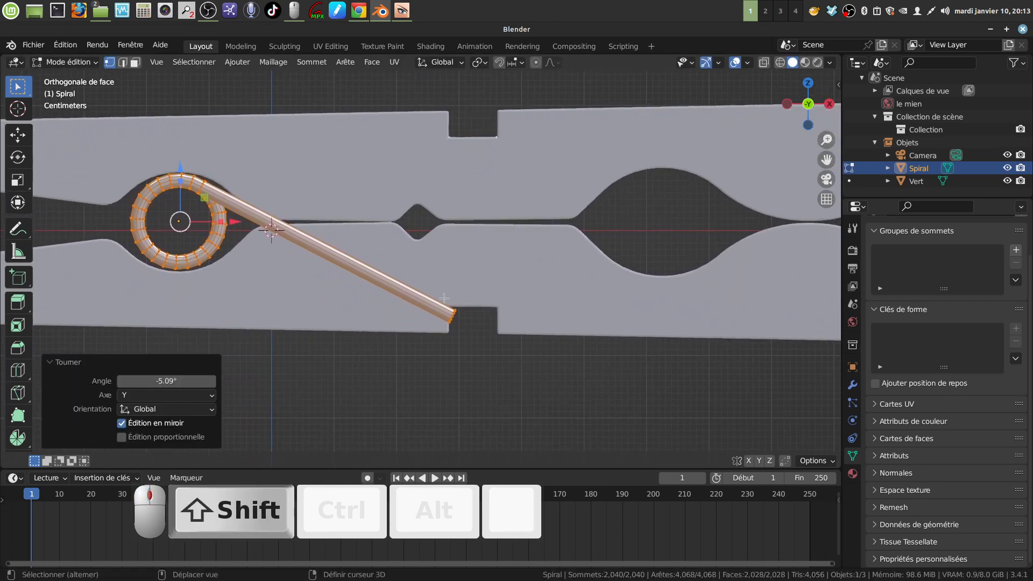
{"action": "scroll", "coordinate": [505, 351], "scroll_direction": "up", "scroll_amount": 1}
{"action": "scroll", "coordinate": [505, 351], "scroll_direction": "up", "scroll_amount": 1}
{"action": "middle_click_drag", "start_coordinate": [487, 343], "coordinate": [483, 330], "text": "shift"}
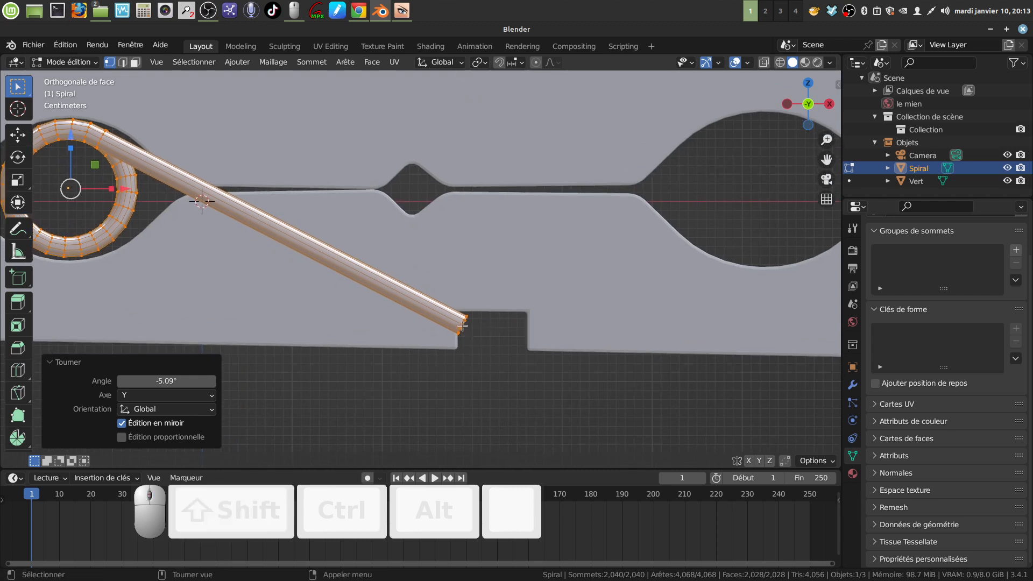
{"action": "left_click", "coordinate": [462, 325], "text": "alt"}
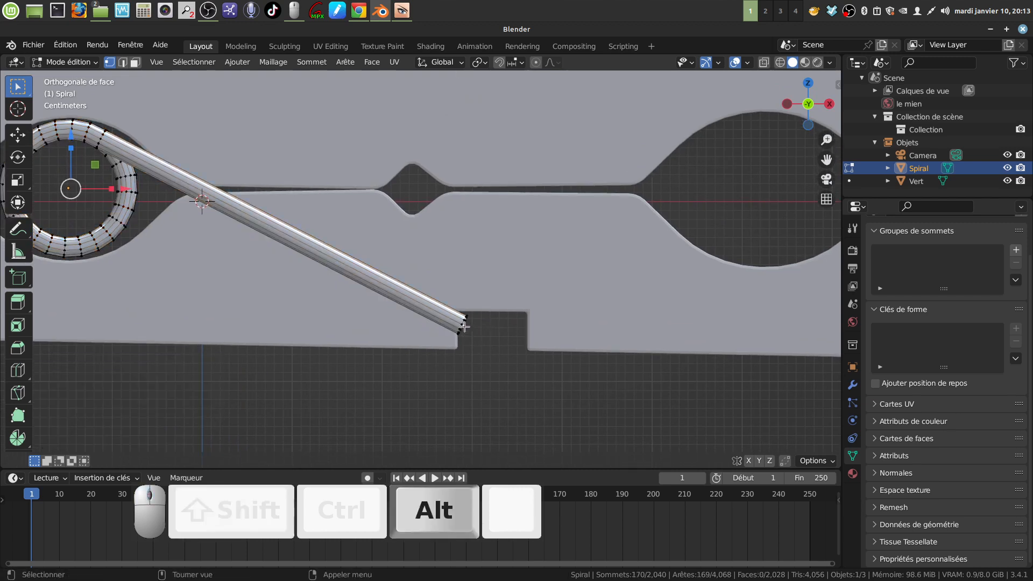
{"action": "left_click", "coordinate": [462, 321], "text": "alt"}
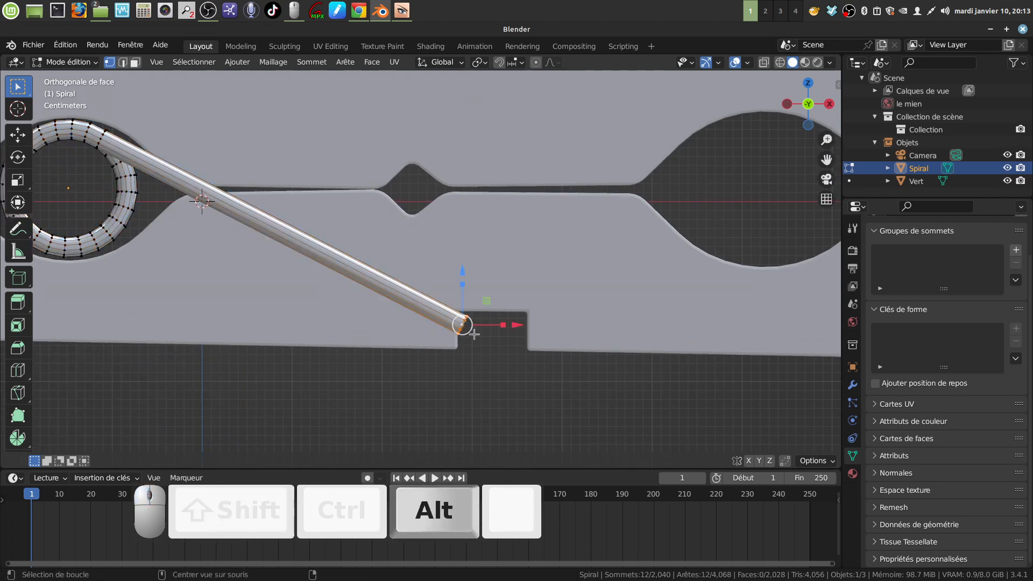
{"action": "scroll", "coordinate": [493, 353], "scroll_direction": "up", "scroll_amount": 1}
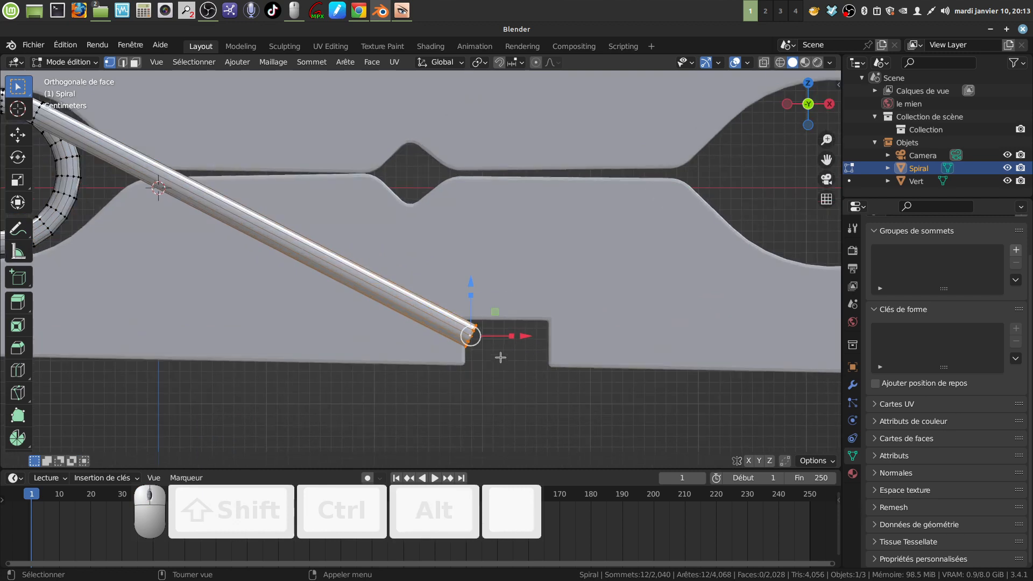
{"action": "key", "text": "r"}
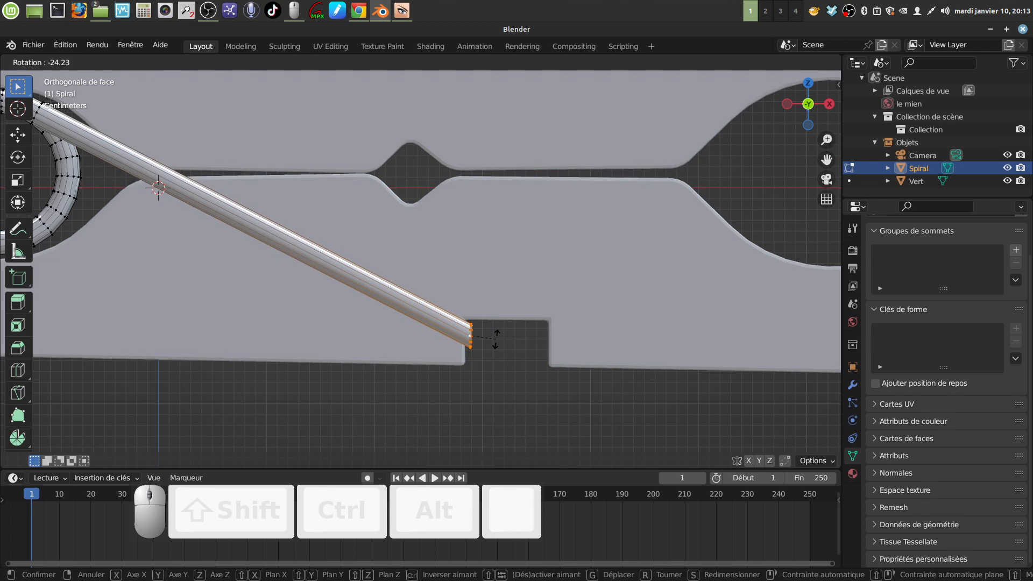
{"action": "left_click", "coordinate": [496, 338]}
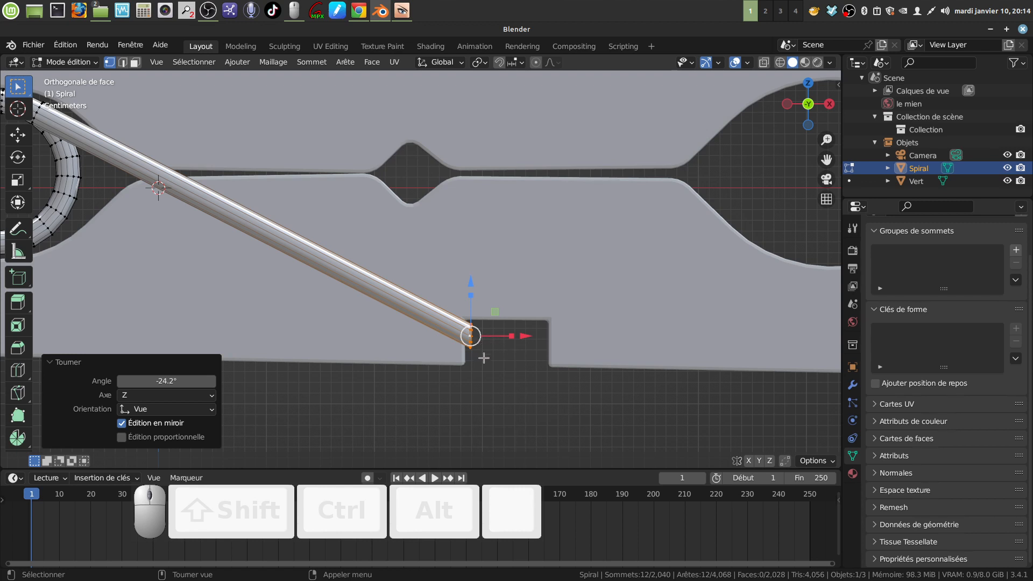
Rotate the arm's end ring about 5.92° in bottom view to square it with the arm
{"action": "key", "text": "ctrl"}
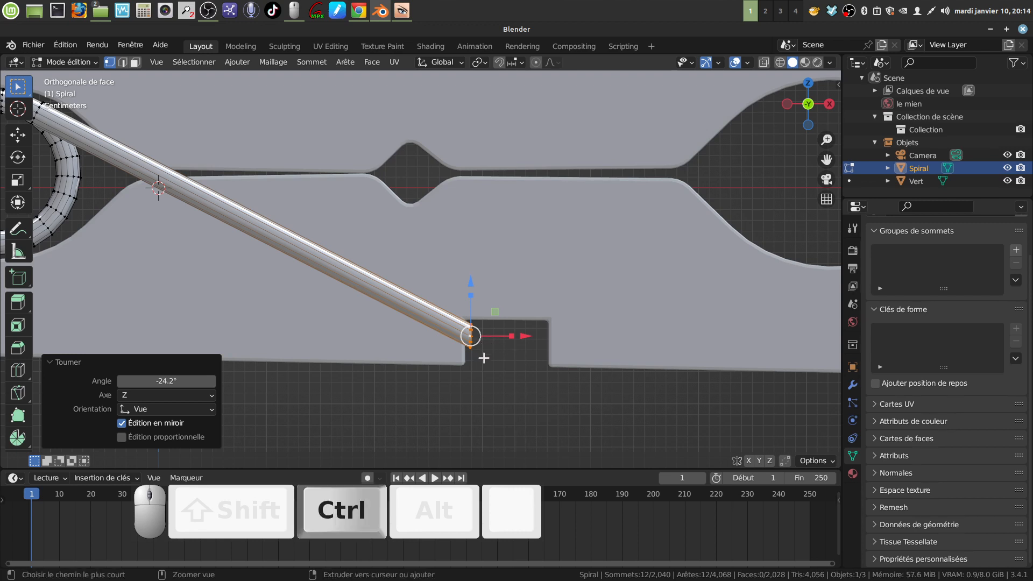
{"action": "key", "text": "ctrl+KP_7"}
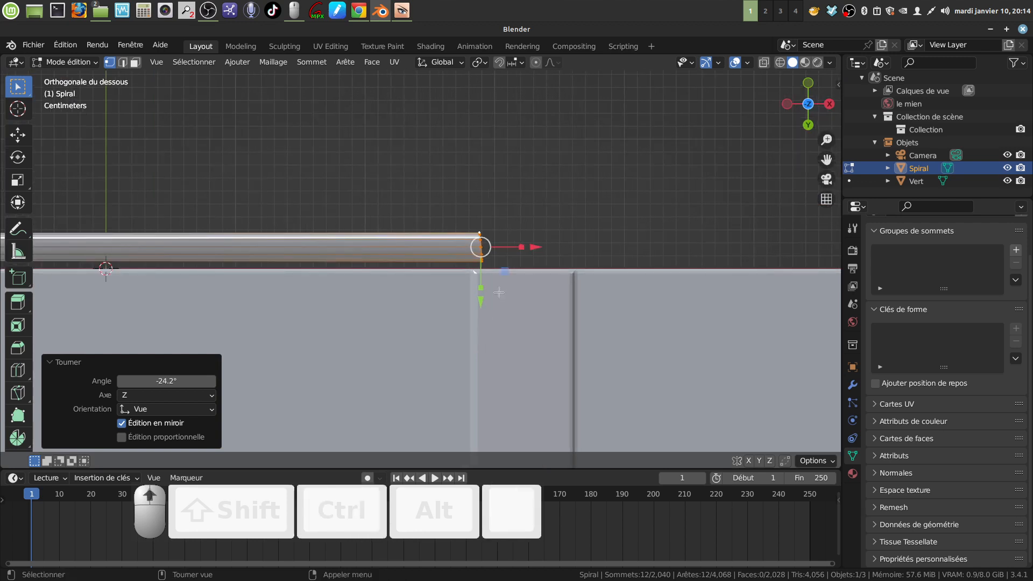
{"action": "key", "text": "r"}
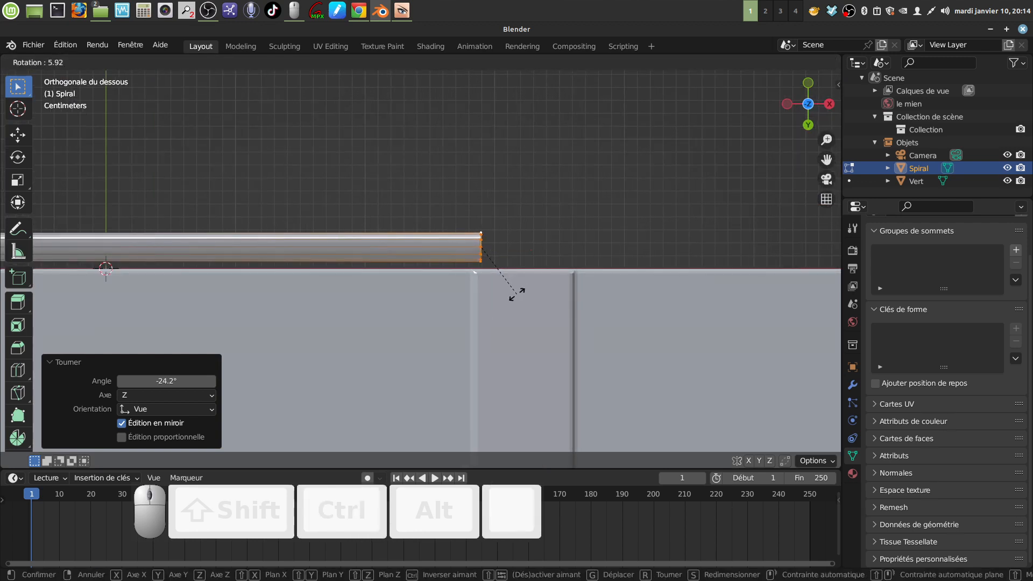
{"action": "left_click", "coordinate": [517, 293]}
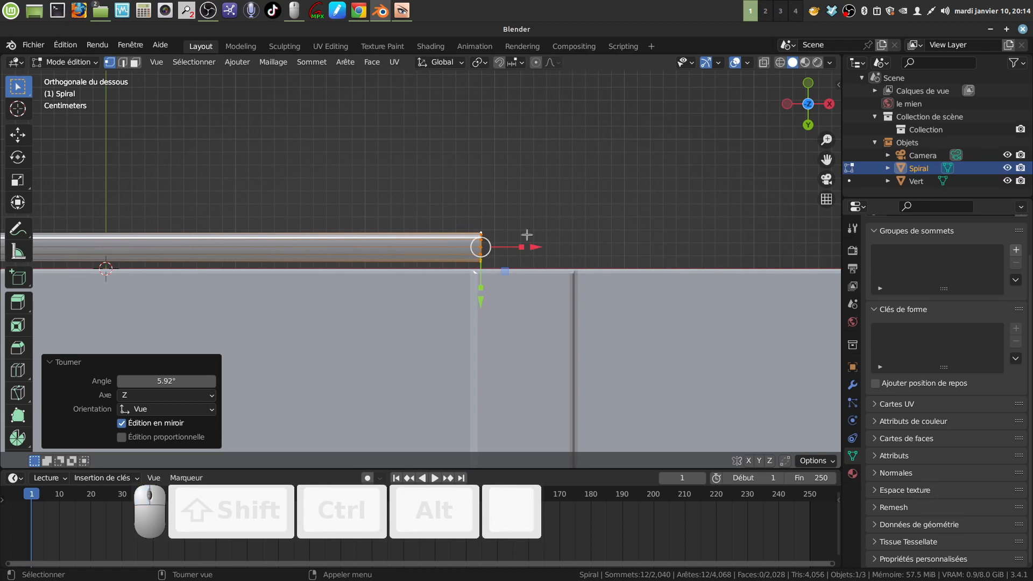
Place the 3D cursor at the notch's edge in line with the arm's end ring, hiding the gizmos while positioning it
{"action": "left_click", "coordinate": [706, 62]}
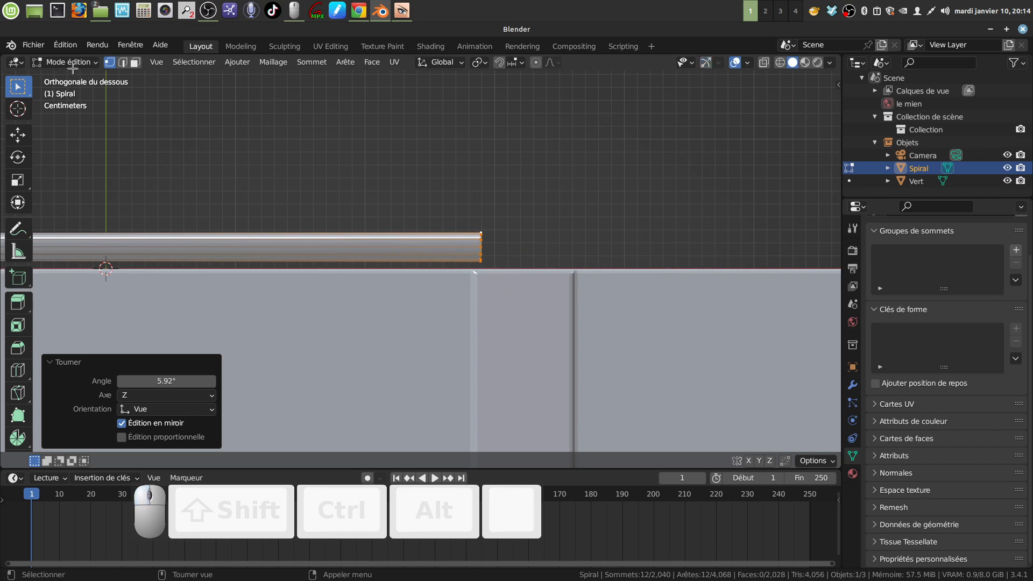
{"action": "left_click", "coordinate": [18, 115]}
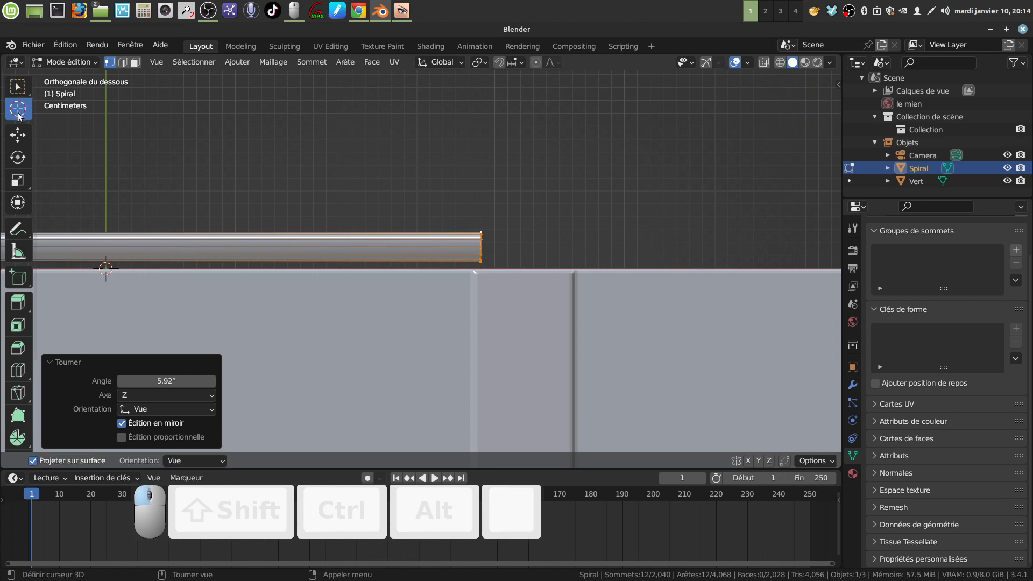
{"action": "left_click", "coordinate": [480, 275]}
{"action": "left_click", "coordinate": [706, 62]}
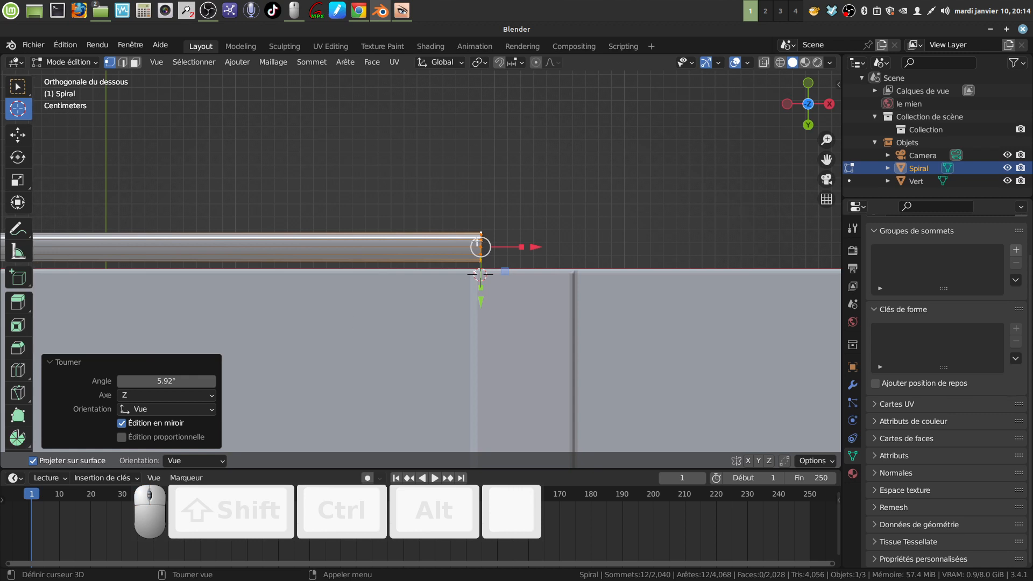
Spin the arm's end ring 90° around the 3D cursor in 6 steps to form a bend into the notch
{"action": "left_click_drag", "start_coordinate": [18, 437], "coordinate": [94, 444]}
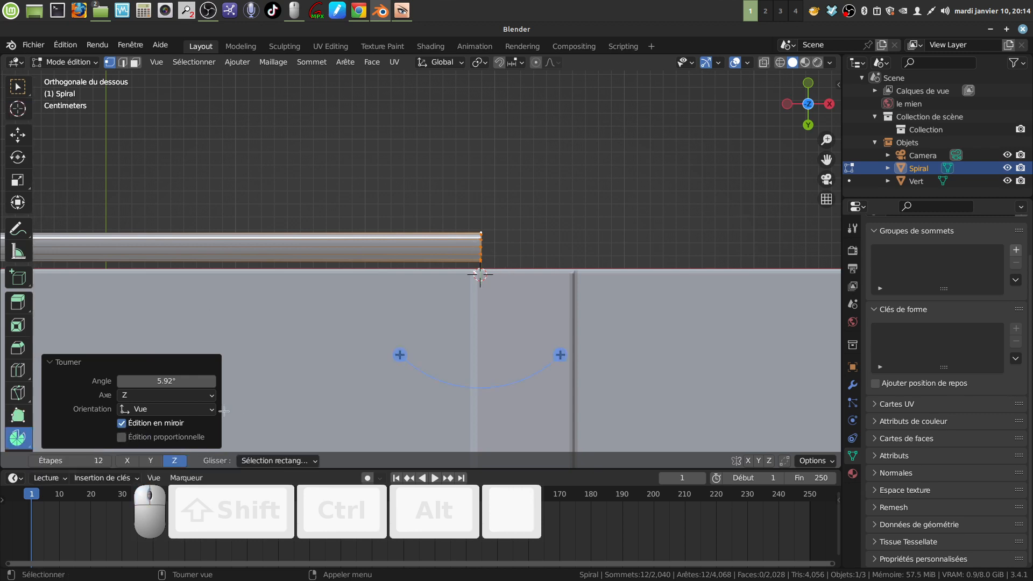
{"action": "left_click", "coordinate": [399, 355]}
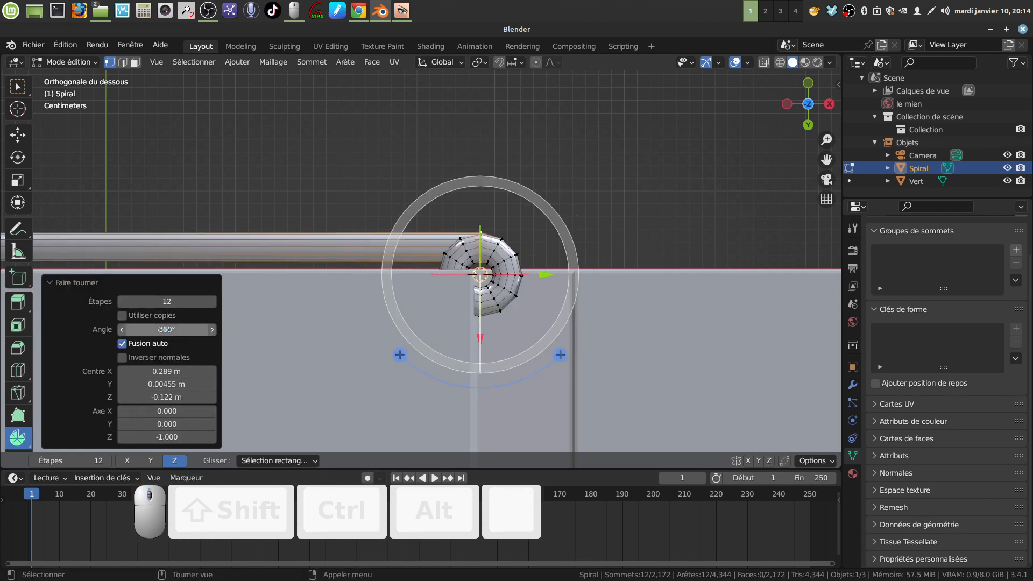
{"action": "left_click", "coordinate": [161, 329]}
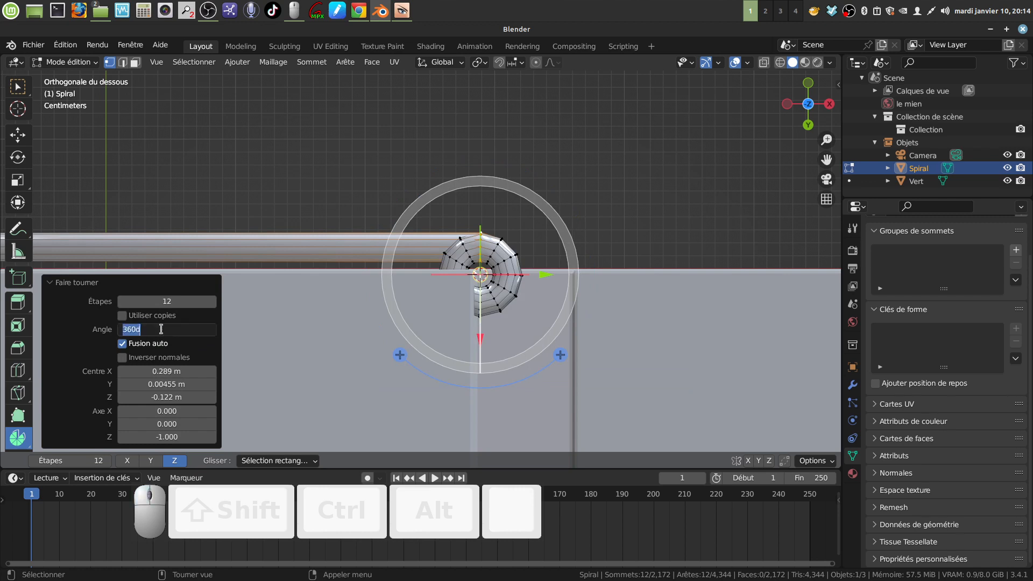
{"action": "key", "text": "BackSpace"}
{"action": "type", "text": "90"}
{"action": "key", "text": "Return"}
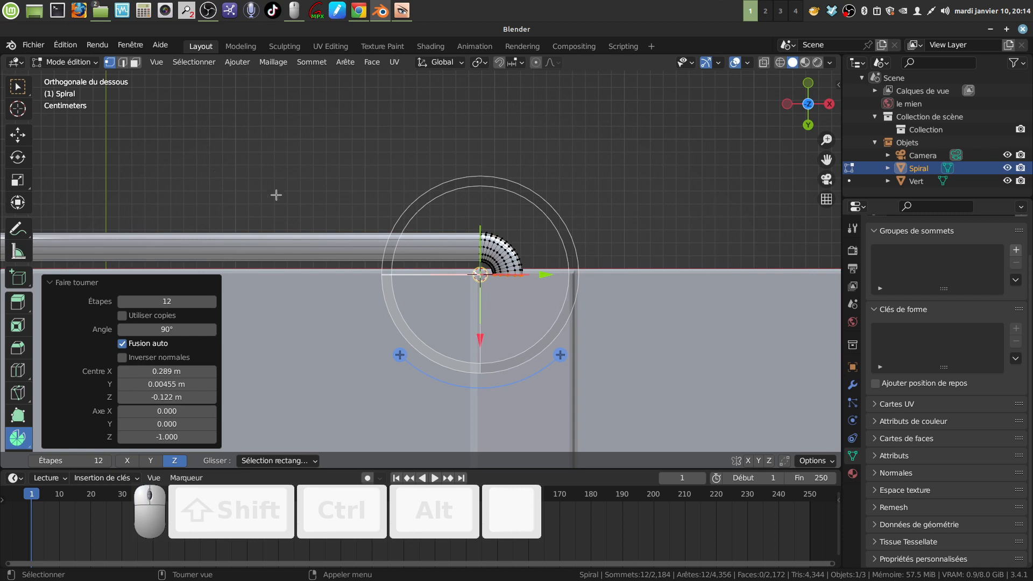
{"action": "left_click", "coordinate": [166, 302]}
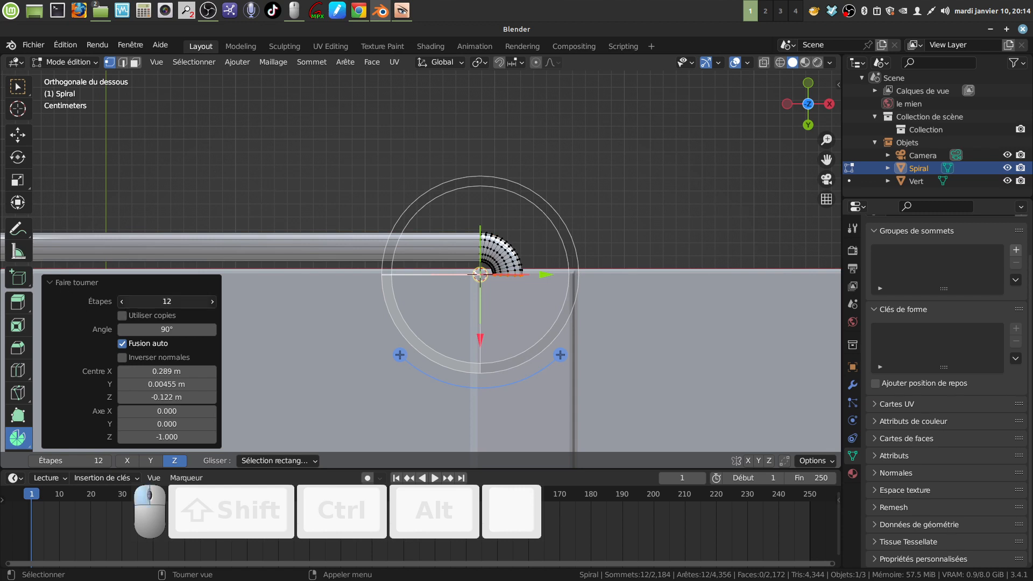
{"action": "left_click_drag", "start_coordinate": [167, 302], "coordinate": [145, 301]}
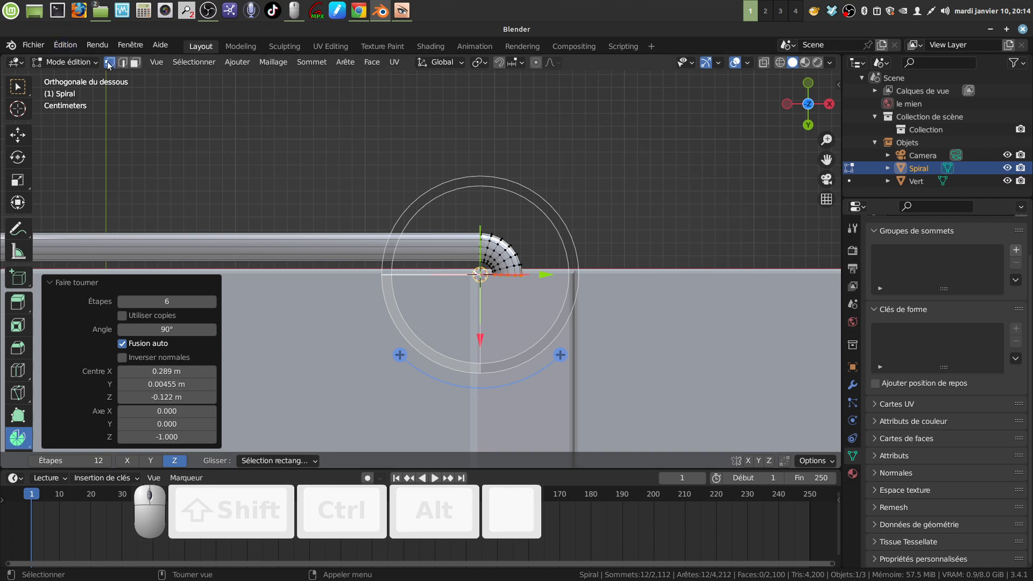
Extrude the bend's end ring along the Y axis by about 0.178 m, nearly to the notch's far side
{"action": "left_click", "coordinate": [18, 86]}
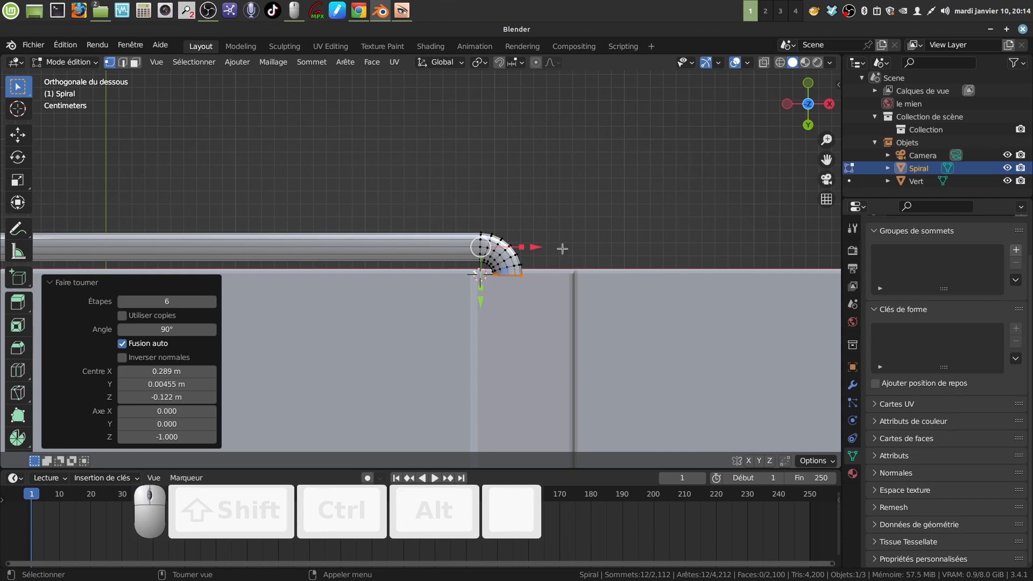
{"action": "key", "text": "e"}
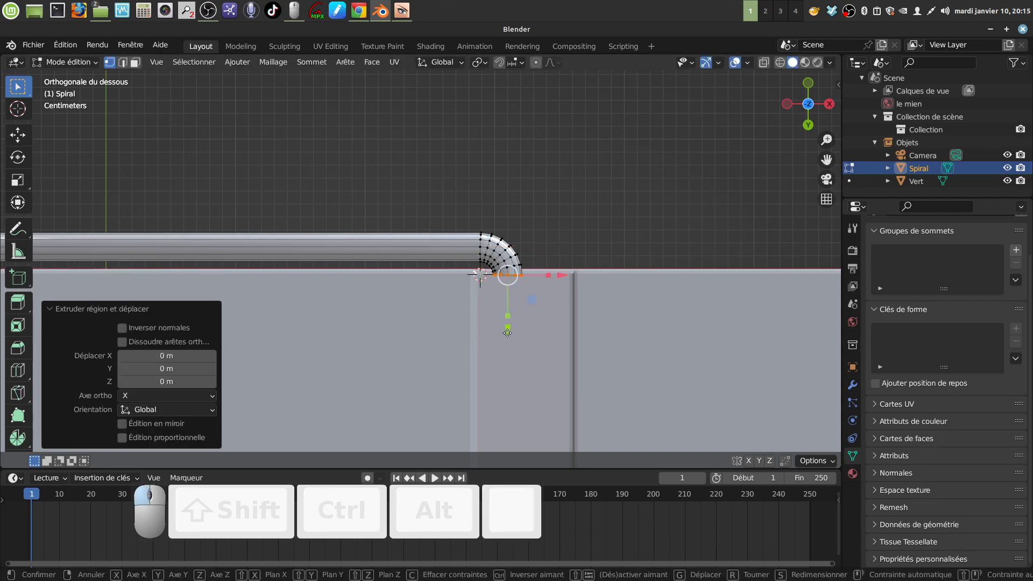
{"action": "left_click", "coordinate": [494, 84]}
{"action": "scroll", "coordinate": [635, 344], "scroll_direction": "down", "scroll_amount": 2}
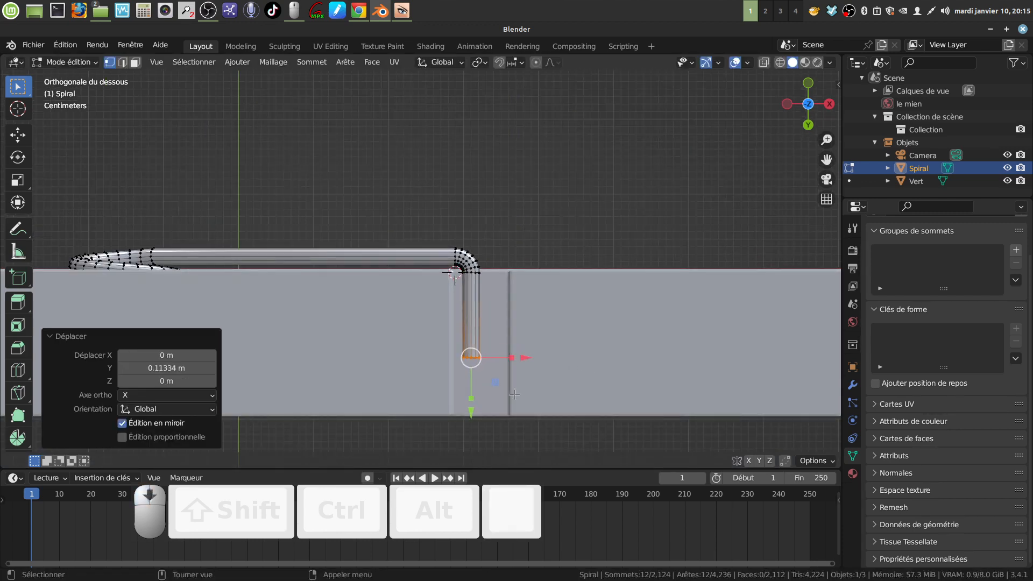
{"action": "left_click_drag", "start_coordinate": [472, 412], "coordinate": [493, 456]}
{"action": "scroll", "coordinate": [574, 419], "scroll_direction": "up", "scroll_amount": 2}
{"action": "middle_click_drag", "start_coordinate": [569, 397], "coordinate": [535, 249], "text": "shift"}
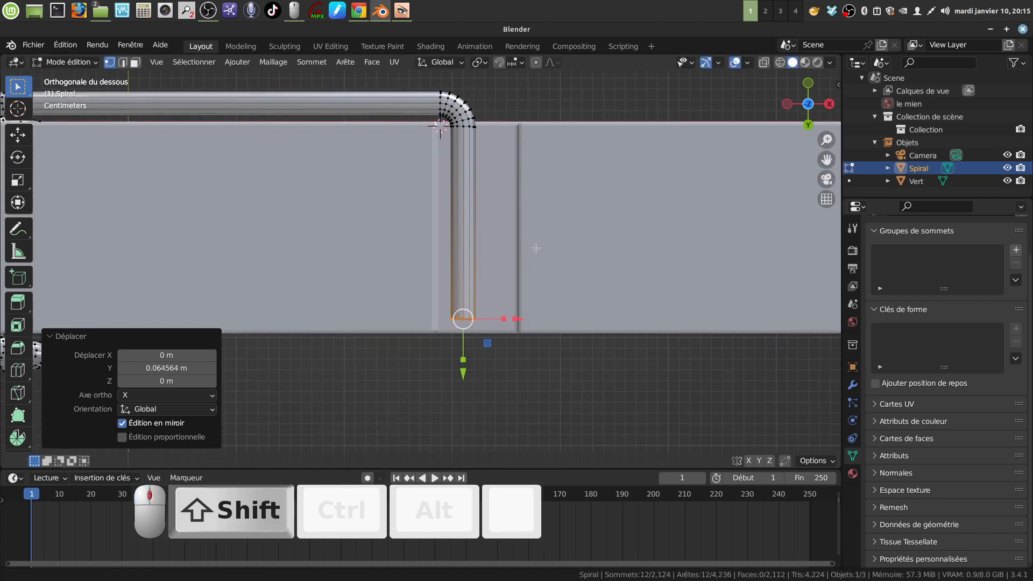
Fill the open end of the wire in the notch with a face and bevel its rim about 0.047 m with 2 segments
{"action": "middle_click_drag", "start_coordinate": [531, 289], "coordinate": [556, 339]}
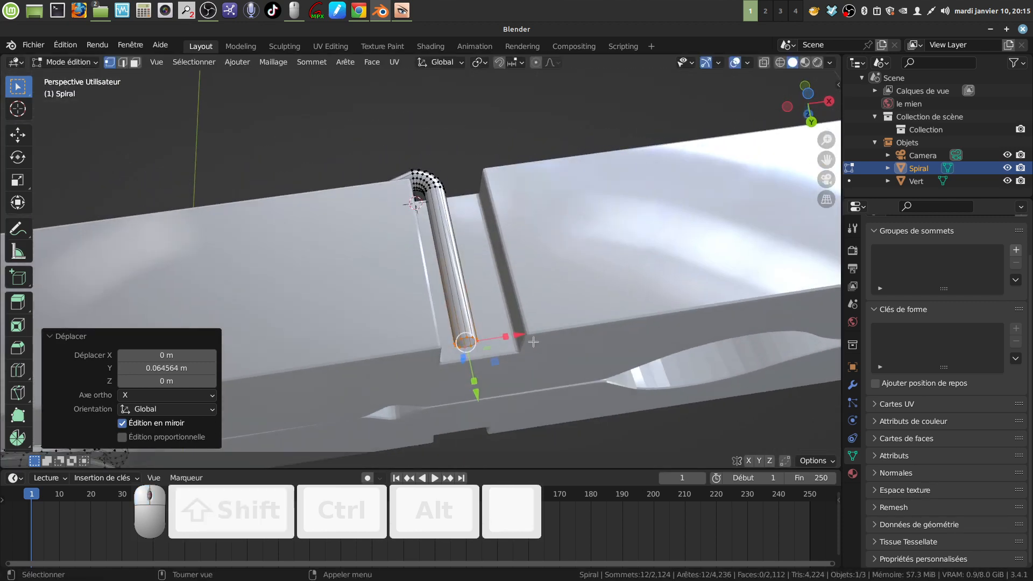
{"action": "key", "text": "f"}
{"action": "scroll", "coordinate": [533, 341], "scroll_direction": "up", "scroll_amount": 3}
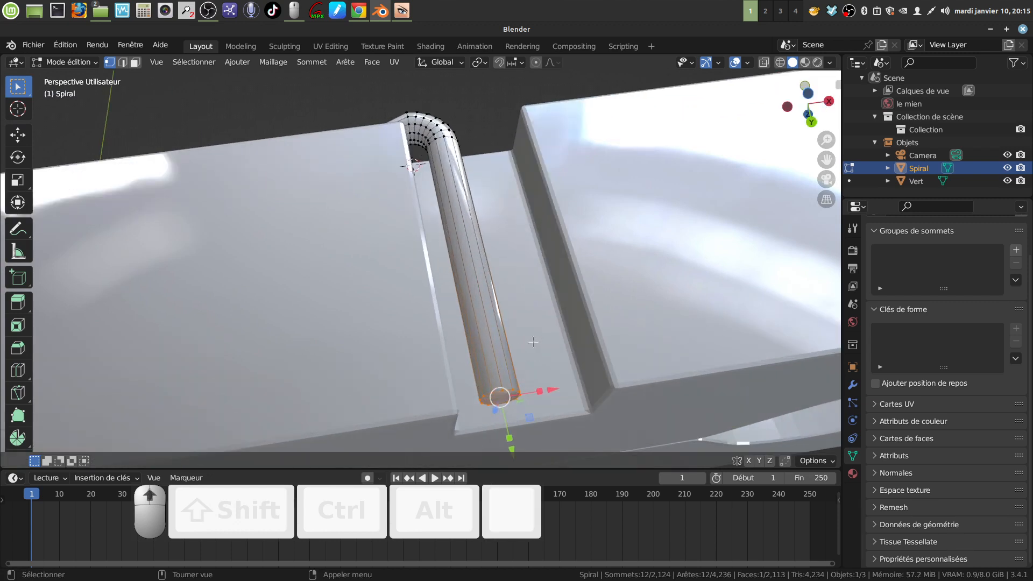
{"action": "key", "text": "ctrl+b"}
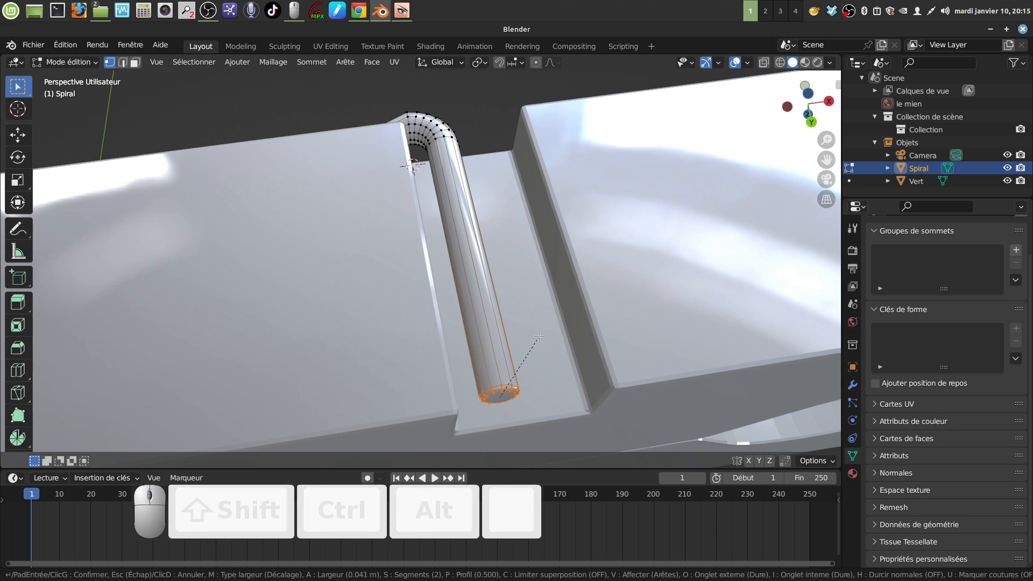
{"action": "left_click", "coordinate": [531, 339]}
Grow the selection from the wire tip to include the whole bend and move it about -0.0103 m along X in bottom view
{"action": "middle_click_drag", "start_coordinate": [528, 292], "coordinate": [510, 406]}
{"action": "key", "text": "KP_7"}
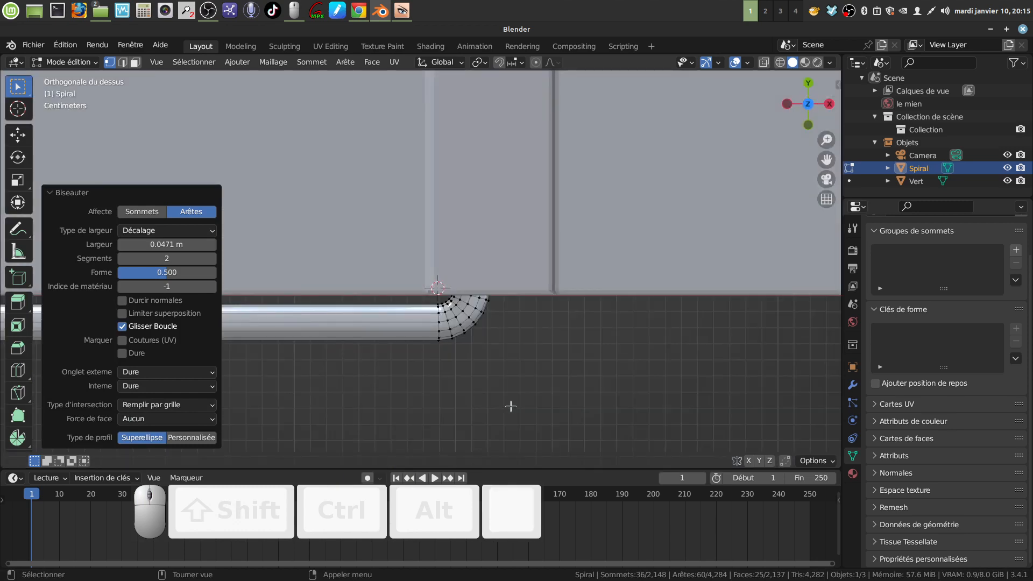
{"action": "key", "text": "ctrl+KP_7"}
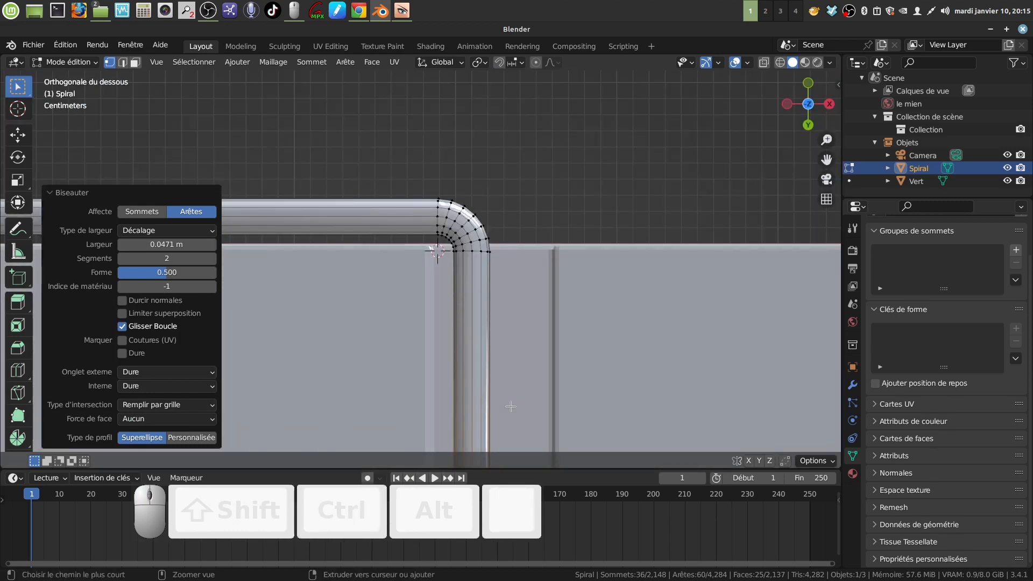
{"action": "key", "text": "ctrl+KP_Add"}
{"action": "key", "text": "ctrl+KP_Add"}
{"action": "key", "text": "ctrl+KP_Add"}
{"action": "key", "text": "ctrl+KP_Add"}
{"action": "key", "text": "ctrl+KP_Add"}
{"action": "key", "text": "ctrl+KP_Add"}
{"action": "key", "text": "ctrl+KP_Add"}
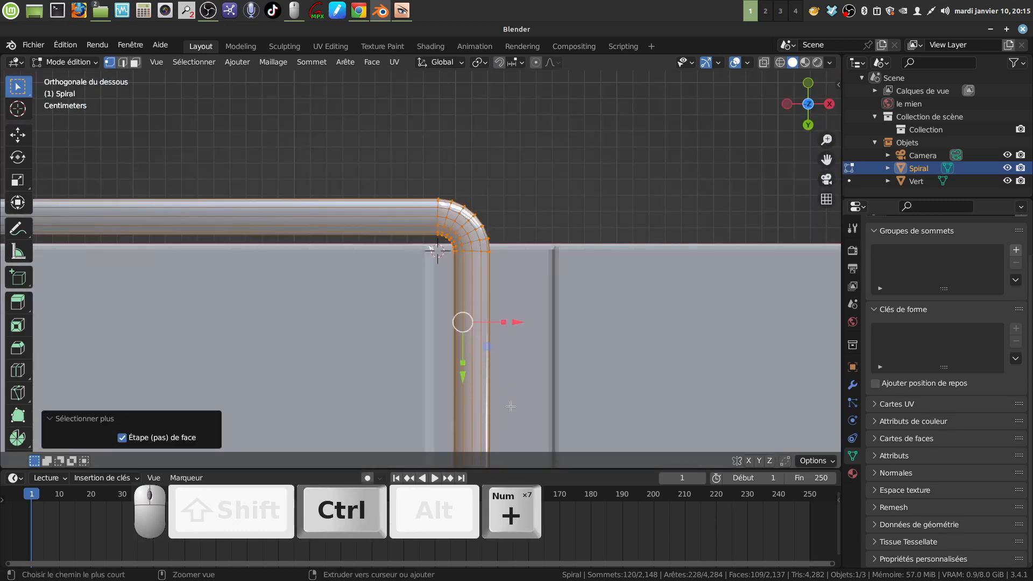
{"action": "left_click_drag", "start_coordinate": [518, 323], "coordinate": [500, 325]}
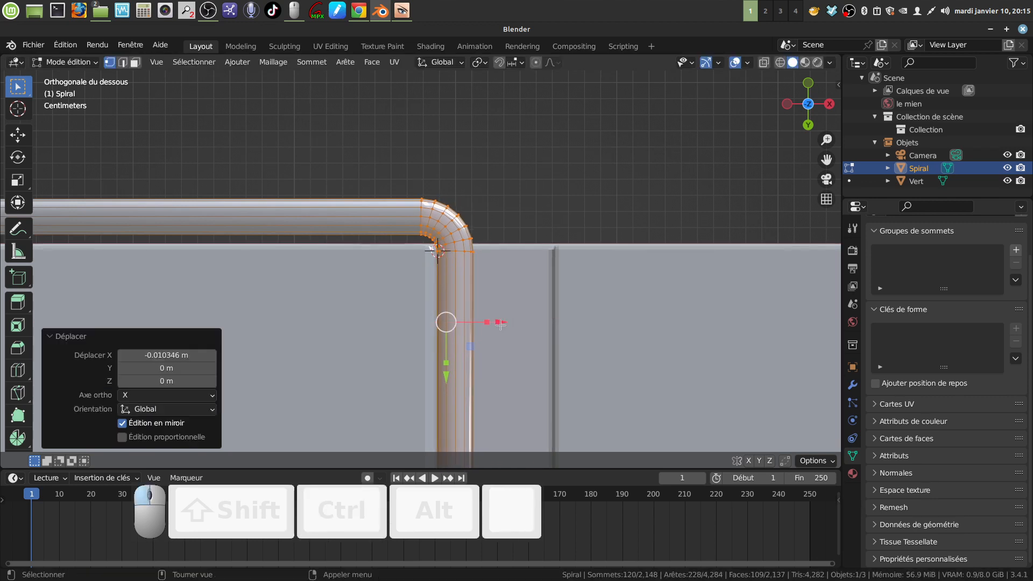
Rotate the selected bend and tip about 25.3° in front view to line them up with the slanted arm
{"action": "key", "text": "KP_1"}
{"action": "key", "text": "KP_1"}
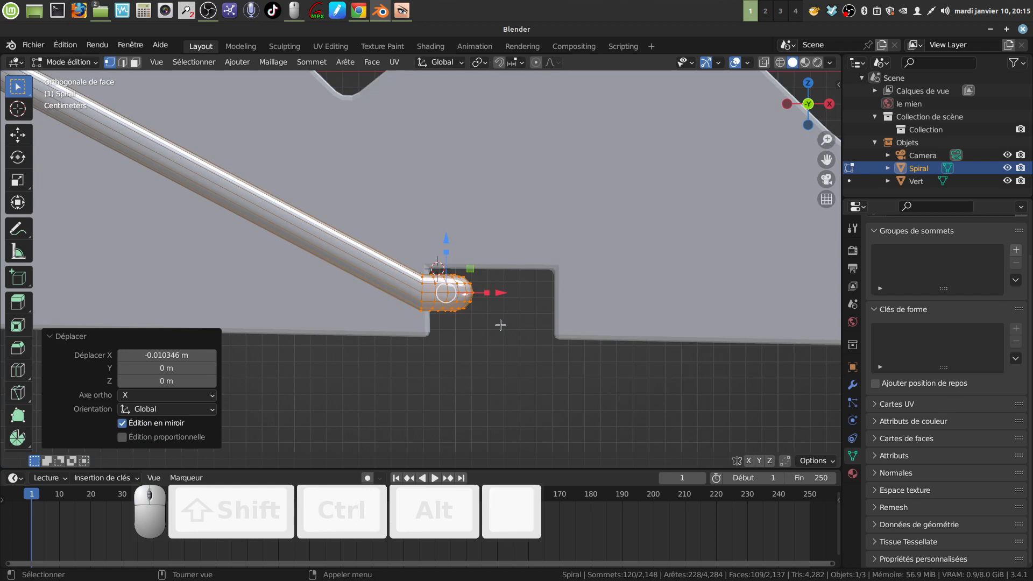
{"action": "scroll", "coordinate": [483, 338], "scroll_direction": "up", "scroll_amount": 1}
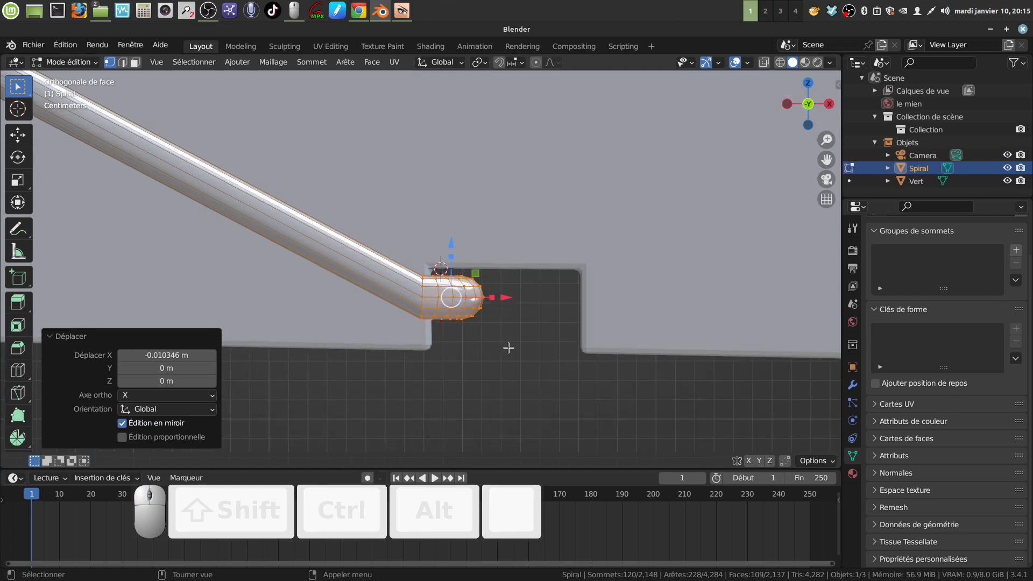
{"action": "key", "text": "r"}
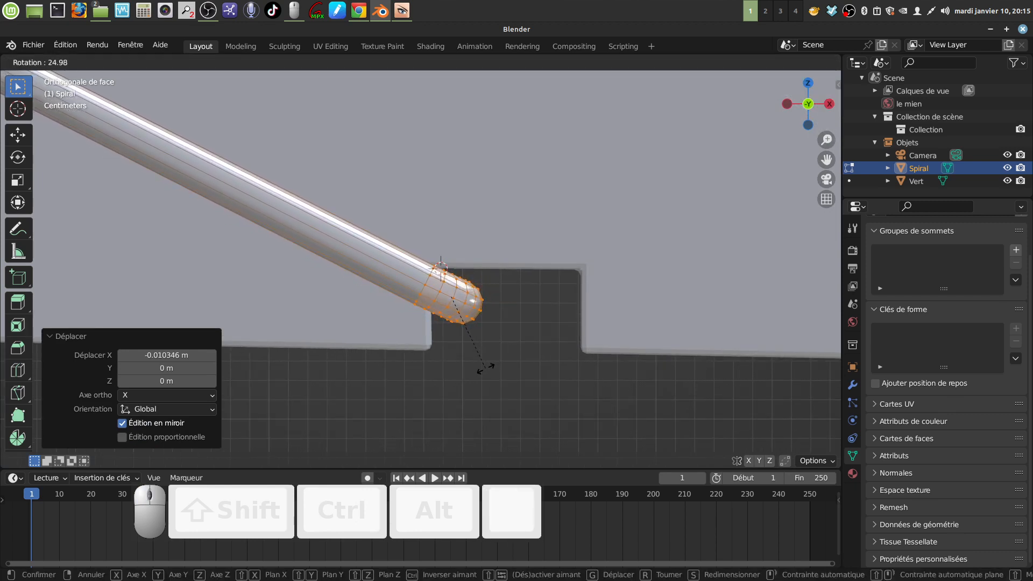
{"action": "left_click", "coordinate": [484, 366]}
Leave edit mode and examine the finished arm in its notch and the coil's free end on the opposite side
{"action": "scroll", "coordinate": [486, 359], "scroll_direction": "down", "scroll_amount": 5}
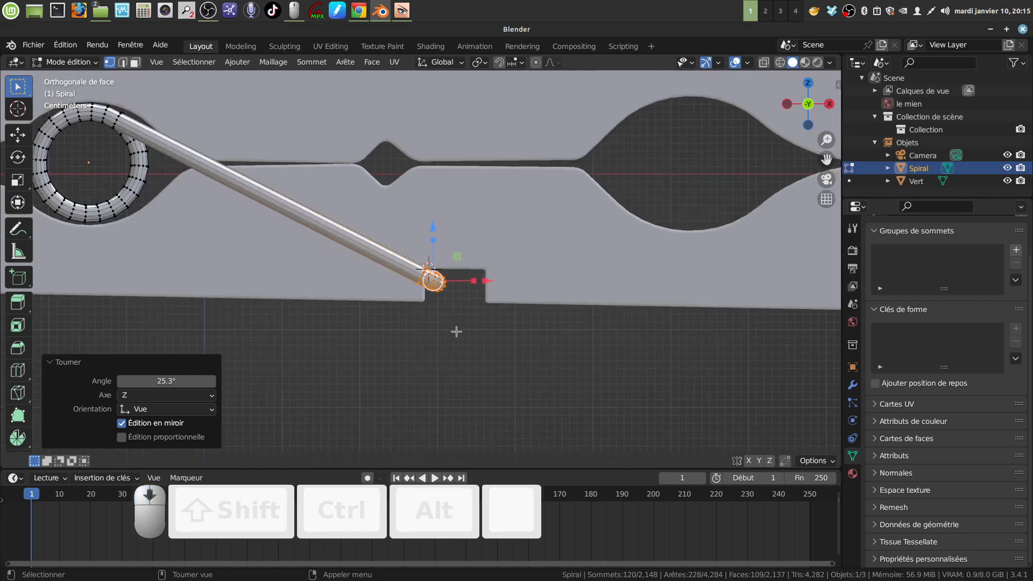
{"action": "middle_click_drag", "start_coordinate": [485, 355], "coordinate": [352, 373]}
{"action": "key", "text": "Tab"}
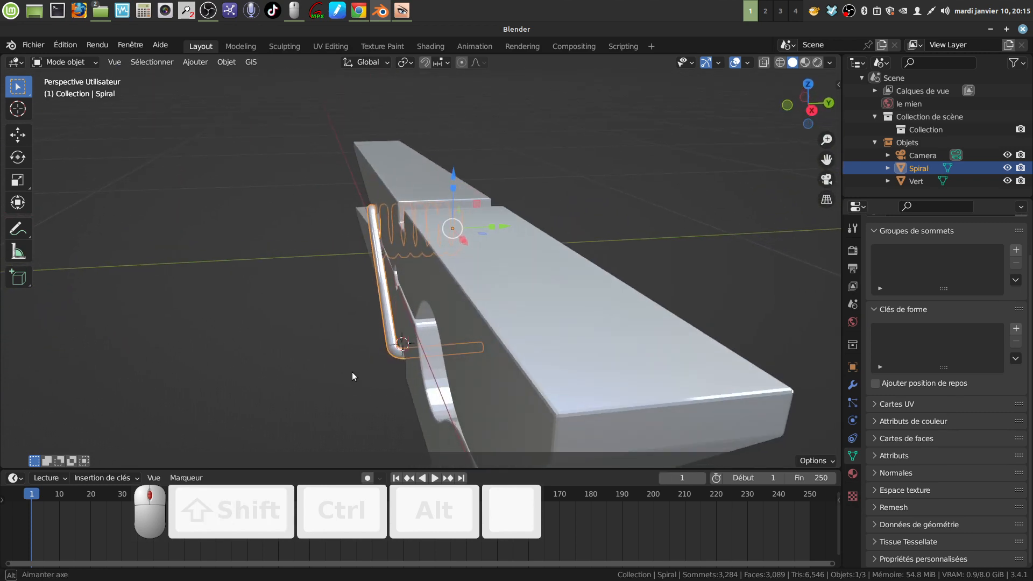
{"action": "middle_click_drag", "start_coordinate": [402, 285], "coordinate": [334, 318]}
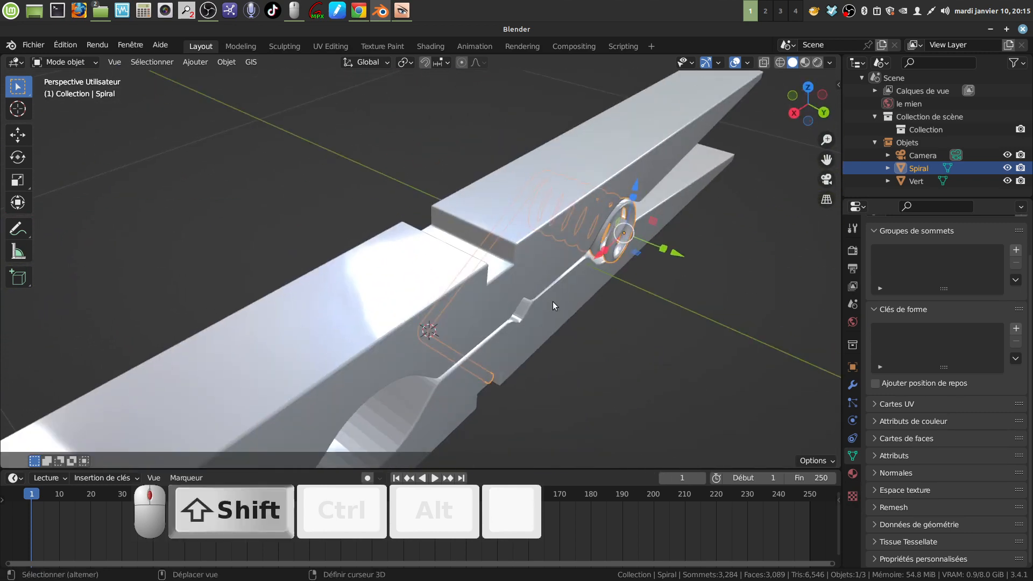
{"action": "middle_click_drag", "start_coordinate": [553, 301], "coordinate": [396, 334], "text": "shift"}
{"action": "scroll", "coordinate": [473, 334], "scroll_direction": "up", "scroll_amount": 2}
{"action": "middle_click_drag", "start_coordinate": [514, 335], "coordinate": [489, 353]}
{"action": "scroll", "coordinate": [463, 401], "scroll_direction": "up", "scroll_amount": 3}
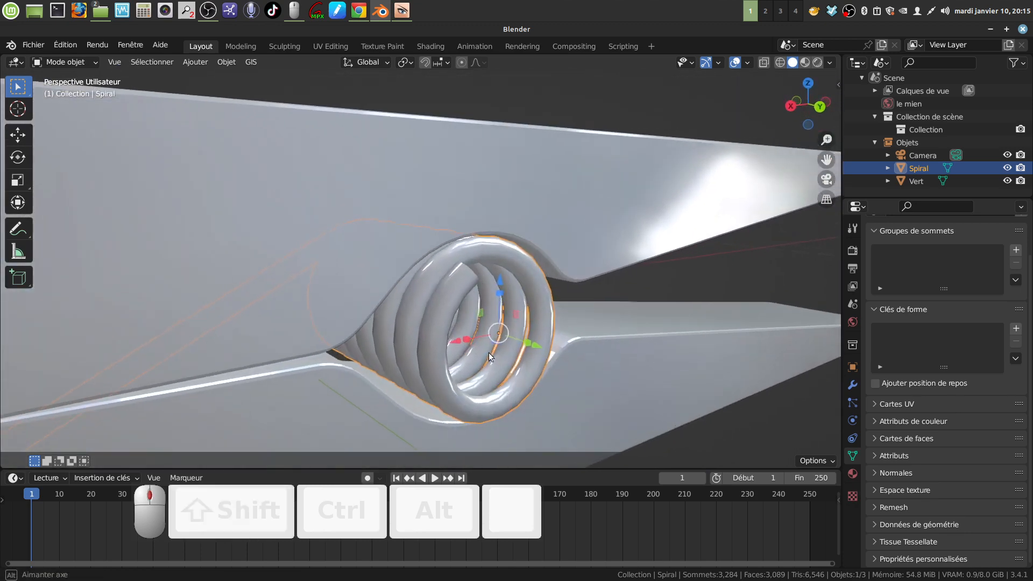
{"action": "scroll", "coordinate": [474, 339], "scroll_direction": "up", "scroll_amount": 4}
Shorten the spring's free rear end by selecting its last seven rings of faces in face mode and deleting them
{"action": "key", "text": "Tab"}
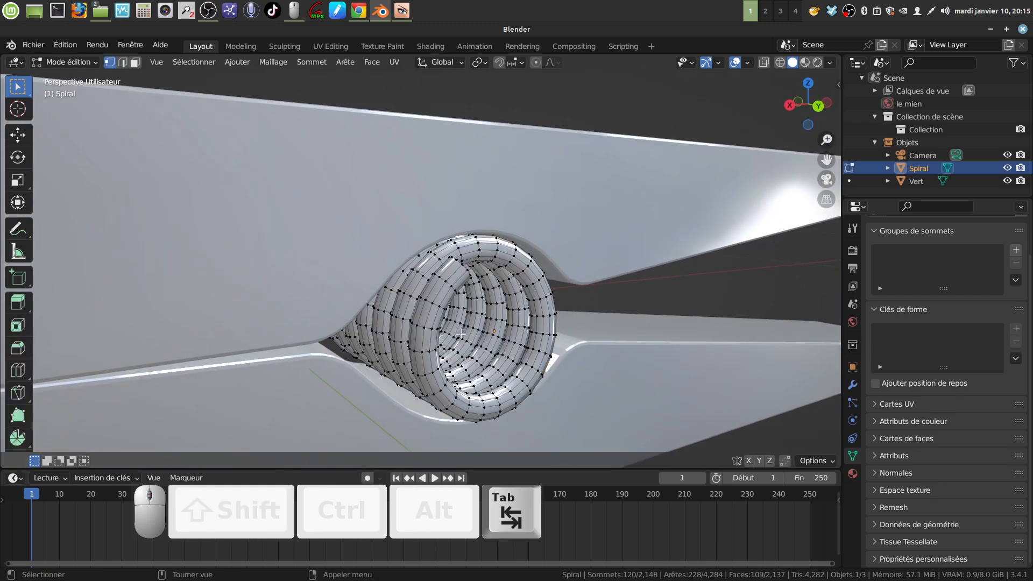
{"action": "left_click", "coordinate": [136, 63]}
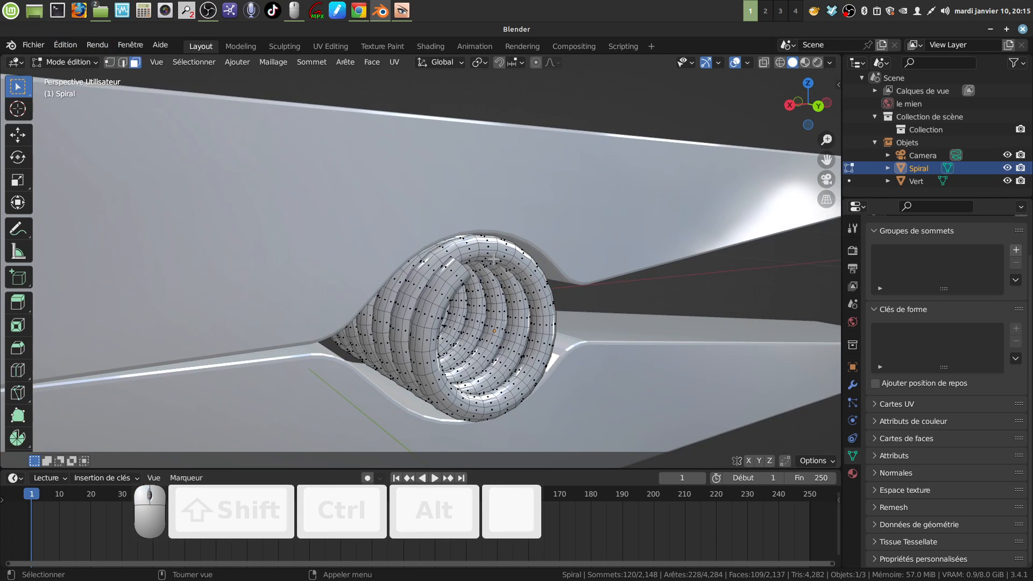
{"action": "left_click", "coordinate": [452, 275], "text": "alt"}
{"action": "scroll", "coordinate": [496, 315], "scroll_direction": "down", "scroll_amount": 5}
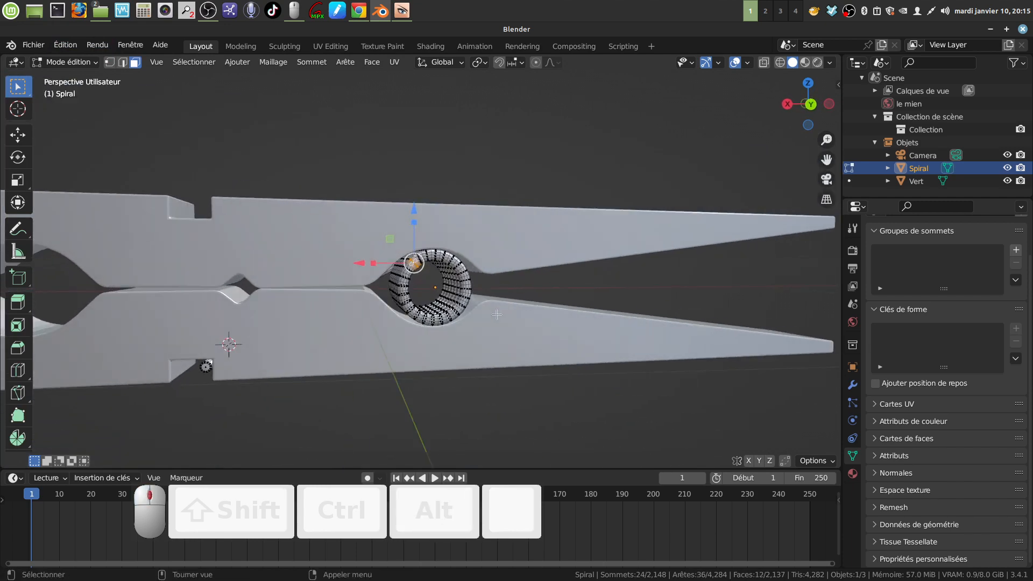
{"action": "key", "text": "ctrl+KP_1"}
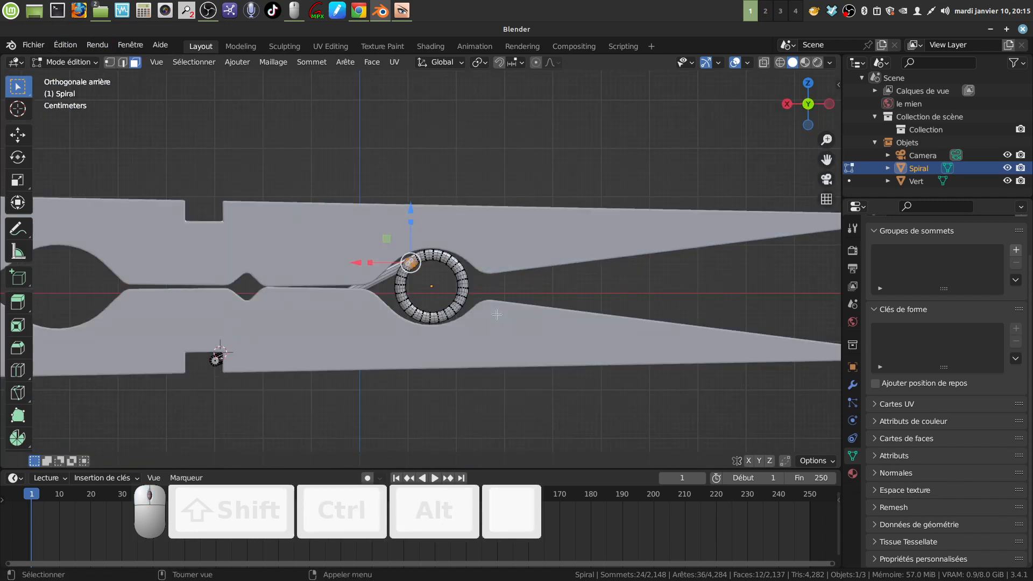
{"action": "key", "text": "ctrl+KP_Add"}
{"action": "key", "text": "ctrl+KP_Add"}
{"action": "key", "text": "ctrl+KP_Add"}
{"action": "key", "text": "ctrl+KP_Add"}
{"action": "key", "text": "ctrl+KP_Add"}
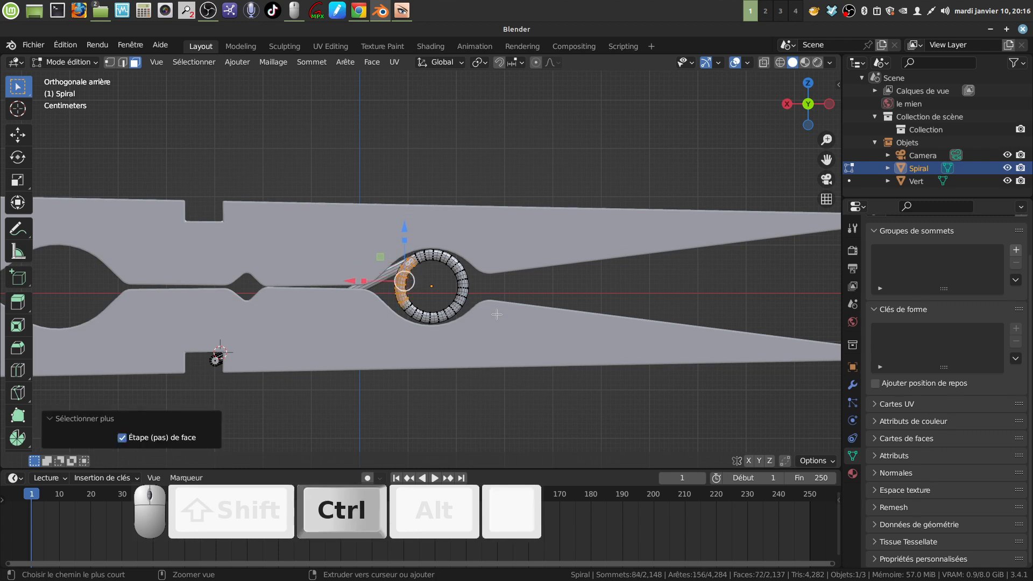
{"action": "key", "text": "ctrl+KP_Add"}
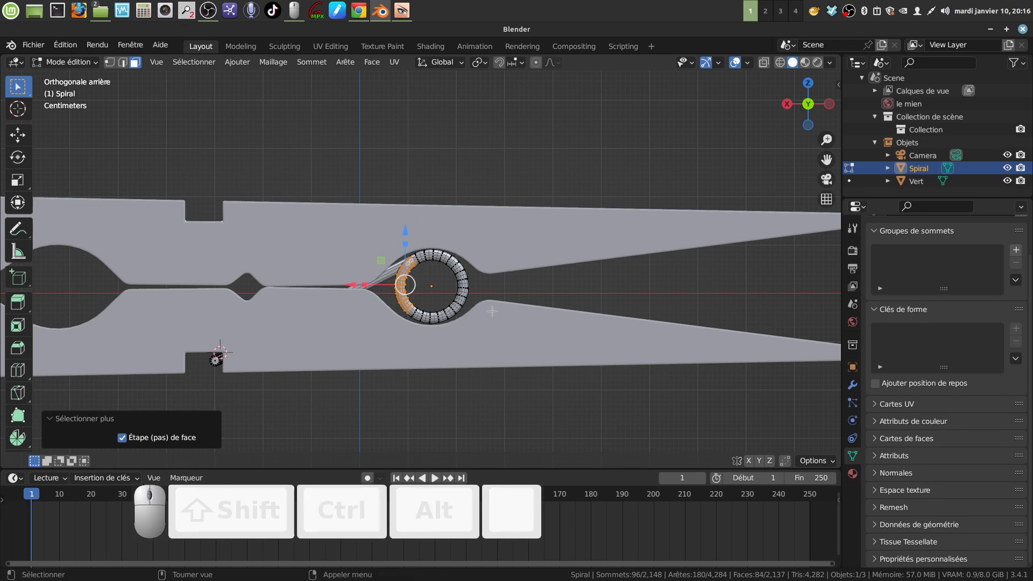
{"action": "scroll", "coordinate": [481, 309], "scroll_direction": "up", "scroll_amount": 3}
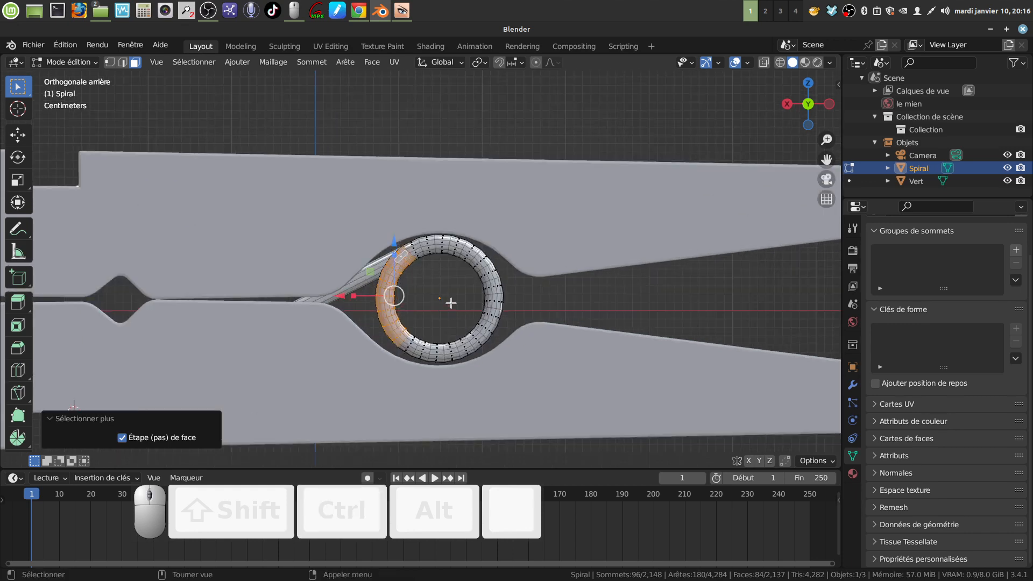
{"action": "key", "text": "x"}
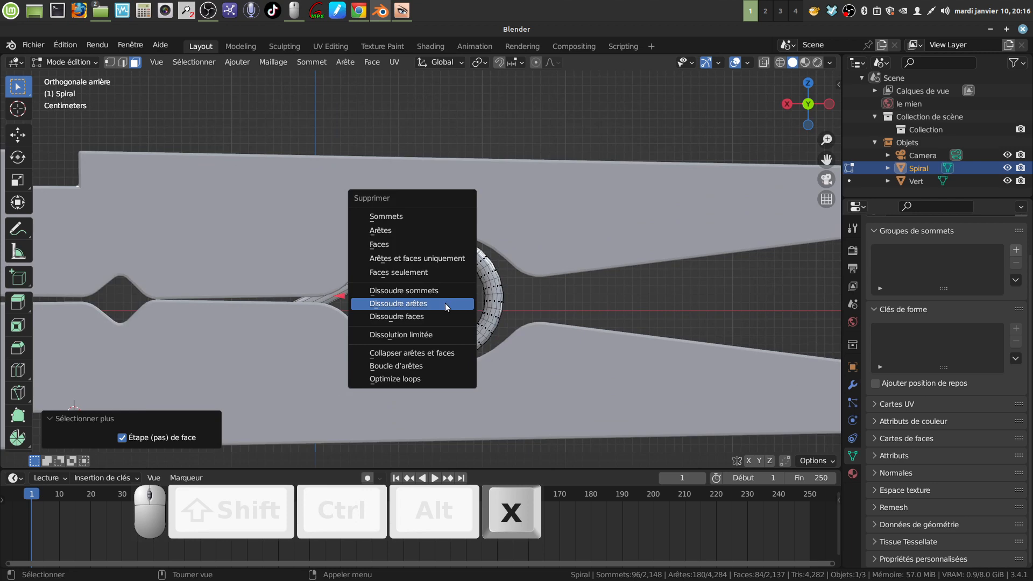
{"action": "left_click", "coordinate": [399, 245]}
Switch to vertex selection at the spring coil's free rear end
{"action": "middle_click_drag", "start_coordinate": [422, 323], "coordinate": [438, 341]}
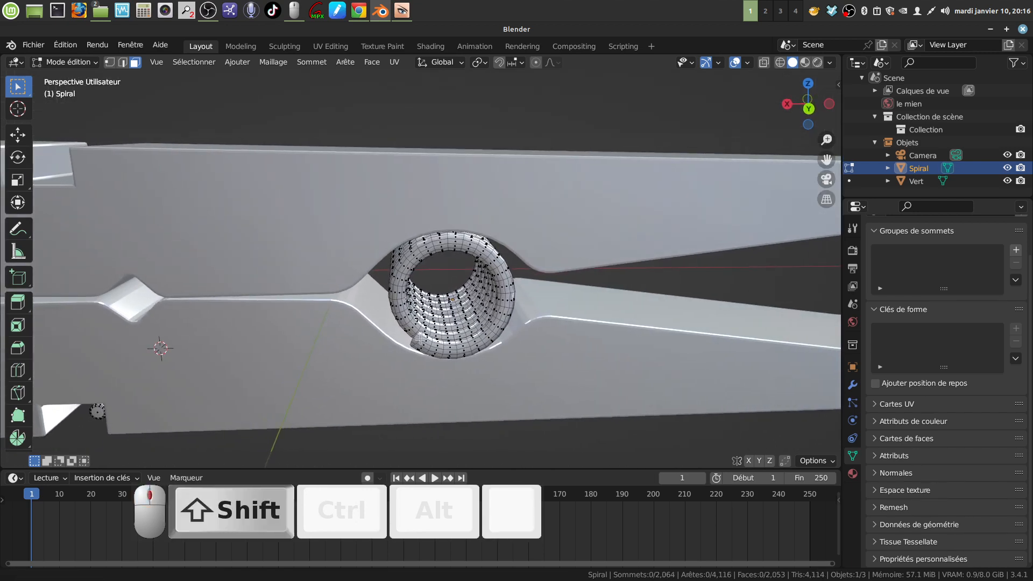
{"action": "left_click", "coordinate": [110, 62]}
{"action": "scroll", "coordinate": [393, 349], "scroll_direction": "up", "scroll_amount": 3}
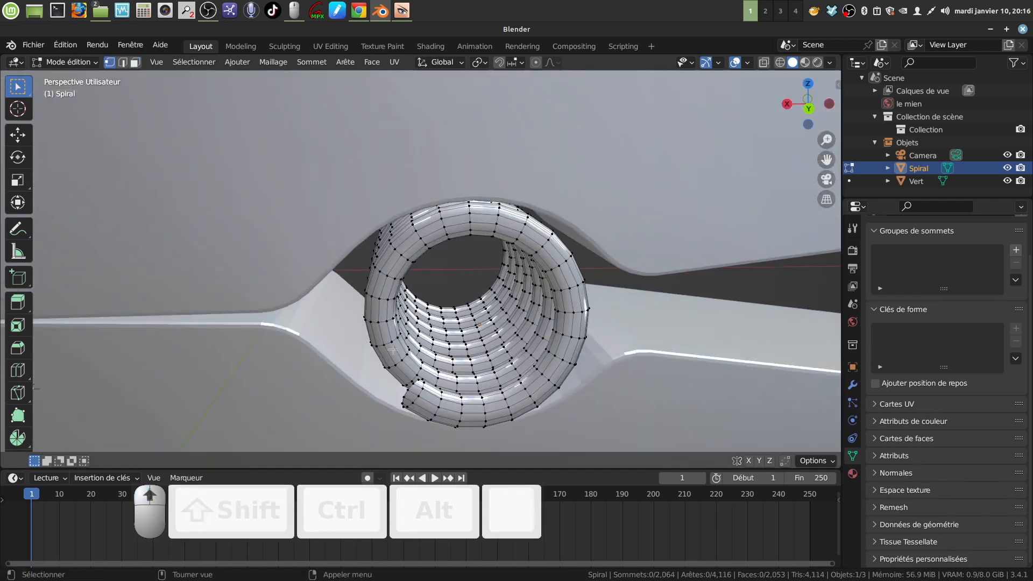
{"action": "left_click", "coordinate": [417, 398], "text": "alt"}
{"action": "scroll", "coordinate": [489, 384], "scroll_direction": "down", "scroll_amount": 3}
{"action": "key", "text": "ctrl+KP_1"}
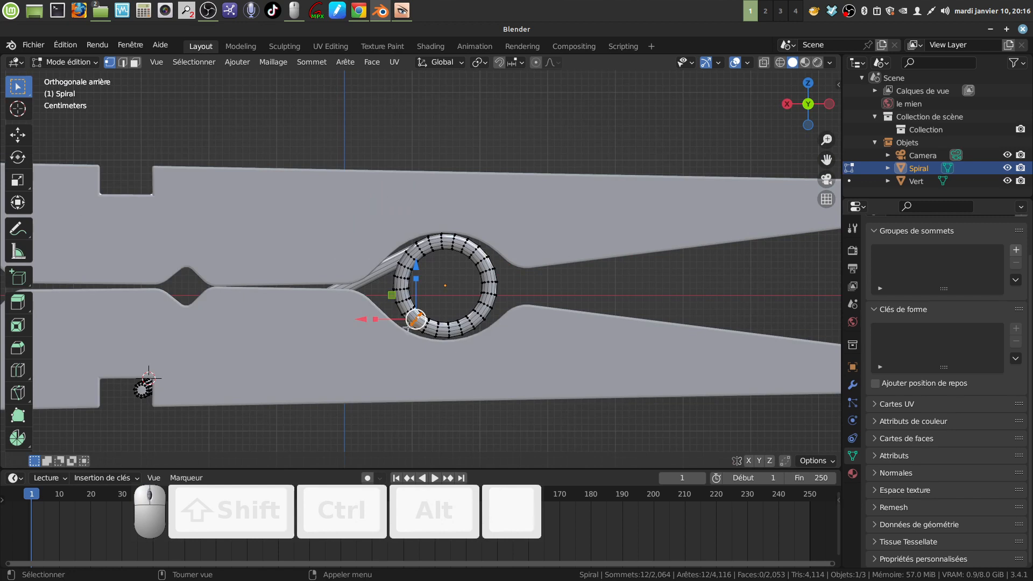
{"action": "key", "text": "e"}
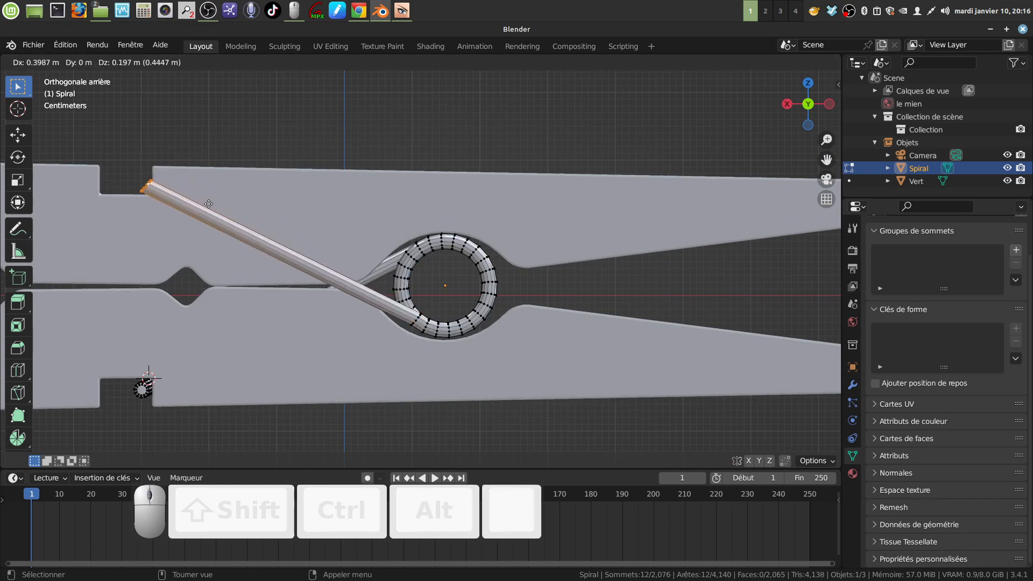
{"action": "right_click", "coordinate": [209, 204]}
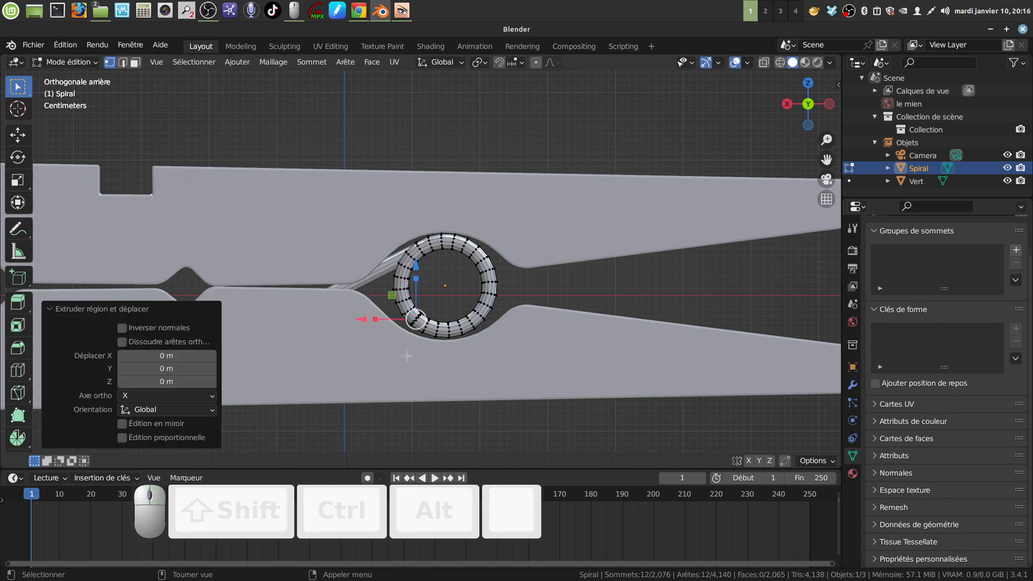
Grow and shrink the selection to cover the outermost vertex loops at the coil's free rear end, and delete these vertices
{"action": "scroll", "coordinate": [419, 361], "scroll_direction": "up", "scroll_amount": 4}
{"action": "mouse_move", "coordinate": [425, 367]}
{"action": "middle_mouse_down"}
{"action": "mouse_move", "coordinate": [415, 373]}
{"action": "mouse_move", "coordinate": [425, 368]}
{"action": "middle_mouse_up"}
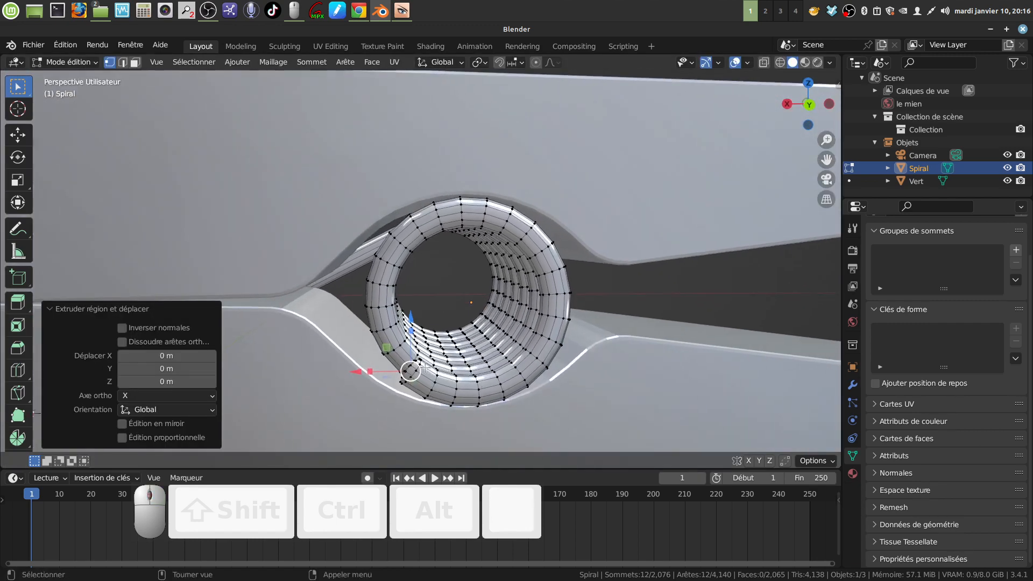
{"action": "key", "text": "ctrl+KP_Add"}
{"action": "key", "text": "ctrl+KP_Add"}
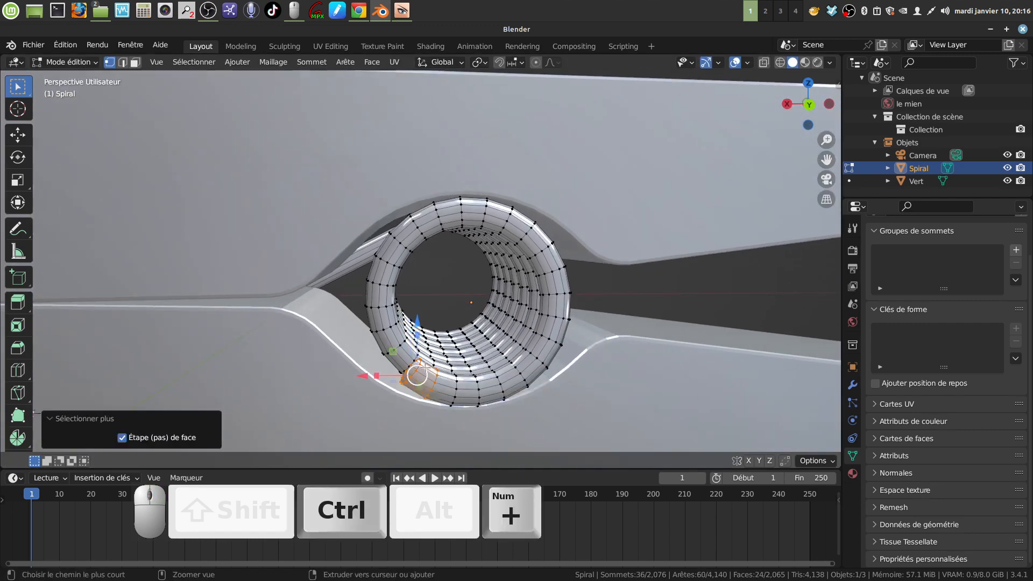
{"action": "middle_click_drag", "start_coordinate": [414, 357], "coordinate": [406, 348]}
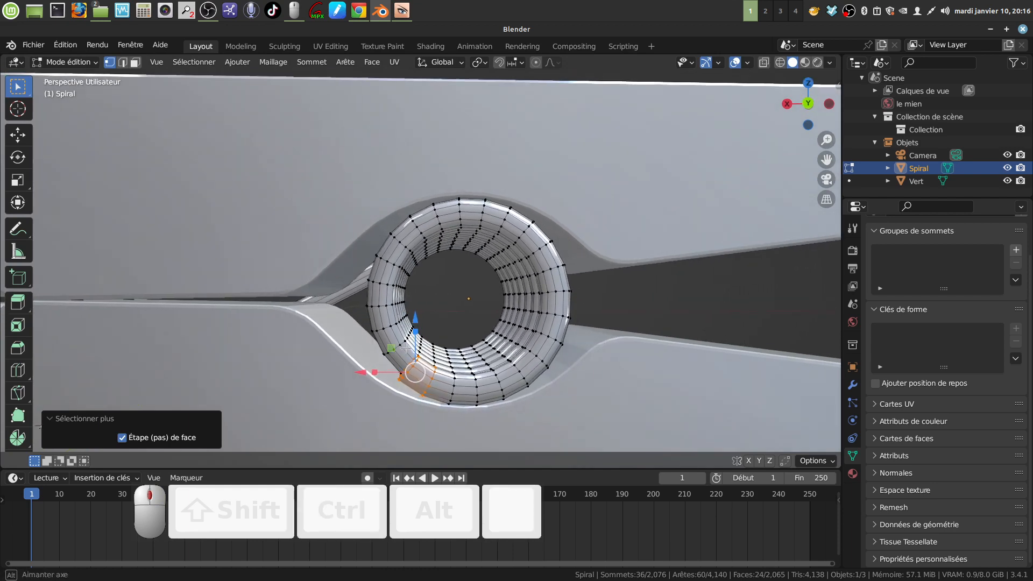
{"action": "key", "text": "ctrl+KP_Subtract"}
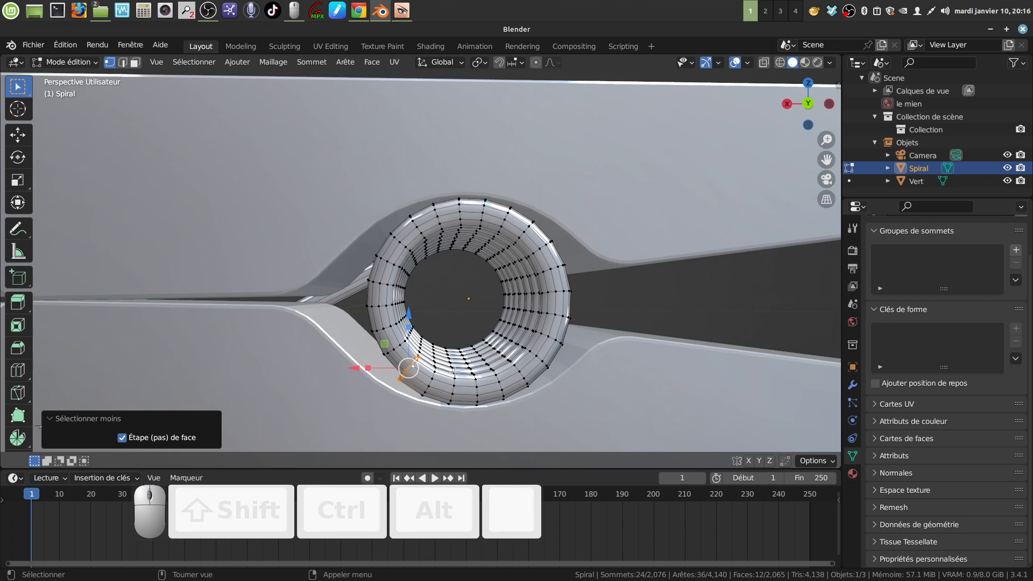
{"action": "key", "text": "x"}
{"action": "left_click", "coordinate": [409, 344]}
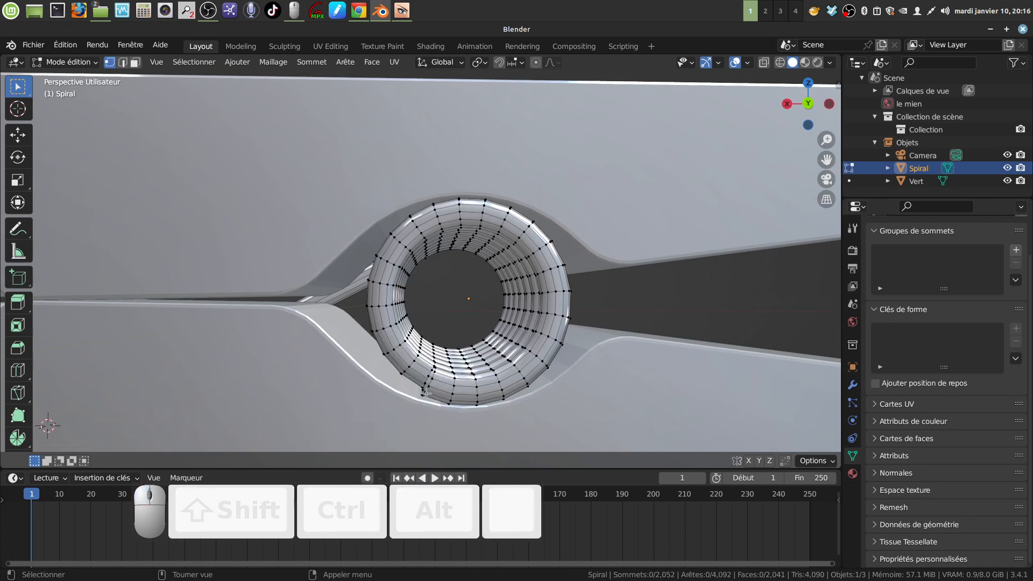
Select the coil's new rear end loop and extrude it to the upper notch in rear view, about 0.414 m in X and 0.209 m in Z
{"action": "left_click", "coordinate": [429, 381], "text": "alt"}
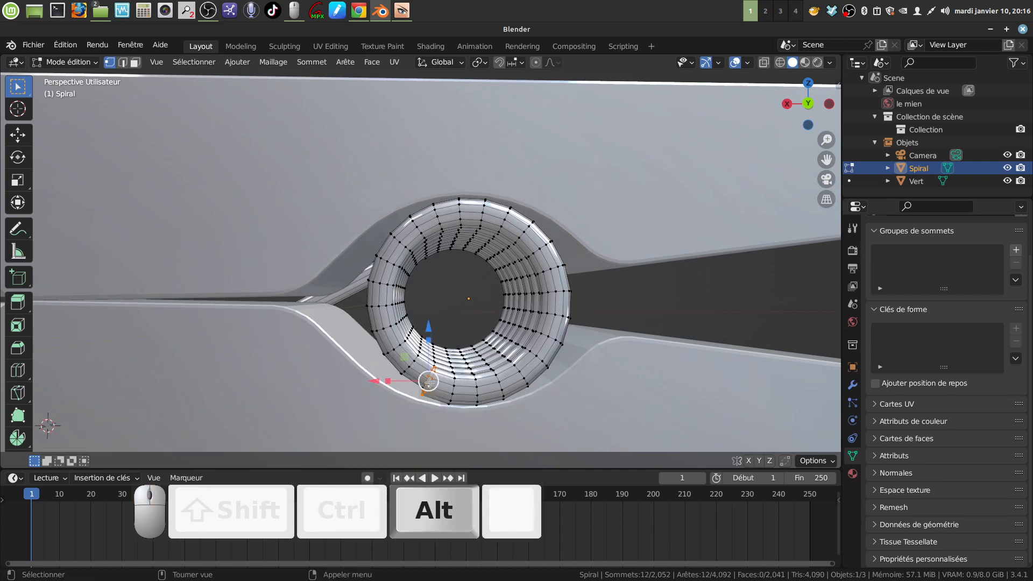
{"action": "key", "text": "ctrl+KP_1"}
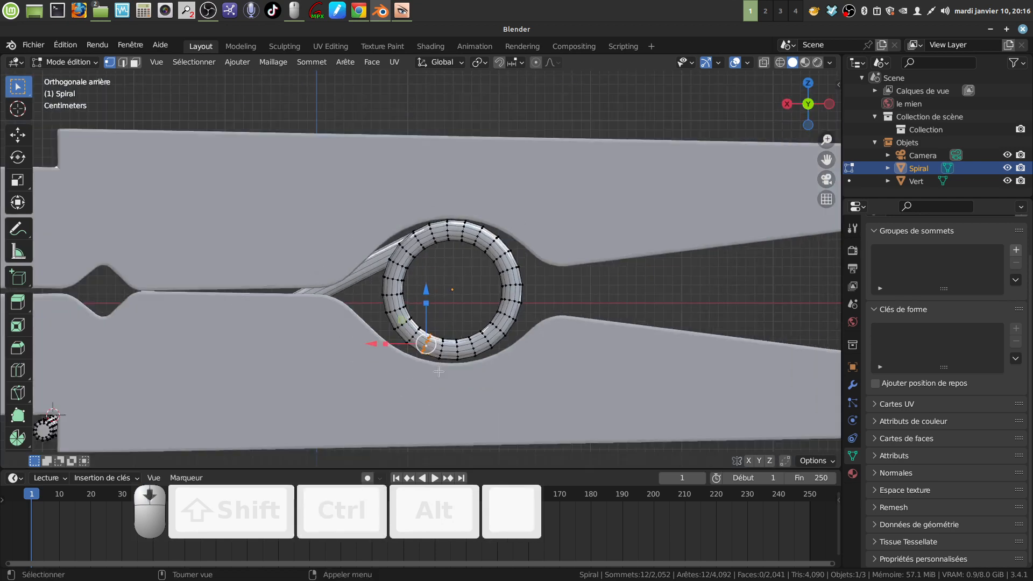
{"action": "middle_click_drag", "start_coordinate": [401, 376], "coordinate": [454, 371], "text": "shift"}
{"action": "key", "text": "e"}
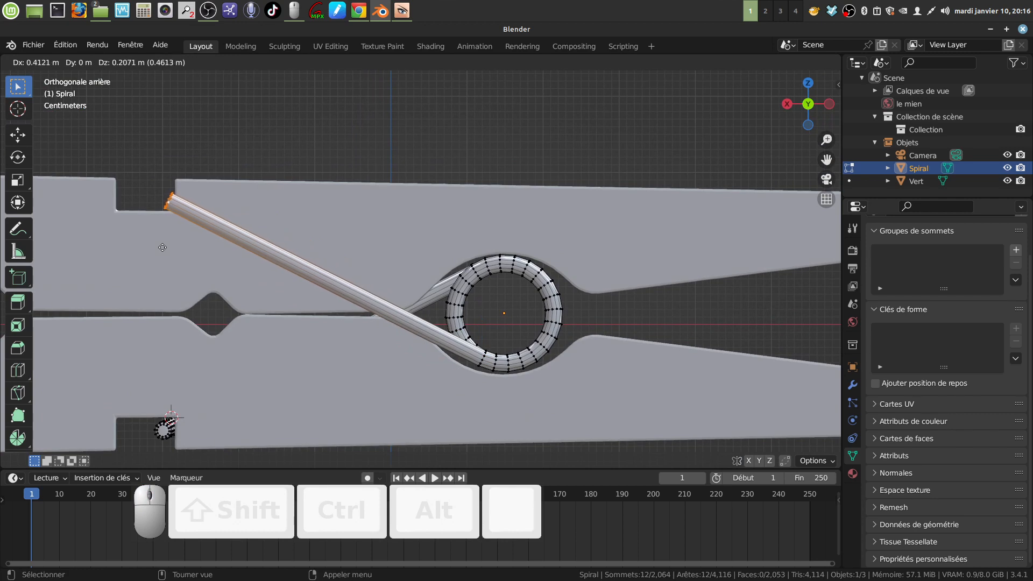
{"action": "left_click", "coordinate": [161, 245]}
Rotate the new arm's end loop about -29.7° in rear view so that it stands vertical in the notch
{"action": "middle_click_drag", "start_coordinate": [220, 122], "coordinate": [354, 183], "text": "shift"}
{"action": "scroll", "coordinate": [323, 247], "scroll_direction": "up", "scroll_amount": 3}
{"action": "middle_click_drag", "start_coordinate": [297, 275], "coordinate": [378, 269], "text": "shift"}
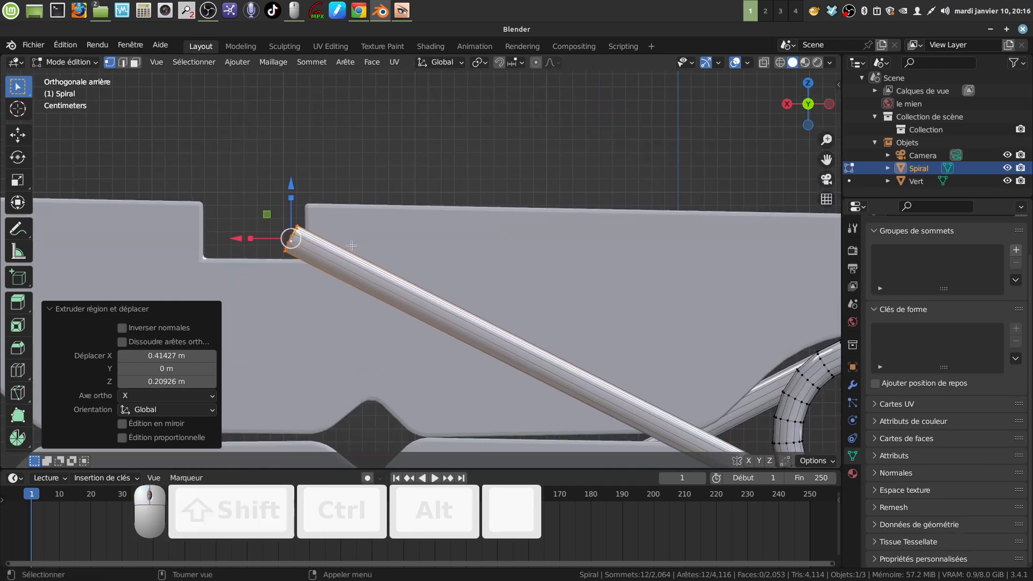
{"action": "key", "text": "r"}
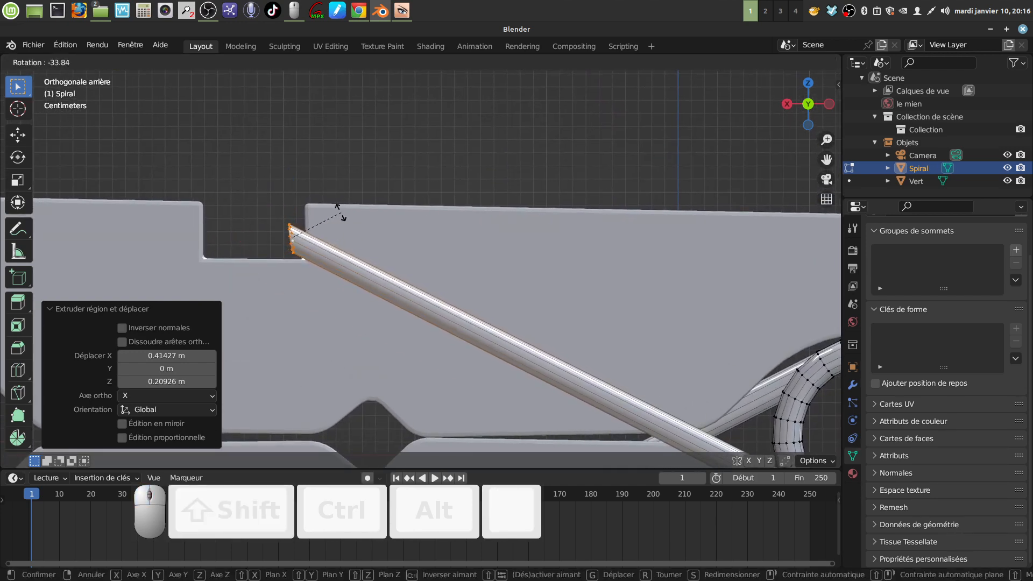
{"action": "left_click", "coordinate": [340, 217]}
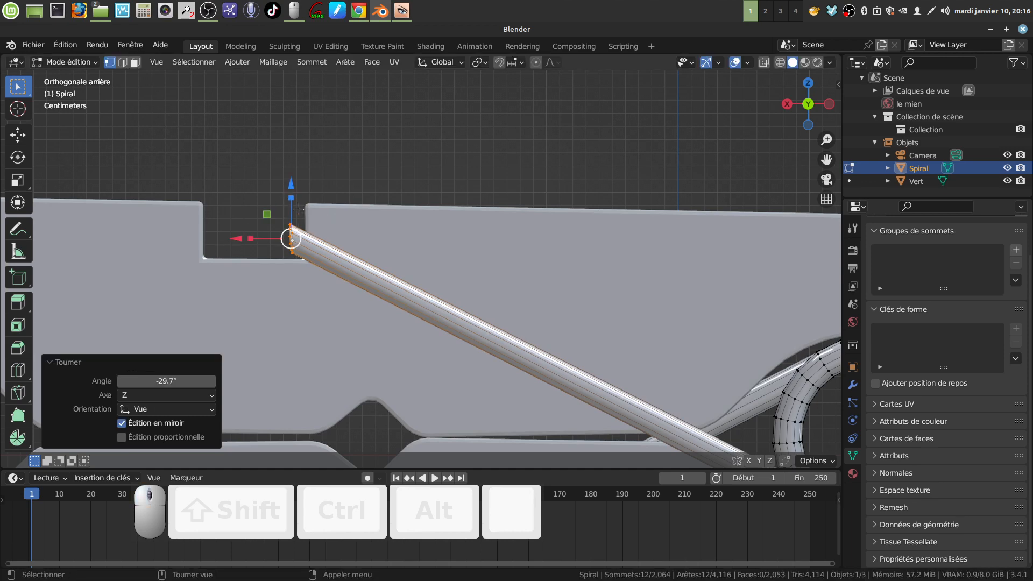
Rotate the arm's end loop about 5.63° in top view to square it with the arm
{"action": "key", "text": "KP_7"}
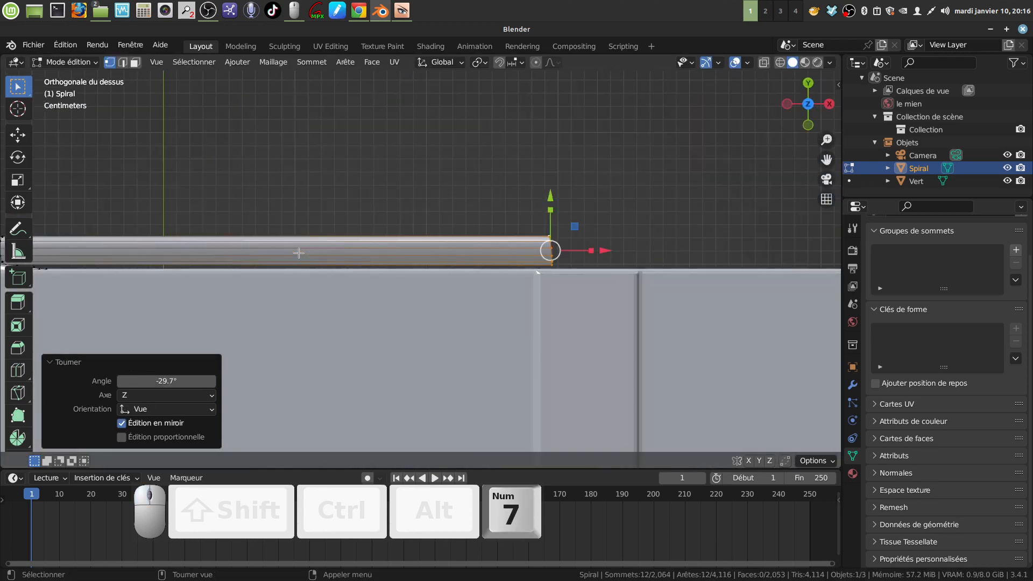
{"action": "middle_click_drag", "start_coordinate": [280, 181], "coordinate": [411, 271], "text": "shift"}
{"action": "scroll", "coordinate": [412, 271], "scroll_direction": "up", "scroll_amount": 1}
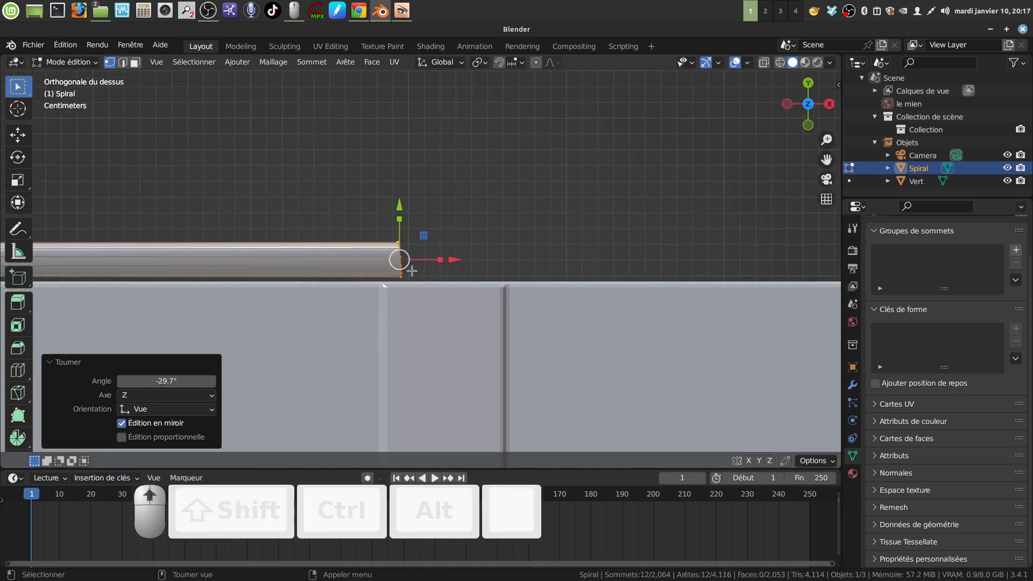
{"action": "key", "text": "r"}
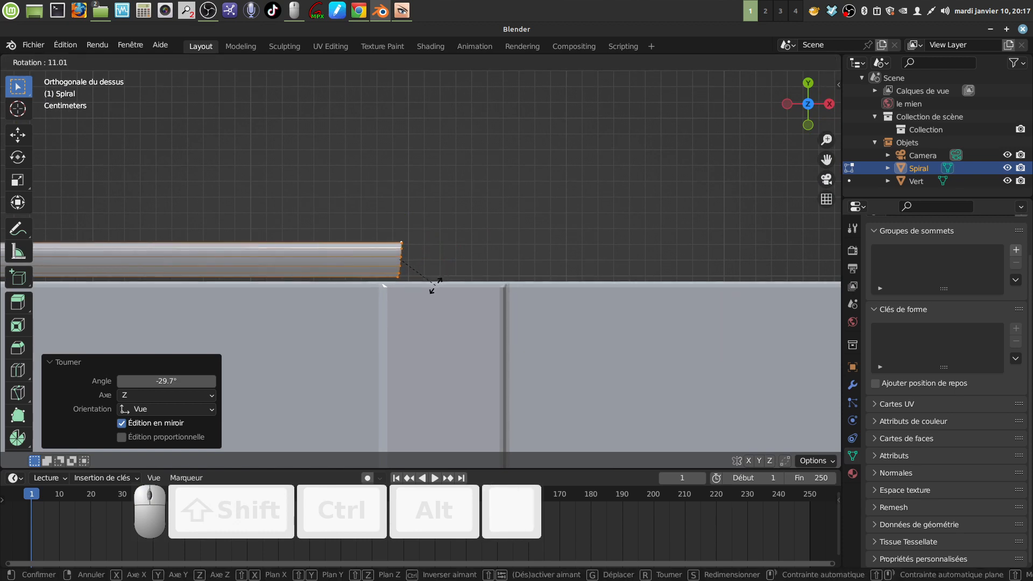
{"action": "left_click", "coordinate": [437, 281]}
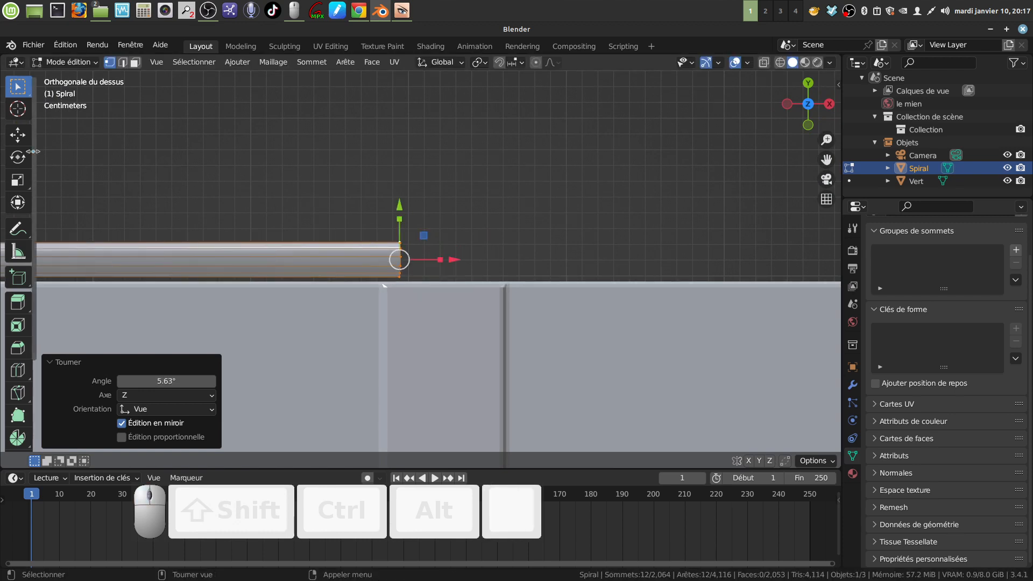
Place the 3D cursor in top view just inside the clothespin's edge, level with the arm's end loop
{"action": "left_click", "coordinate": [18, 109]}
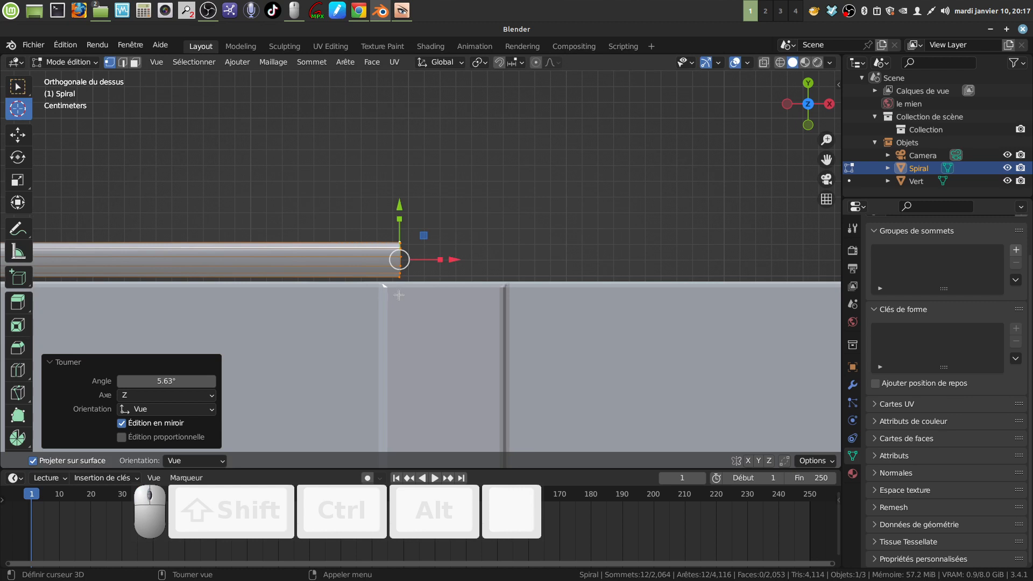
{"action": "left_click", "coordinate": [399, 292]}
{"action": "left_click", "coordinate": [18, 90]}
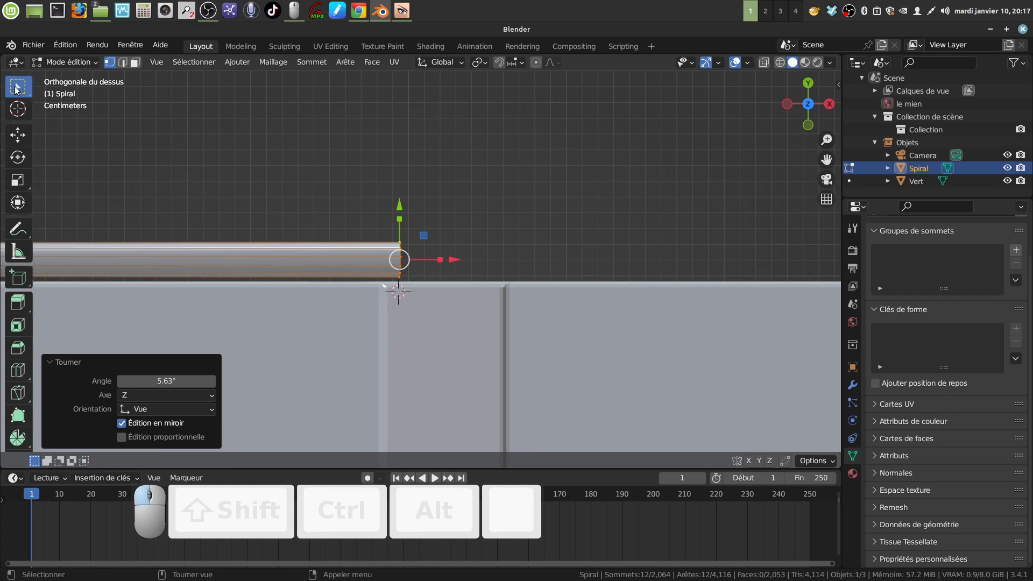
Spin the arm's end loop around the 3D cursor towards the notch with an angle of 90°, and return to the selection tool
{"action": "left_click", "coordinate": [18, 438]}
{"action": "left_click", "coordinate": [108, 443]}
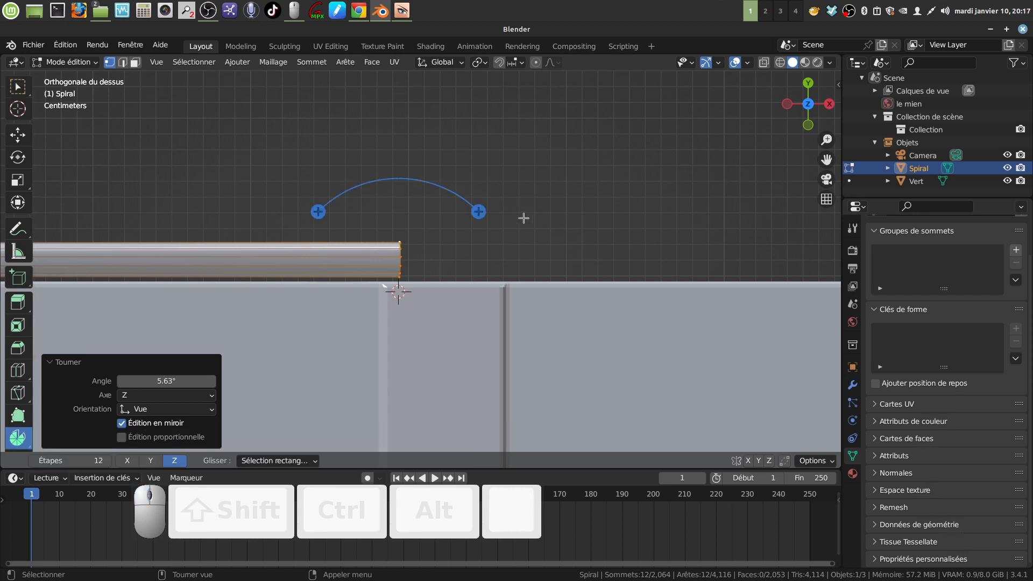
{"action": "left_click", "coordinate": [478, 212]}
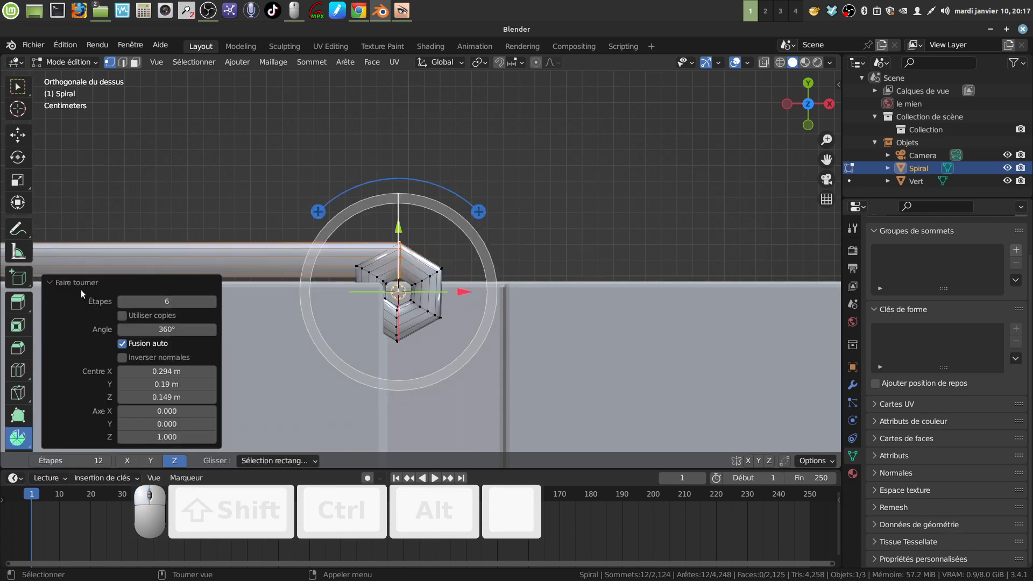
{"action": "left_click", "coordinate": [174, 329]}
{"action": "key", "text": "BackSpace"}
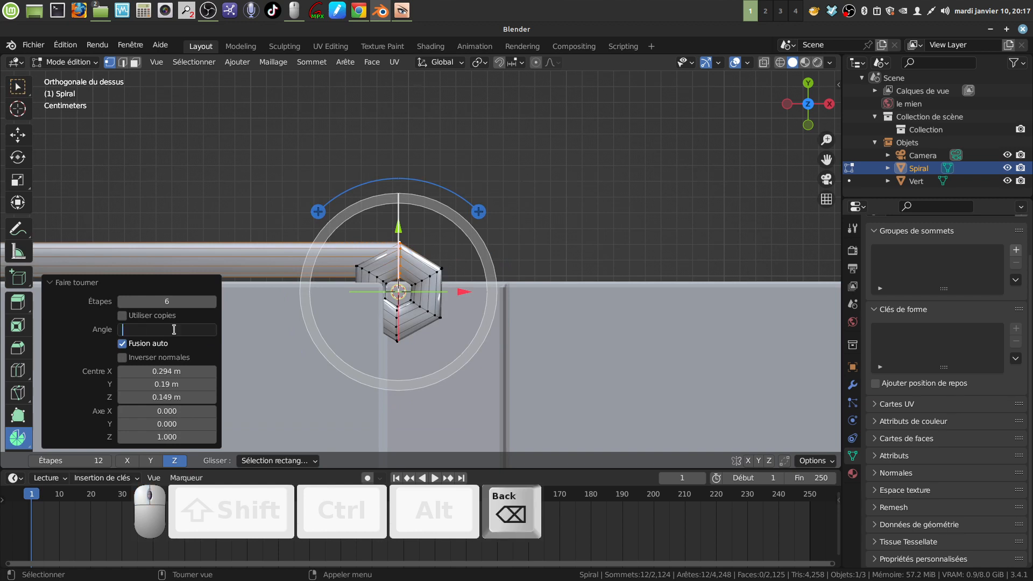
{"action": "type", "text": "90"}
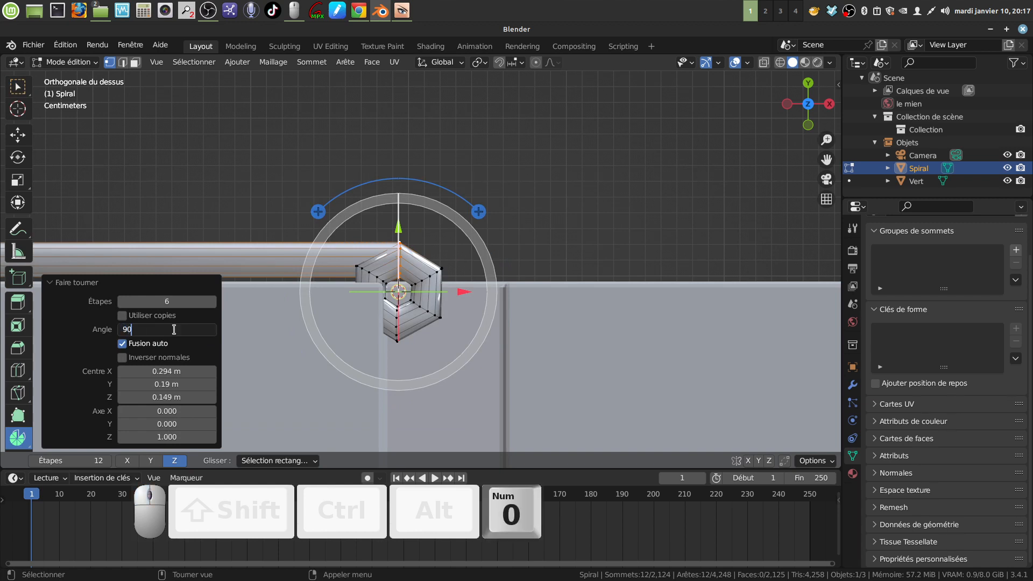
{"action": "key", "text": "Return"}
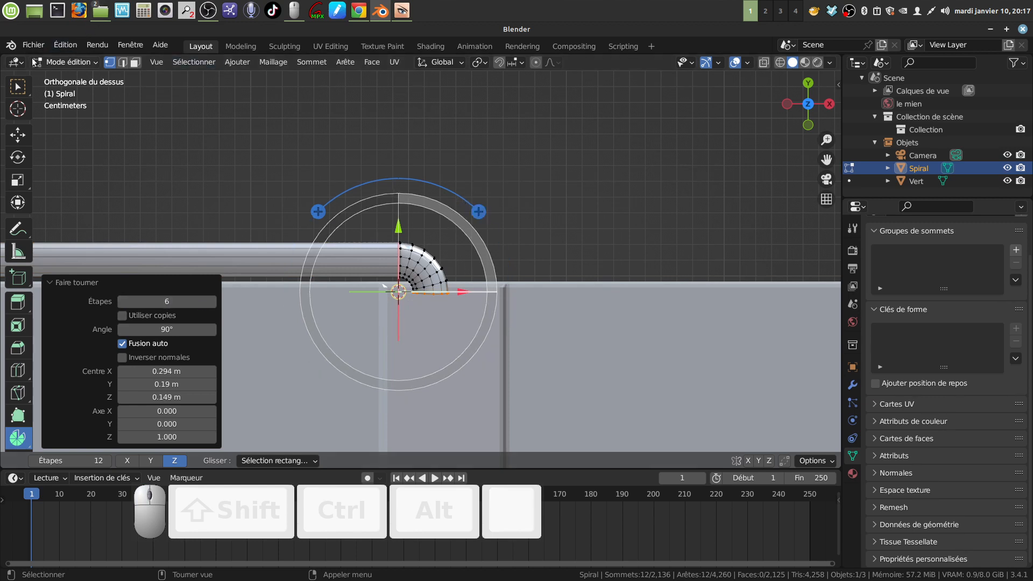
{"action": "left_click", "coordinate": [18, 86]}
Extrude the bend's end loop about -0.177 m along Y across the notch
{"action": "scroll", "coordinate": [515, 265], "scroll_direction": "down", "scroll_amount": 5}
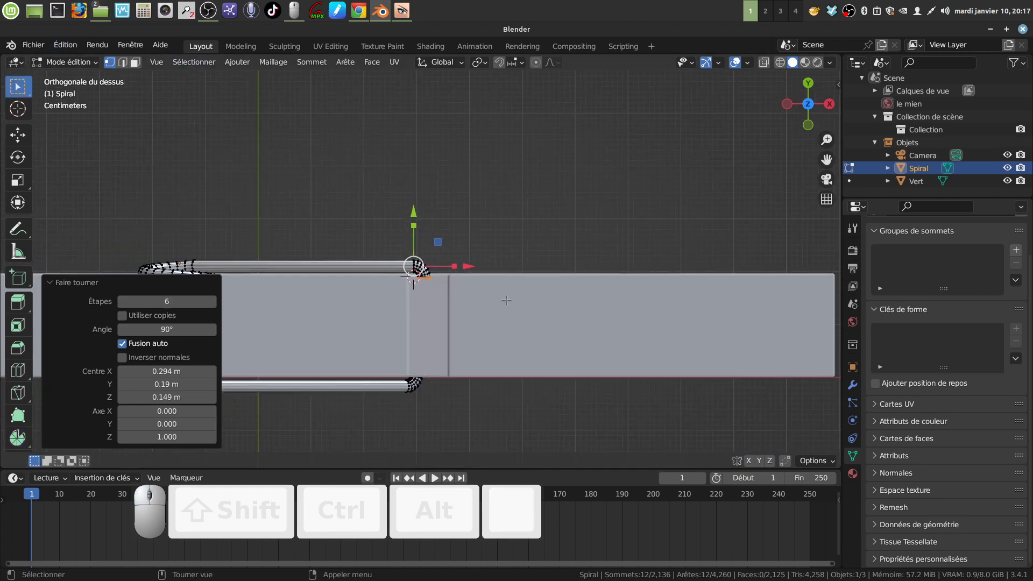
{"action": "middle_click_drag", "start_coordinate": [506, 300], "coordinate": [512, 267], "text": "shift"}
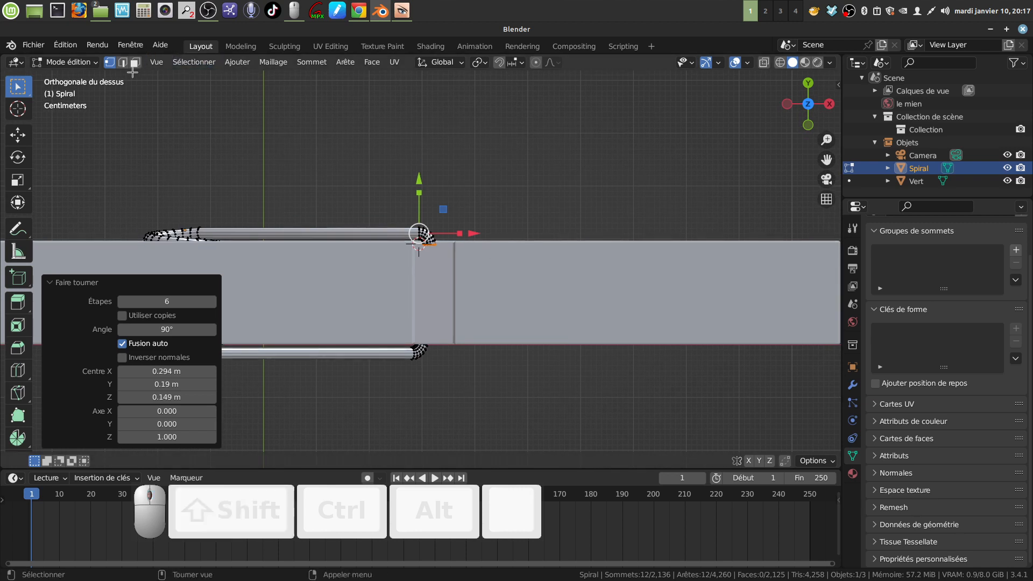
{"action": "scroll", "coordinate": [465, 262], "scroll_direction": "up", "scroll_amount": 2}
{"action": "key", "text": "e"}
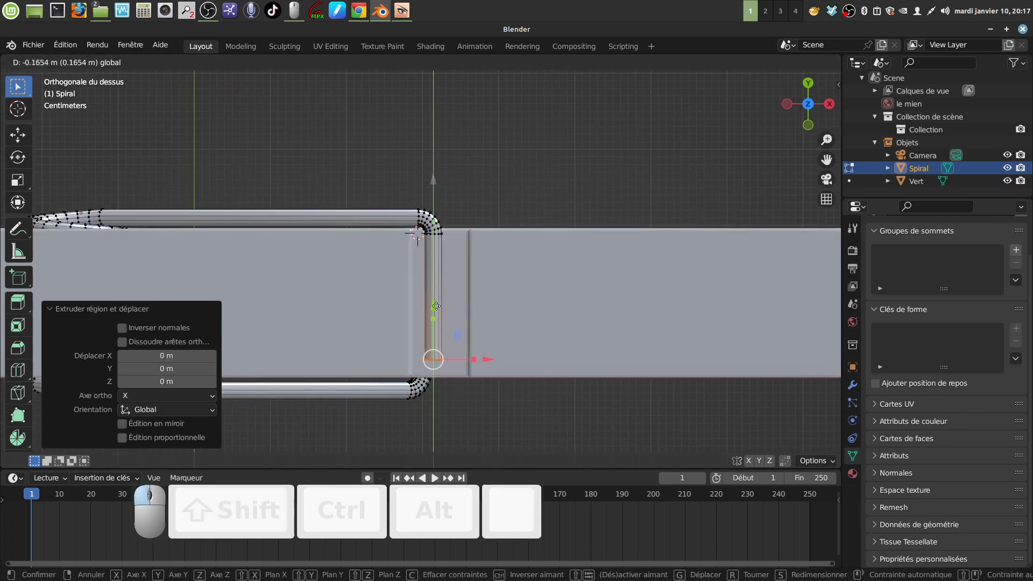
{"action": "left_click", "coordinate": [455, 323]}
Fill the open wire end with a face and bevel its rim with 2 segments and a width of about 0.0815 m
{"action": "middle_click_drag", "start_coordinate": [489, 331], "coordinate": [509, 282]}
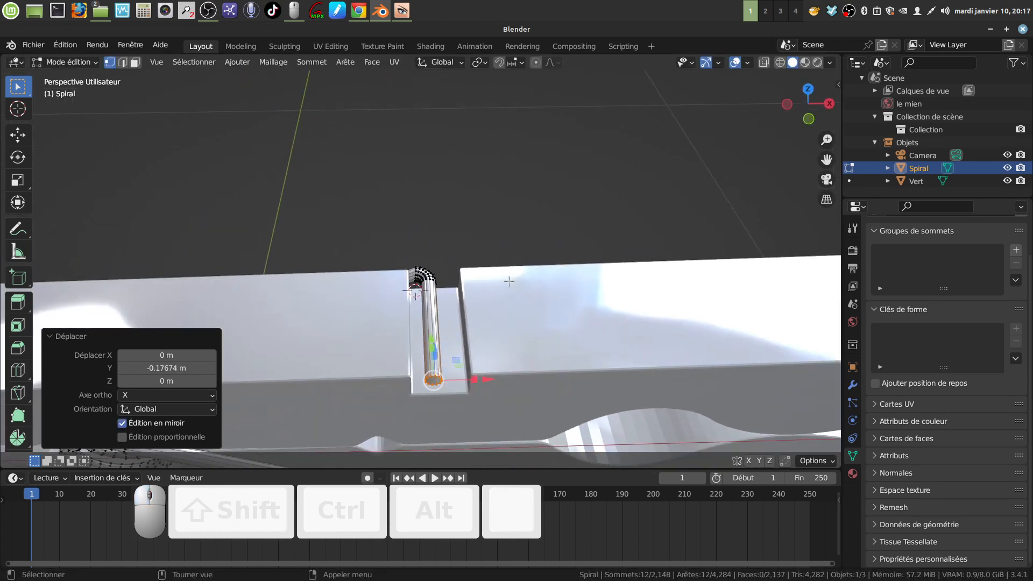
{"action": "key", "text": "f"}
{"action": "scroll", "coordinate": [509, 281], "scroll_direction": "up", "scroll_amount": 2}
{"action": "scroll", "coordinate": [510, 322], "scroll_direction": "down", "scroll_amount": 5, "text": "shift"}
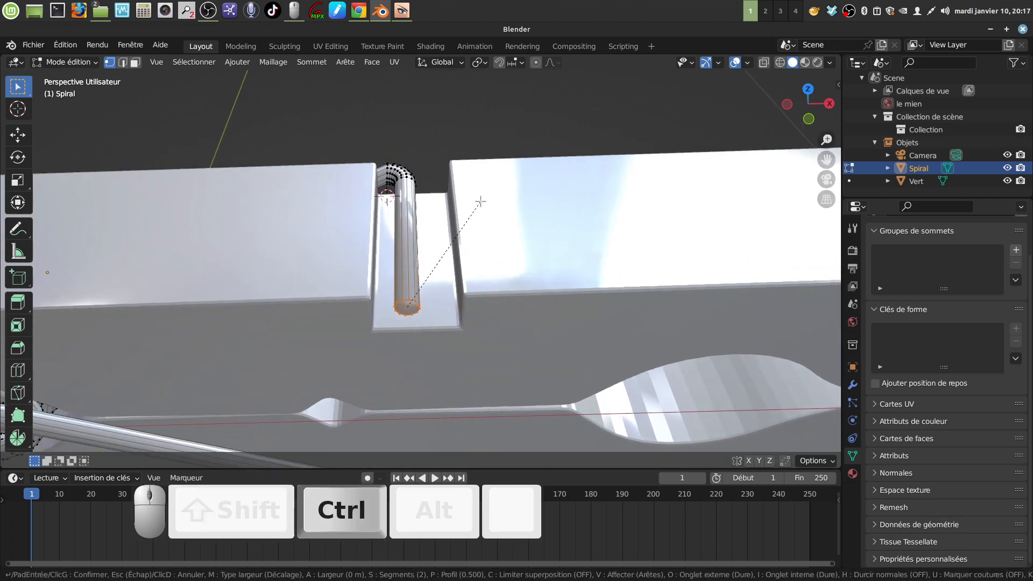
{"action": "key", "text": "ctrl+b"}
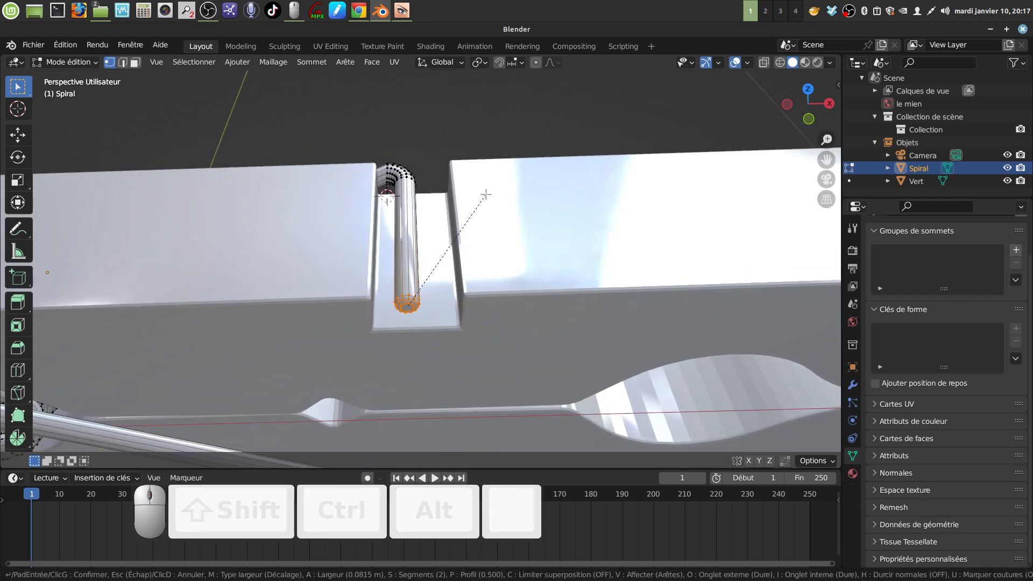
{"action": "left_click", "coordinate": [485, 195]}
Grow the selection from the wire's capped end through its bend and move it about -0.0129 m along X in top view
{"action": "middle_click_drag", "start_coordinate": [485, 195], "coordinate": [479, 284]}
{"action": "key", "text": "ctrl+KP_Add"}
{"action": "key", "text": "ctrl+KP_Add"}
{"action": "key", "text": "ctrl+KP_Add"}
{"action": "key", "text": "ctrl+KP_Add"}
{"action": "key", "text": "ctrl+KP_Add"}
{"action": "key", "text": "ctrl+KP_Add"}
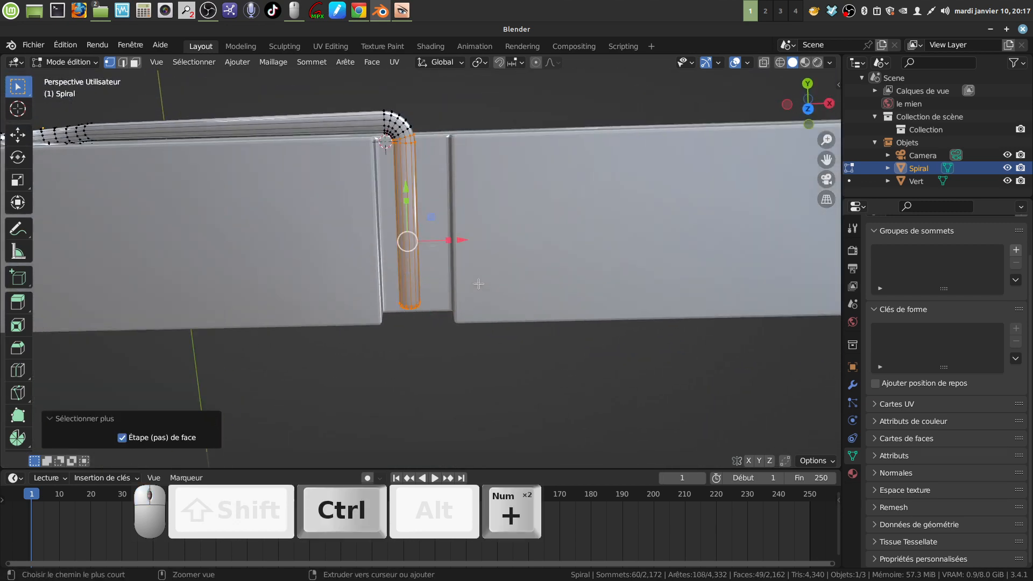
{"action": "key", "text": "ctrl+KP_Add"}
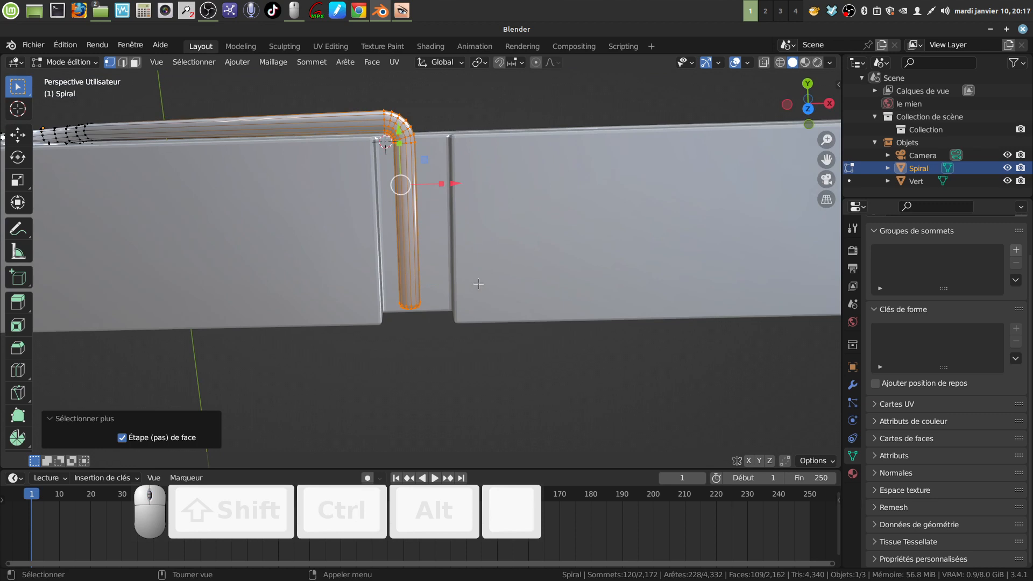
{"action": "key", "text": "KP_7"}
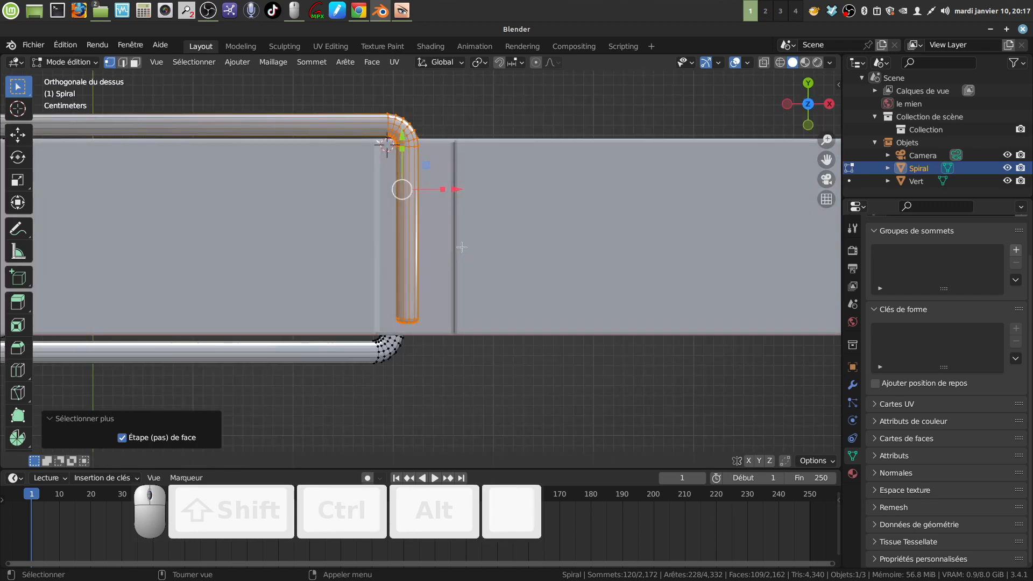
{"action": "left_click_drag", "start_coordinate": [458, 191], "coordinate": [445, 191]}
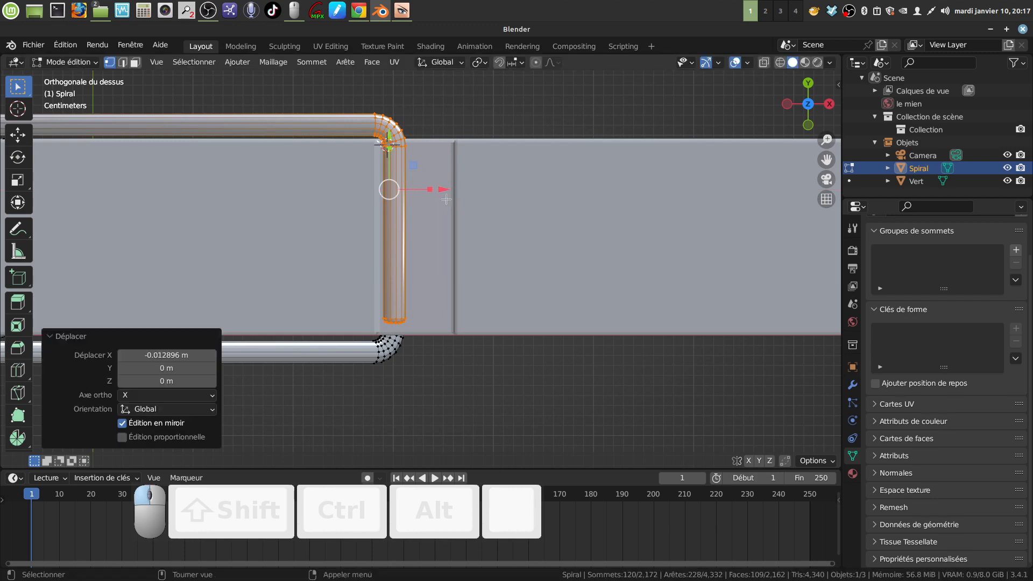
Rotate the selected wire bend 26.8° in back view to align it with the slanted arm, and return to Object Mode
{"action": "key", "text": "ctrl+KP_1"}
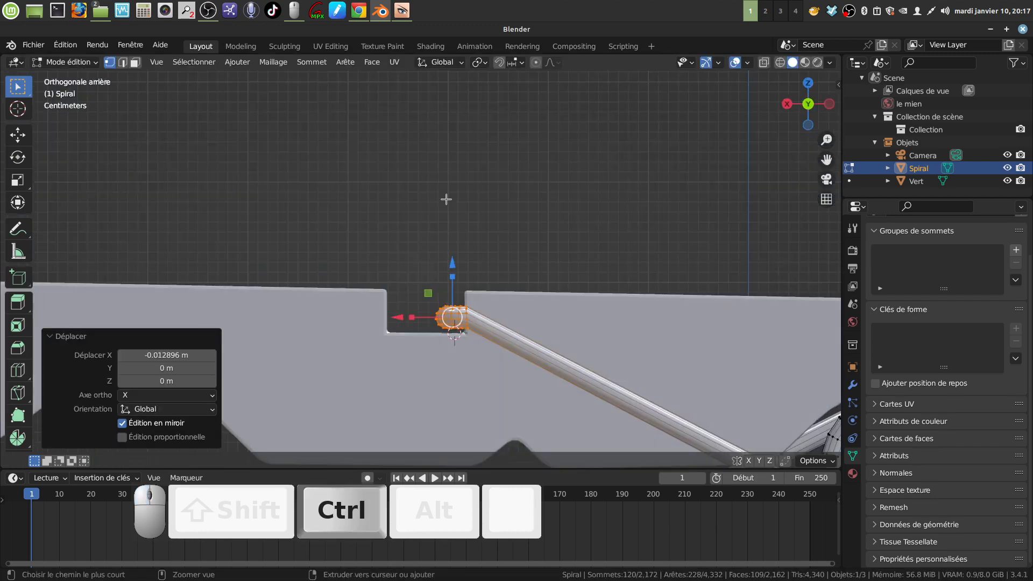
{"action": "middle_click_drag", "start_coordinate": [433, 189], "coordinate": [382, 124], "text": "shift"}
{"action": "key", "text": "r"}
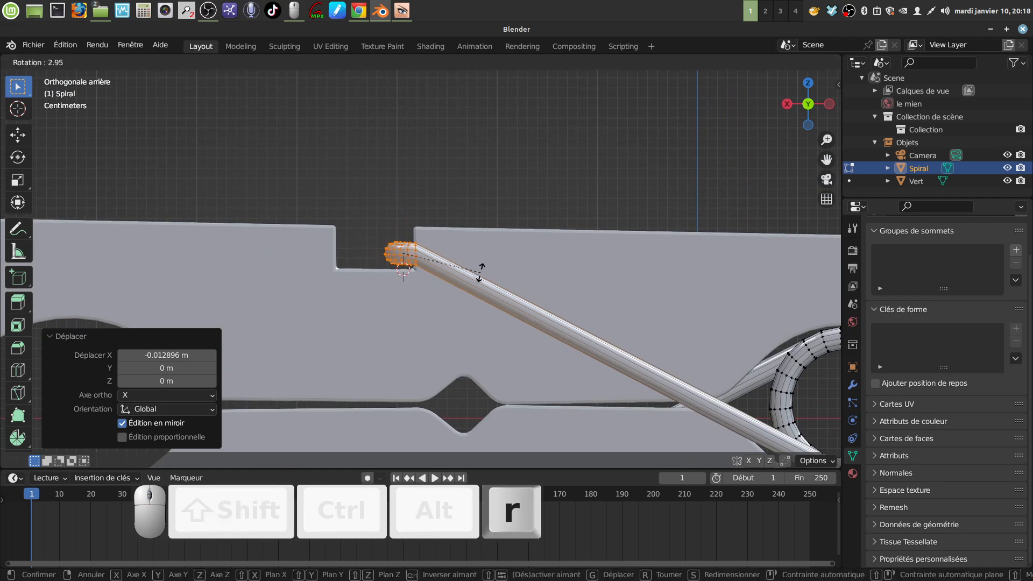
{"action": "left_click", "coordinate": [455, 295]}
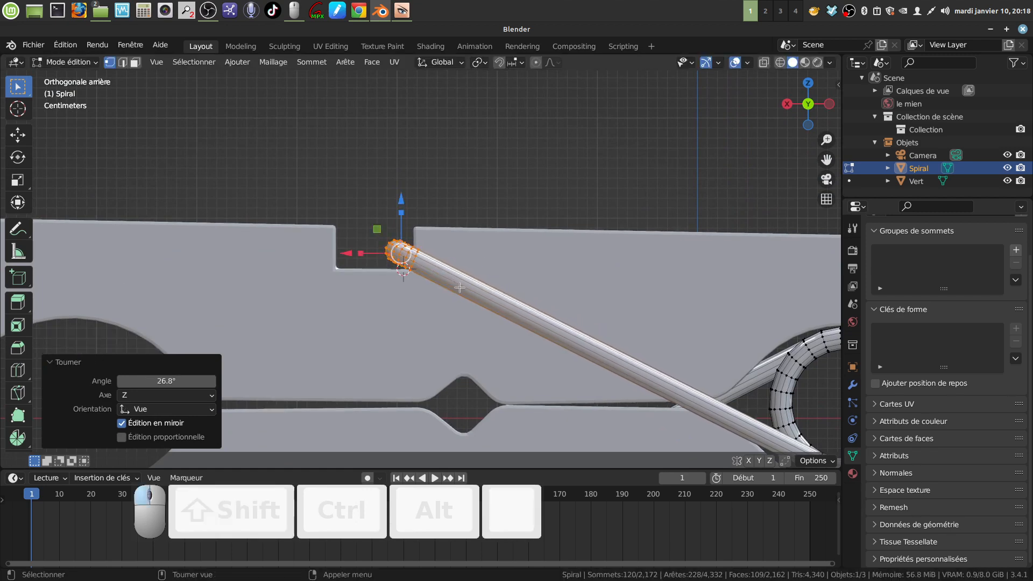
{"action": "middle_click_drag", "start_coordinate": [457, 291], "coordinate": [443, 220]}
{"action": "key", "text": "Tab"}
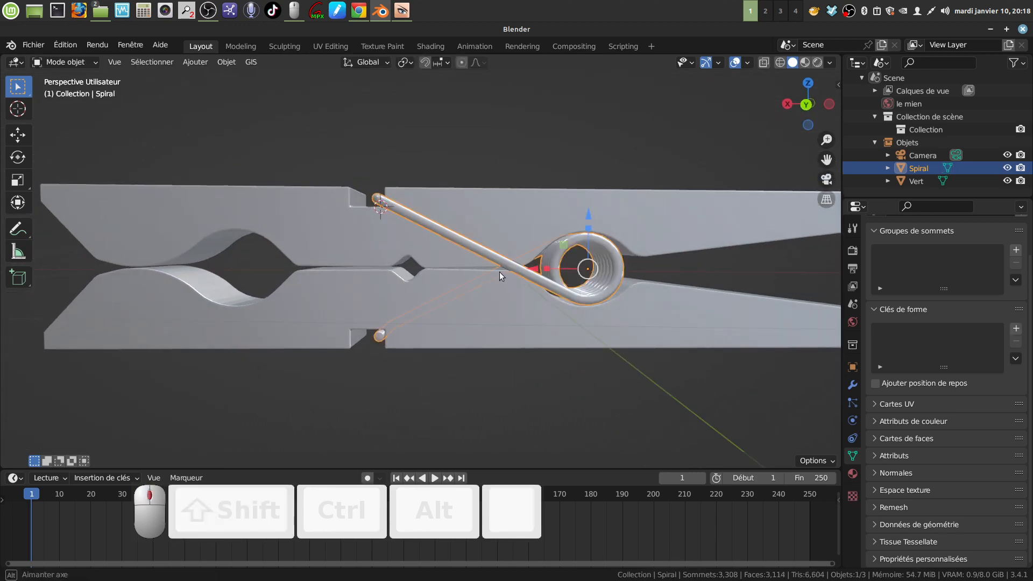
{"action": "middle_click_drag", "start_coordinate": [501, 274], "coordinate": [518, 260]}
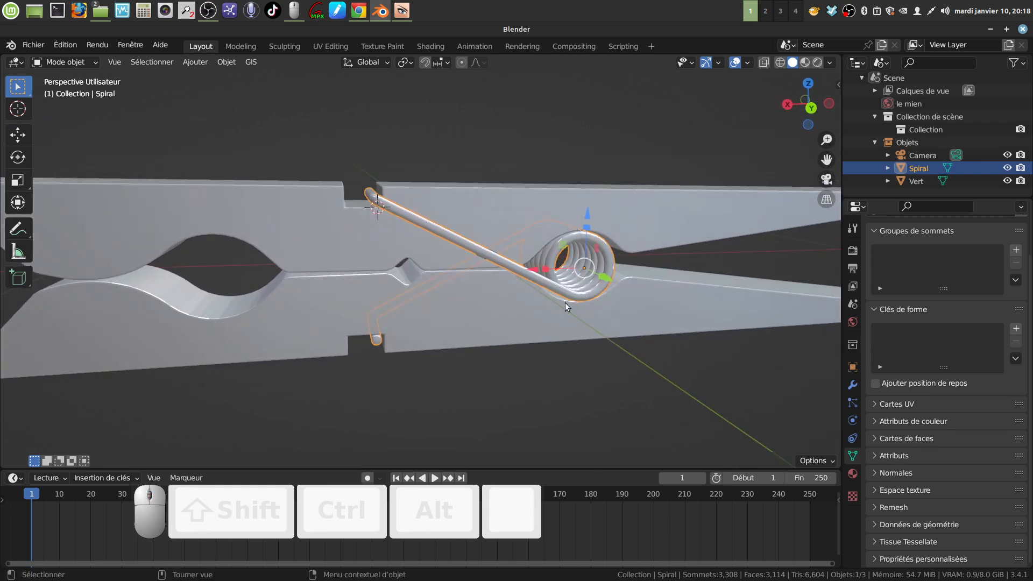
{"action": "middle_click_drag", "start_coordinate": [565, 303], "coordinate": [595, 322]}
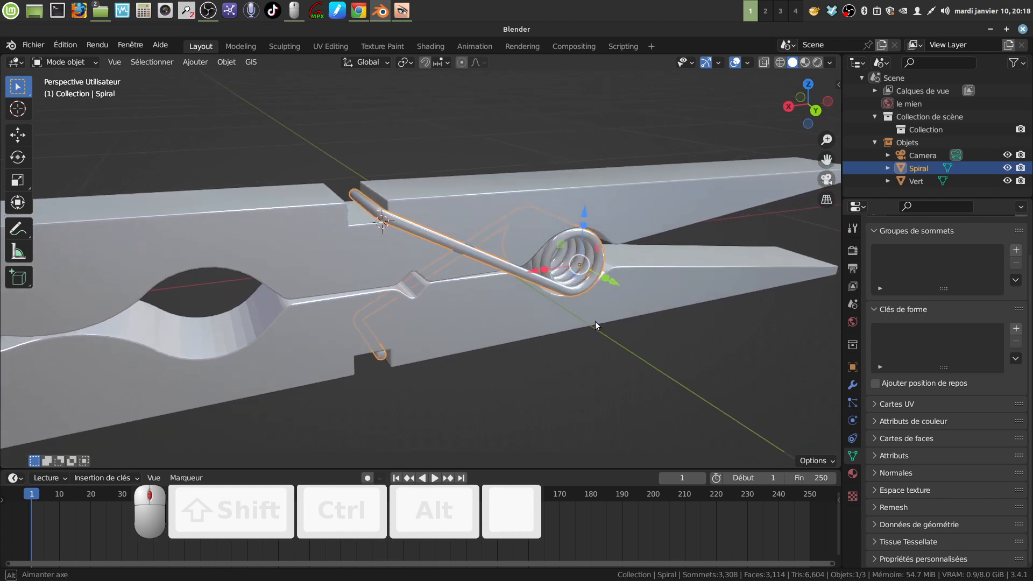
Compare the UV map names of both objects and replace the spring's UVMap with a new one matching the clothespin's
{"action": "left_click", "coordinate": [876, 473]}
{"action": "left_click", "coordinate": [875, 472]}
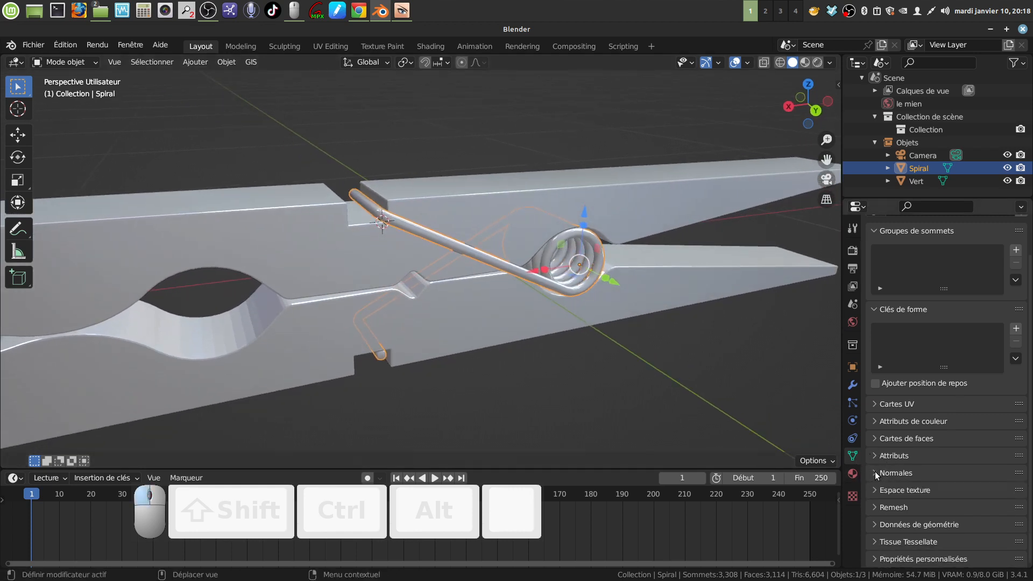
{"action": "left_click", "coordinate": [880, 404]}
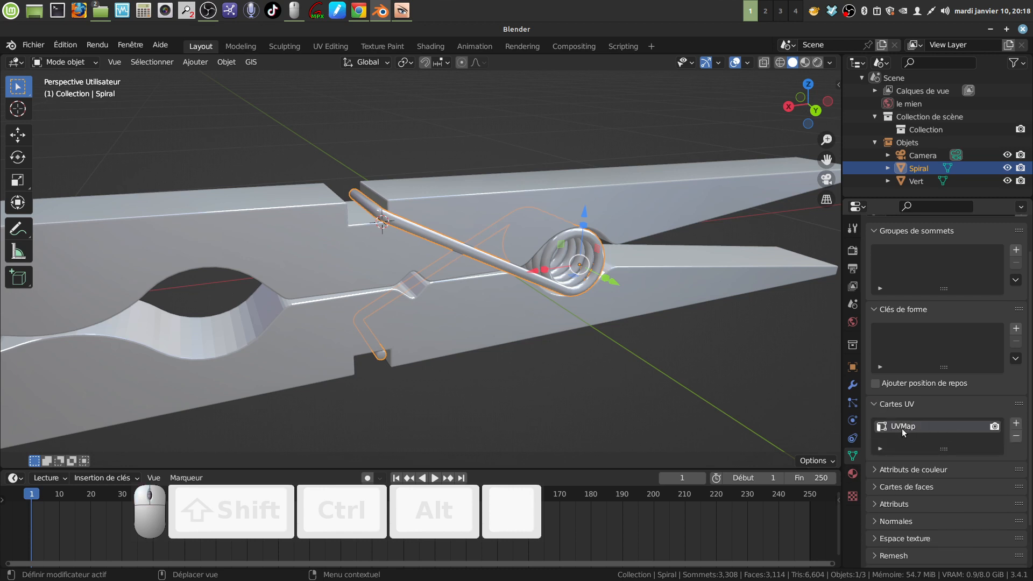
{"action": "left_click", "coordinate": [522, 347]}
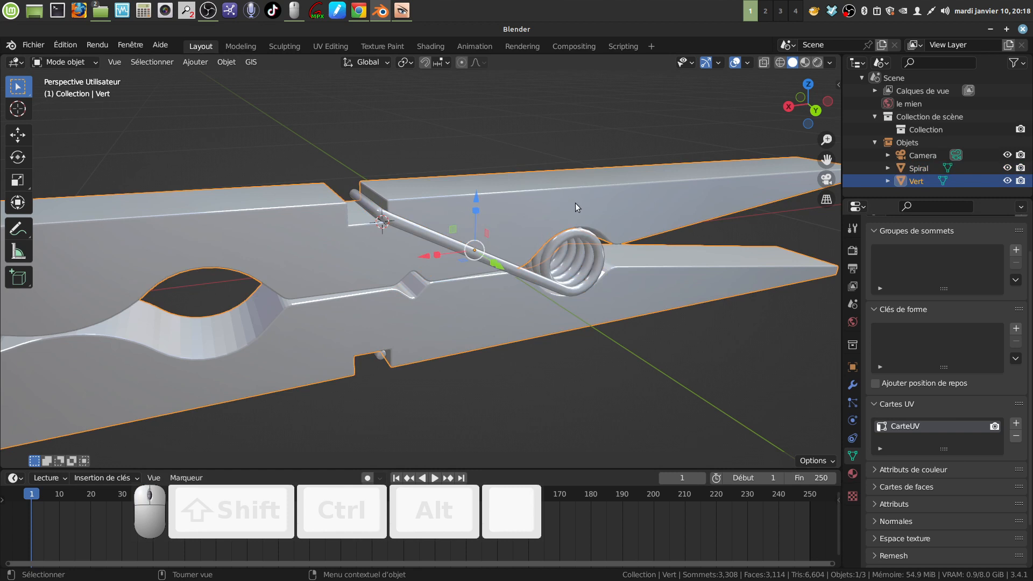
{"action": "left_click", "coordinate": [535, 278]}
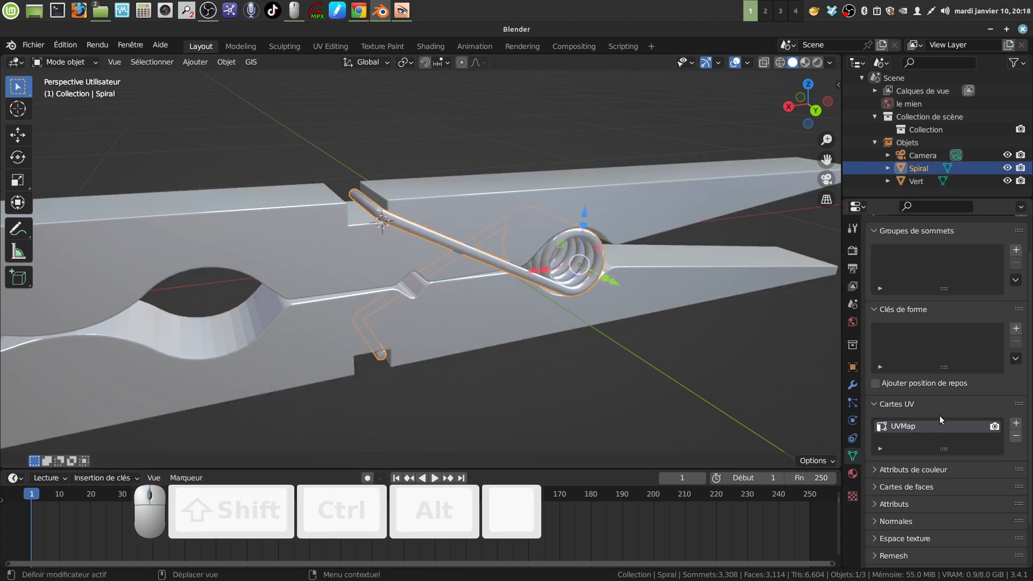
{"action": "left_click", "coordinate": [1016, 435]}
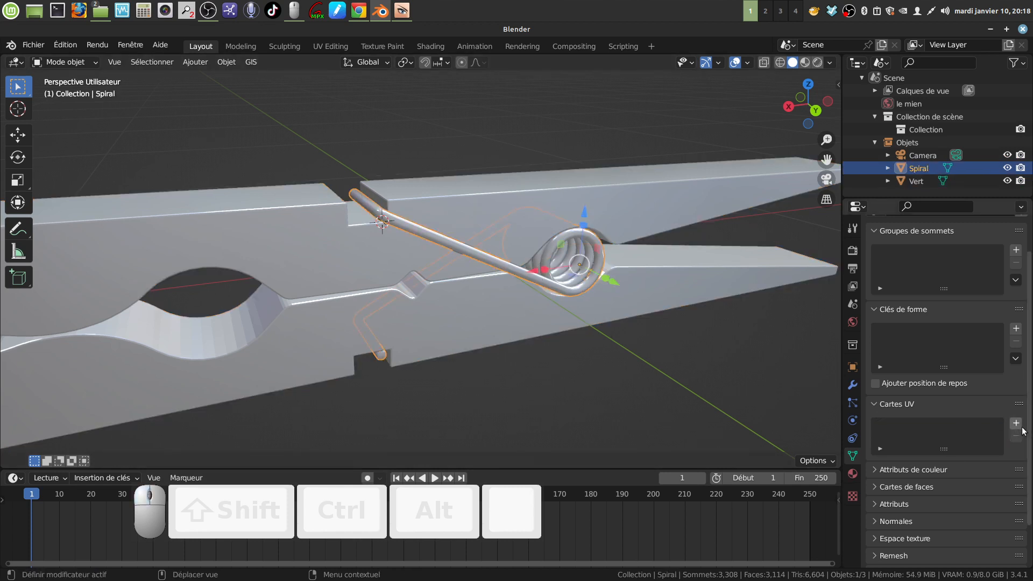
{"action": "left_click", "coordinate": [1016, 424]}
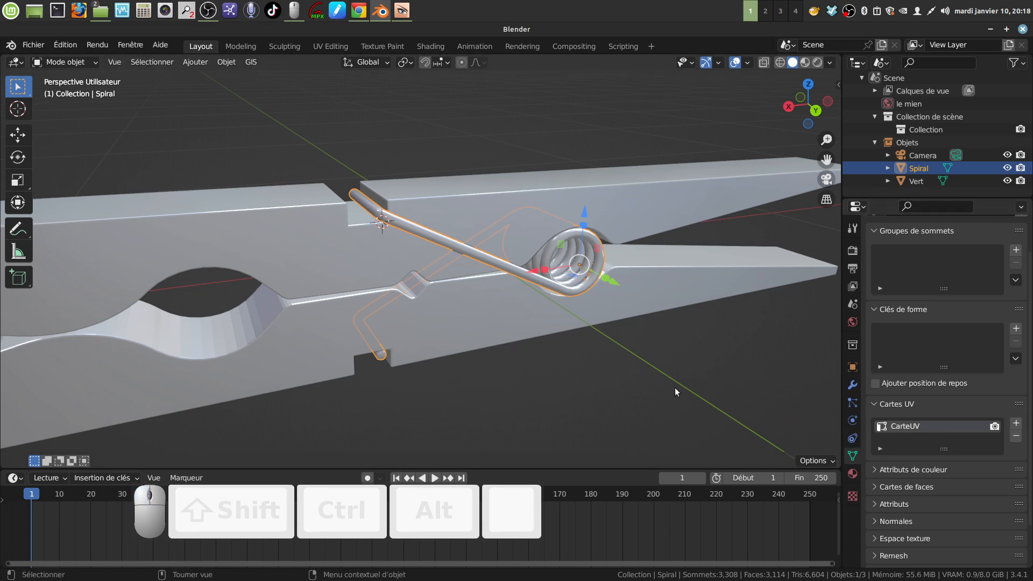
Switch the viewport to rendered shading and assign a new material to the spring
{"action": "left_click", "coordinate": [661, 363]}
{"action": "middle_click_drag", "start_coordinate": [661, 364], "coordinate": [484, 319]}
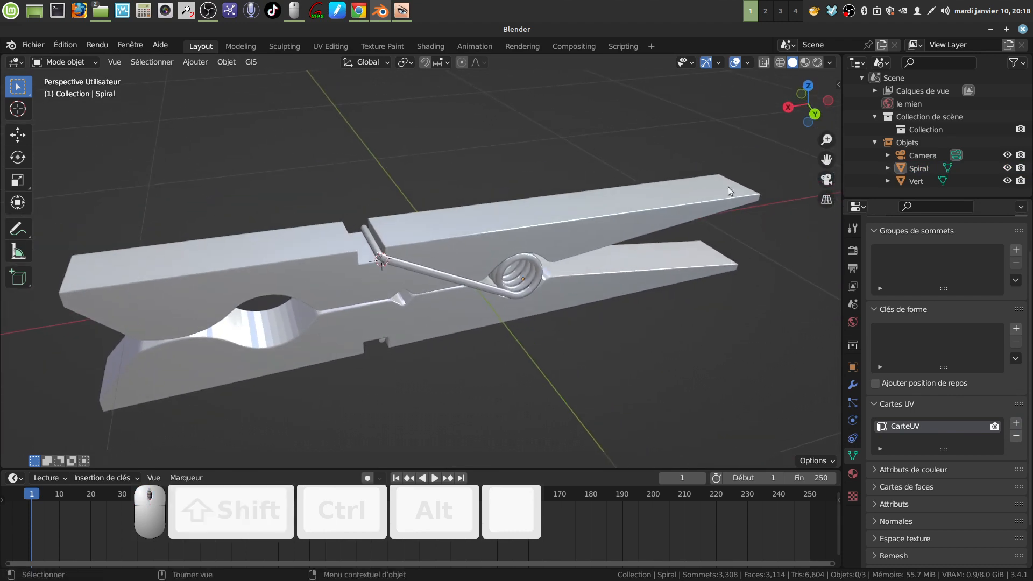
{"action": "left_click", "coordinate": [817, 63]}
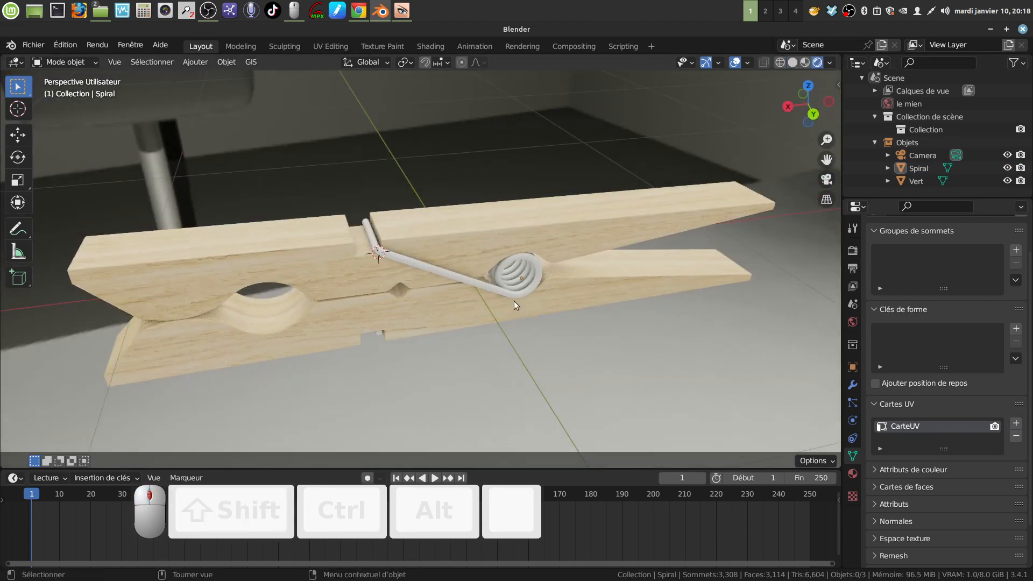
{"action": "mouse_move", "coordinate": [514, 301]}
{"action": "middle_mouse_down", "text": "shift"}
{"action": "mouse_move", "coordinate": [500, 277]}
{"action": "mouse_move", "coordinate": [448, 259]}
{"action": "middle_mouse_up", "text": "shift"}
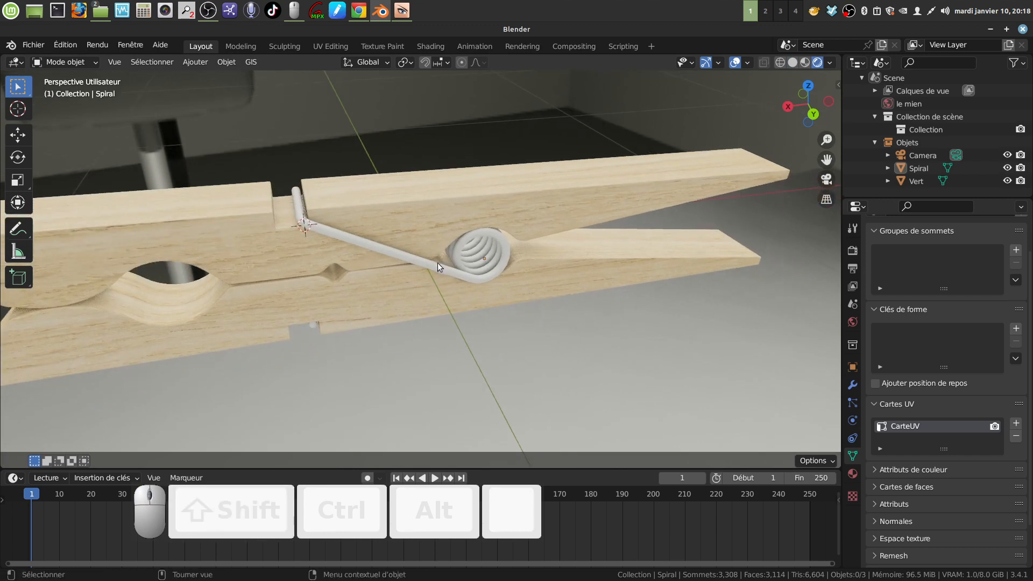
{"action": "left_click", "coordinate": [435, 264]}
{"action": "middle_click_drag", "start_coordinate": [502, 289], "coordinate": [544, 263]}
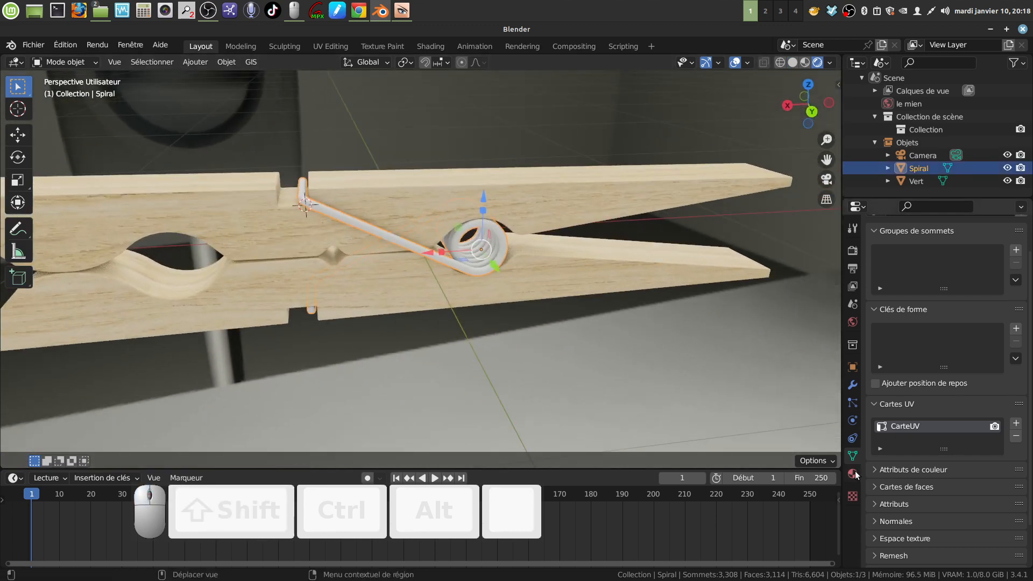
{"action": "left_click", "coordinate": [852, 473]}
{"action": "left_click", "coordinate": [950, 303]}
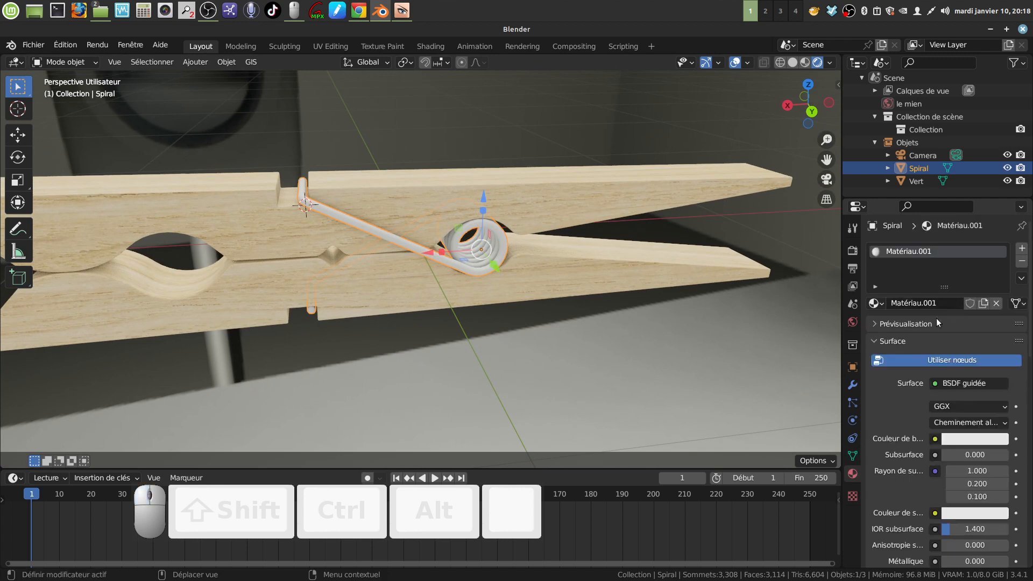
Set the spring material's Metallic to 1.000 and Roughness to 0.071, and deselect the spring
{"action": "scroll", "coordinate": [924, 407], "scroll_direction": "down", "scroll_amount": 3}
{"action": "scroll", "coordinate": [920, 425], "scroll_direction": "down", "scroll_amount": 2}
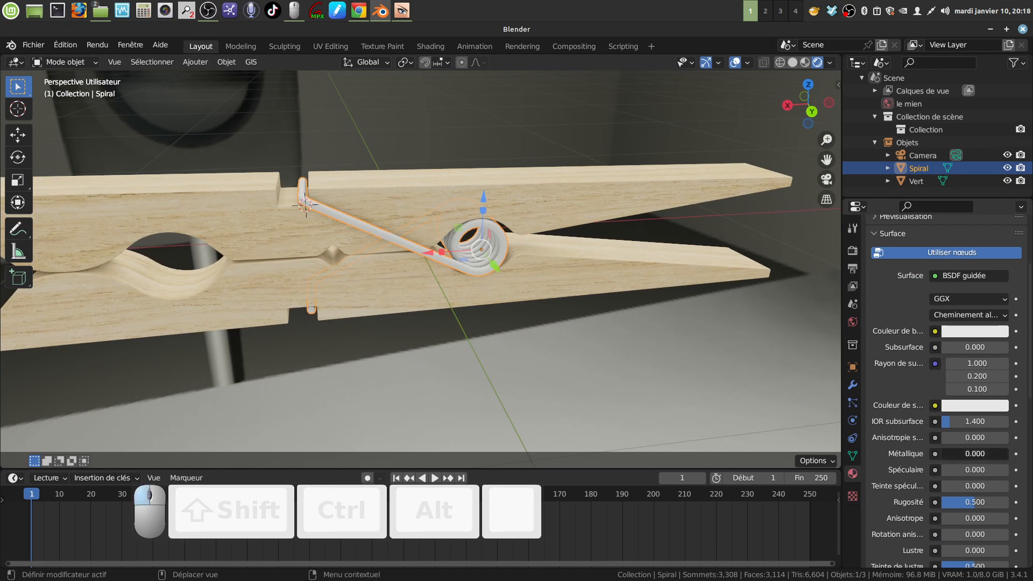
{"action": "left_click_drag", "start_coordinate": [975, 454], "coordinate": [1007, 453]}
{"action": "left_click_drag", "start_coordinate": [973, 502], "coordinate": [947, 502]}
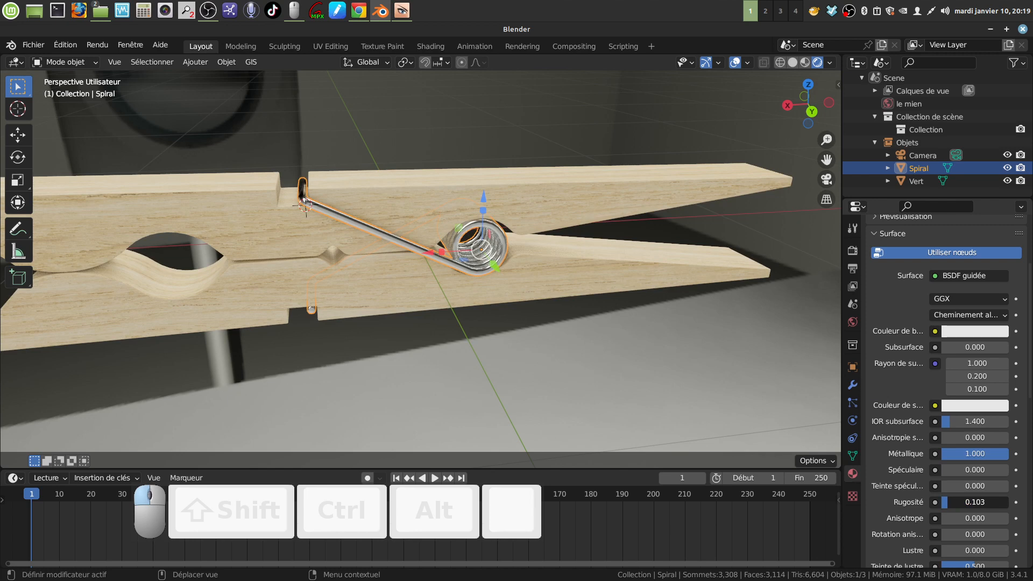
{"action": "left_click_drag", "start_coordinate": [947, 502], "coordinate": [939, 502]}
{"action": "left_click", "coordinate": [520, 328]}
Join the spring to the wooden clothespin as one object, with the clothespin as the active object
{"action": "middle_click_drag", "start_coordinate": [520, 328], "coordinate": [738, 312]}
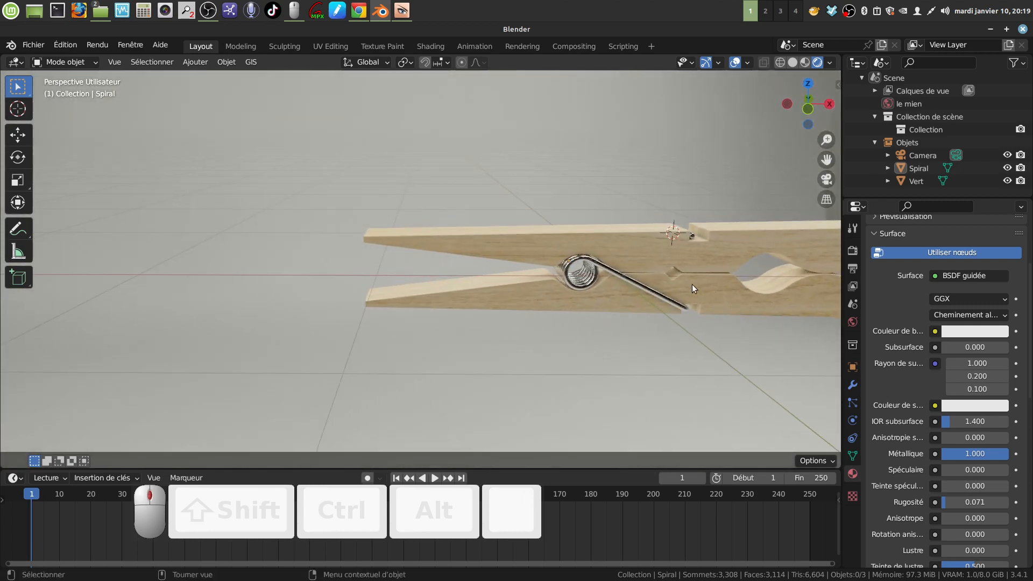
{"action": "middle_click_drag", "start_coordinate": [692, 284], "coordinate": [461, 293], "text": "shift"}
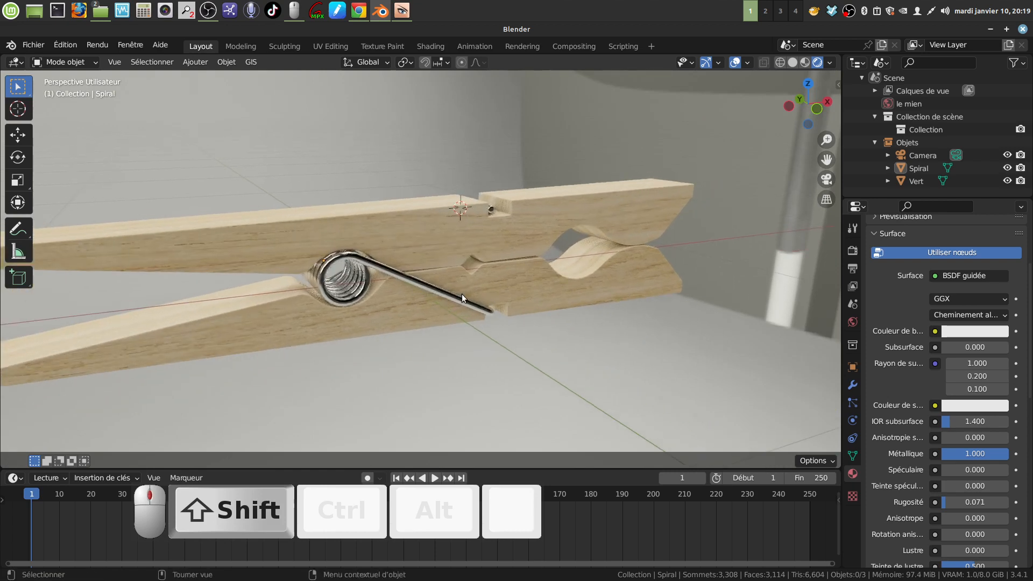
{"action": "middle_click_drag", "start_coordinate": [506, 251], "coordinate": [520, 267], "text": "shift"}
{"action": "middle_click_drag", "start_coordinate": [520, 267], "coordinate": [465, 301]}
{"action": "left_click", "coordinate": [455, 312]}
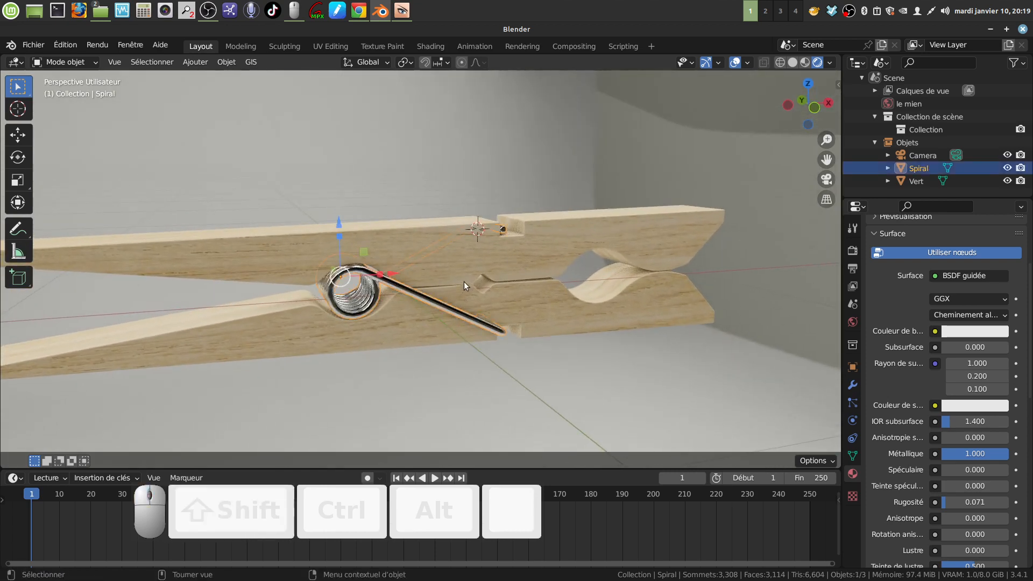
{"action": "left_click", "coordinate": [467, 270], "text": "shift"}
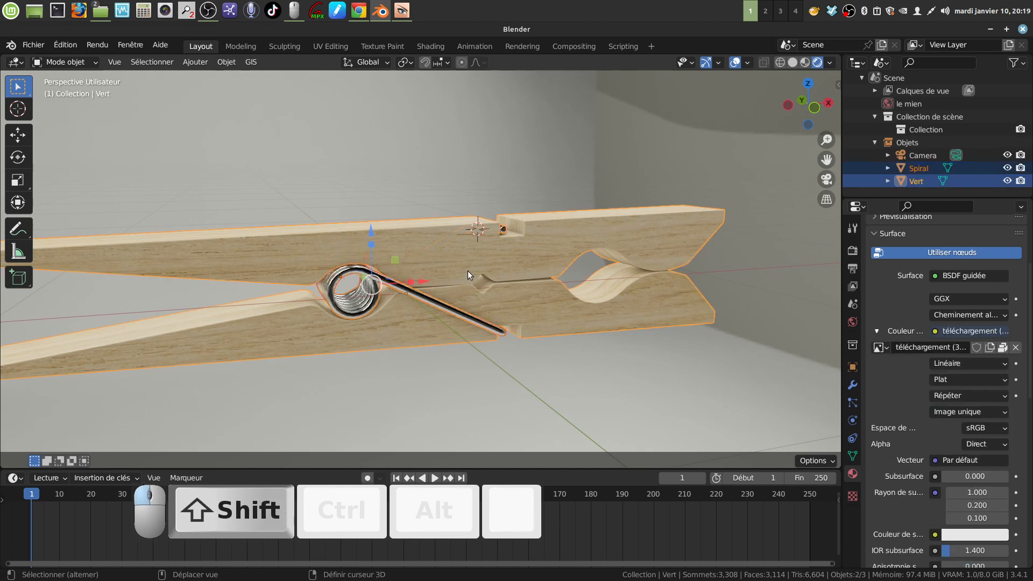
{"action": "right_click", "coordinate": [431, 166]}
{"action": "left_click", "coordinate": [414, 168]}
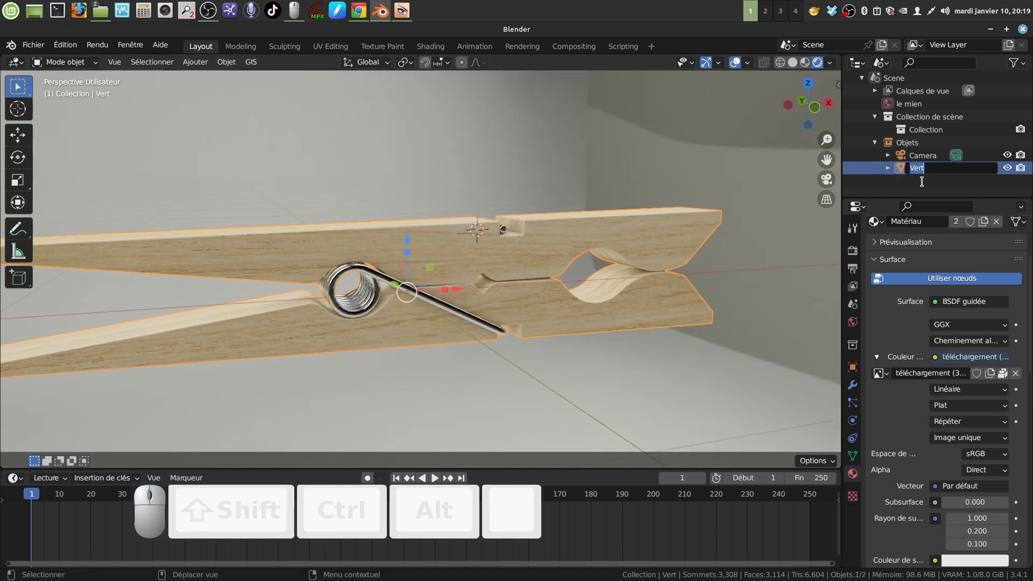
Rename the joined object as "pince à linge"
{"action": "key", "text": "BackSpace"}
{"action": "type", "text": "pi"}
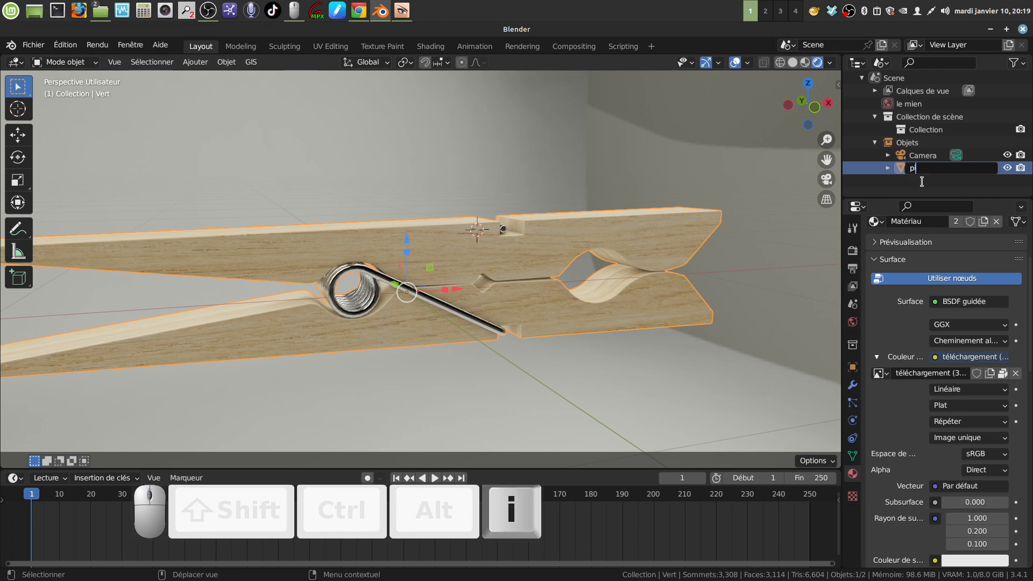
{"action": "type", "text": "nce à linge"}
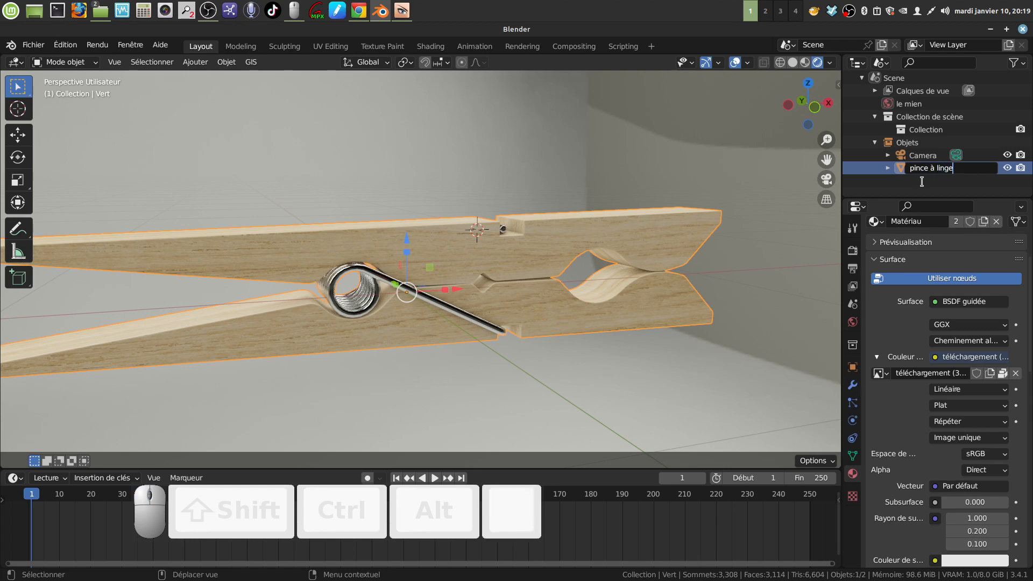
{"action": "middle_click_drag", "start_coordinate": [650, 128], "coordinate": [632, 220]}
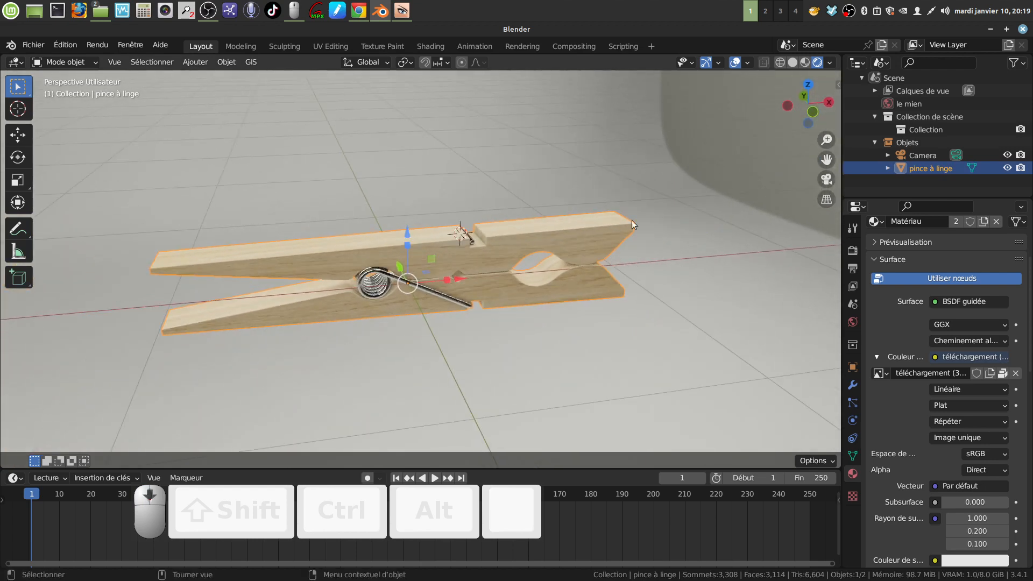
Deselect the clothespin, view it in wireframe, and set the viewport to solid shading
{"action": "left_click", "coordinate": [592, 368]}
{"action": "middle_click_drag", "start_coordinate": [563, 273], "coordinate": [553, 312]}
{"action": "left_click", "coordinate": [781, 63]}
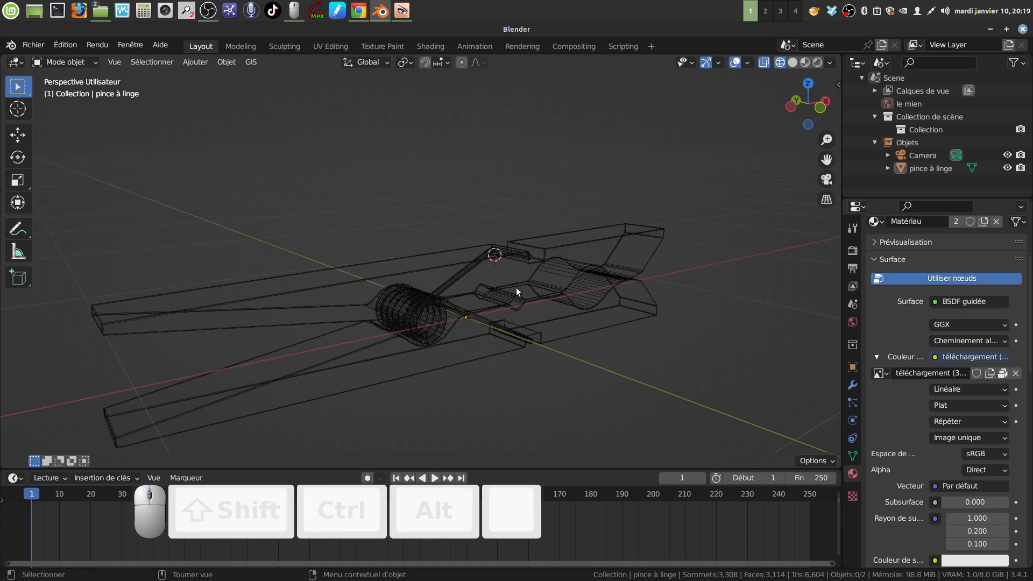
{"action": "key", "text": "z"}
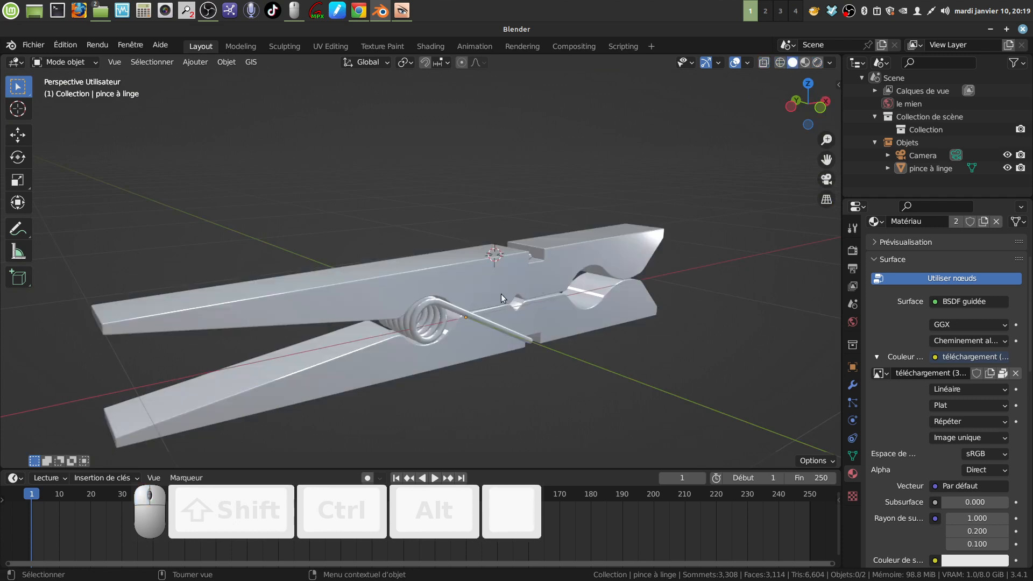
Select the clothespin and expand the Normals settings of its mesh data
{"action": "left_click", "coordinate": [470, 294]}
{"action": "key", "text": "Tab"}
{"action": "middle_click_drag", "start_coordinate": [526, 388], "coordinate": [570, 283], "text": "shift"}
{"action": "left_click", "coordinate": [523, 385]}
{"action": "key", "text": "Tab"}
{"action": "scroll", "coordinate": [561, 388], "scroll_direction": "up", "scroll_amount": 3}
{"action": "middle_click_drag", "start_coordinate": [570, 283], "coordinate": [608, 276], "text": "shift"}
{"action": "scroll", "coordinate": [603, 282], "scroll_direction": "down", "scroll_amount": 2}
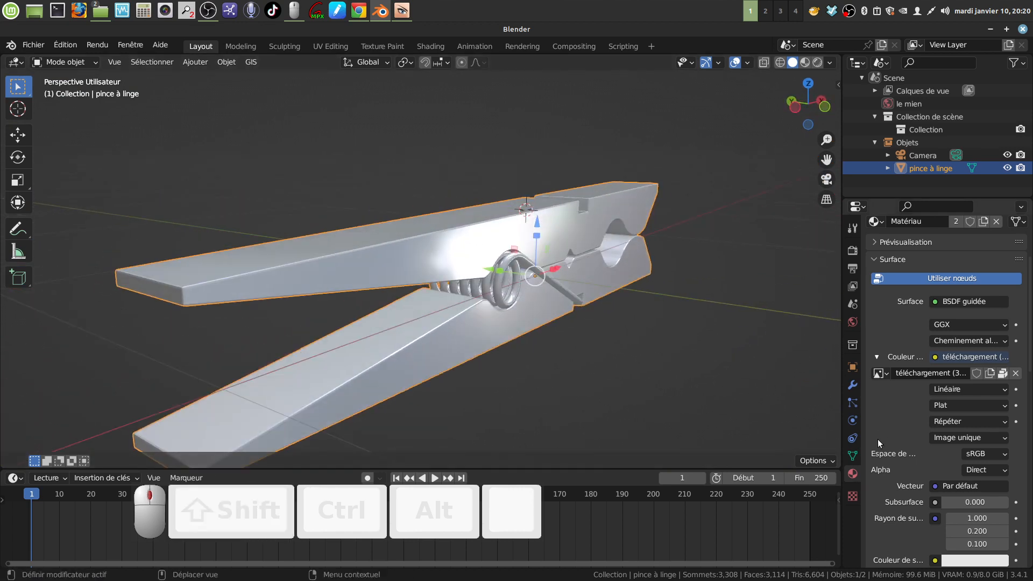
{"action": "left_click", "coordinate": [853, 456]}
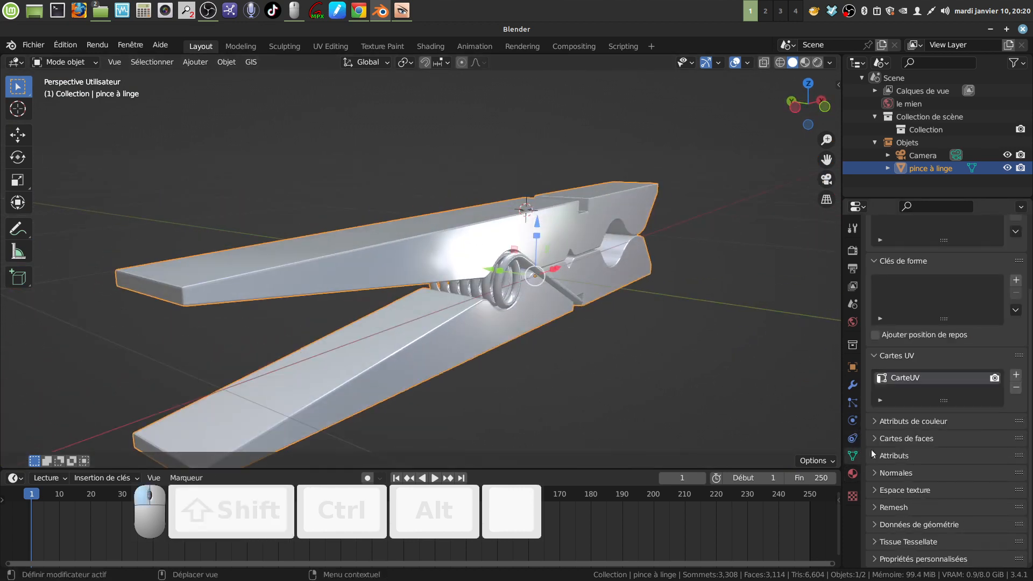
{"action": "left_click", "coordinate": [879, 473]}
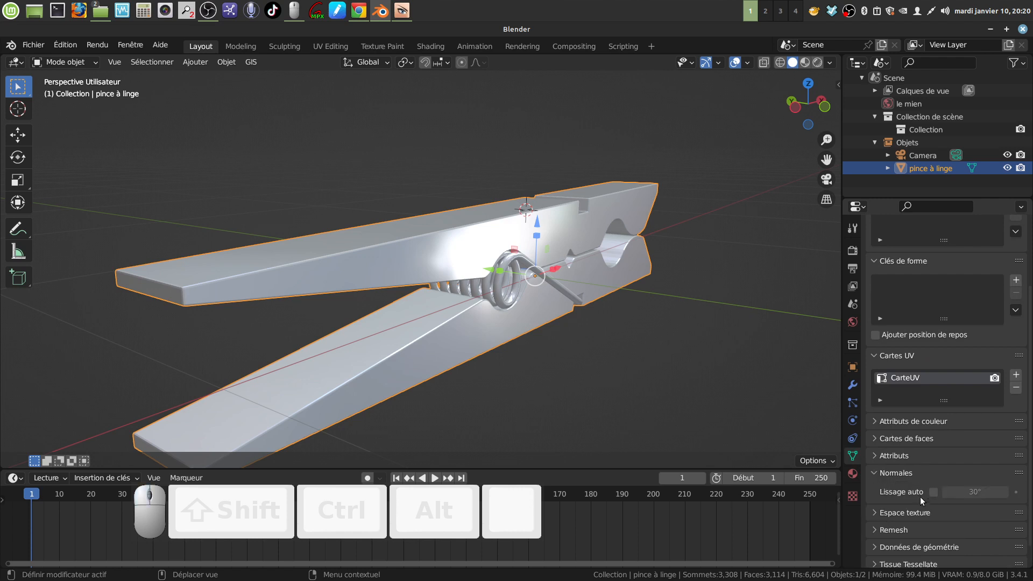
Apply Shade Auto Smooth to the clothespin with a 30° angle
{"action": "middle_click_drag", "start_coordinate": [573, 328], "coordinate": [603, 321]}
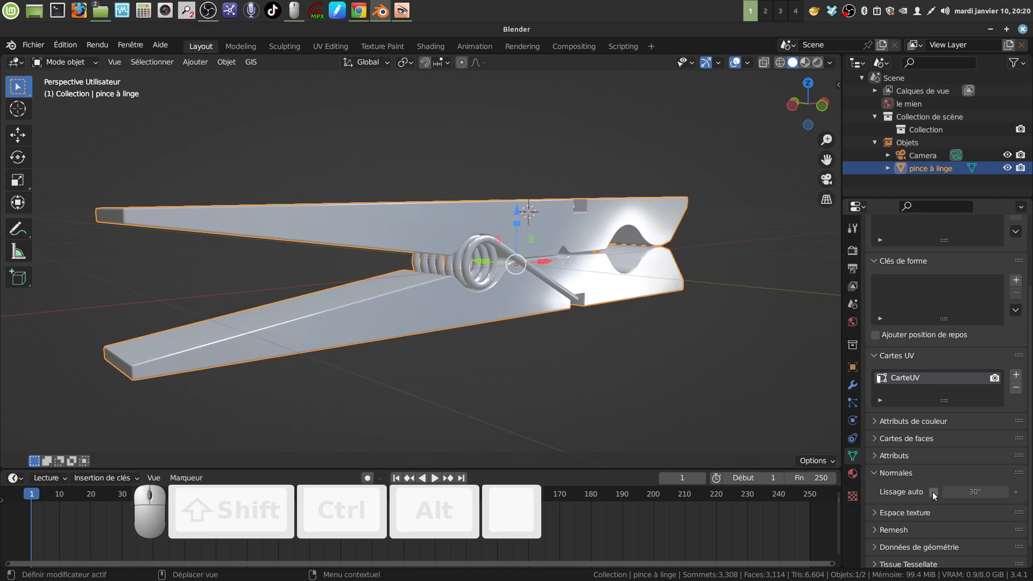
{"action": "right_click", "coordinate": [586, 224]}
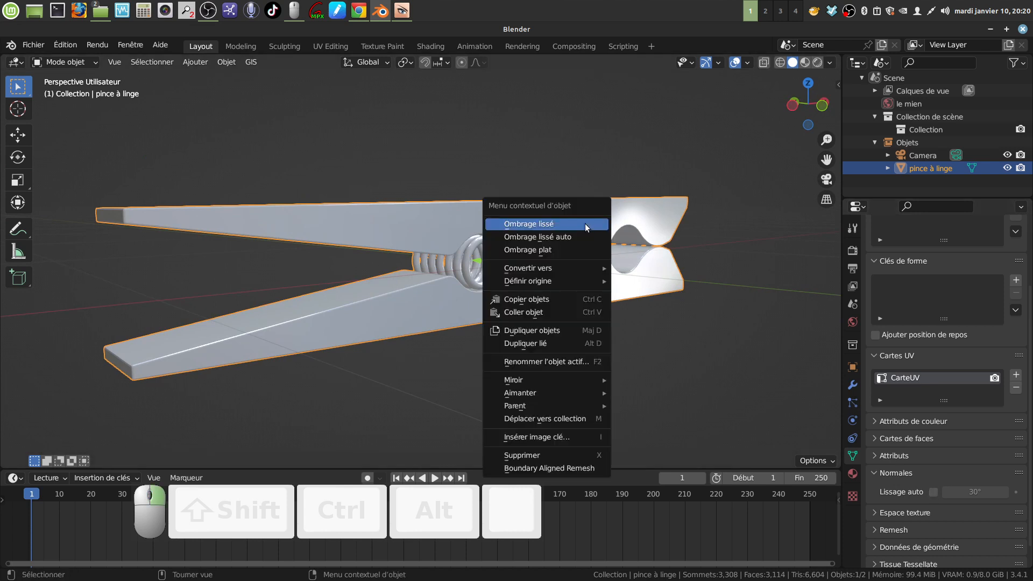
{"action": "left_click", "coordinate": [546, 238]}
{"action": "mouse_move", "coordinate": [582, 265]}
{"action": "middle_mouse_down"}
{"action": "mouse_move", "coordinate": [556, 249]}
{"action": "mouse_move", "coordinate": [582, 265]}
{"action": "middle_mouse_up"}
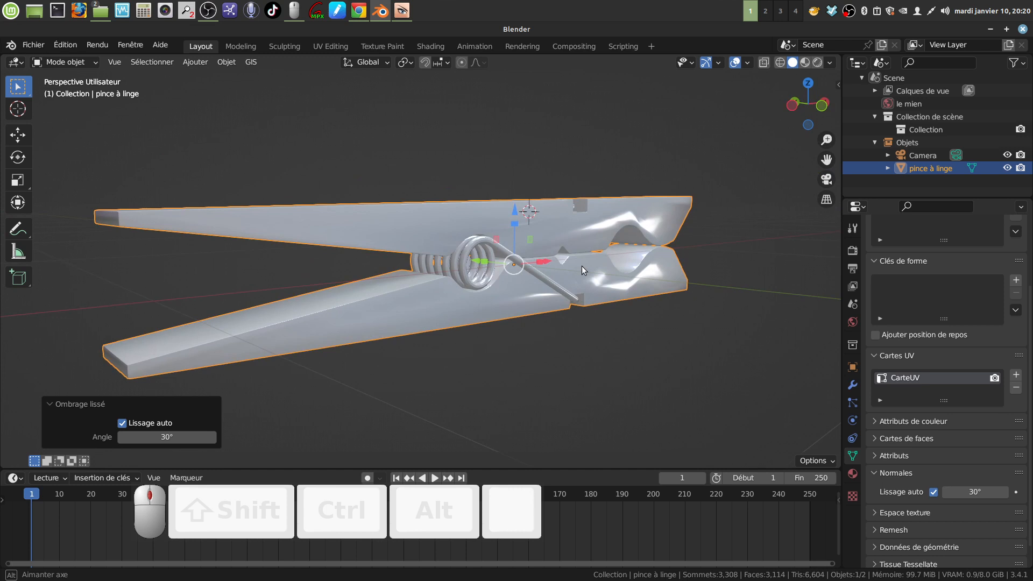
Add a Weighted Normal modifier to the clothespin and set its weight to 100
{"action": "left_click", "coordinate": [854, 385]}
{"action": "left_click", "coordinate": [1020, 249]}
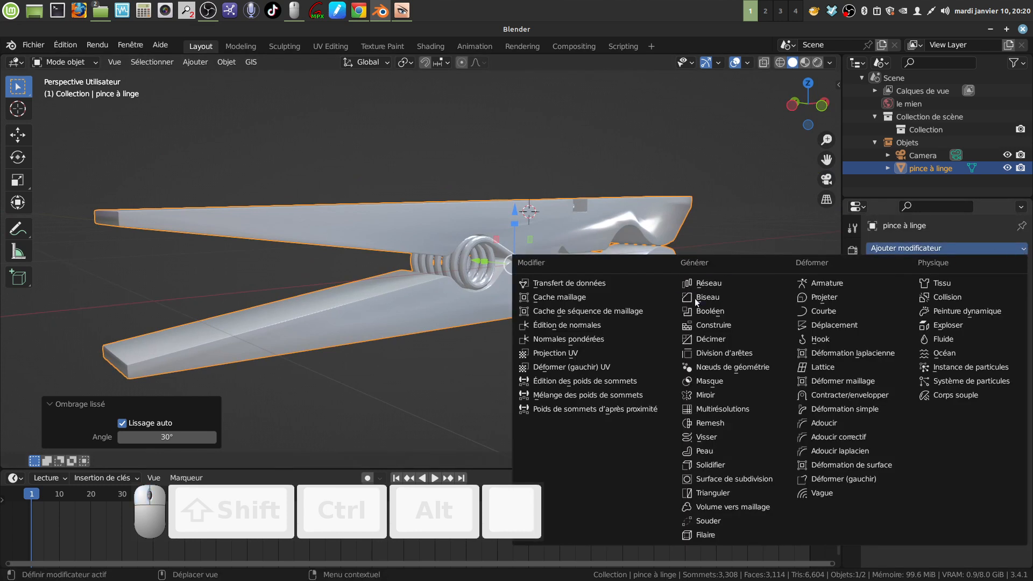
{"action": "left_click", "coordinate": [609, 341]}
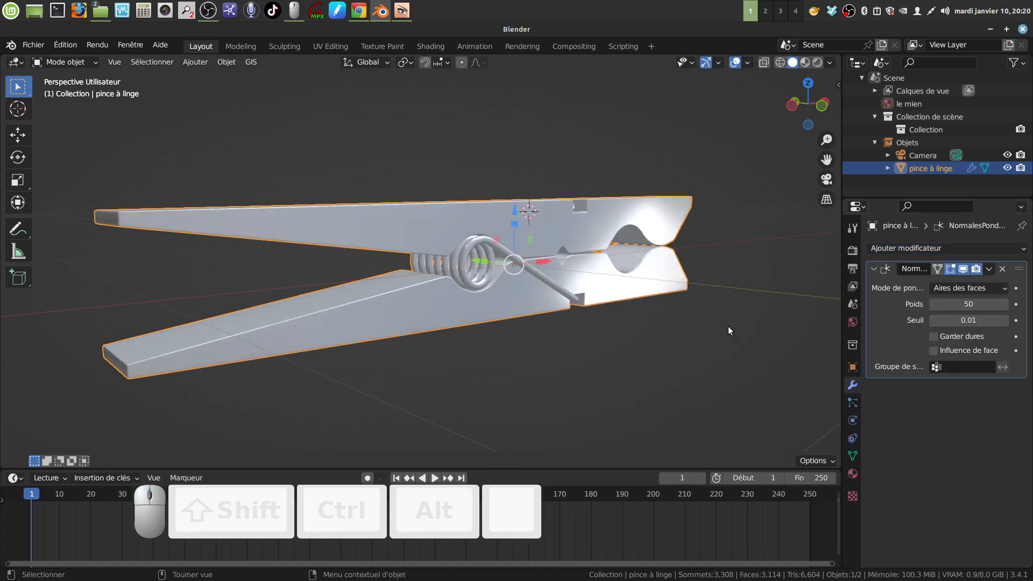
{"action": "mouse_move", "coordinate": [678, 262]}
{"action": "middle_mouse_down"}
{"action": "mouse_move", "coordinate": [648, 264]}
{"action": "mouse_move", "coordinate": [667, 264]}
{"action": "middle_mouse_up"}
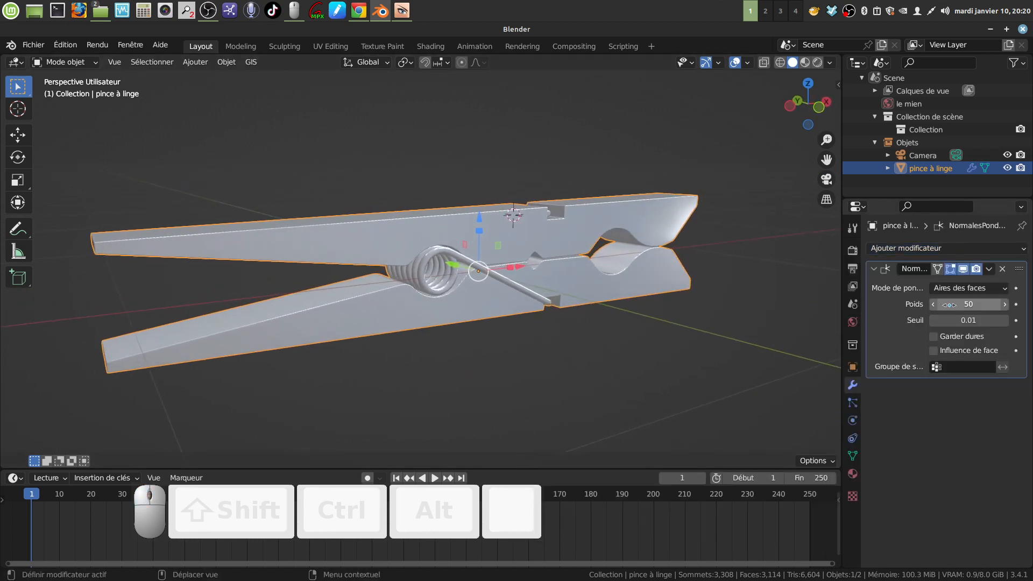
{"action": "left_click_drag", "start_coordinate": [956, 304], "coordinate": [985, 304]}
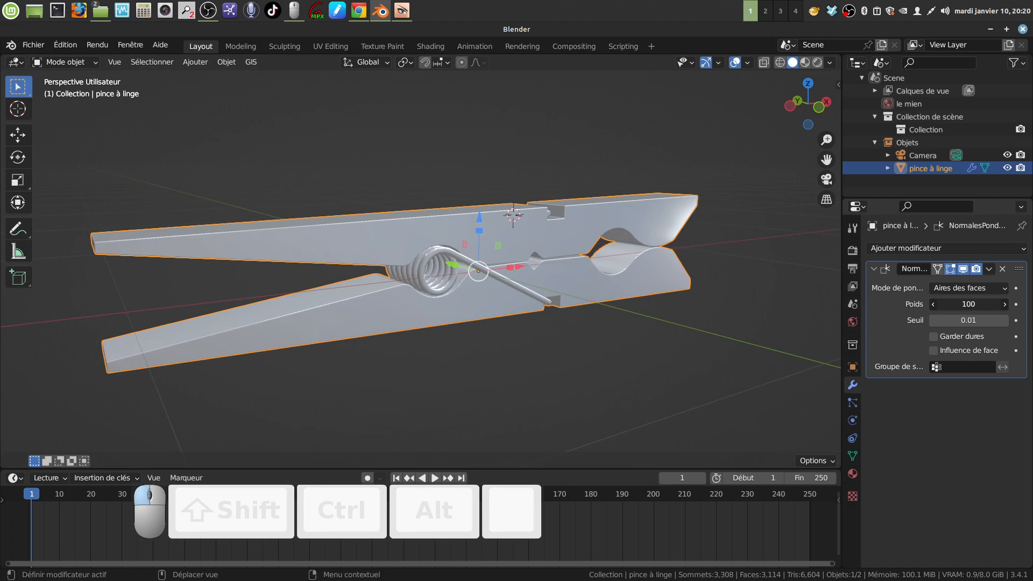
Show the spring and jaw end of the clothespin in rendered viewport shading
{"action": "middle_click_drag", "start_coordinate": [666, 291], "coordinate": [516, 292]}
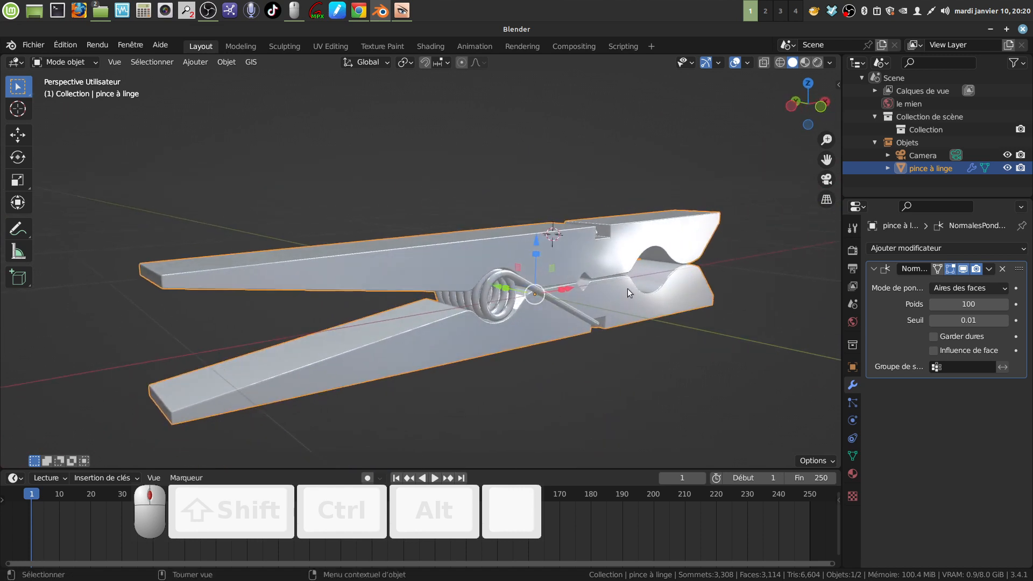
{"action": "mouse_move", "coordinate": [647, 273]}
{"action": "middle_mouse_down", "text": "shift"}
{"action": "mouse_move", "coordinate": [604, 270]}
{"action": "mouse_move", "coordinate": [603, 295]}
{"action": "mouse_move", "coordinate": [590, 298]}
{"action": "mouse_move", "coordinate": [587, 275]}
{"action": "mouse_move", "coordinate": [524, 261]}
{"action": "mouse_move", "coordinate": [576, 262]}
{"action": "mouse_move", "coordinate": [579, 298]}
{"action": "mouse_move", "coordinate": [536, 254]}
{"action": "mouse_move", "coordinate": [533, 283]}
{"action": "mouse_move", "coordinate": [461, 245]}
{"action": "mouse_move", "coordinate": [438, 213]}
{"action": "mouse_move", "coordinate": [527, 244]}
{"action": "middle_mouse_up", "text": "shift"}
{"action": "scroll", "coordinate": [603, 294], "scroll_direction": "up", "scroll_amount": 1}
{"action": "left_click", "coordinate": [817, 62]}
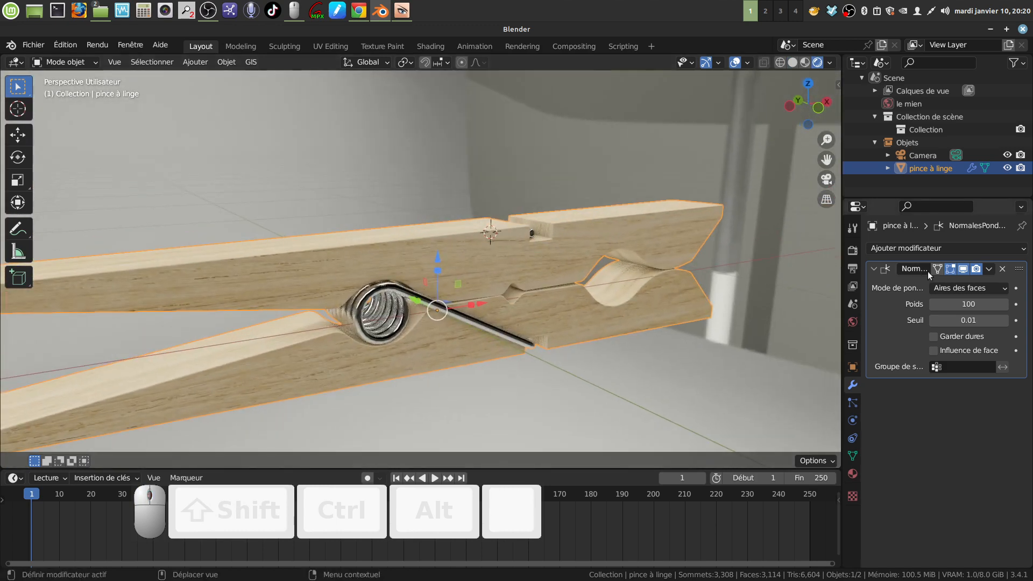
Replace the clothespin's Weighted Normal modifier with a new one at weight 100 and apply it
{"action": "left_click", "coordinate": [1003, 269]}
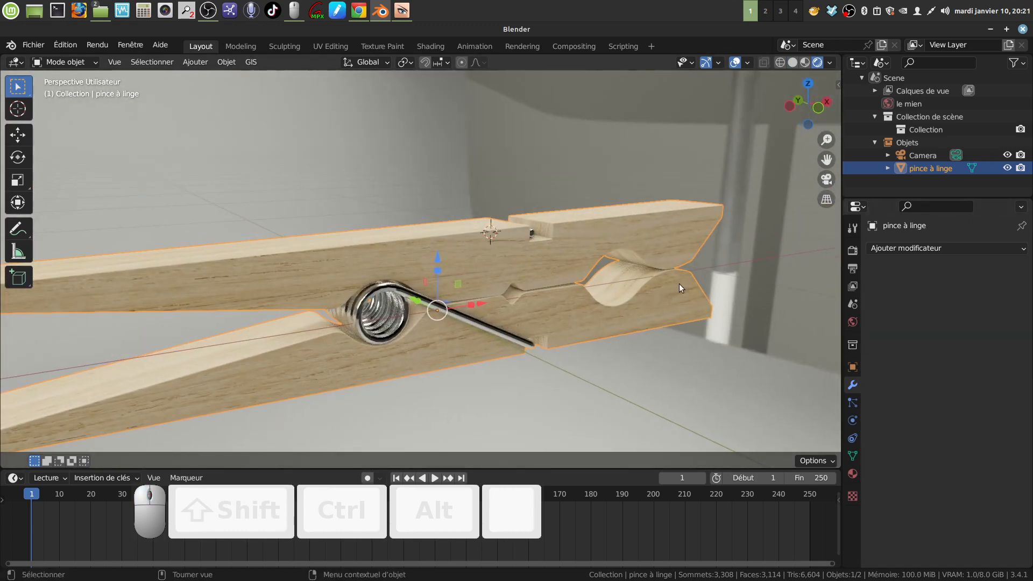
{"action": "left_click", "coordinate": [1019, 248]}
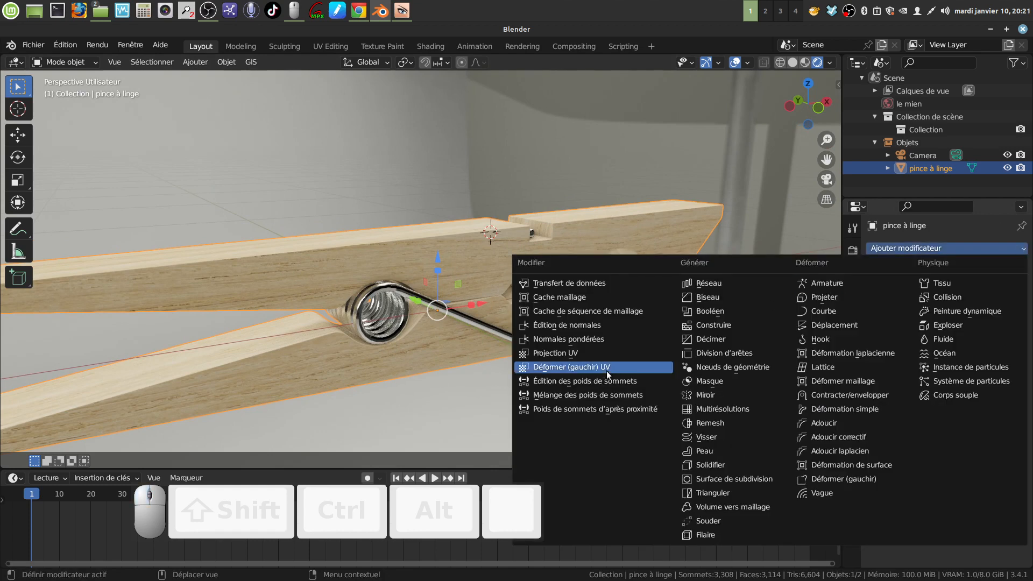
{"action": "left_click", "coordinate": [591, 339]}
{"action": "left_click_drag", "start_coordinate": [986, 302], "coordinate": [1017, 302]}
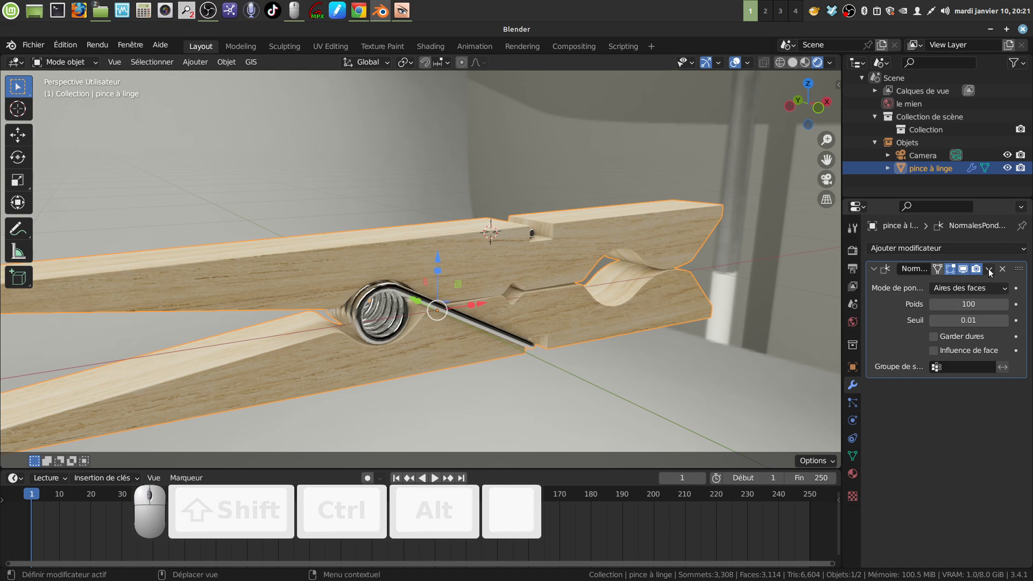
{"action": "left_click", "coordinate": [990, 272]}
{"action": "left_click", "coordinate": [938, 282]}
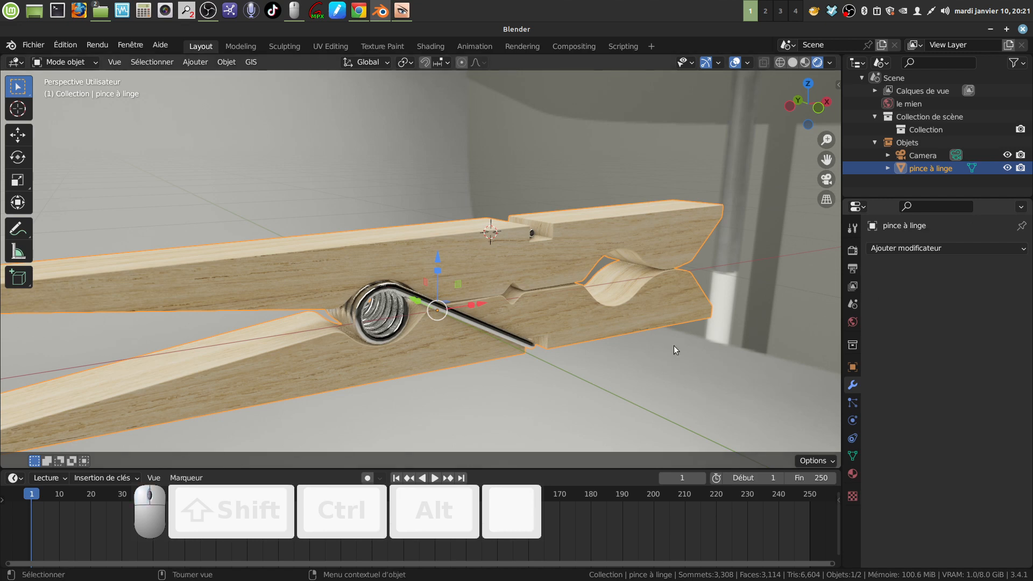
Deselect the clothespin and examine the shading of its spring coils and wooden arms up close and from several angles
{"action": "left_click", "coordinate": [648, 375]}
{"action": "mouse_move", "coordinate": [622, 324]}
{"action": "middle_mouse_down"}
{"action": "mouse_move", "coordinate": [554, 318]}
{"action": "mouse_move", "coordinate": [524, 282]}
{"action": "mouse_move", "coordinate": [604, 256]}
{"action": "mouse_move", "coordinate": [631, 320]}
{"action": "mouse_move", "coordinate": [622, 330]}
{"action": "mouse_move", "coordinate": [625, 315]}
{"action": "middle_mouse_up"}
{"action": "scroll", "coordinate": [625, 314], "scroll_direction": "down", "scroll_amount": 6}
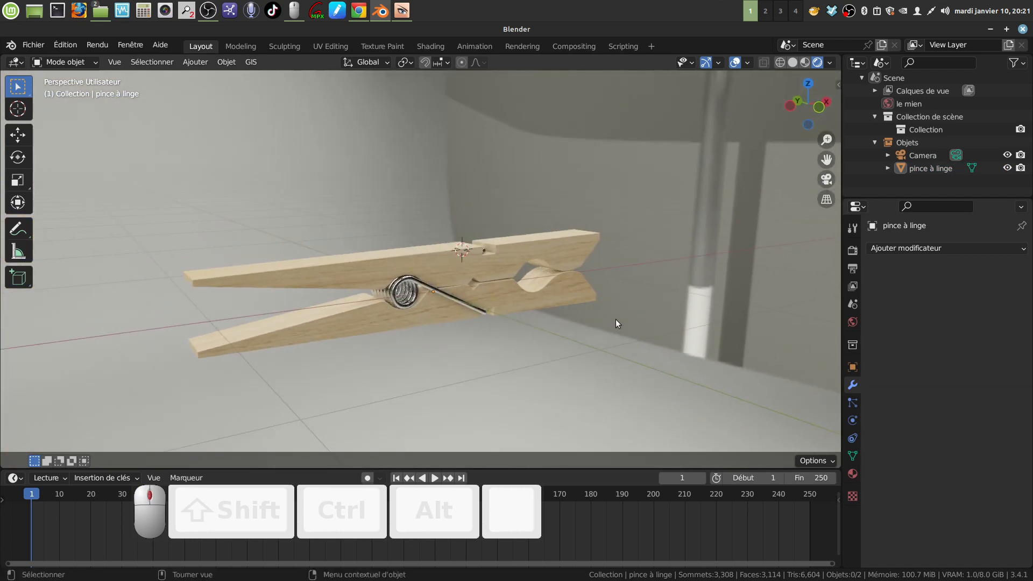
{"action": "middle_click_drag", "start_coordinate": [553, 340], "coordinate": [539, 365]}
{"action": "scroll", "coordinate": [538, 366], "scroll_direction": "up", "scroll_amount": 2}
{"action": "scroll", "coordinate": [540, 364], "scroll_direction": "up", "scroll_amount": 4}
{"action": "middle_click_drag", "start_coordinate": [383, 287], "coordinate": [301, 258]}
{"action": "scroll", "coordinate": [399, 315], "scroll_direction": "up", "scroll_amount": 4}
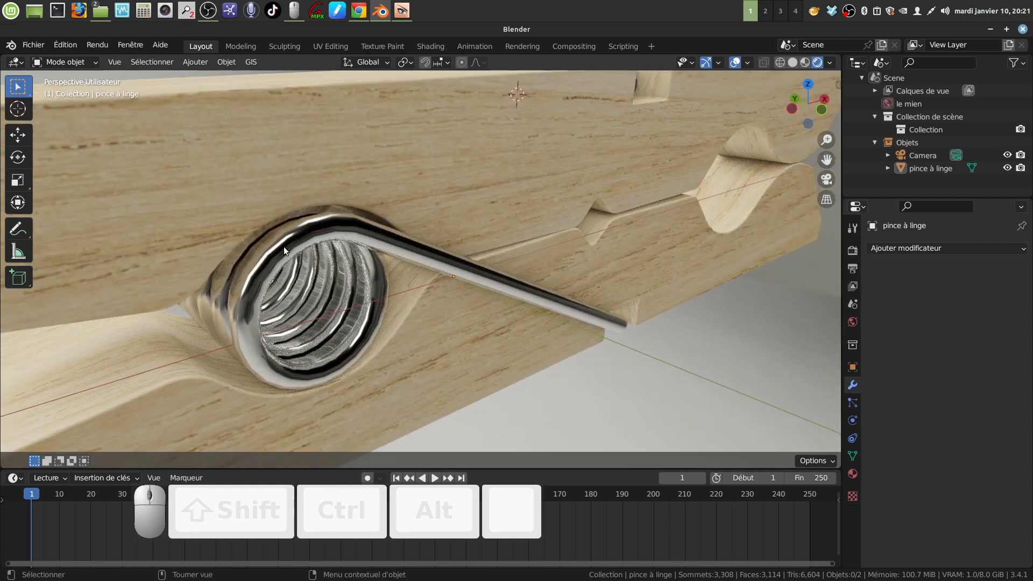
{"action": "scroll", "coordinate": [302, 264], "scroll_direction": "down", "scroll_amount": 4}
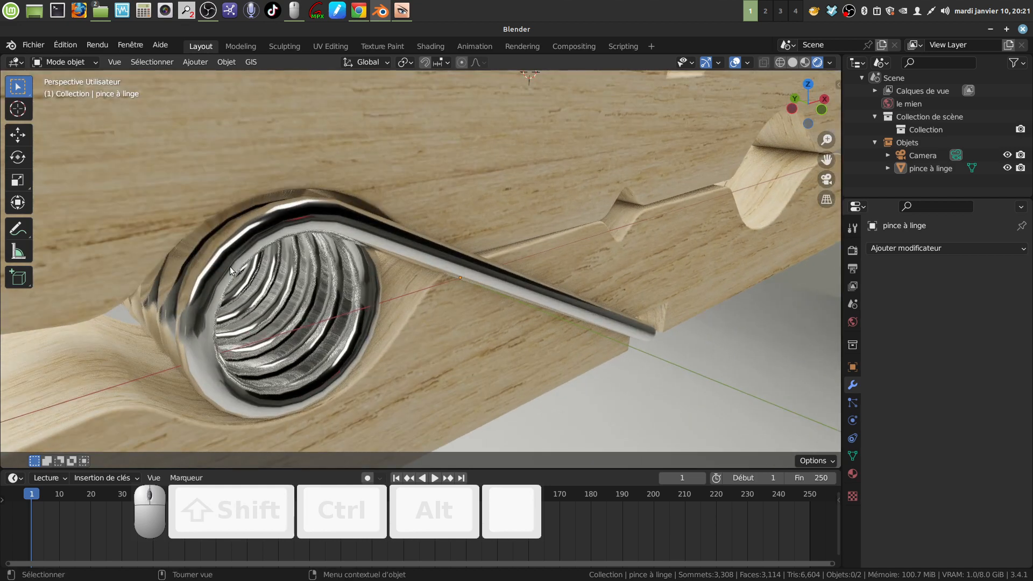
{"action": "scroll", "coordinate": [347, 308], "scroll_direction": "down", "scroll_amount": 2}
{"action": "scroll", "coordinate": [347, 308], "scroll_direction": "down", "scroll_amount": 2}
{"action": "middle_click_drag", "start_coordinate": [383, 317], "coordinate": [364, 305]}
{"action": "scroll", "coordinate": [402, 309], "scroll_direction": "down", "scroll_amount": 4}
{"action": "scroll", "coordinate": [423, 337], "scroll_direction": "up", "scroll_amount": 5}
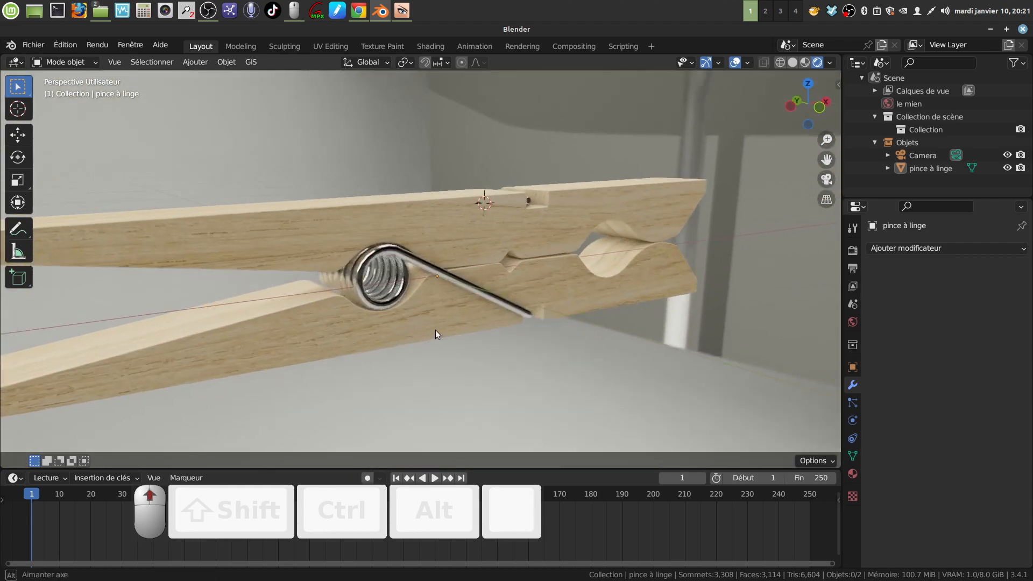
{"action": "scroll", "coordinate": [453, 327], "scroll_direction": "down", "scroll_amount": 5}
{"action": "middle_click_drag", "start_coordinate": [452, 328], "coordinate": [450, 336]}
{"action": "scroll", "coordinate": [452, 371], "scroll_direction": "up", "scroll_amount": 8}
{"action": "middle_click_drag", "start_coordinate": [457, 384], "coordinate": [411, 329]}
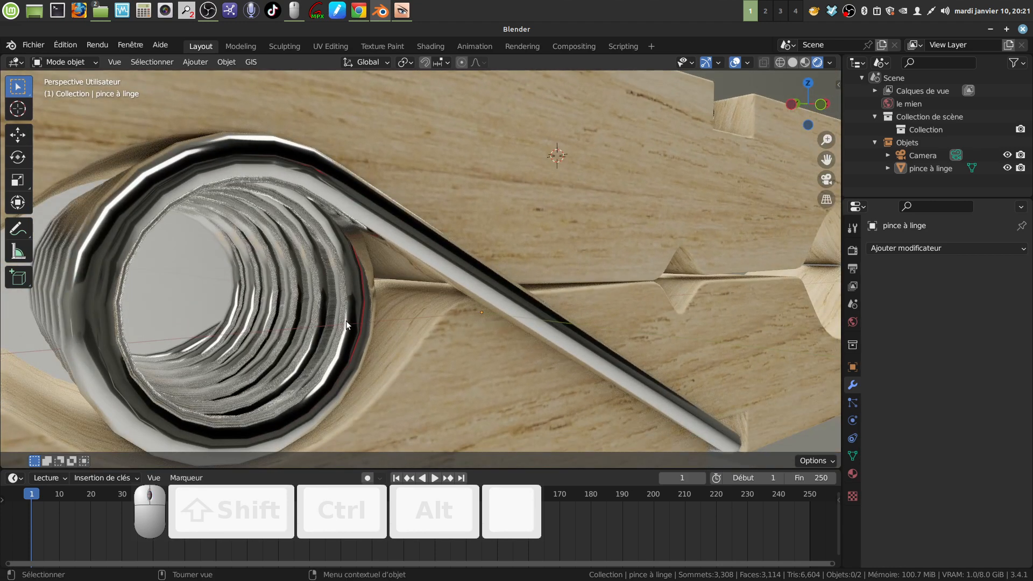
{"action": "scroll", "coordinate": [344, 362], "scroll_direction": "down", "scroll_amount": 8}
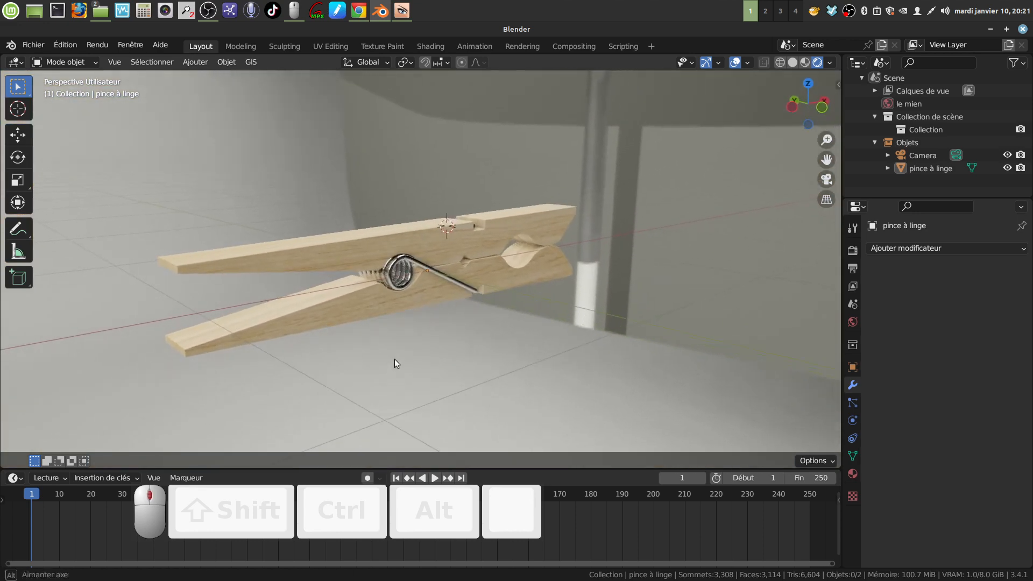
{"action": "scroll", "coordinate": [404, 355], "scroll_direction": "down", "scroll_amount": 3}
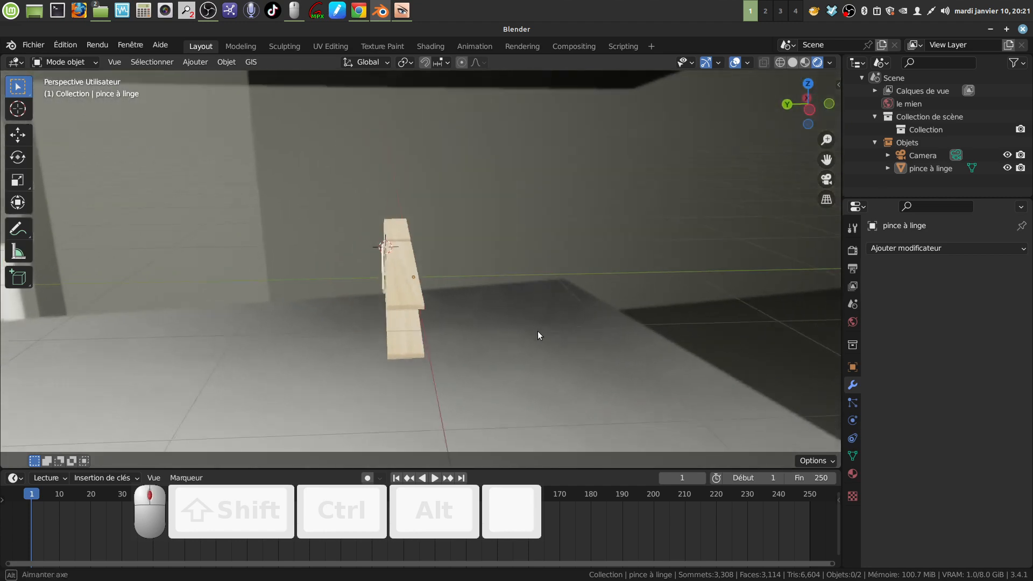